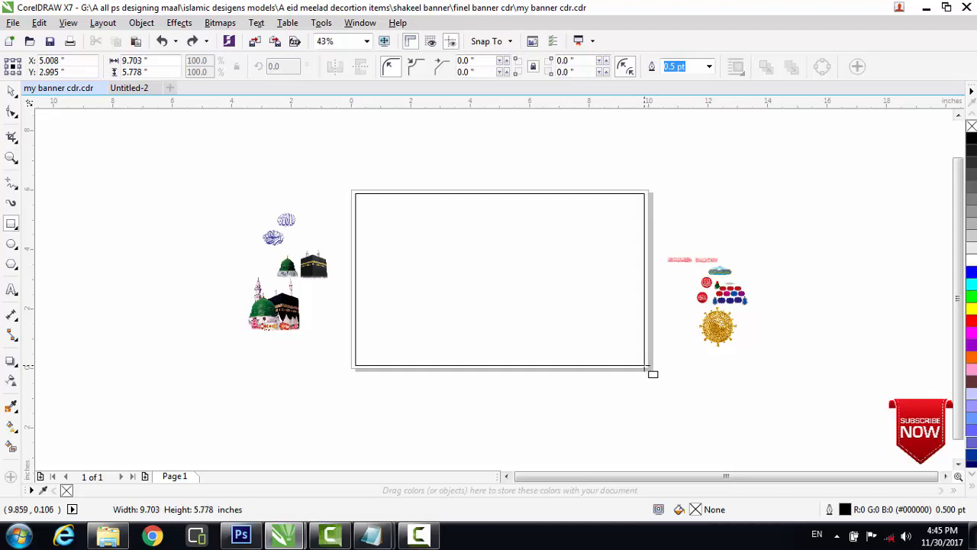
Set the drawn rectangle's size to 10 inches wide by 6 inches high.
left_click(158, 62)
key("BackSpace")
type("1")
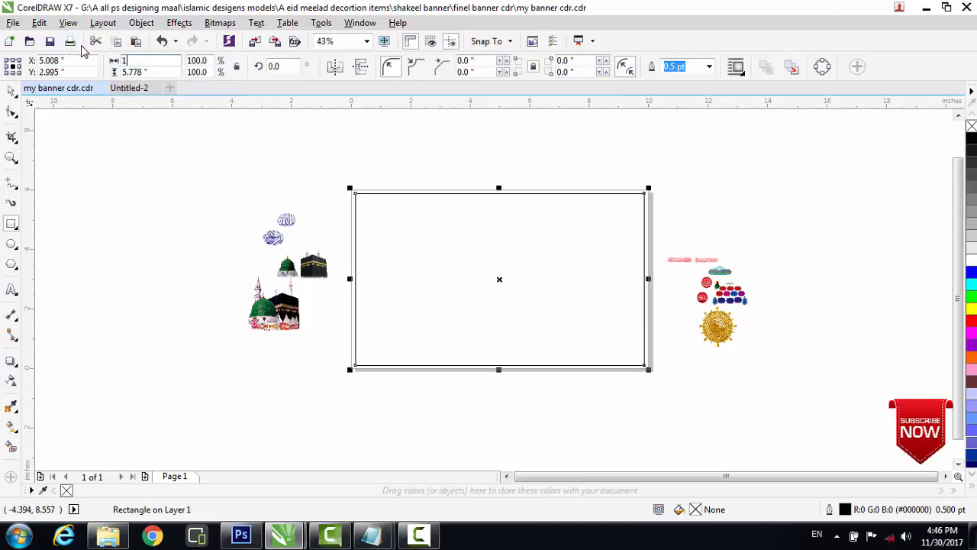
type("0")
key("Return")
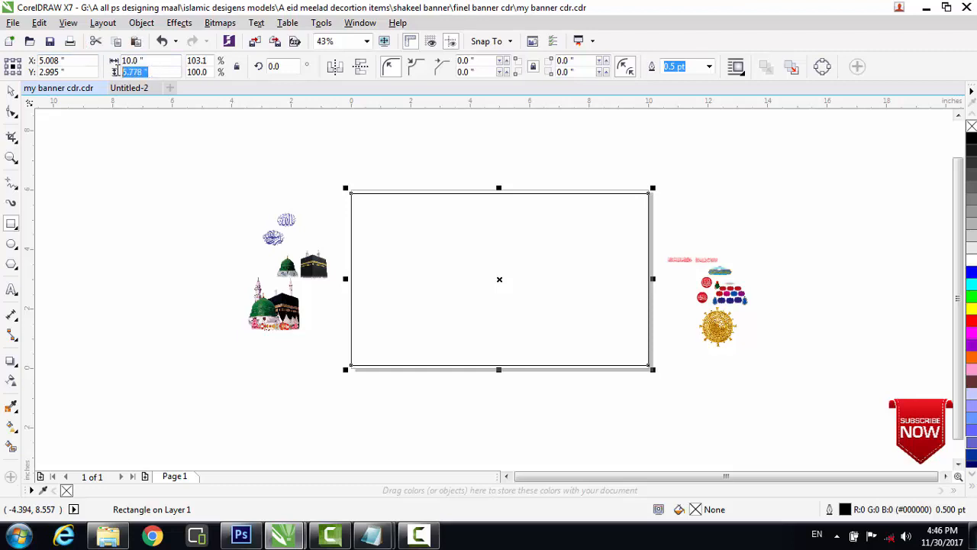
key("BackSpace")
type("6")
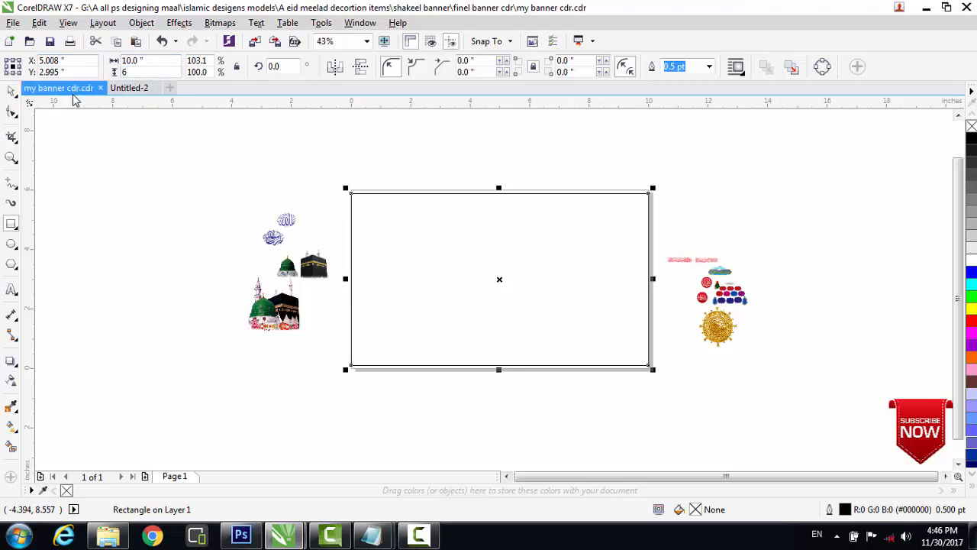
key("Return")
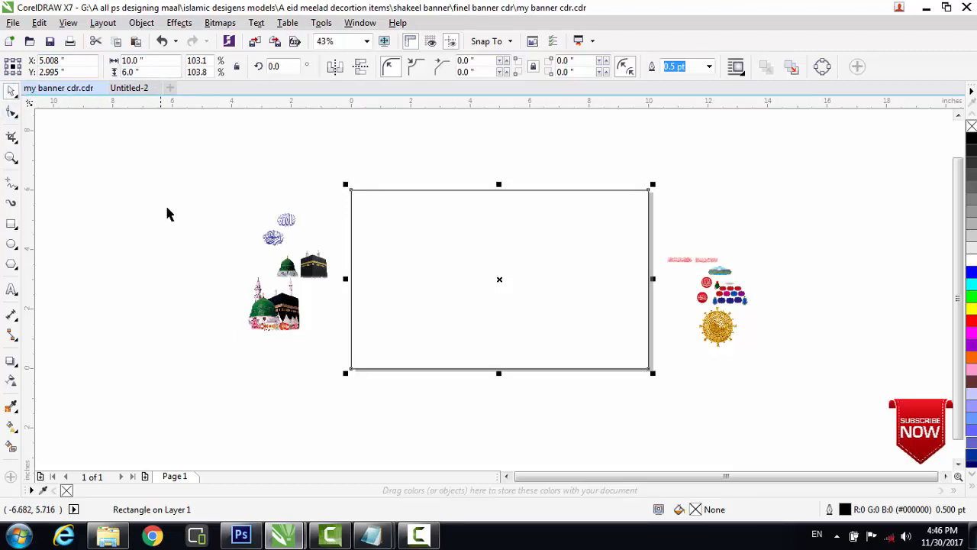
left_click(213, 181)
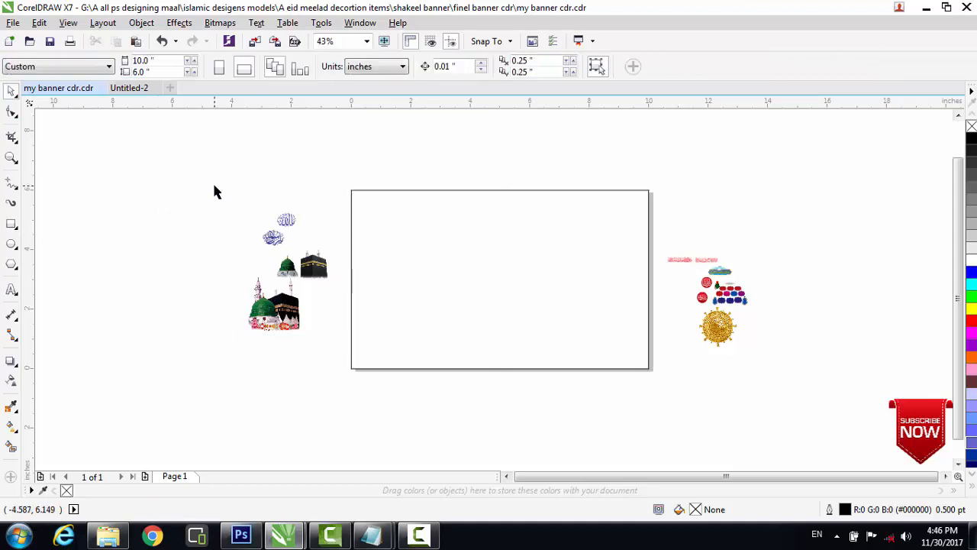
Start an import and browse on drive G to "A islamic backgrounds" within "A all ps designing maal" and "islamic desigens models".
left_click(13, 22)
left_click(46, 250)
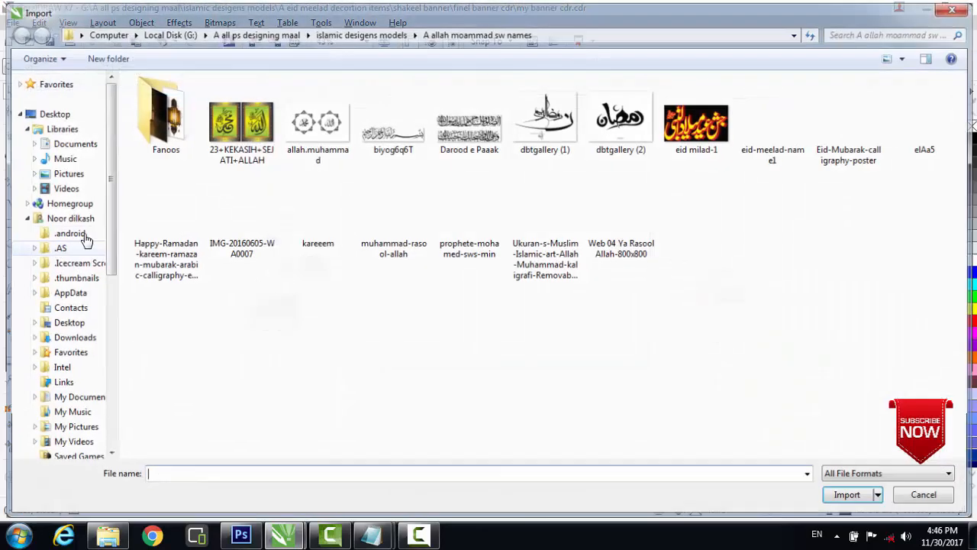
scroll(111, 233, "down", 5)
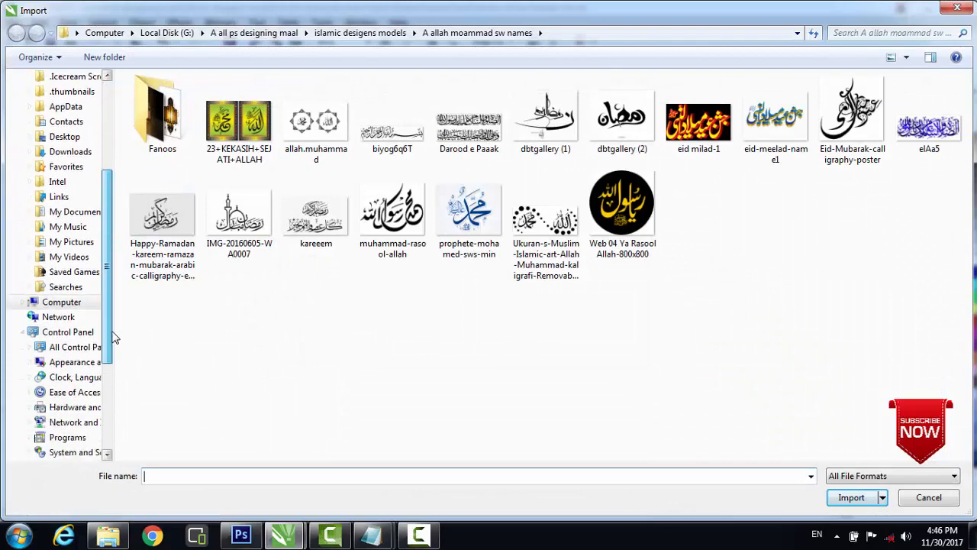
left_click_drag(106, 284, 106, 323)
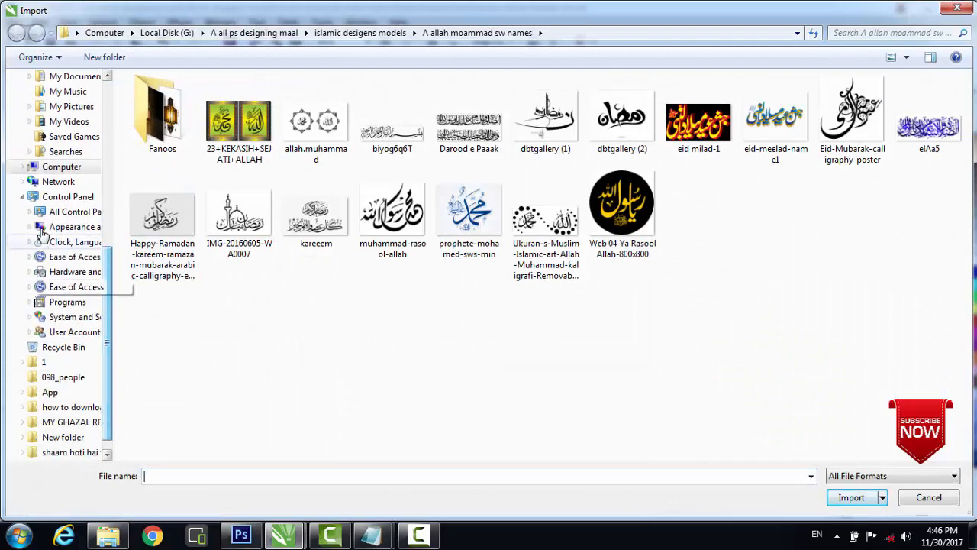
left_click(22, 167)
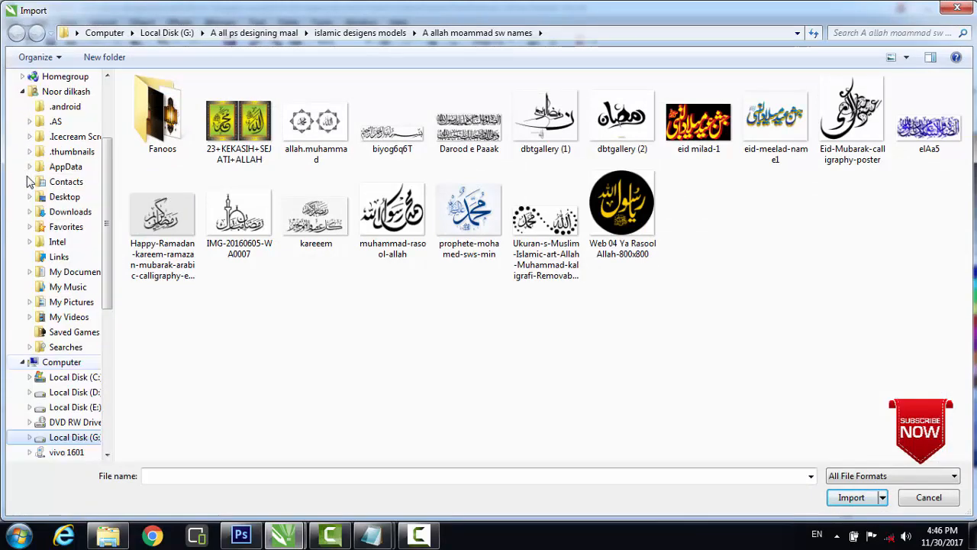
left_click(84, 437)
double_click(183, 137)
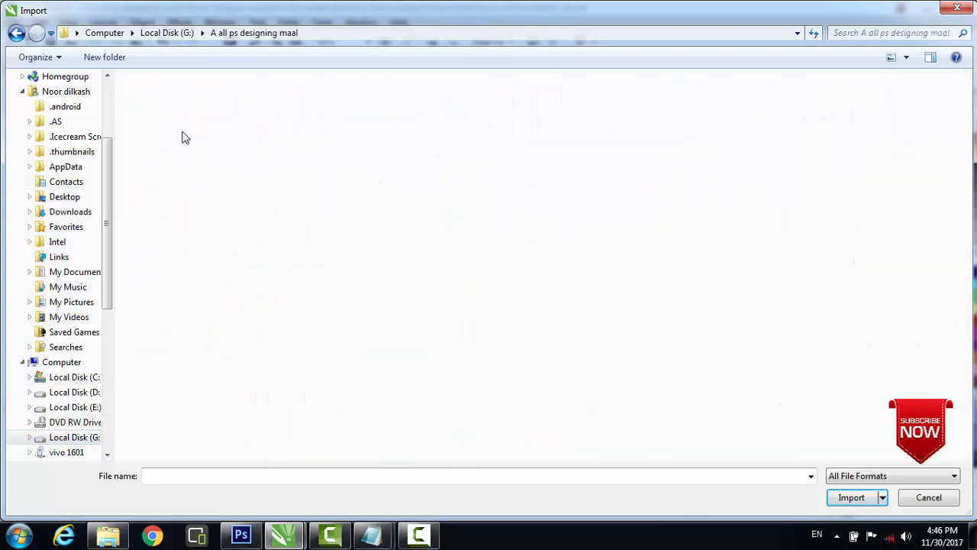
double_click(618, 216)
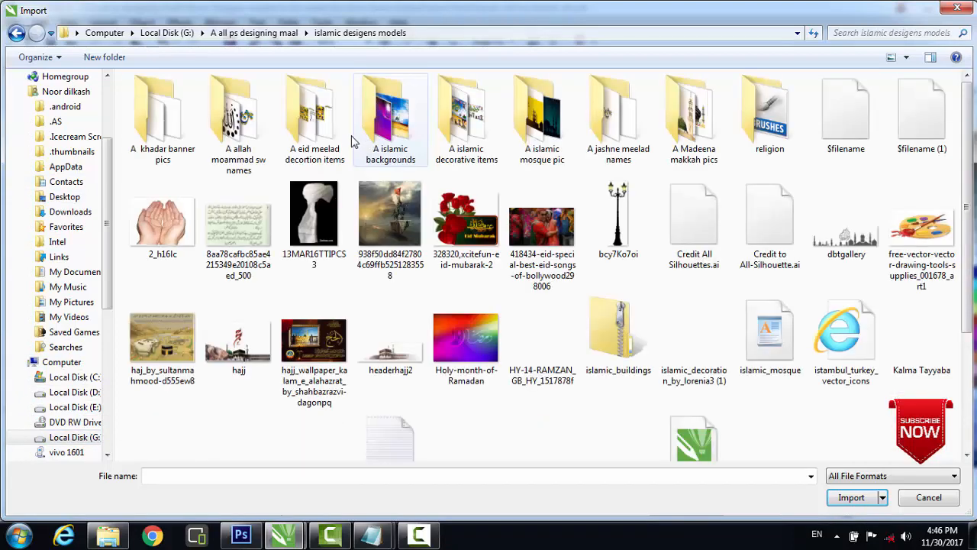
double_click(399, 162)
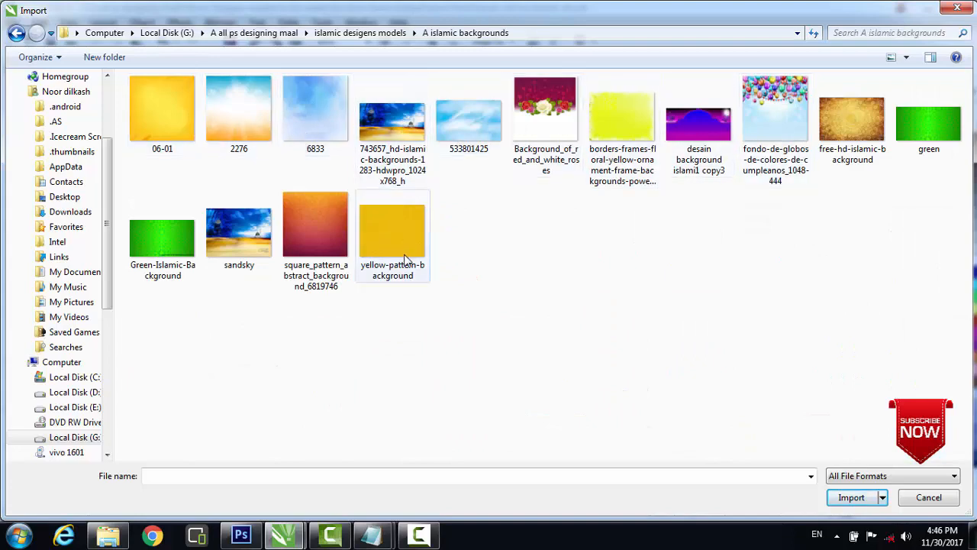
Import the sky image 533801425 and place it left of the rectangle, enlarged to about 9.75 by 6.09 inches.
left_click(476, 119)
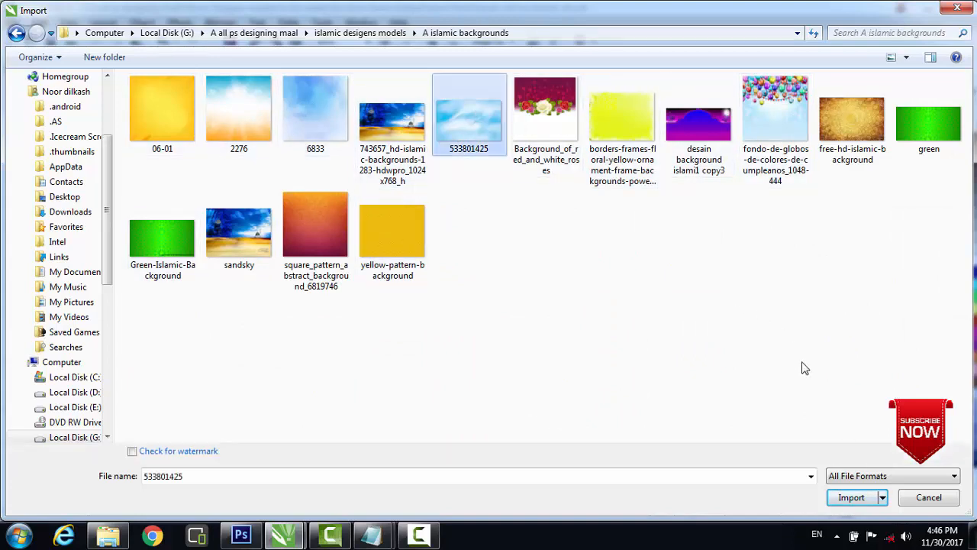
left_click(851, 497)
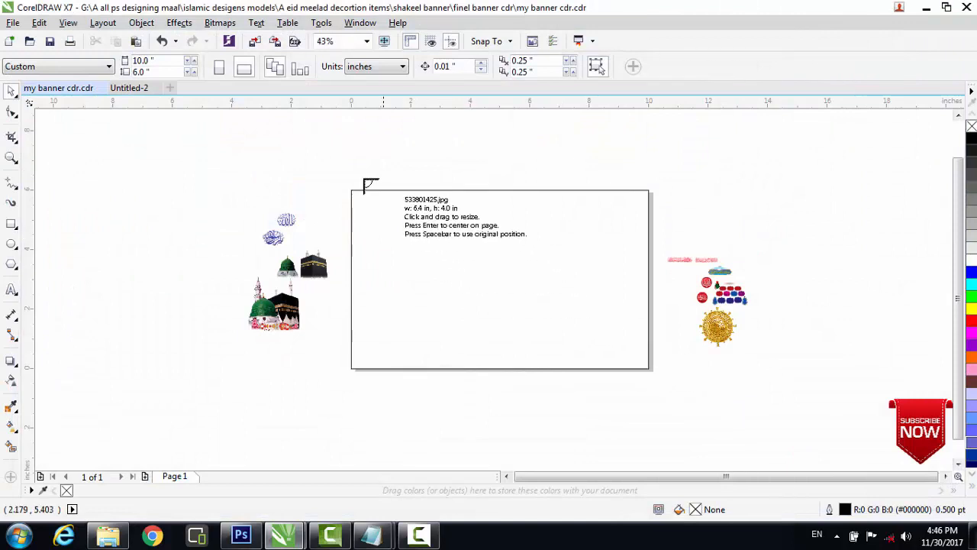
left_click_drag(61, 140, 322, 302)
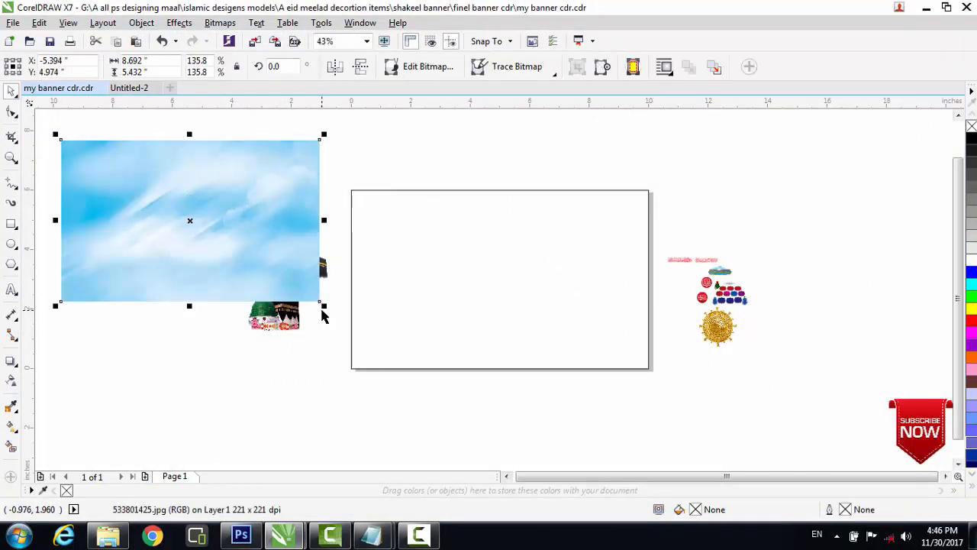
left_click_drag(322, 303, 356, 343)
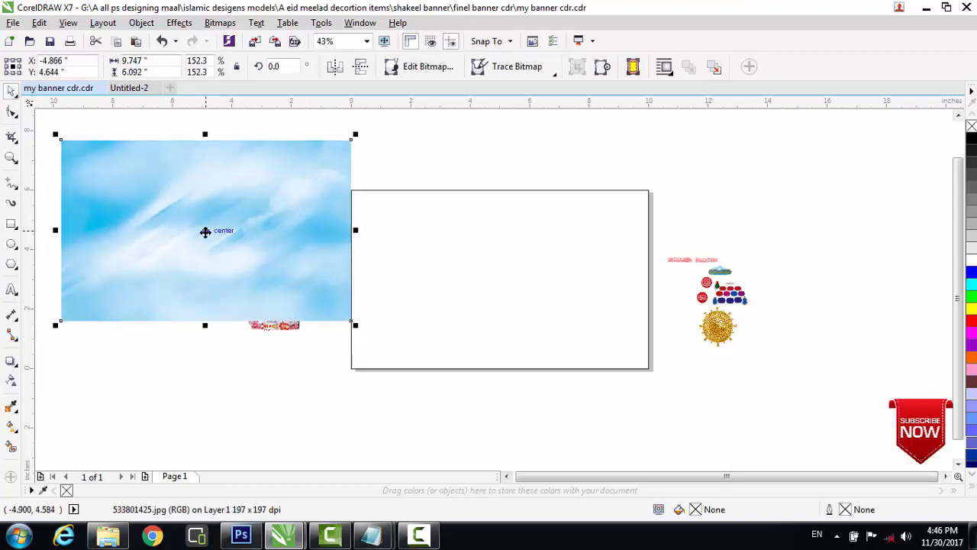
Move the sky image slightly left and PowerClip it inside the page-sized rectangle.
left_click_drag(205, 231, 176, 233)
right_click(201, 184)
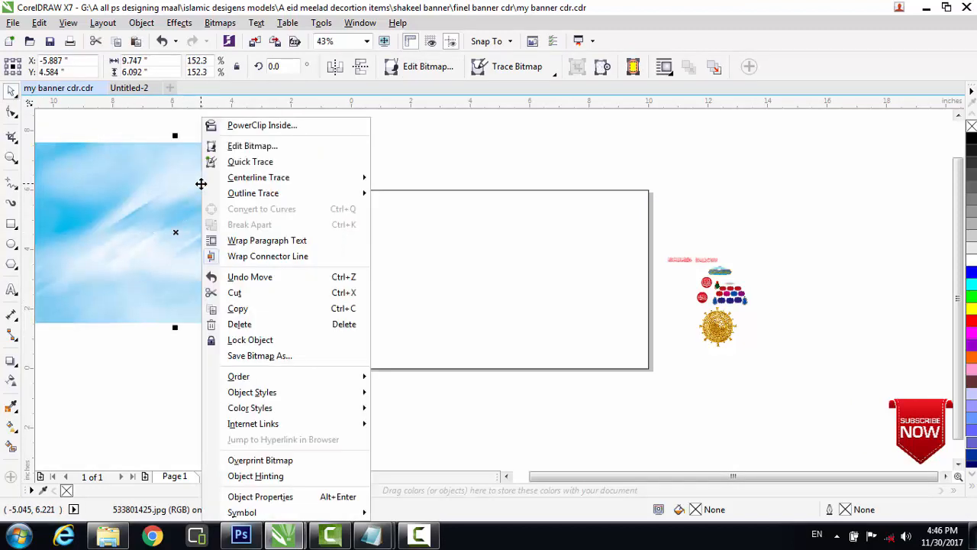
left_click(251, 124)
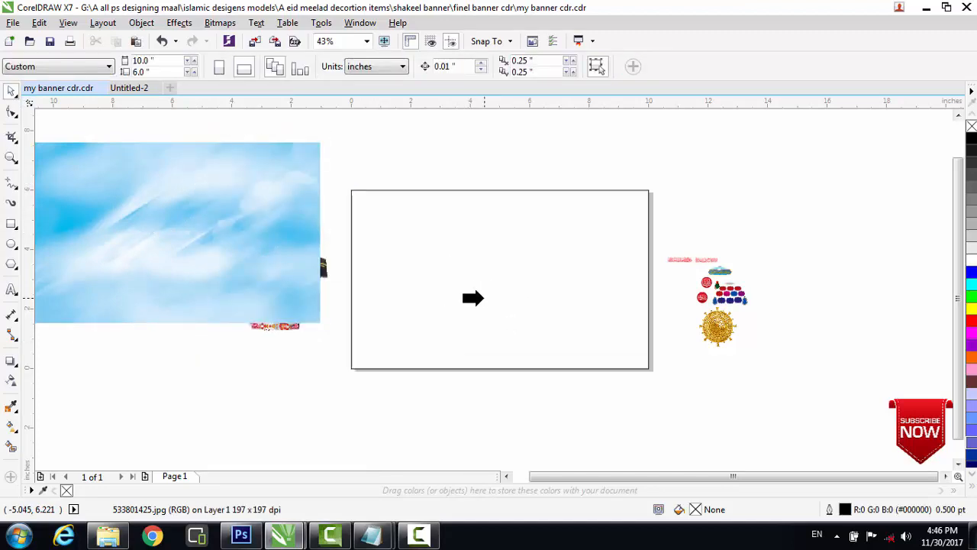
left_click(509, 290)
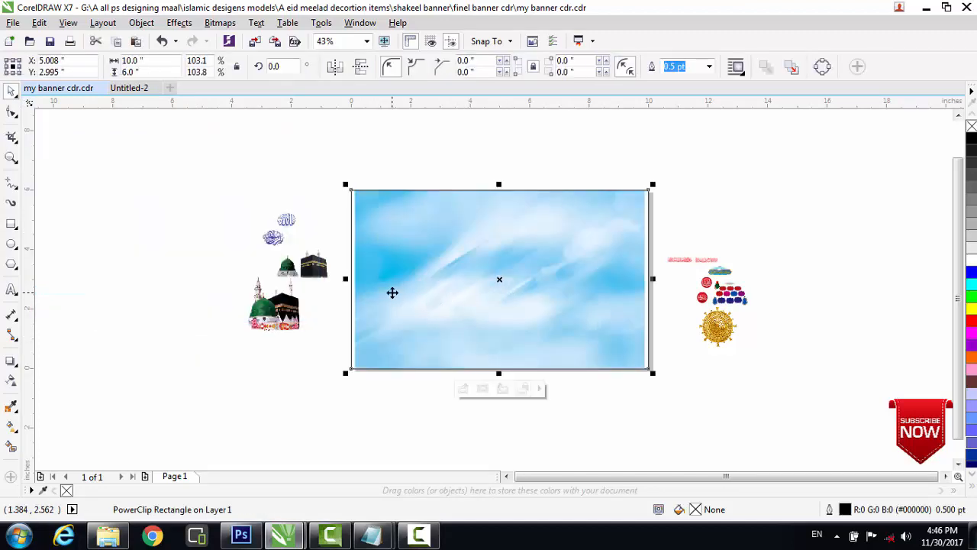
Edit the PowerClip contents, stretching the sky image to 10 inches wide to cover both rectangle sides, and finish editing.
left_click(392, 291)
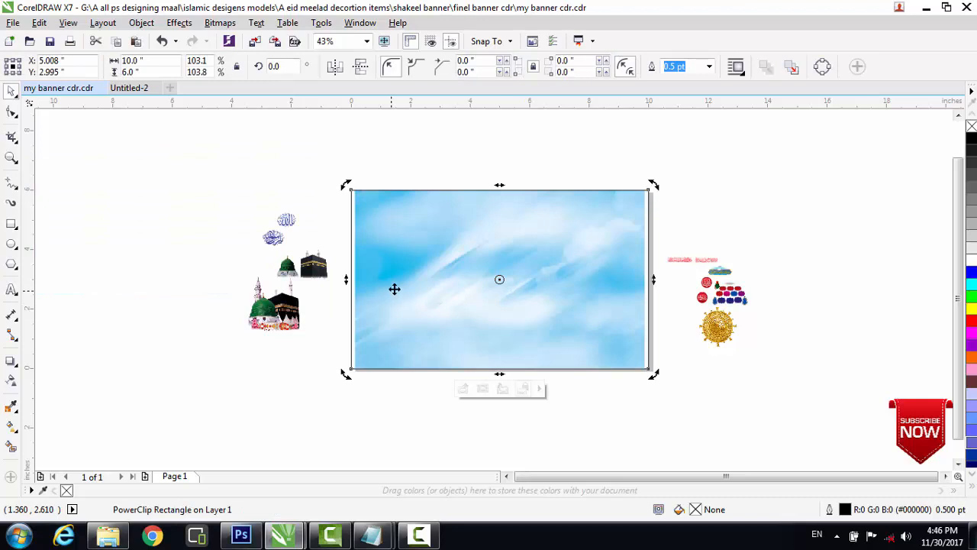
left_click(397, 289, "ctrl")
left_click_drag(348, 281, 346, 280)
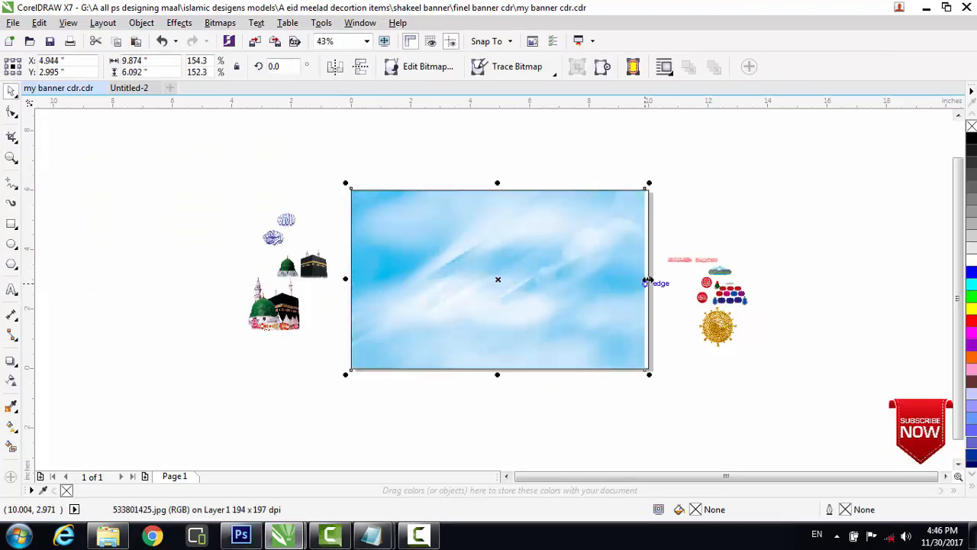
left_click_drag(647, 280, 654, 278)
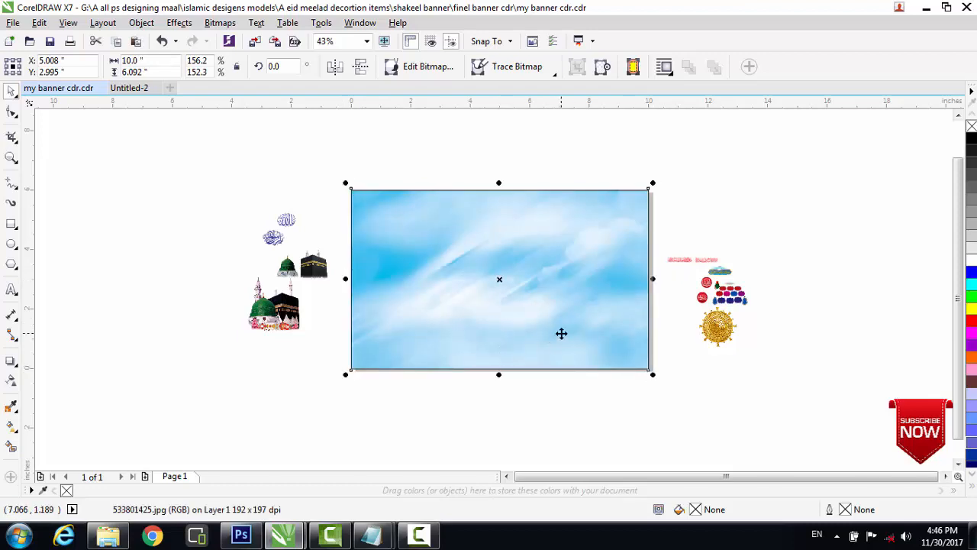
left_click(302, 167)
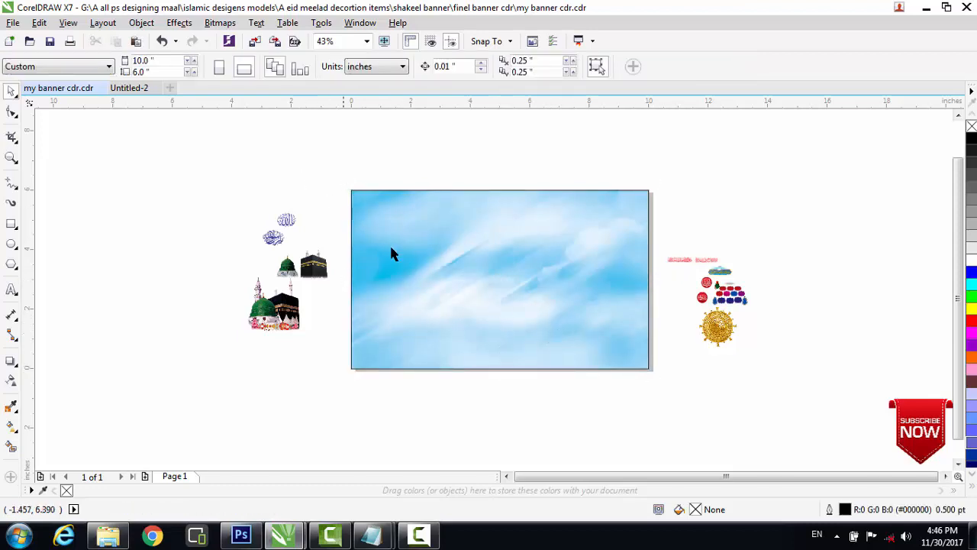
left_click(437, 296)
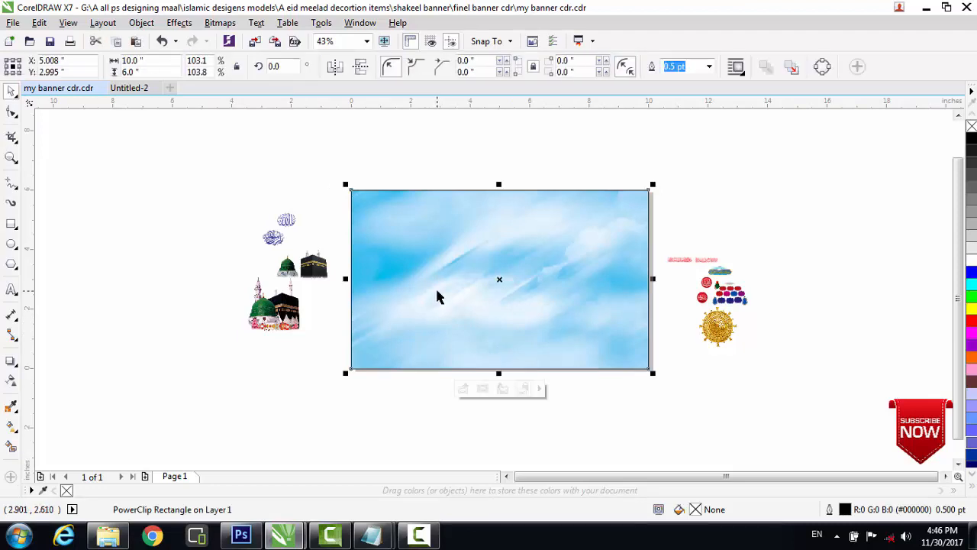
left_click(247, 159)
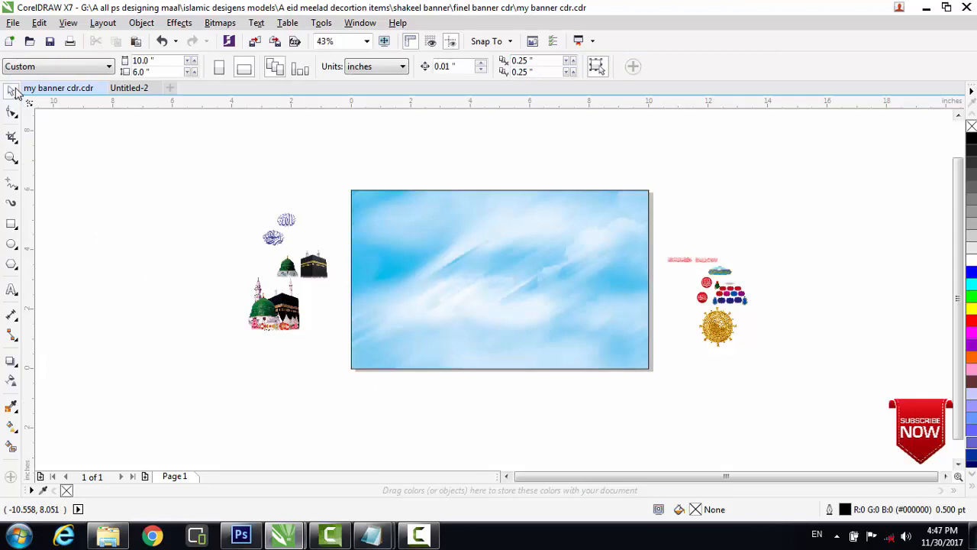
left_click(11, 158)
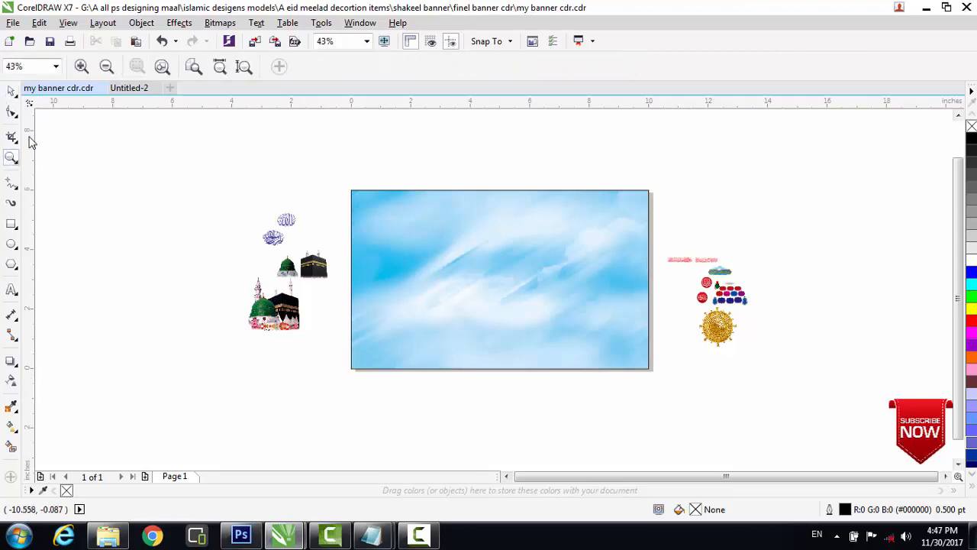
left_click(106, 67)
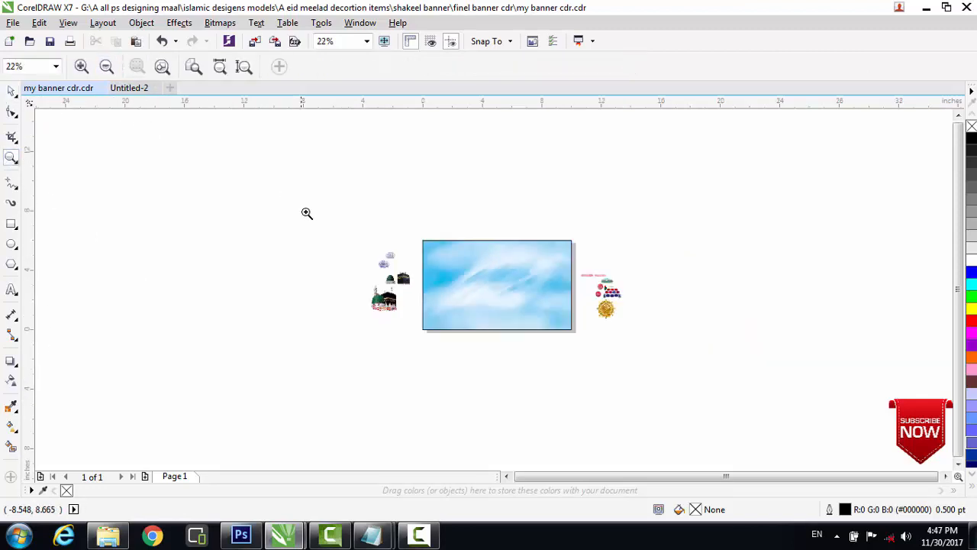
left_click(84, 66)
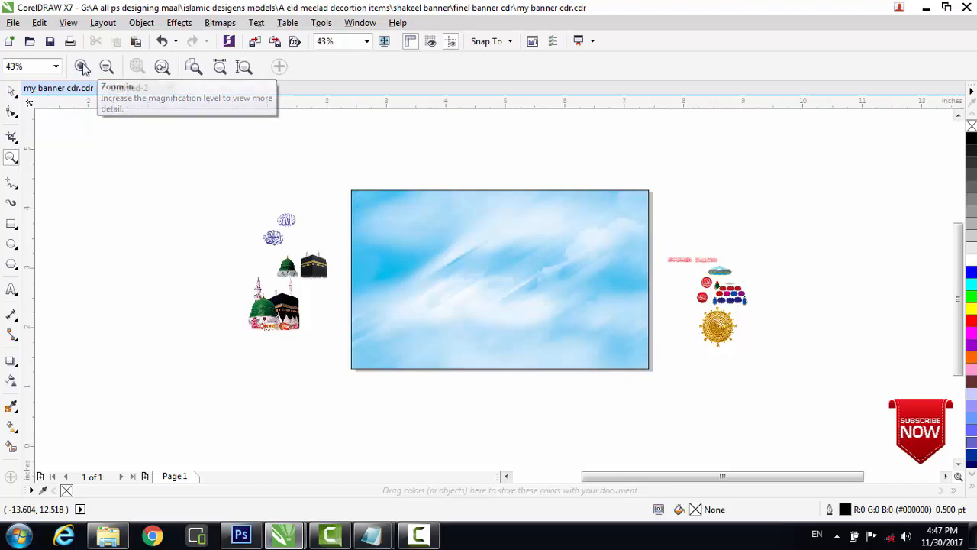
left_click(90, 68)
left_click(12, 90)
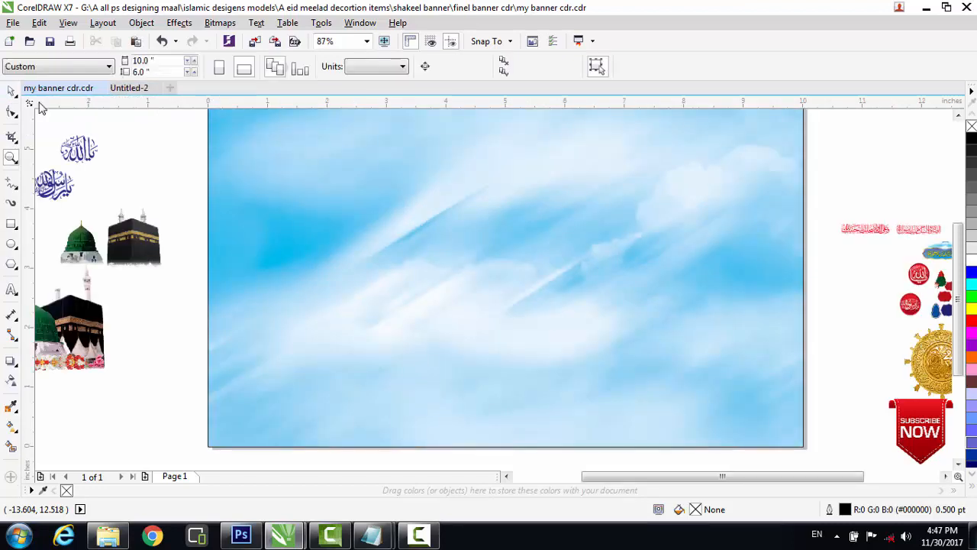
mouse_move(960, 255)
left_mouse_down()
mouse_move(961, 231)
mouse_move(968, 299)
mouse_move(971, 248)
left_mouse_up()
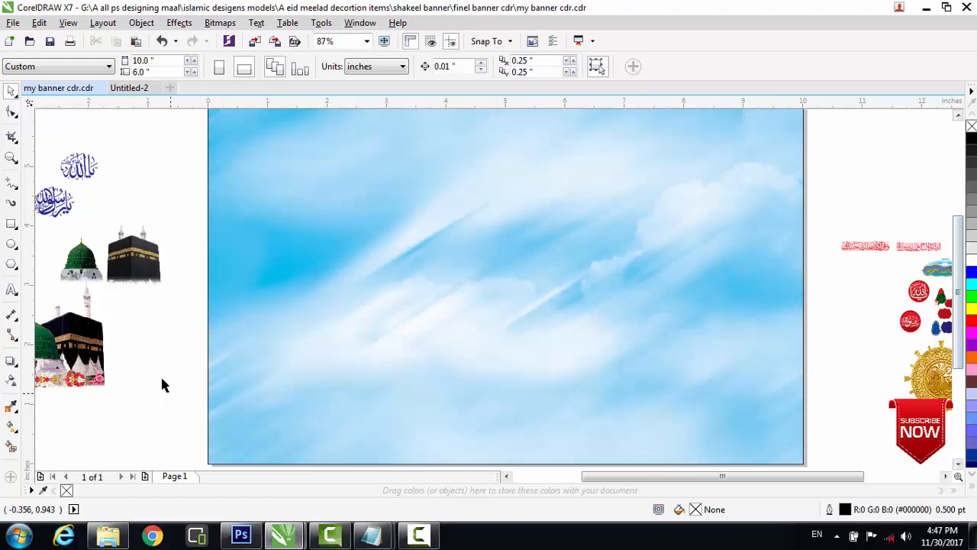
Nudge the green-domed mosque image up about 0.03 inch so its base lines up with the Kaaba beside it.
left_click(77, 358)
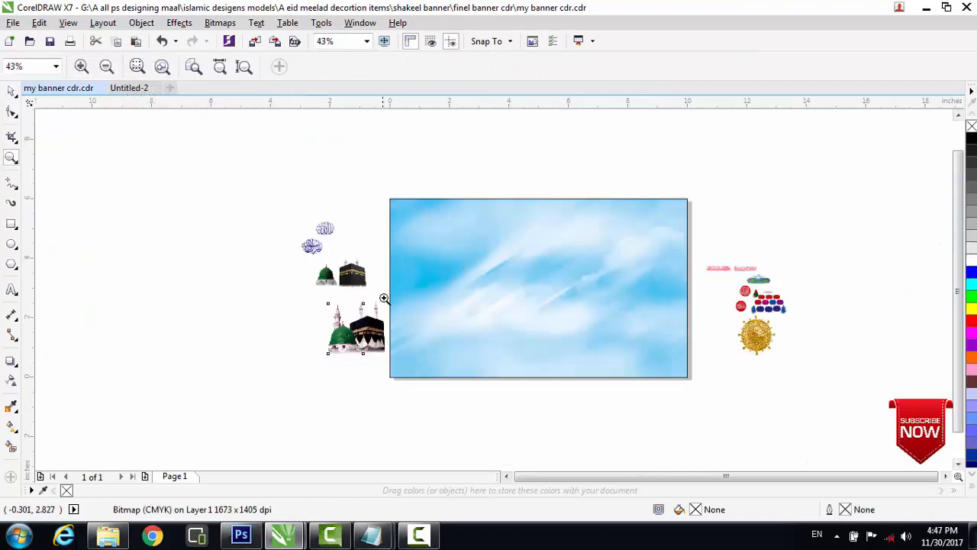
left_click(388, 303)
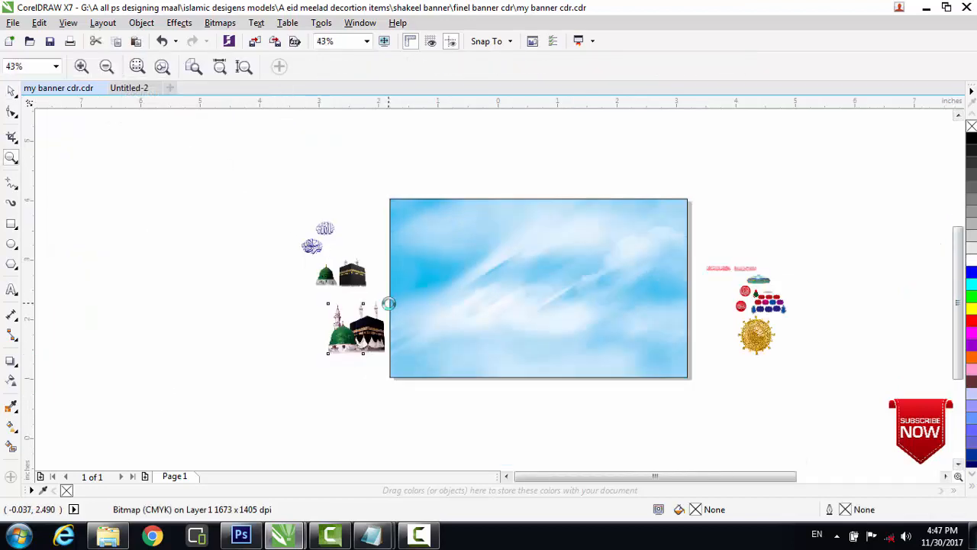
left_click(389, 304)
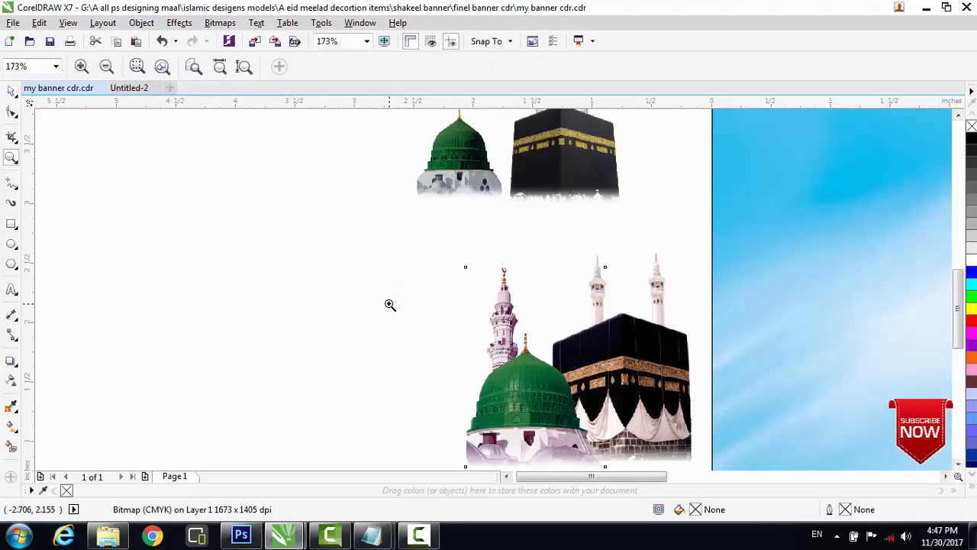
left_click(11, 91)
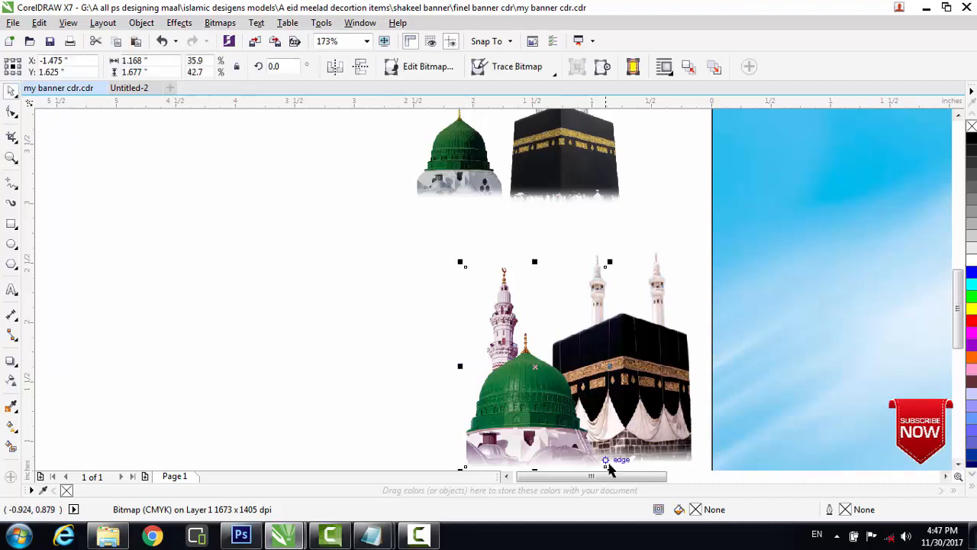
left_click_drag(611, 477, 661, 477)
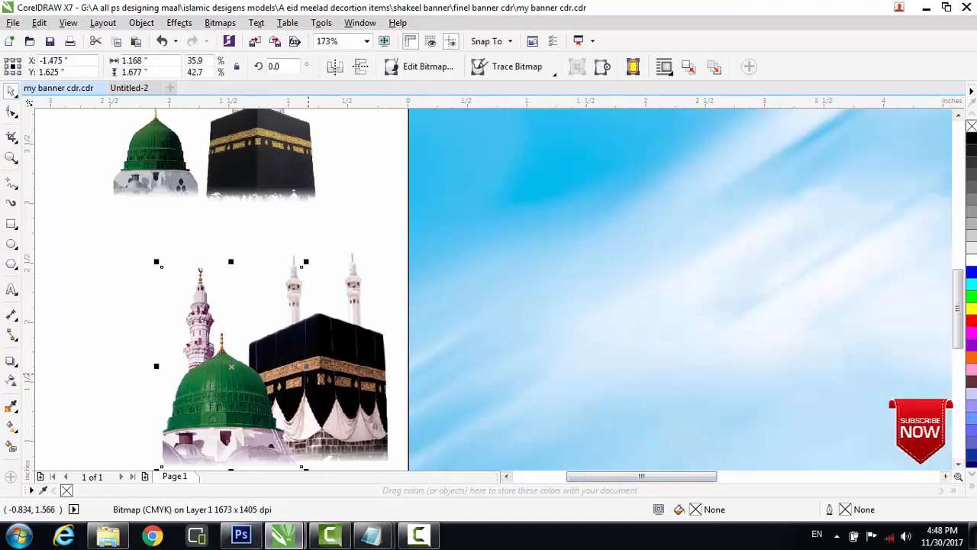
left_click_drag(960, 290, 960, 309)
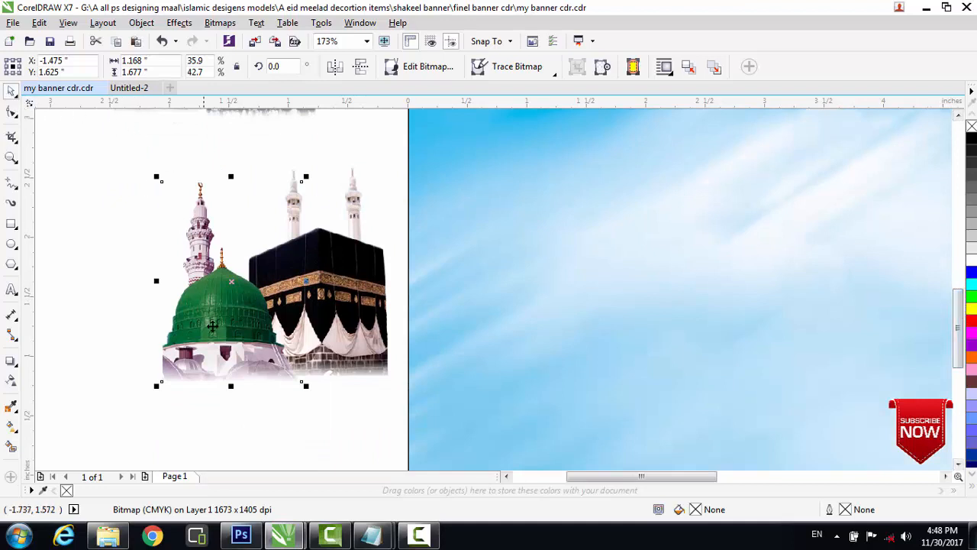
left_click(213, 329)
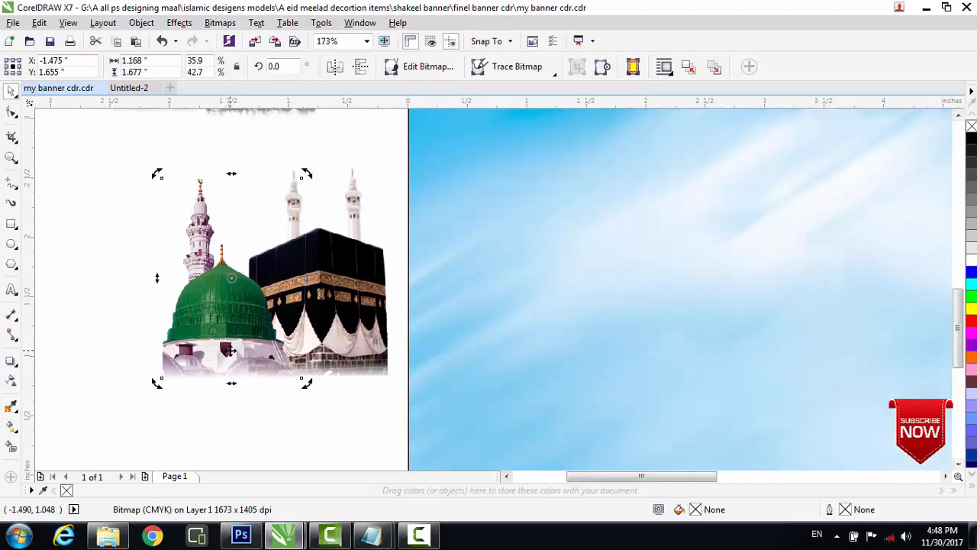
left_click(100, 284)
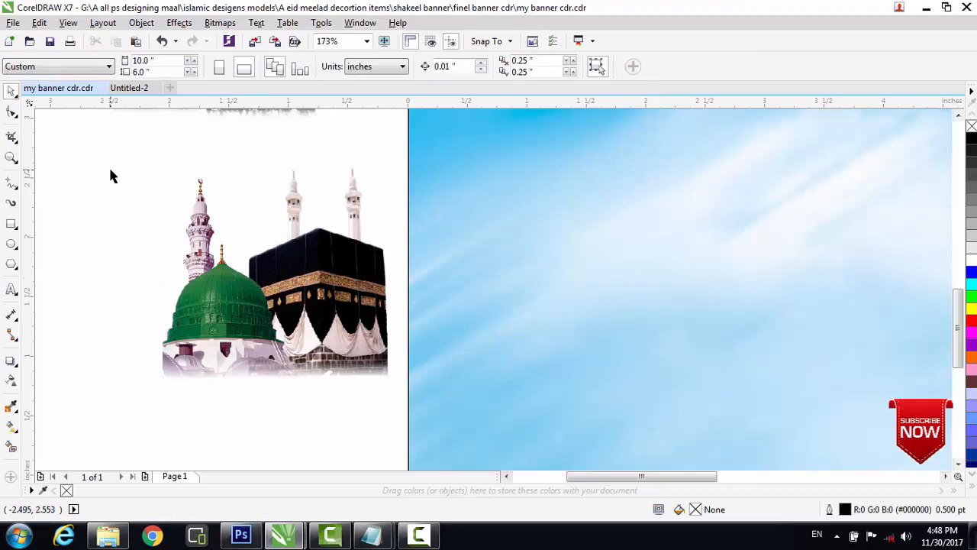
Group the mosque and Kaaba images and enlarge the group to 138%, about 2.64 by 2.46 inches.
left_click_drag(298, 385, 397, 432)
right_click(279, 169)
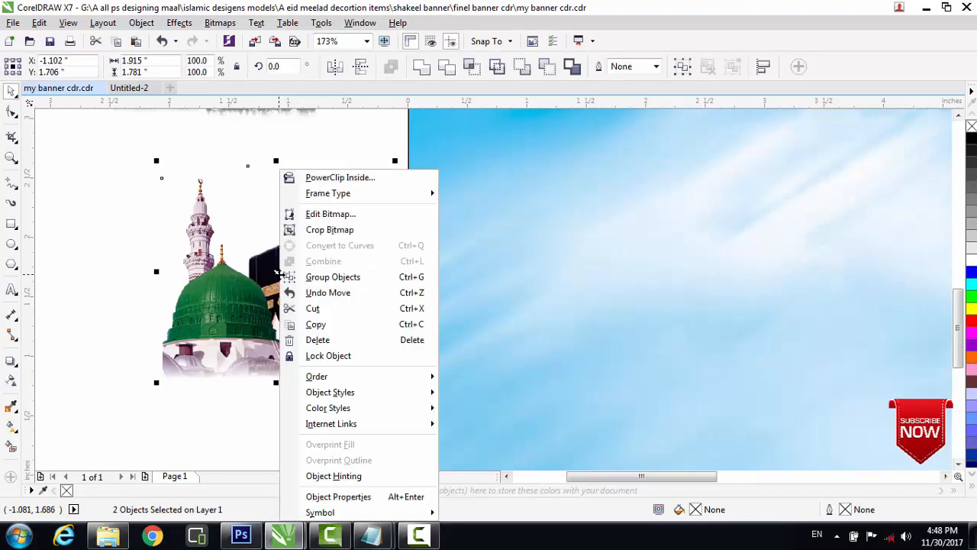
left_click(312, 277)
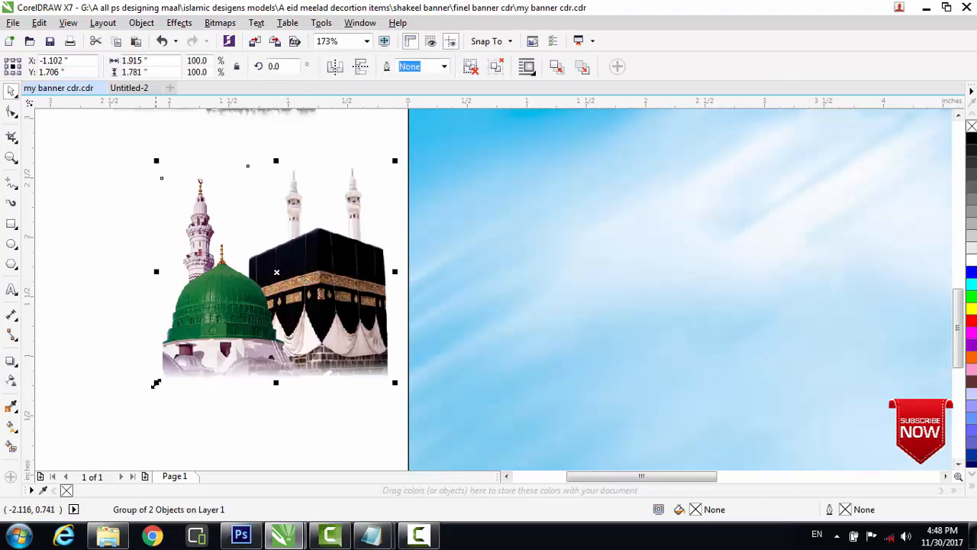
left_click_drag(156, 384, 30, 466)
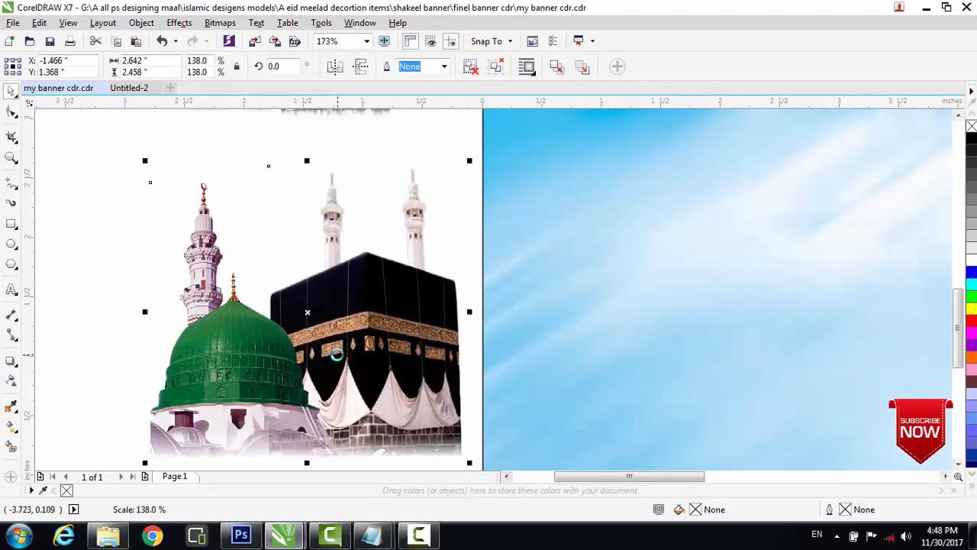
Move the mosque and Kaaba group across the banner's left edge and bring it to the front of the page.
left_click_drag(307, 312, 379, 319)
right_click(380, 319)
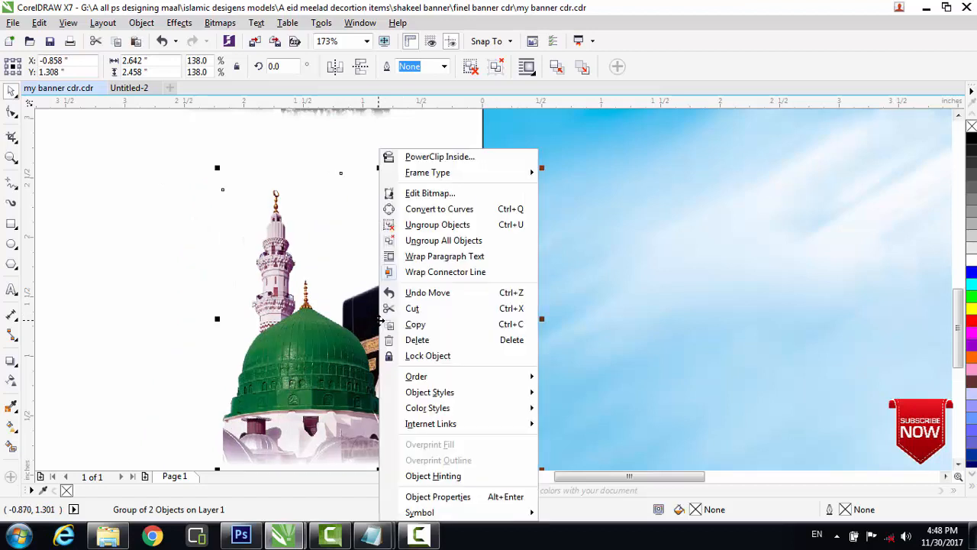
mouse_move(437, 379)
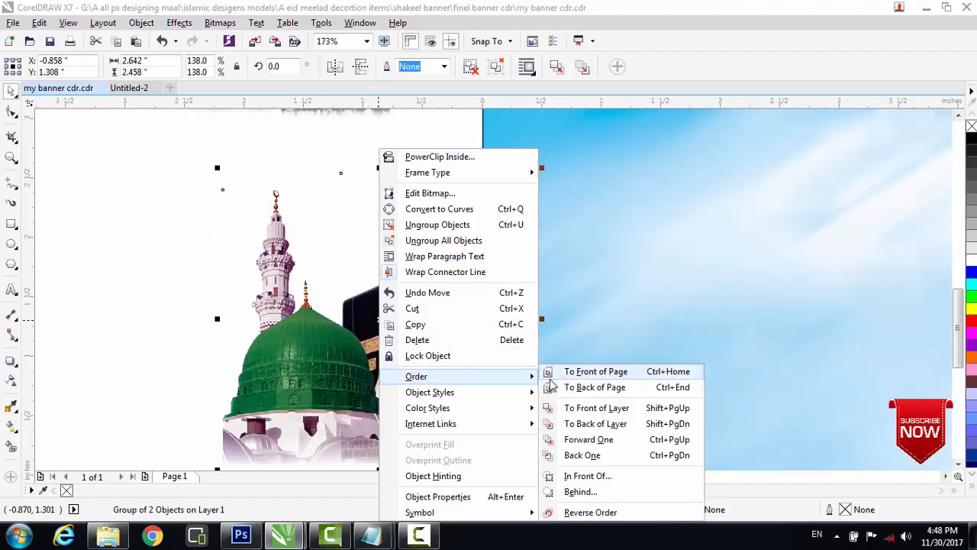
left_click(587, 372)
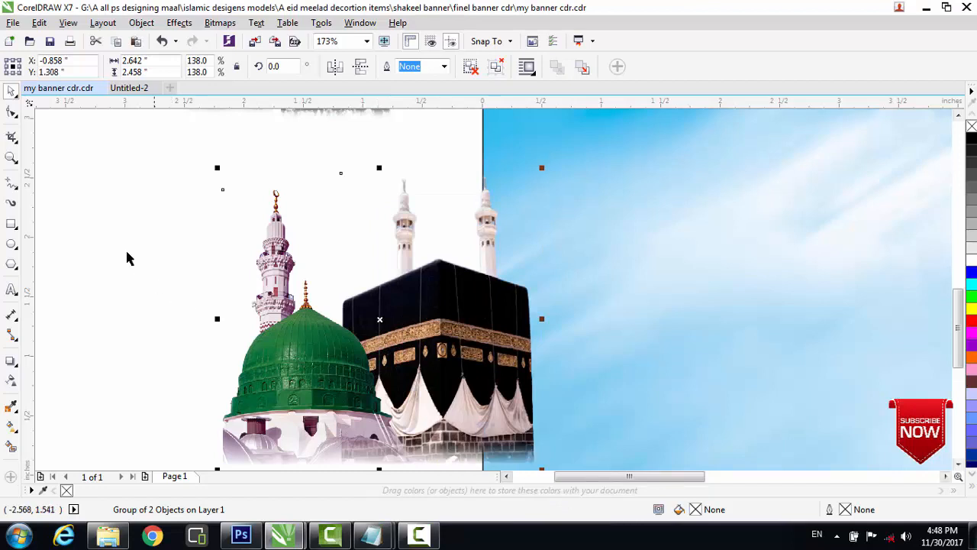
Move the mosque and Kaaba group onto the left part of the banner and enlarge it to 249%, about 4.77 by 4.43 inches.
left_click(9, 160)
left_click(103, 74)
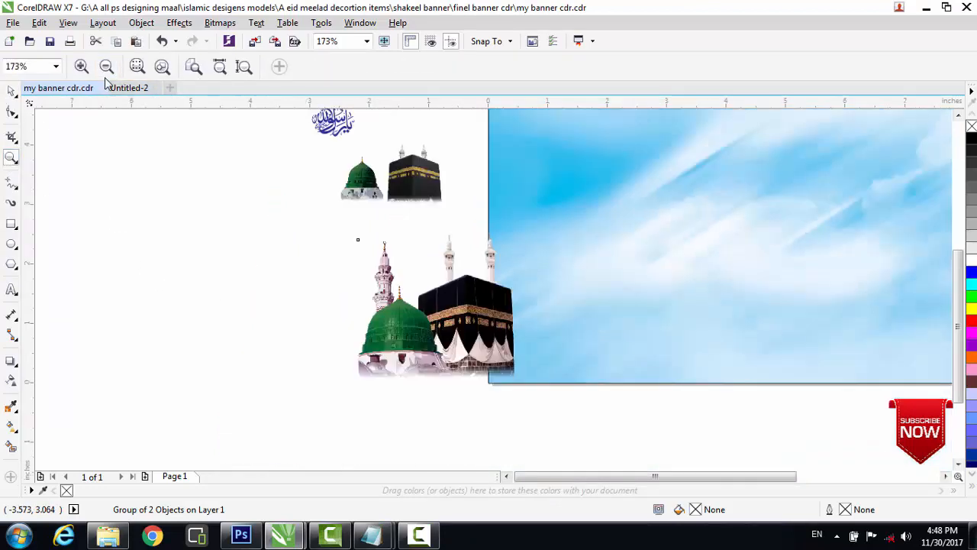
left_click_drag(545, 477, 605, 476)
left_click(11, 90)
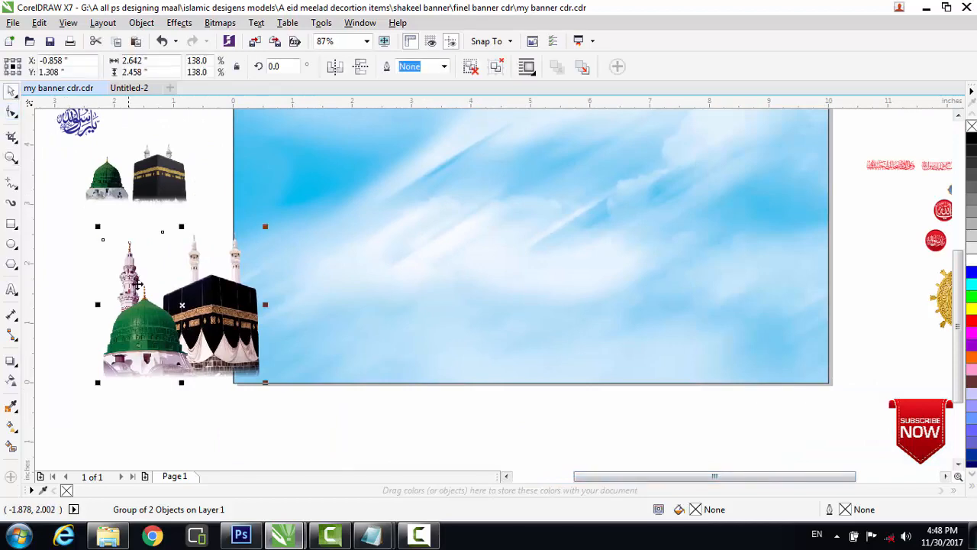
left_click_drag(182, 304, 305, 252)
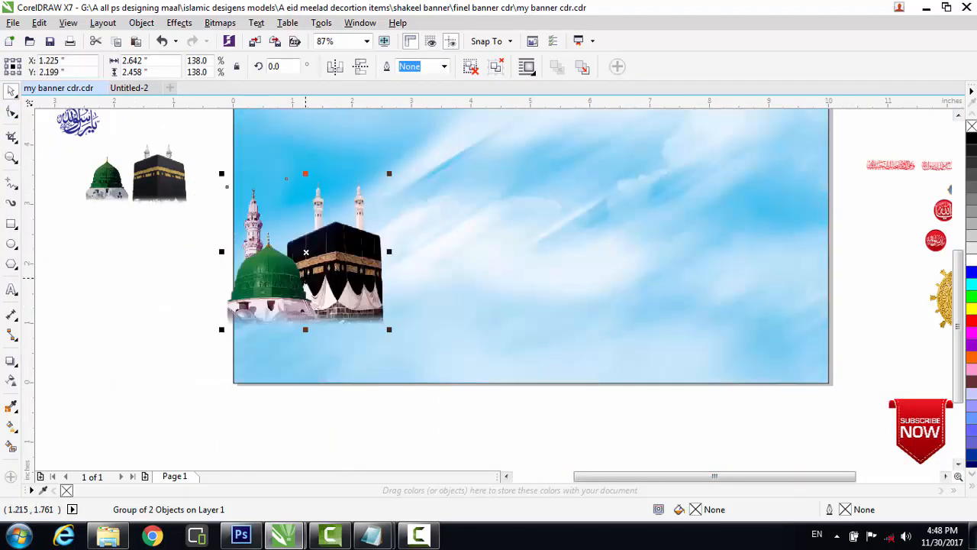
left_click_drag(391, 332, 515, 448)
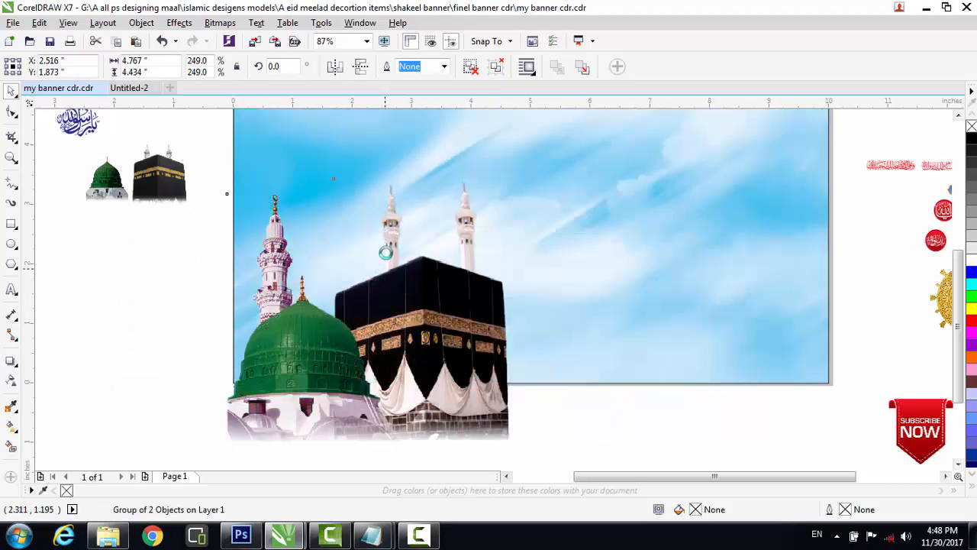
Fit the mosque and Kaaba group into the banner's lower left corner, centred at about X 2.406, Y 2.354 inches.
left_click_drag(370, 311, 387, 243)
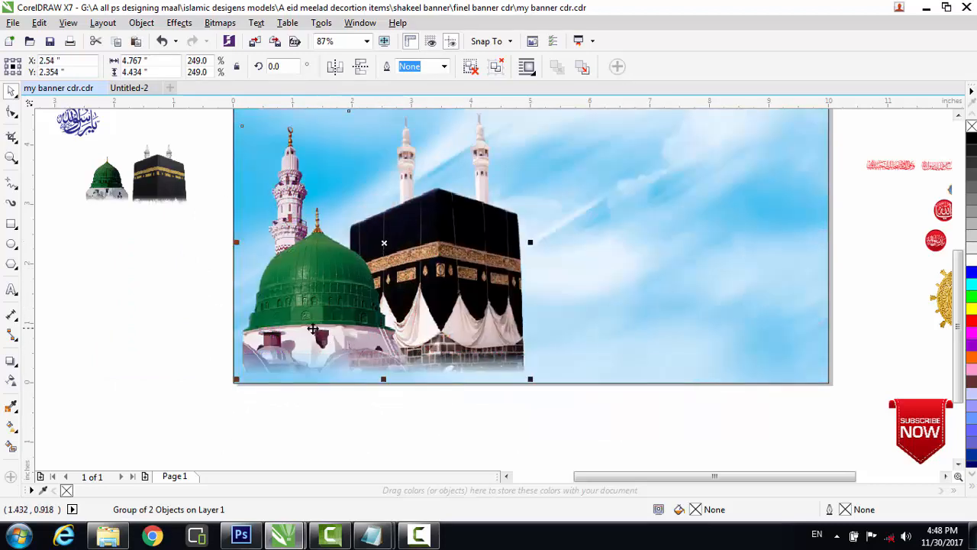
left_click_drag(384, 242, 375, 242)
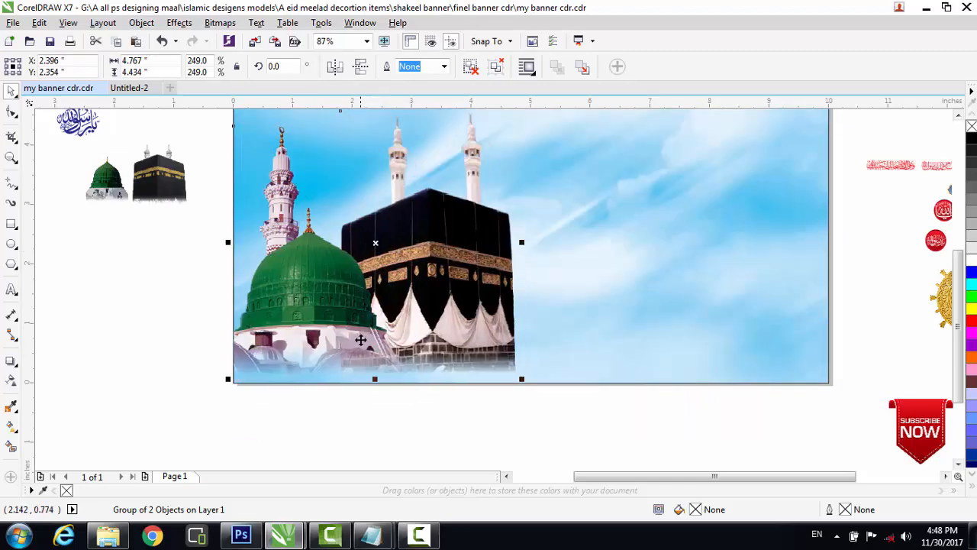
key("Right")
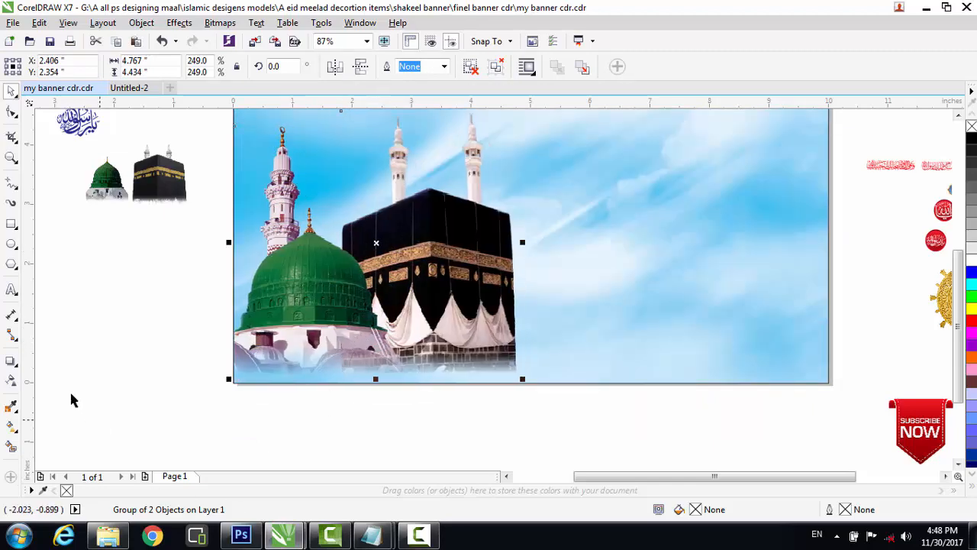
Enlarge all the decorations beside the banner's right edge together to 235.3%, about 6.29 by 7.07 inches, and deselect them.
left_click(11, 158)
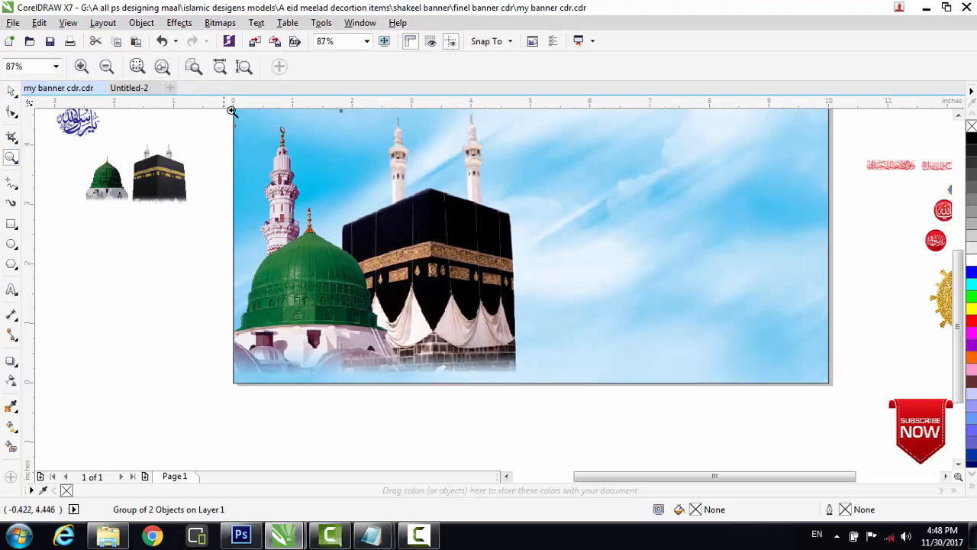
left_click(114, 68)
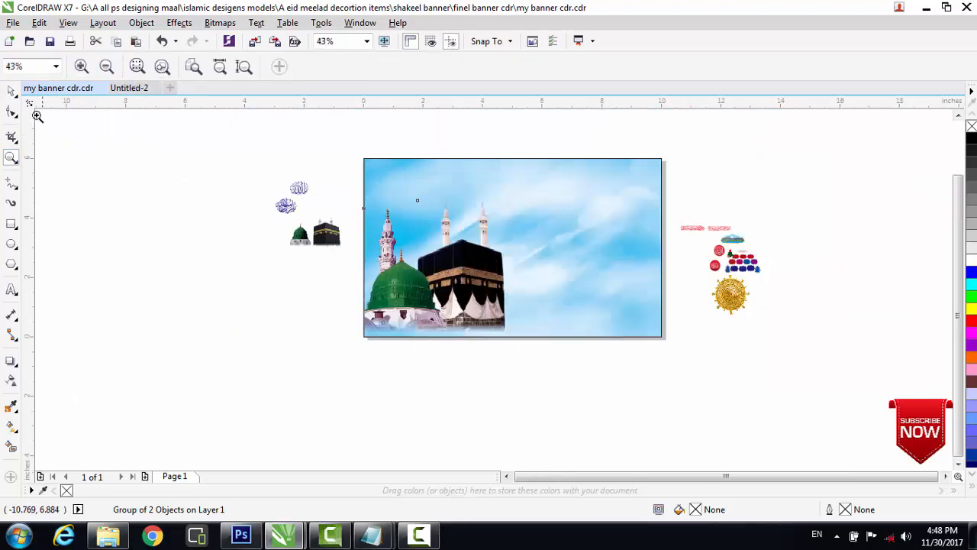
left_click(12, 91)
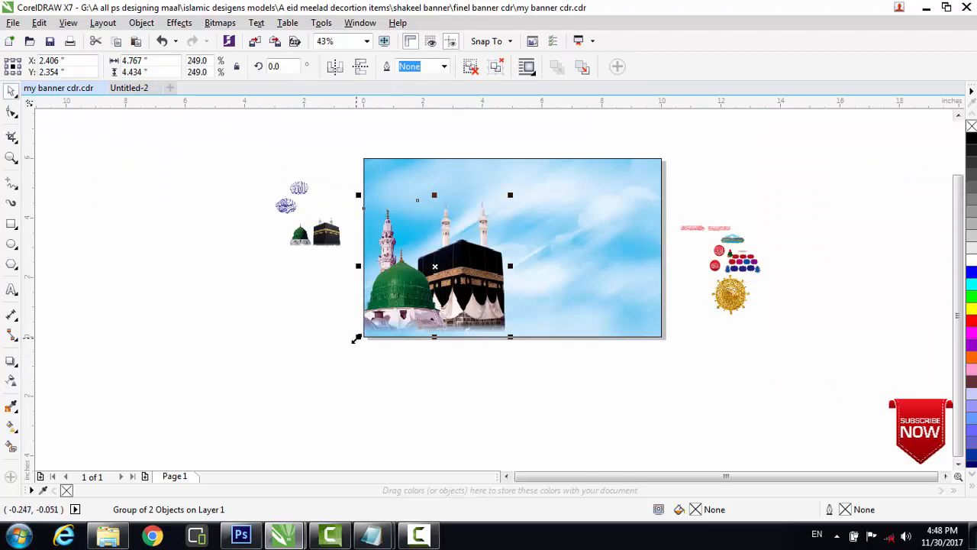
left_click(496, 246)
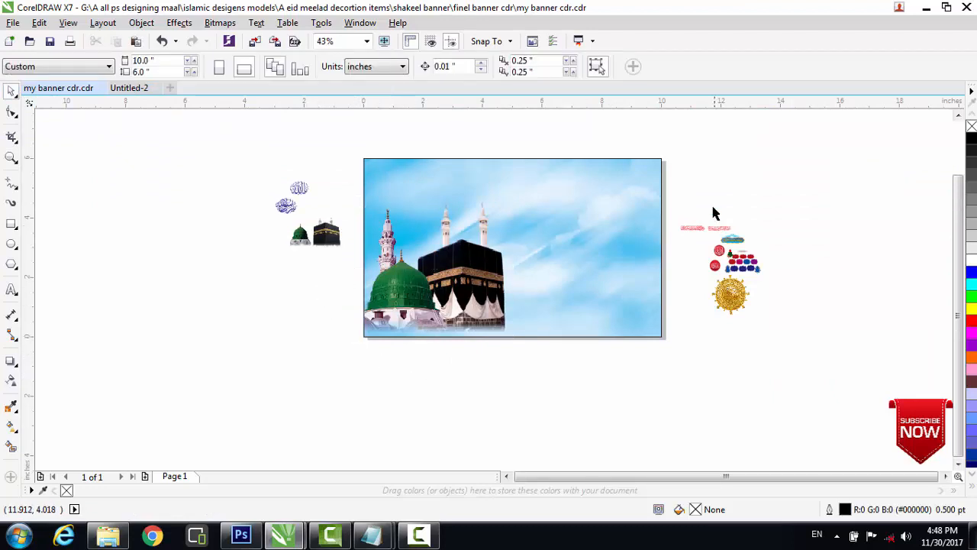
left_click_drag(784, 334, 800, 346)
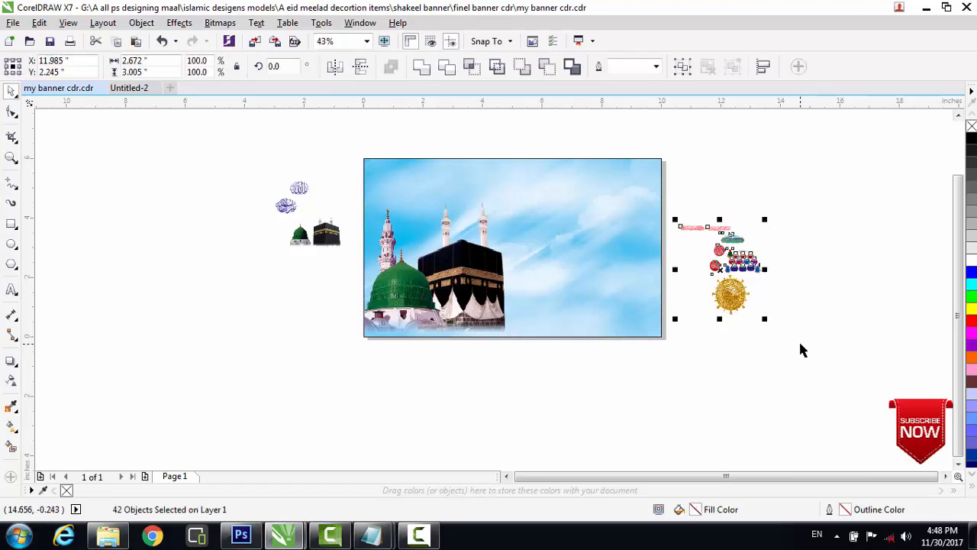
left_click_drag(765, 319, 873, 440)
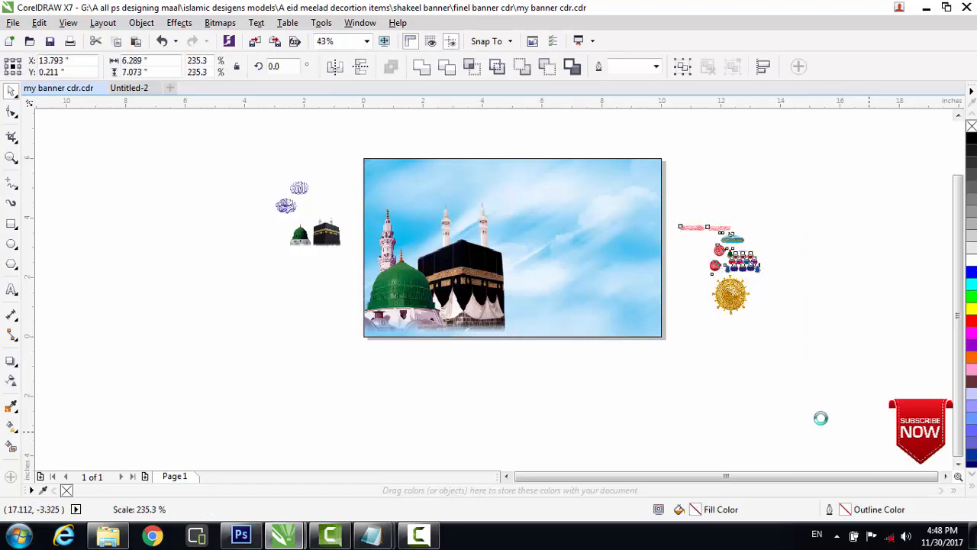
left_click(720, 273)
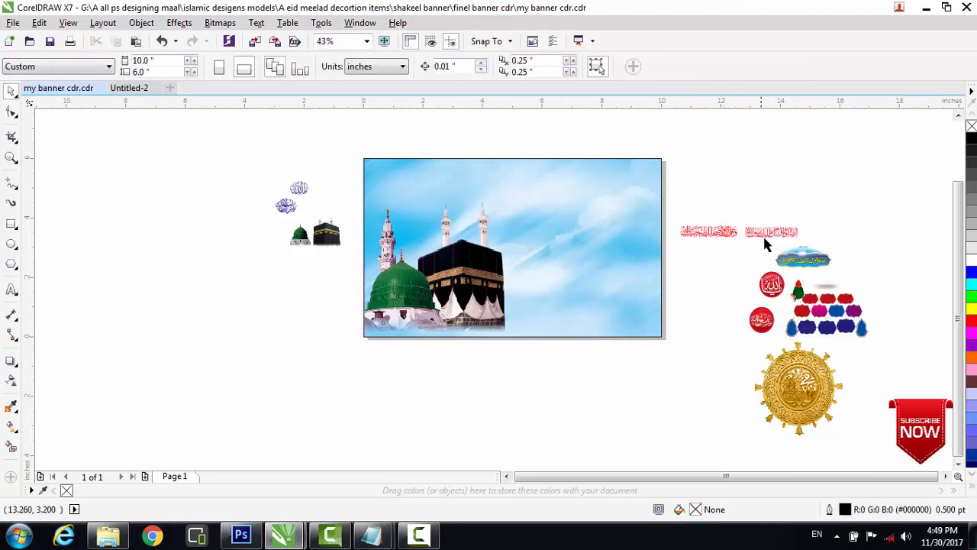
Move the upper red calligraphy medallion into the banner's upper right corner, at about X 9.455, Y 5.444 inches.
left_click(785, 303)
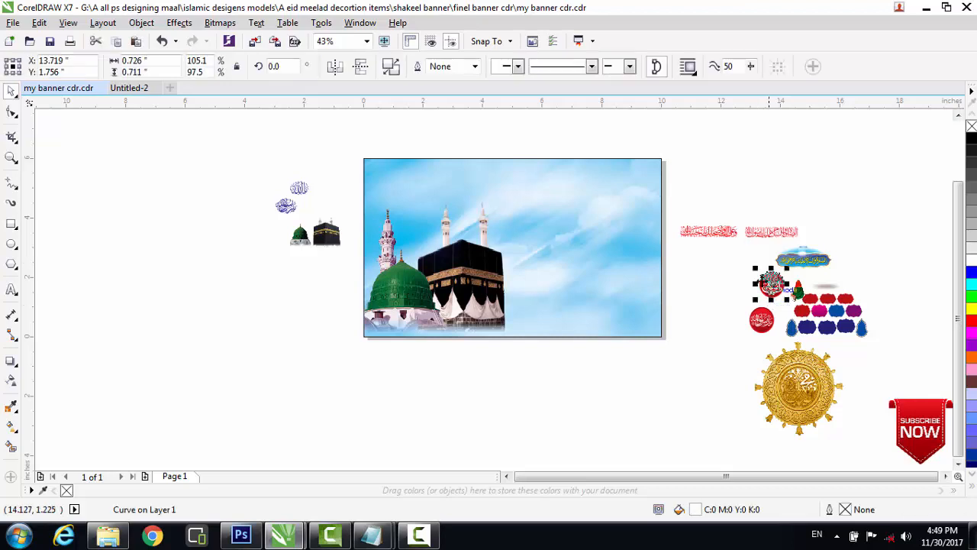
left_click_drag(747, 260, 644, 176)
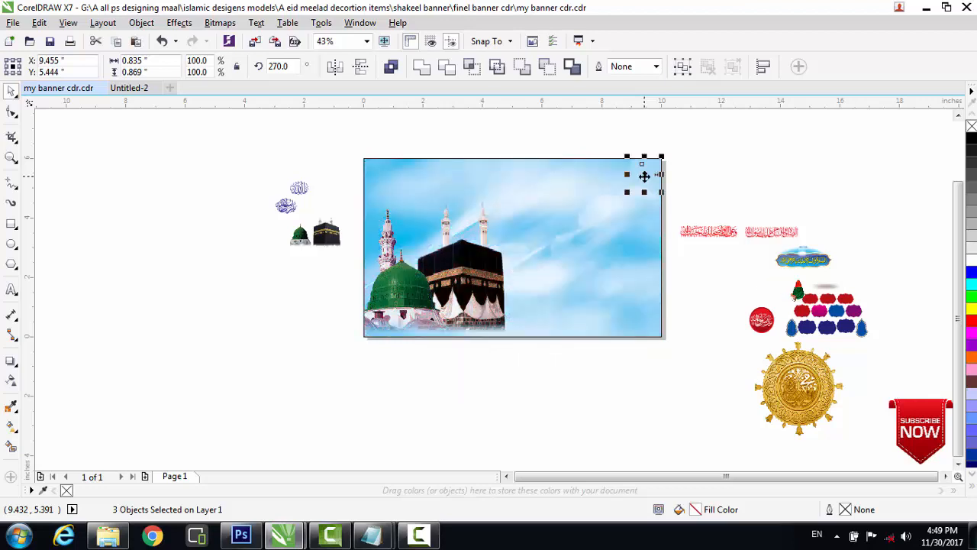
Bring the red medallion in the banner's upper right corner to the front of the page and nudge it up to Y 5.494 inches.
right_click(645, 177)
mouse_move(725, 355)
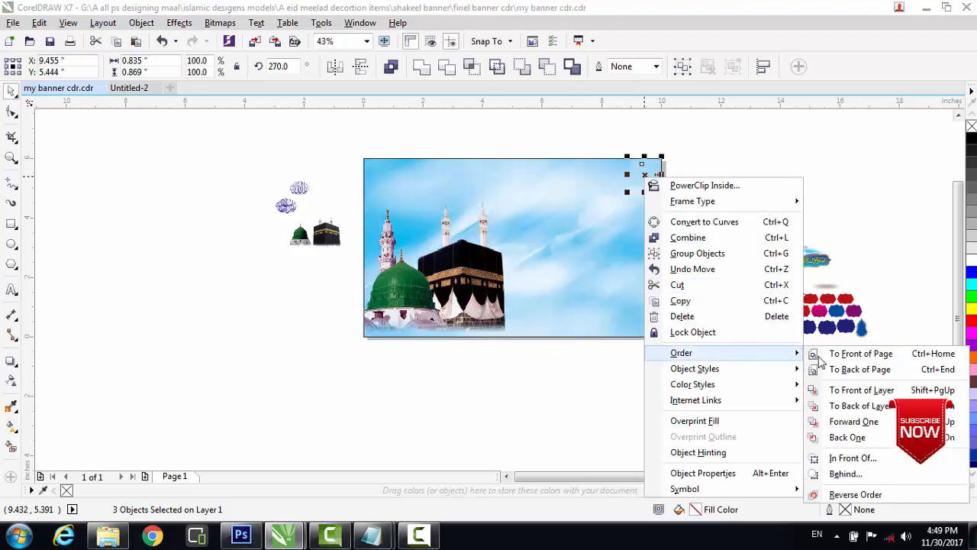
left_click(820, 356)
key("Up")
key("Up")
key("Up")
key("Up")
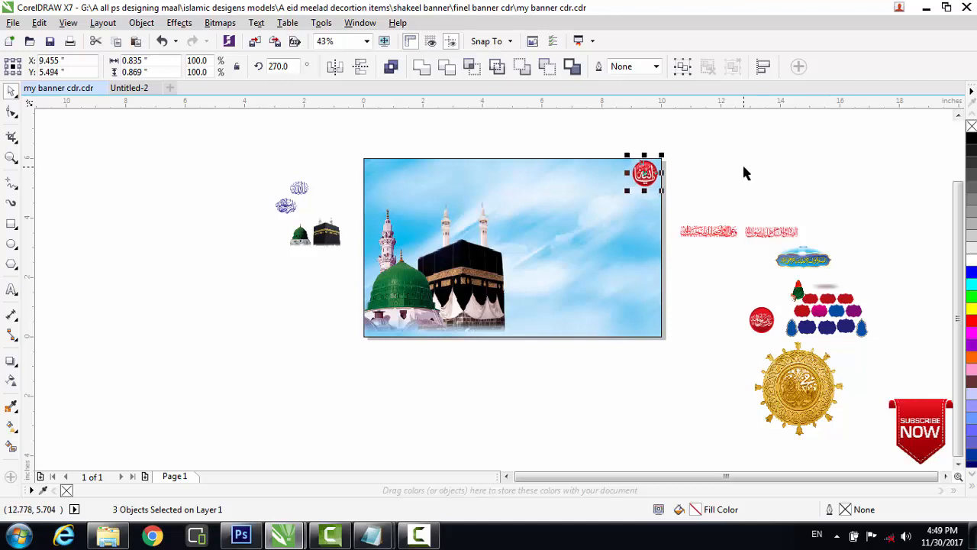
Move the other red medallion to the banner's upper left corner, about X 0.471, Y 5.776 inches, and bring it to the front of the page.
left_click(760, 267)
left_click_drag(722, 290, 378, 164)
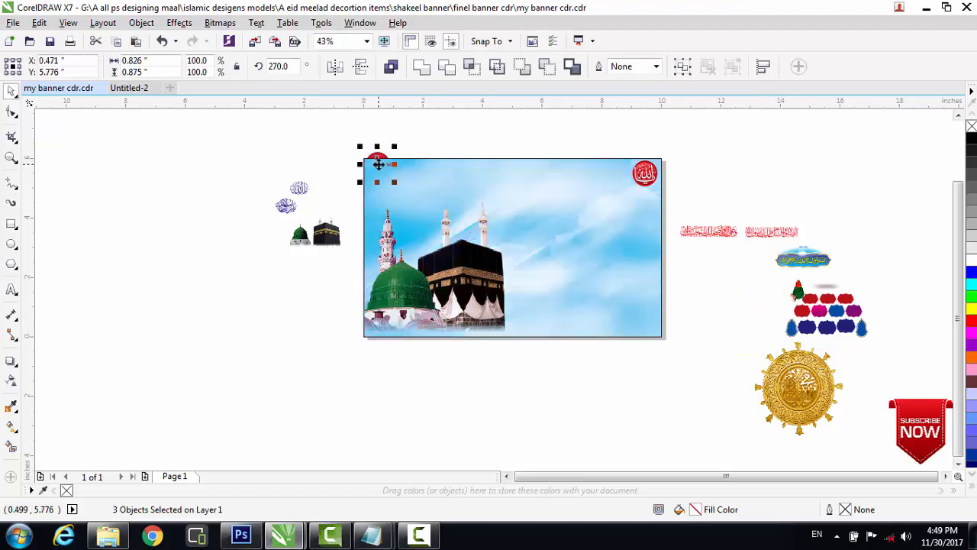
right_click(378, 164)
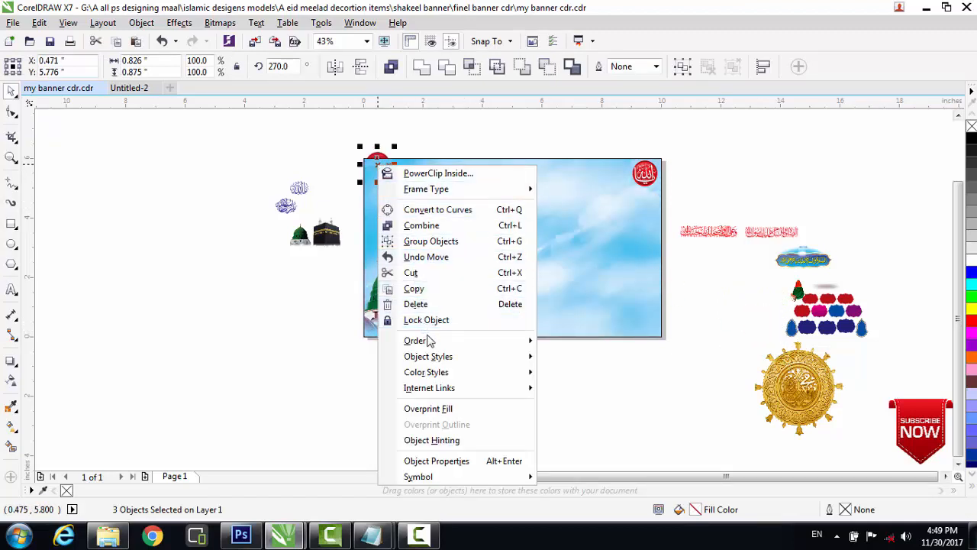
mouse_move(432, 344)
left_click(583, 343)
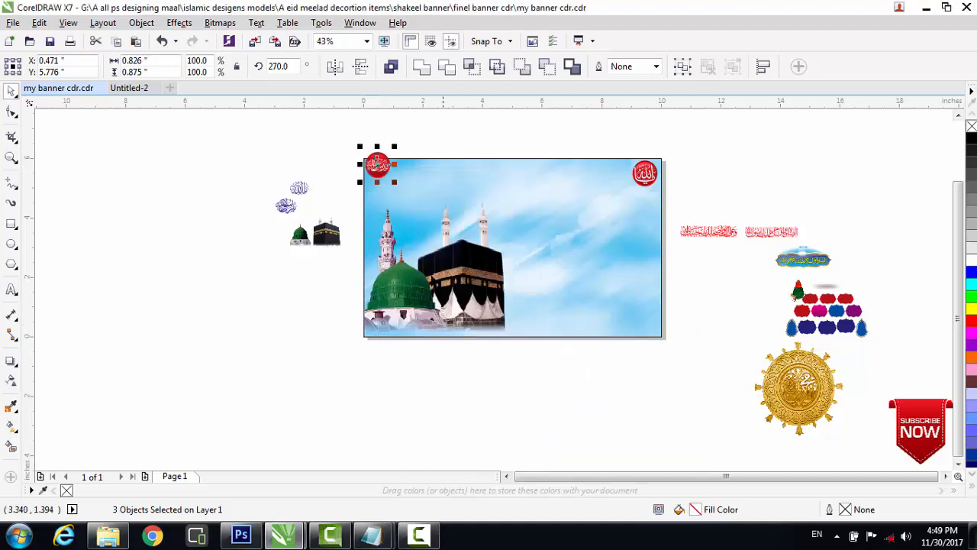
Nudge the upper left medallion down until it sits fully inside the banner, level with the right medallion, and deselect it.
key("Down")
key("Down")
key("Down")
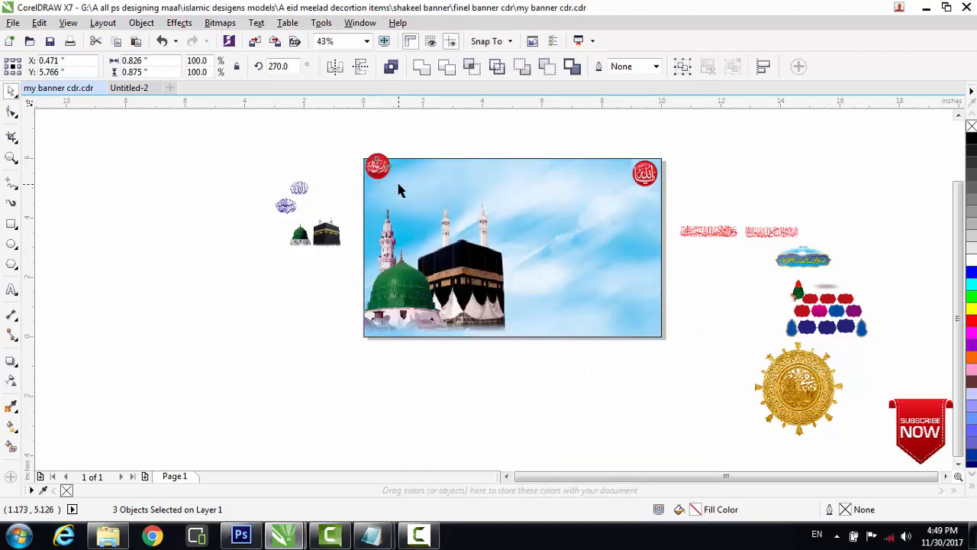
left_click(331, 157)
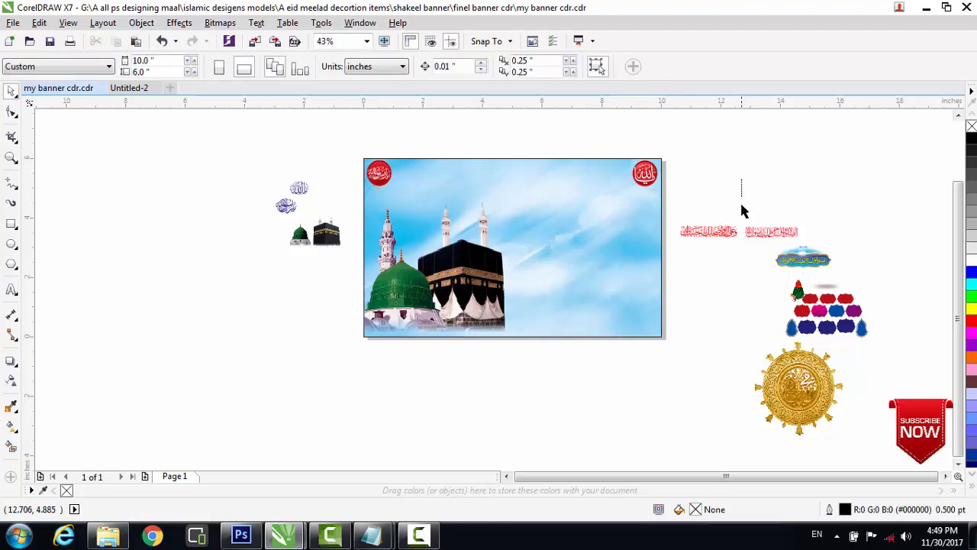
Move the rightmost red calligraphy line to the banner's top edge beside the right medallion, about X 7.979, Y 5.954 inches, and bring it to front of page.
left_click_drag(741, 205, 602, 161)
right_click(602, 161)
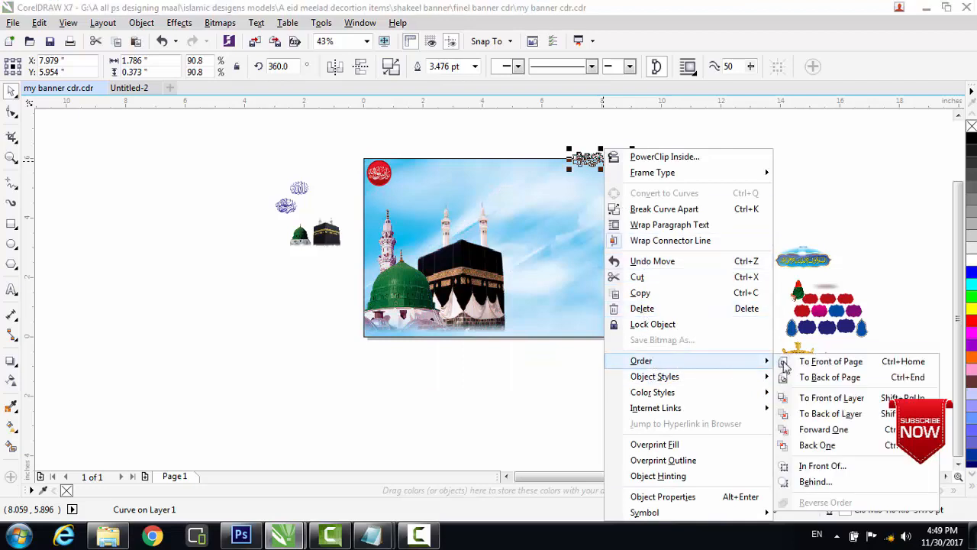
left_click(790, 362)
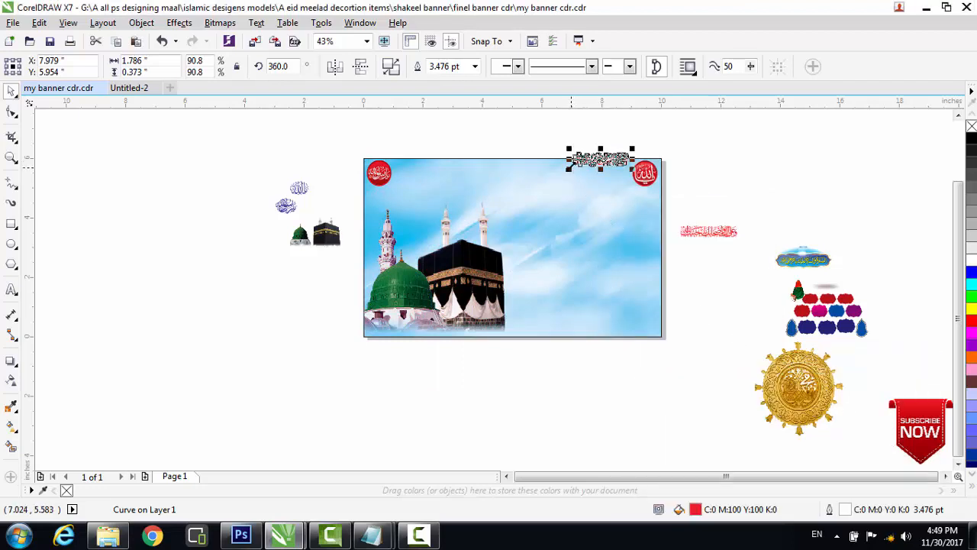
Enlarge the right calligraphy line to 128.2%, about 2.522 by 0.527 inches, and place it at about X 7.576, Y 5.578 inches.
left_click(568, 168)
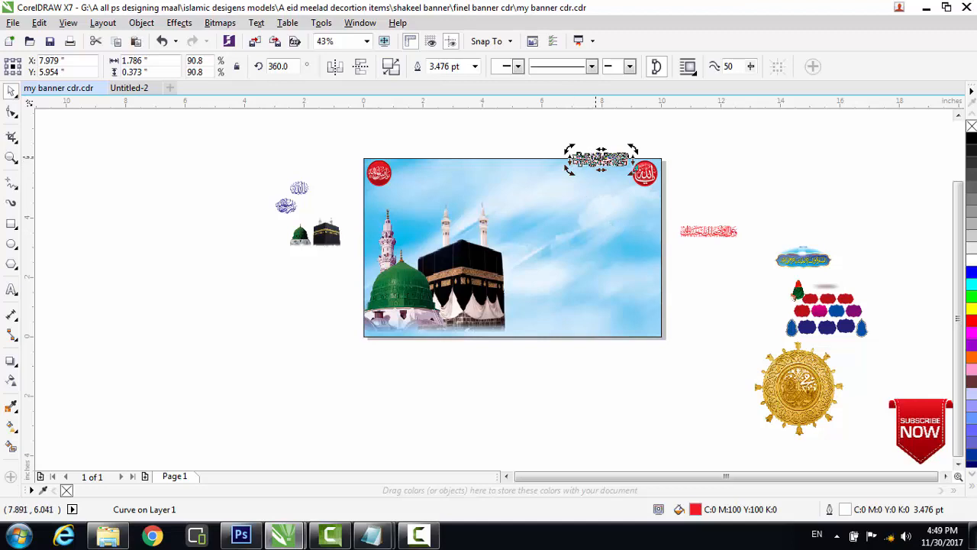
left_click(587, 162)
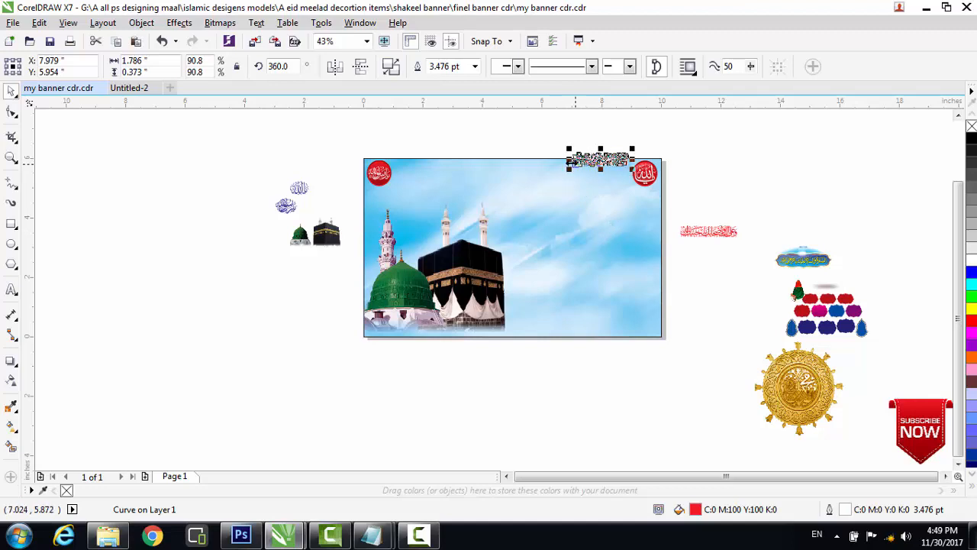
left_click_drag(566, 169, 587, 161)
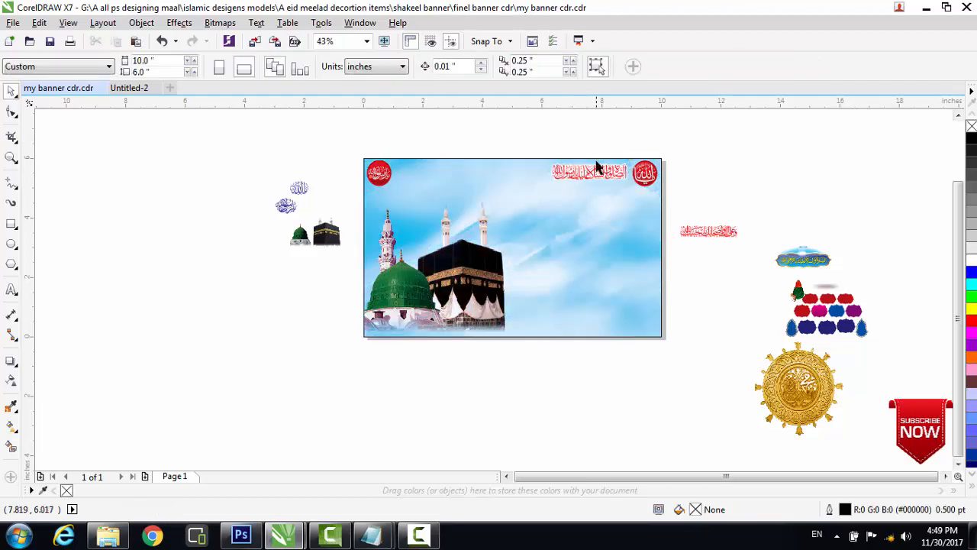
left_click(596, 177)
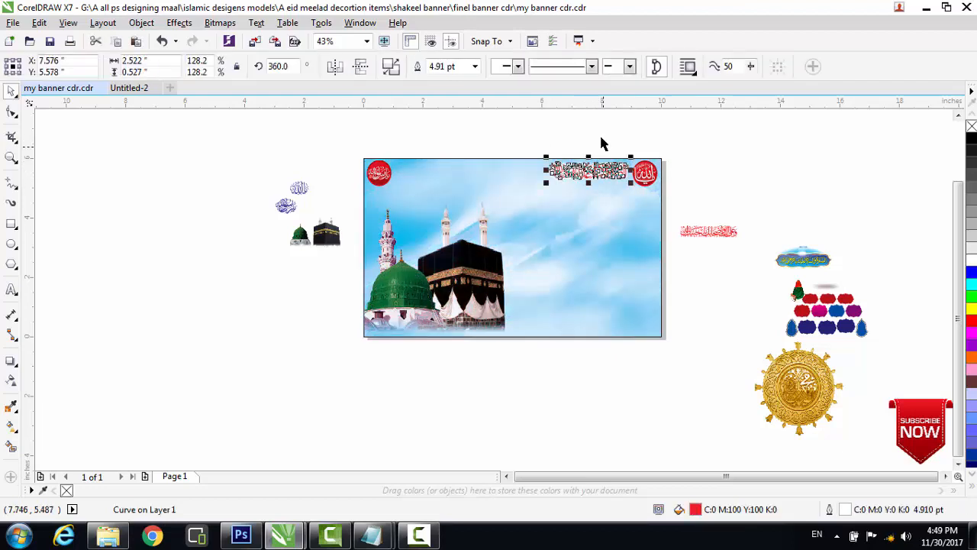
left_click(600, 142)
Move the remaining red calligraphy line to the banner's top edge, about X 2.93, Y 5.922 inches, and bring it to the front of the page.
left_click_drag(674, 206, 448, 162)
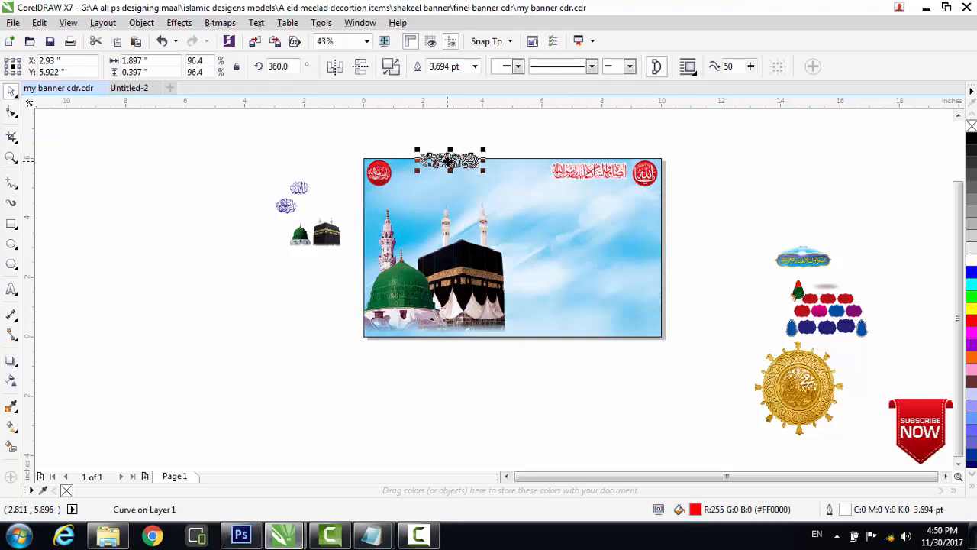
right_click(447, 161)
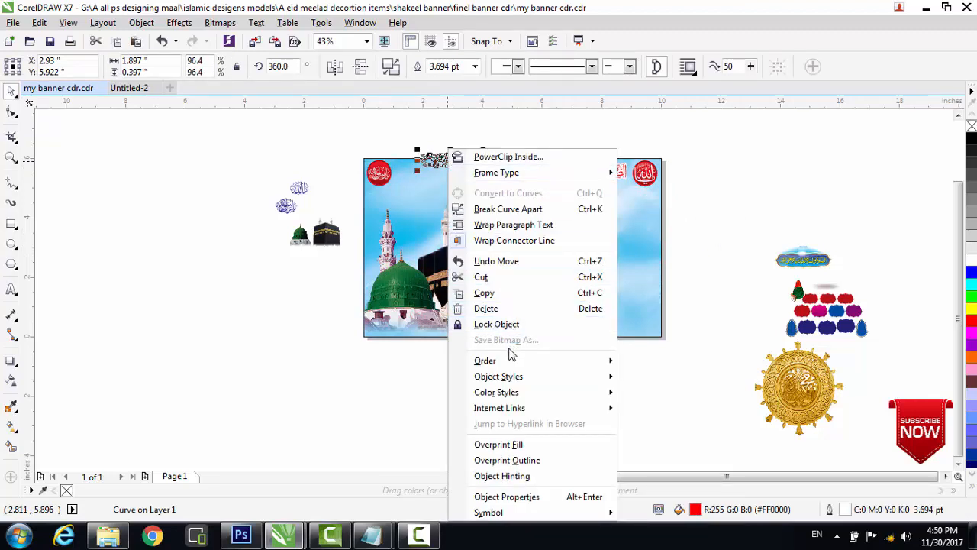
mouse_move(510, 361)
left_click(657, 364)
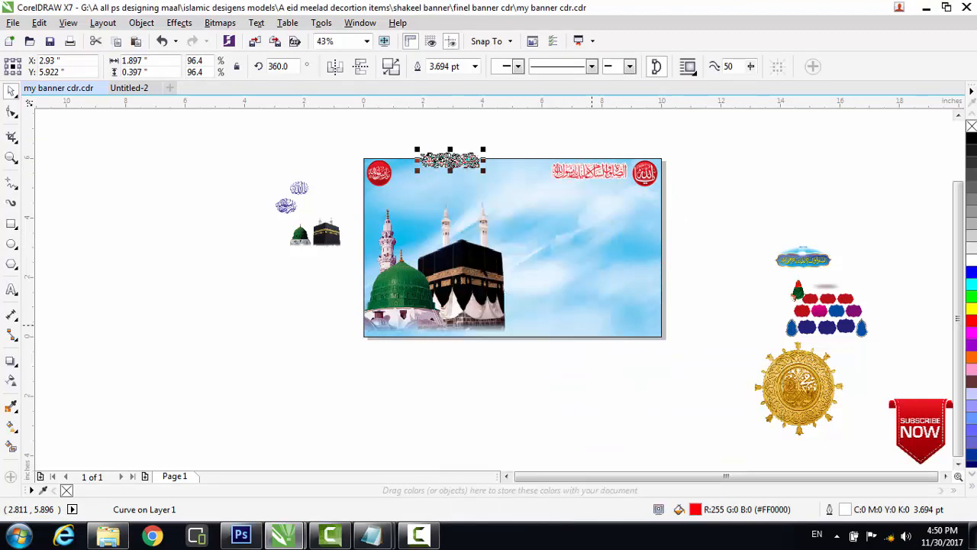
Enlarge the left calligraphy line to 127.8%, about 2.515 by 0.526 inches, and position it beside the left medallion at about X 2.42, Y 5.615 inches.
left_click_drag(483, 172, 441, 174)
left_click(539, 150)
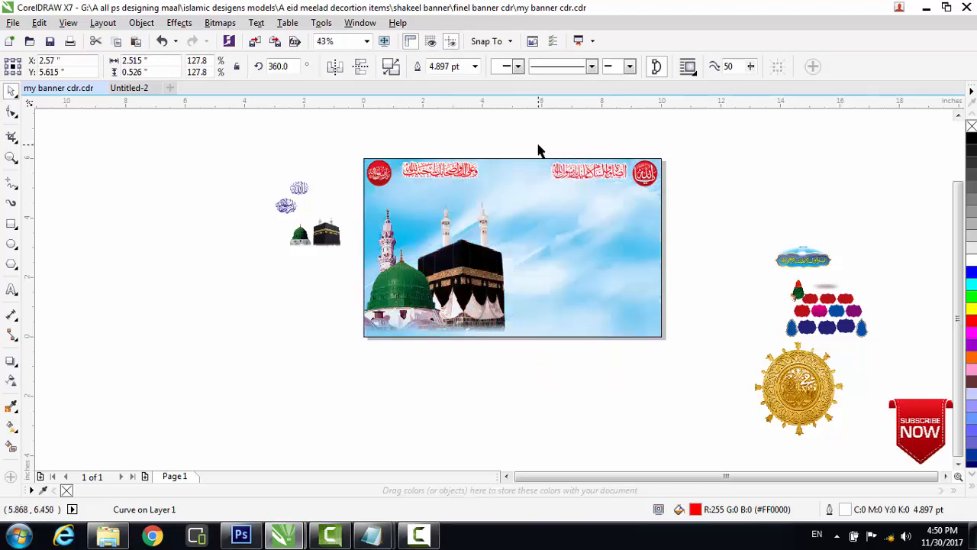
left_click(431, 159)
left_click(438, 167)
key("Left")
key("Left")
key("Left")
key("Left")
key("Left")
key("Left")
key("Left")
key("Left")
key("Left")
key("Left")
key("Left")
key("Left")
key("Left")
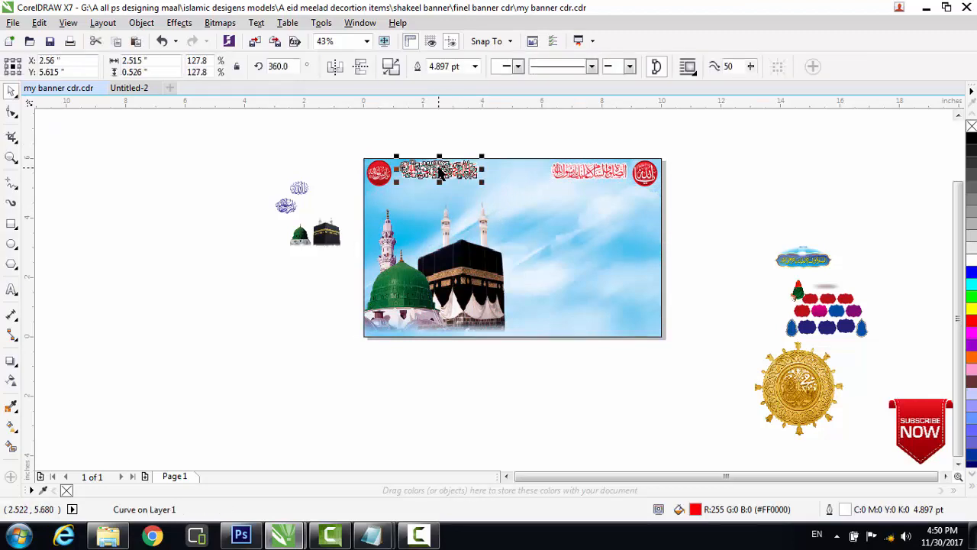
key("Left")
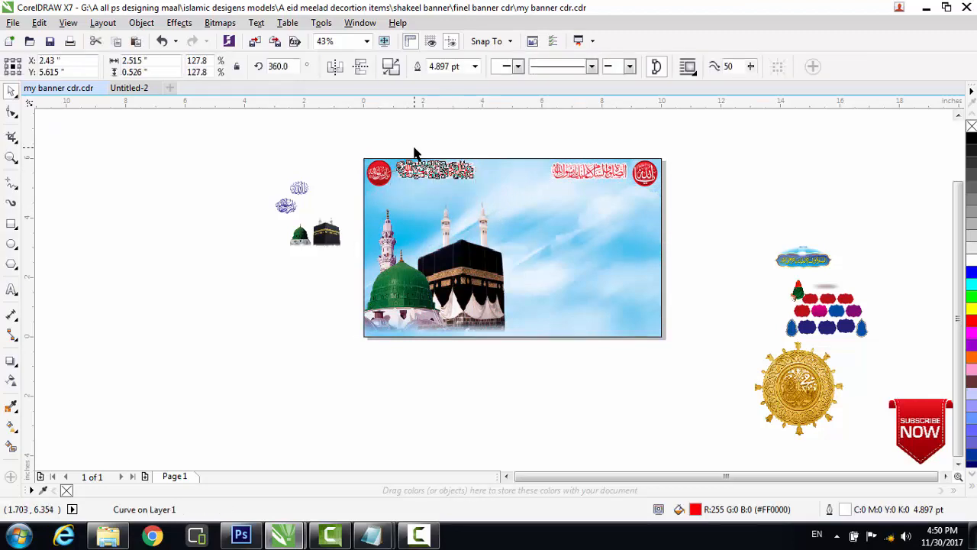
left_click(510, 150)
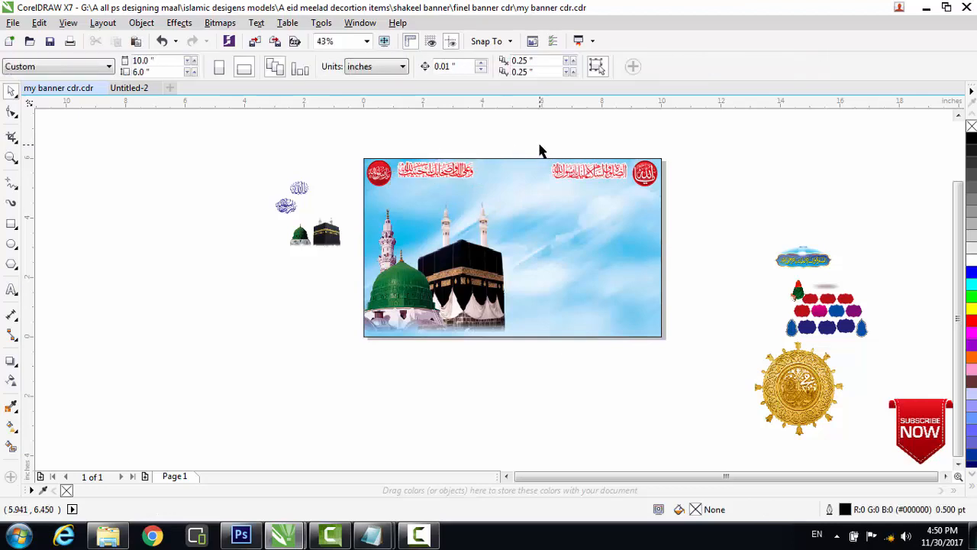
Shrink the right calligraphy line to 119.7%, about 2.356 by 0.492 inches, and deselect it.
left_click_drag(633, 193, 632, 193)
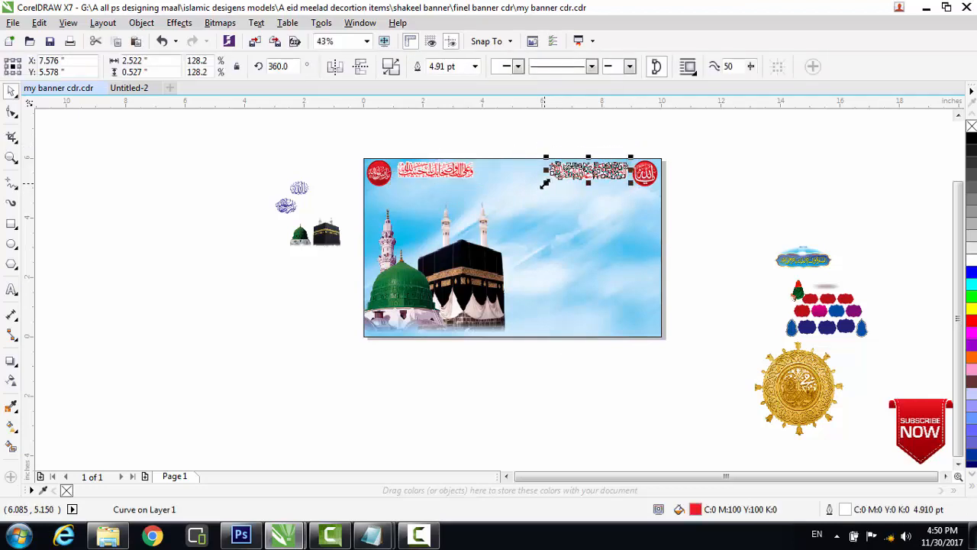
left_click_drag(544, 184, 555, 175)
key("Escape")
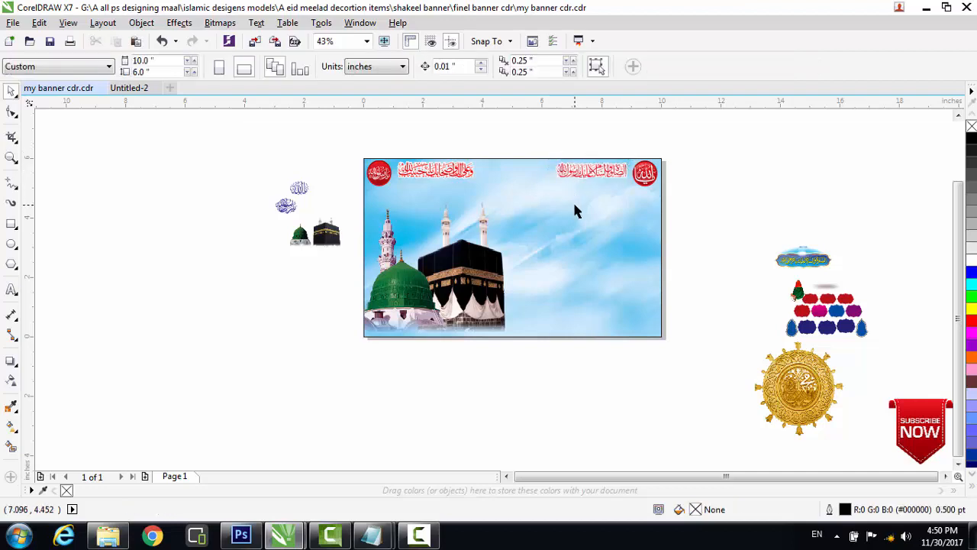
Shrink the left calligraphy line slightly so that it matches the size of the right one.
left_click(468, 174)
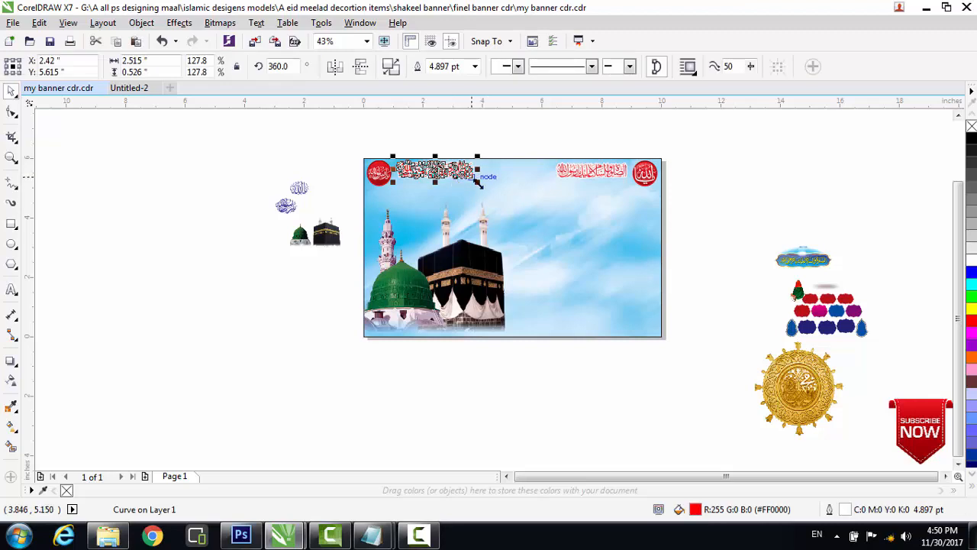
left_click_drag(478, 183, 471, 178)
key("Escape")
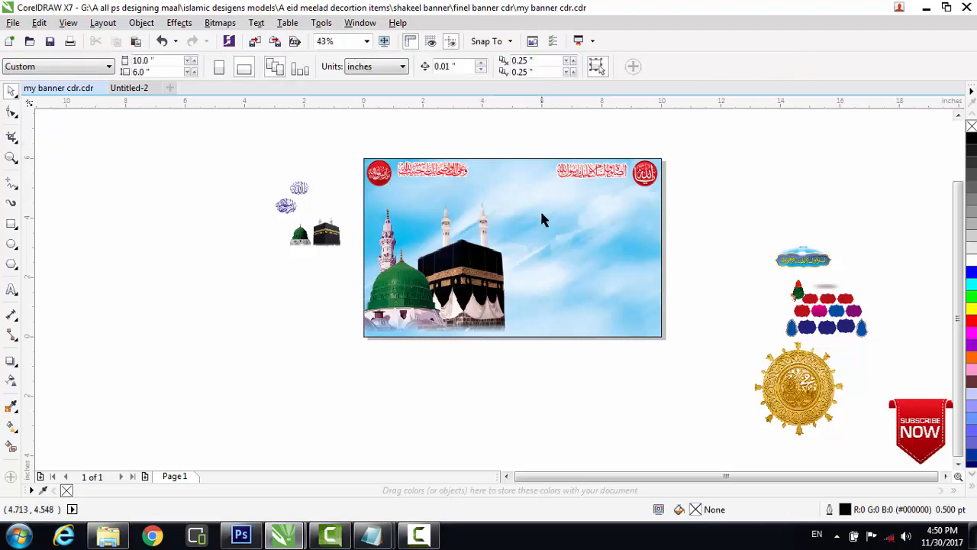
left_click(587, 177)
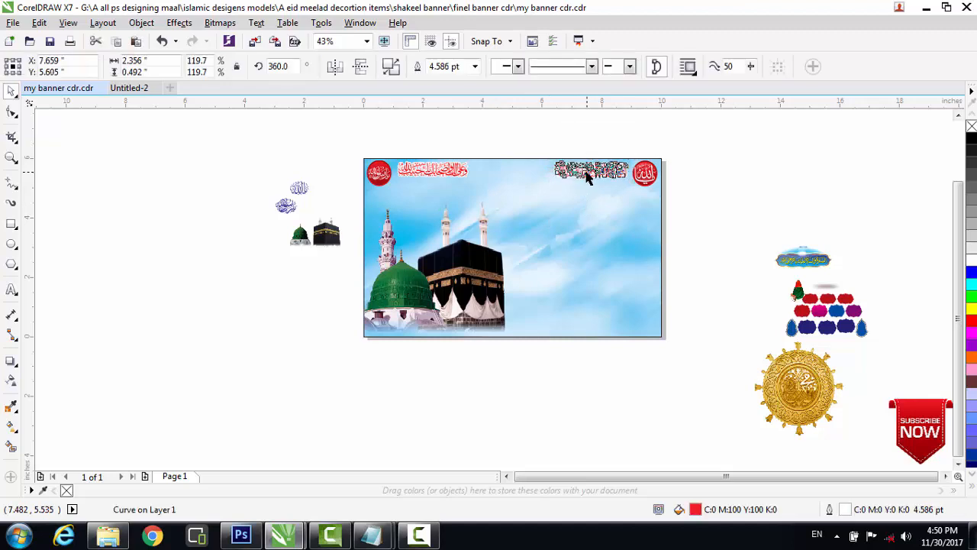
Move the whole blue and gold calligraphy plaque to the banner's top centre, about X 4.926, Y 5.449 inches, and bring it to the front of the page.
left_click(731, 228)
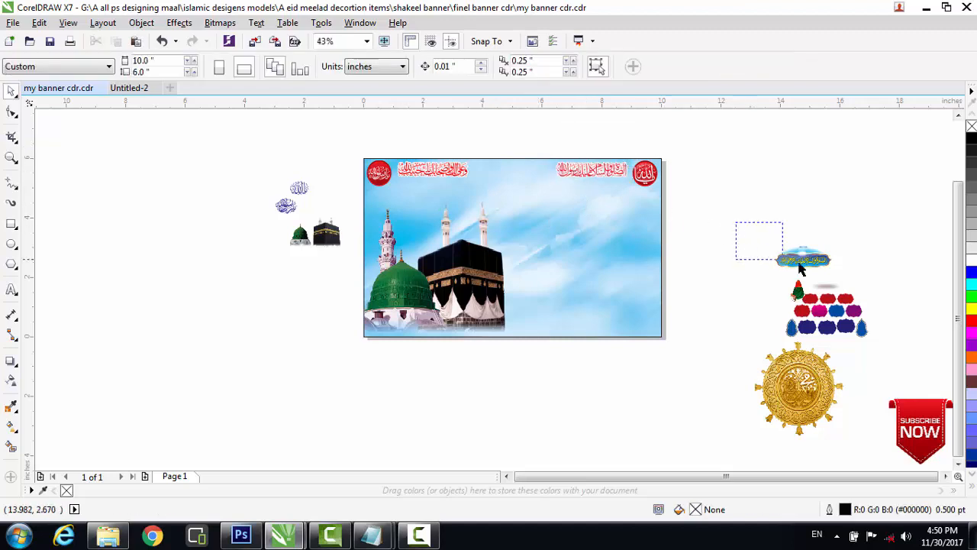
left_click_drag(856, 278, 894, 297)
left_click_drag(820, 263, 510, 172)
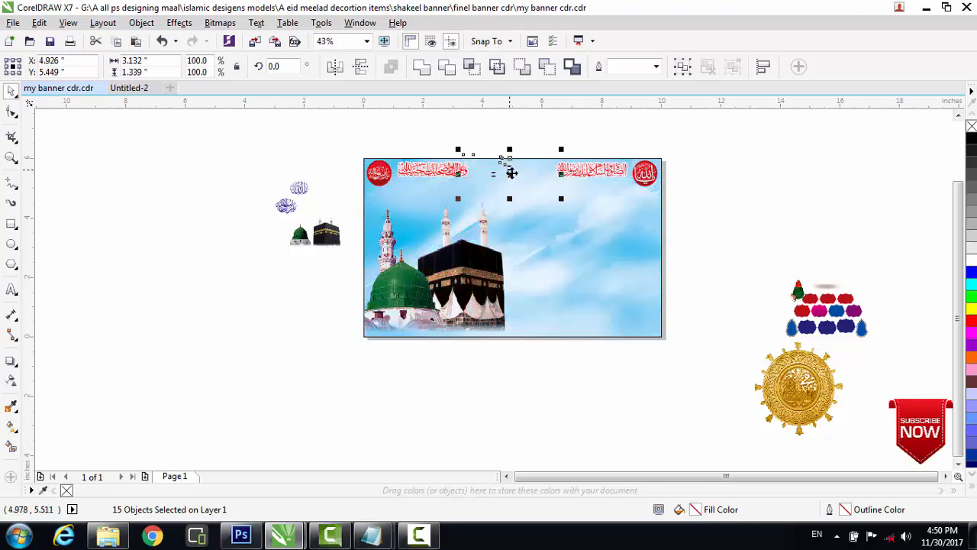
right_click(510, 171)
mouse_move(556, 359)
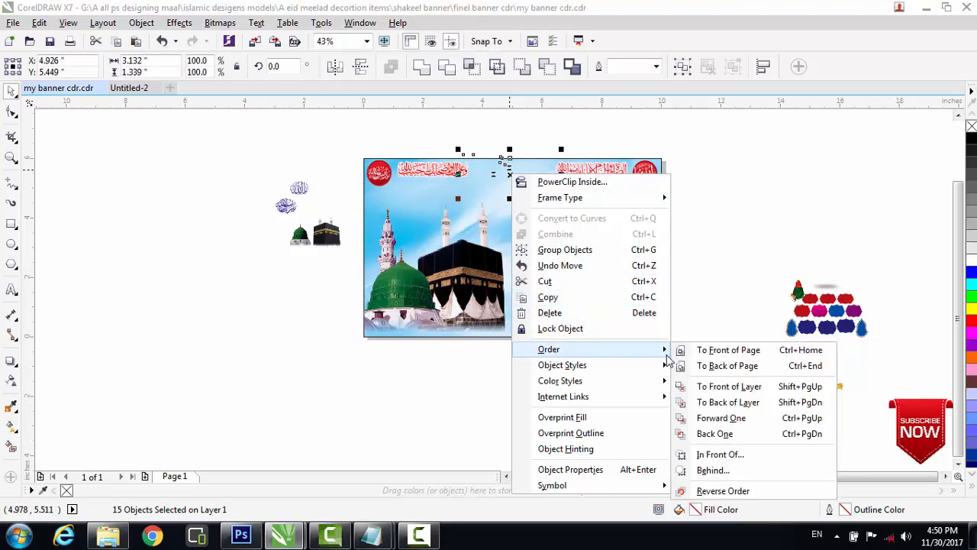
left_click(715, 356)
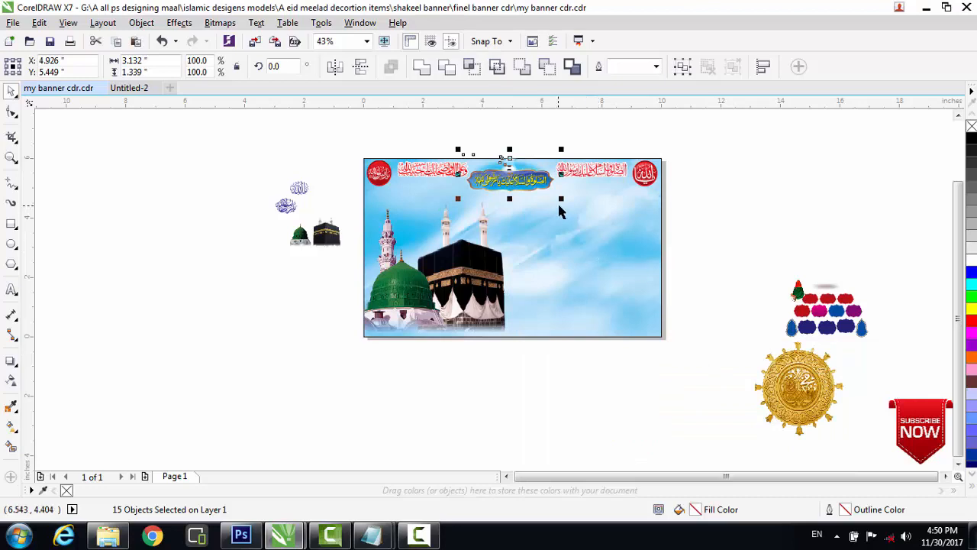
Shrink the calligraphy plaque to about 2.462 by 1.052 inches and centre it between the two calligraphy lines at about X 4.951 inches.
mouse_move(562, 198)
left_mouse_down()
mouse_move(557, 190)
mouse_move(558, 200)
left_mouse_up()
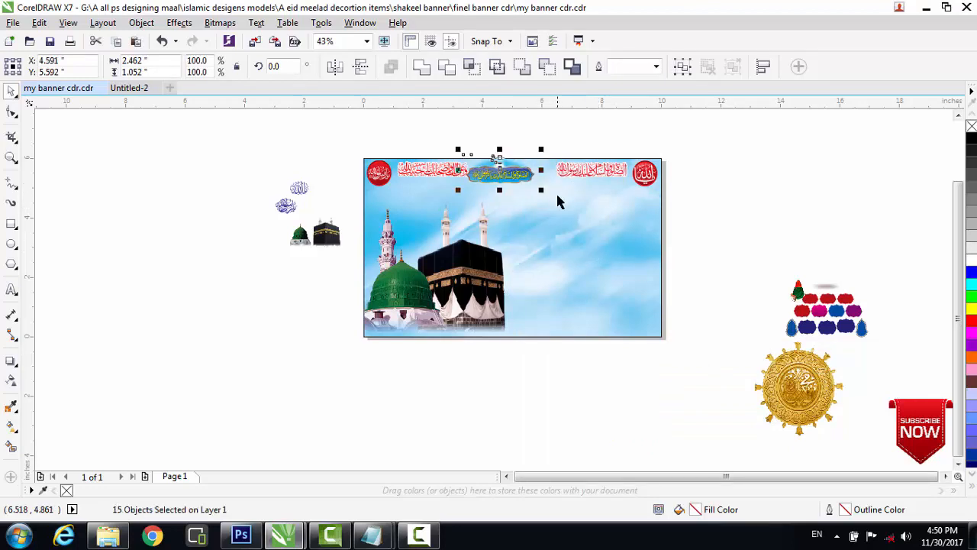
key("Right")
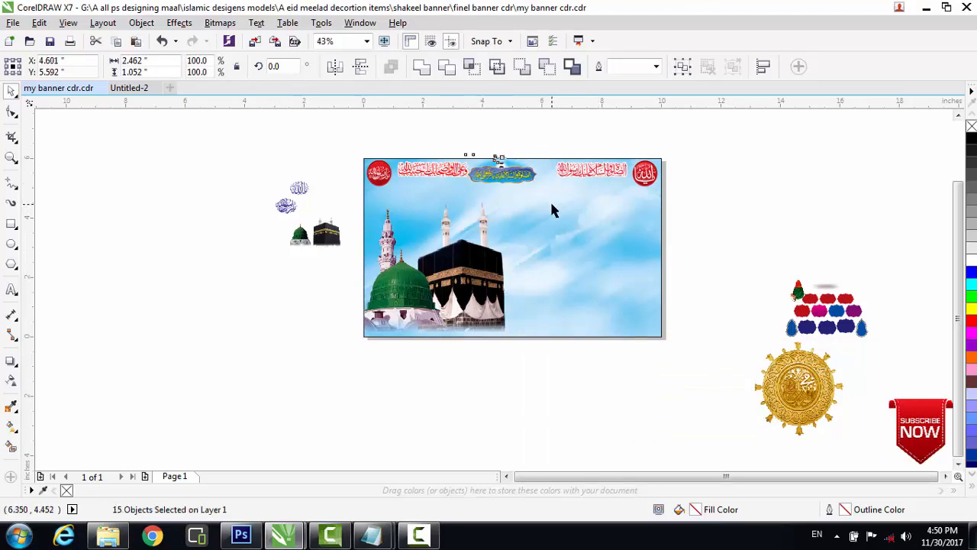
key("Right")
key("Right")
key("Right")
key("Right")
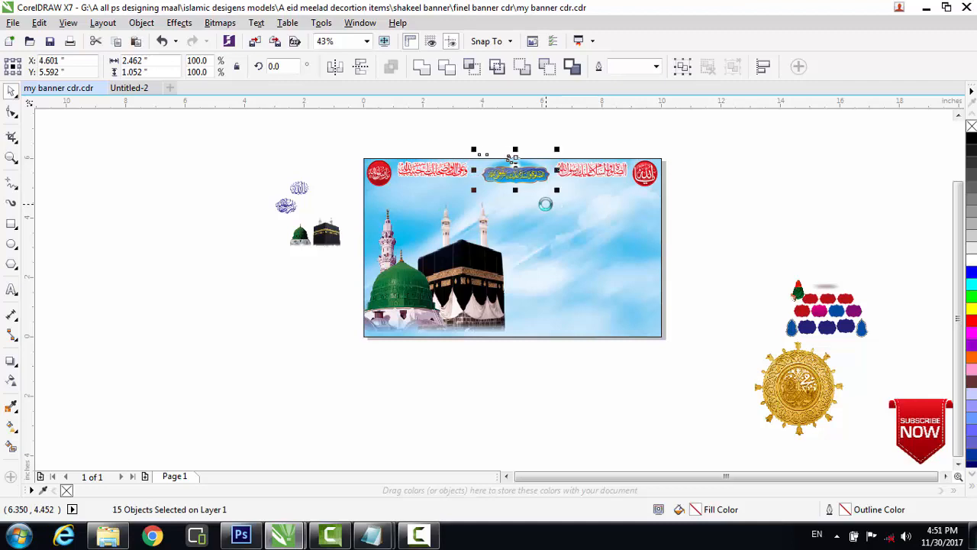
key("Left")
key("Left")
key("Left")
key("Left")
key("Left")
key("Left")
key("Left")
key("Left")
key("Left")
key("Left")
key("Left")
key("Left")
key("Left")
key("Left")
key("Left")
key("Left")
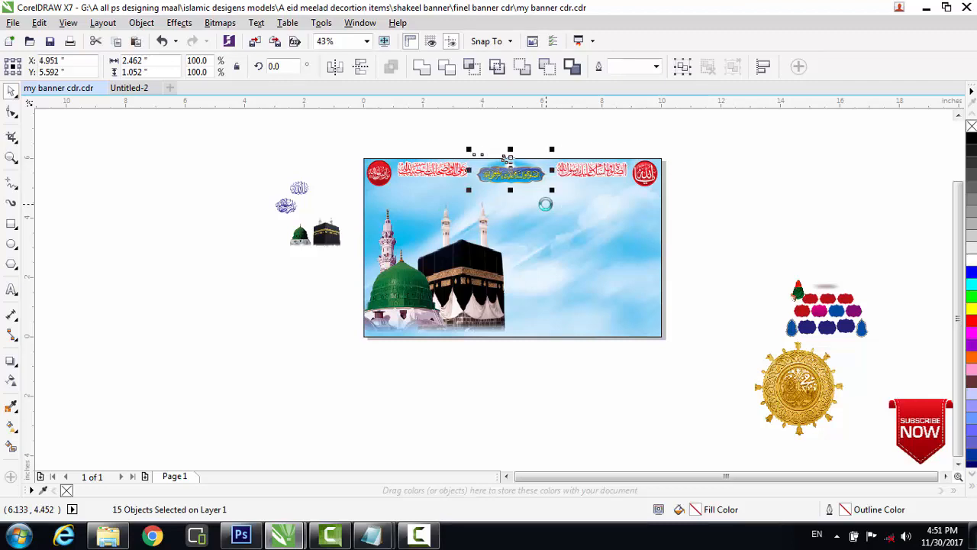
Nudge the calligraphy plaque down to about Y 5.522 inches and deselect it.
key("Down")
key("Down")
key("Down")
key("Down")
key("Down")
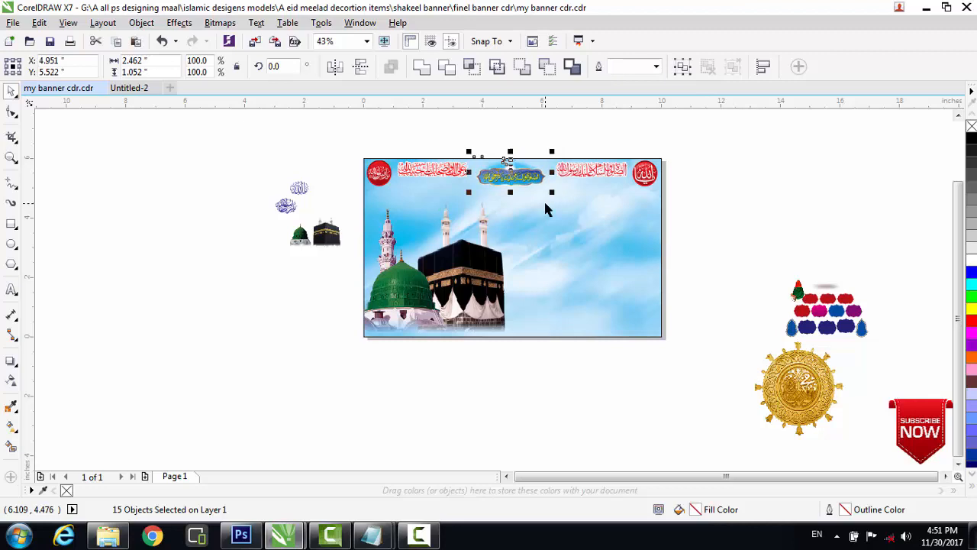
left_click(563, 149)
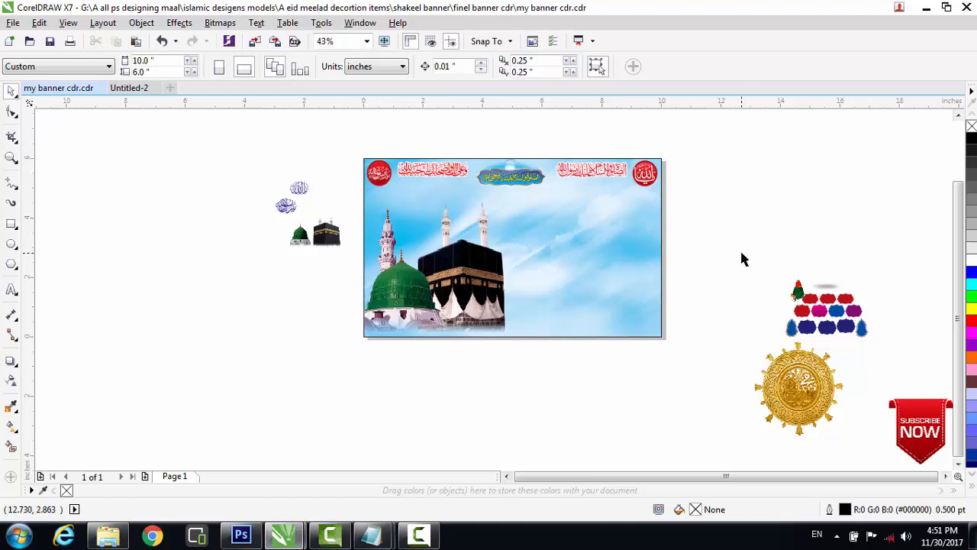
Shrink the round gold medallion to about 1.28 by 1.345 inches, place it above the green dome at about X 1.82, Y 4.313, and bring it to front of page.
left_click(820, 403)
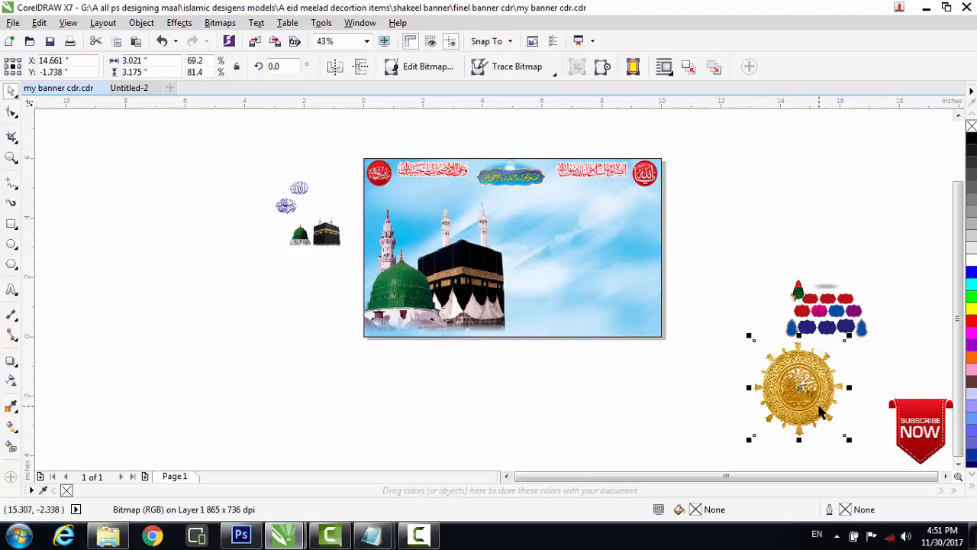
left_click_drag(851, 441, 419, 207)
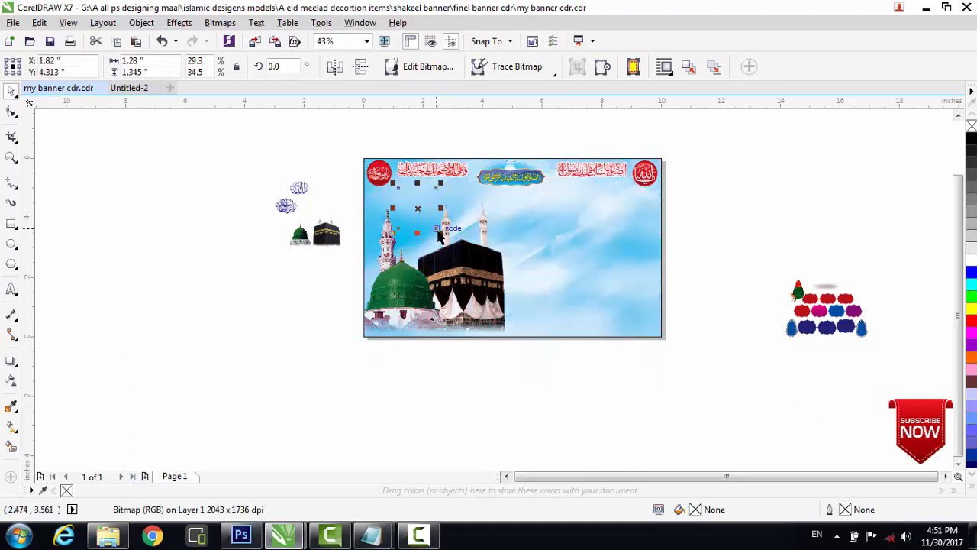
right_click(421, 212)
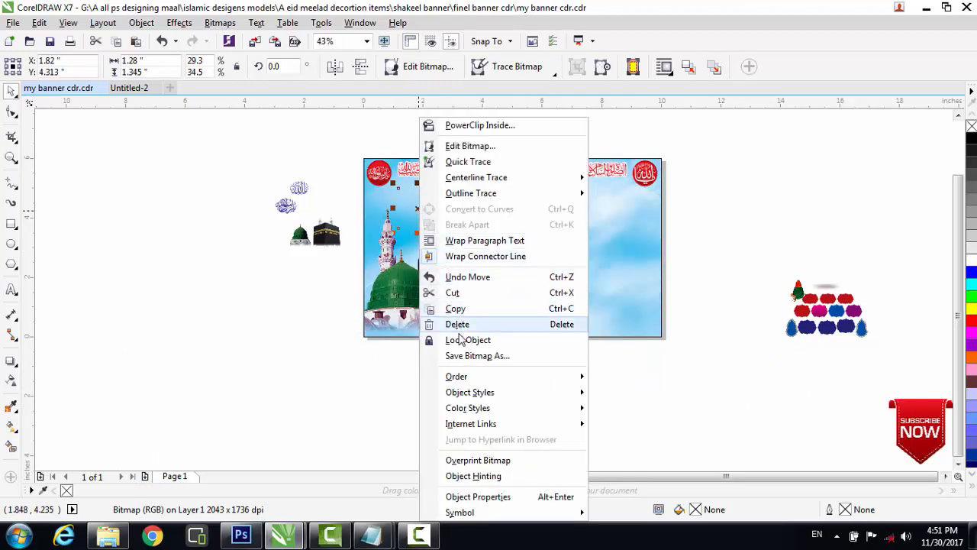
mouse_move(467, 379)
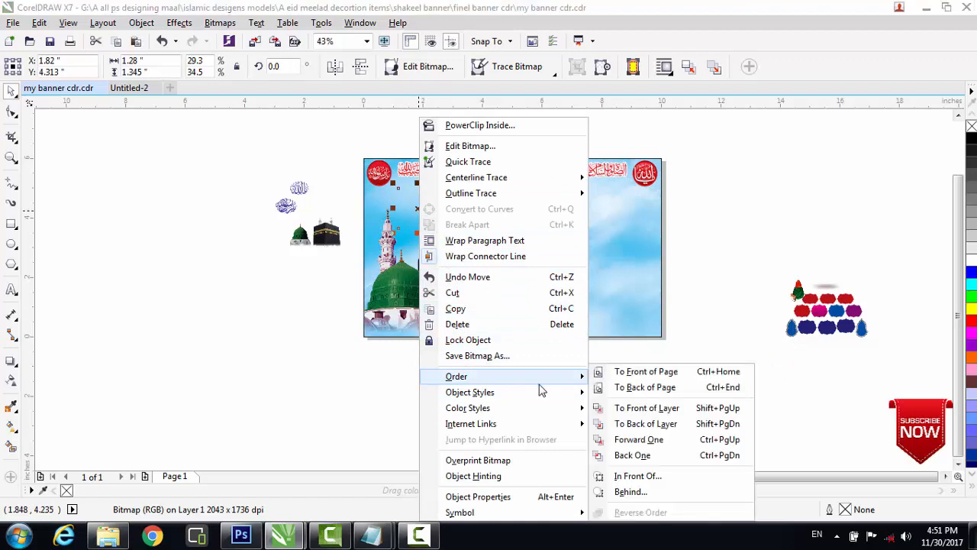
left_click(621, 376)
left_click(331, 294)
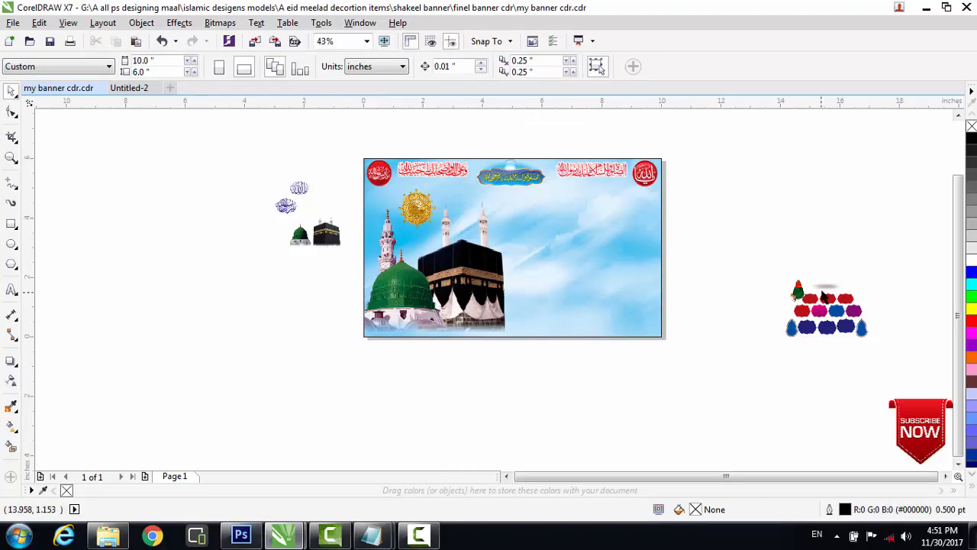
Enlarge the small red and green ornament to about 1.481 by 1.521 inches, move it beside the gold medallion, and bring it to the front of the page.
left_click(797, 293)
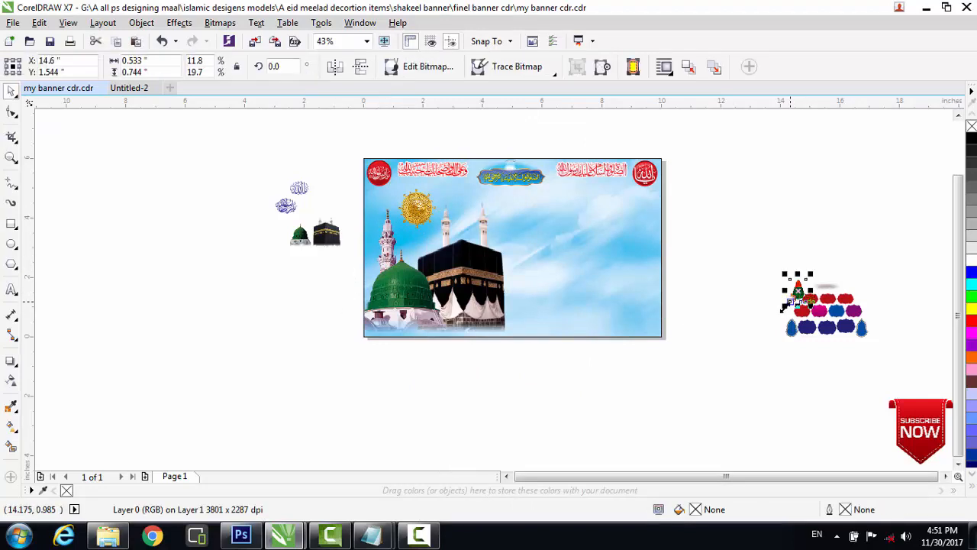
left_click_drag(782, 308, 783, 260)
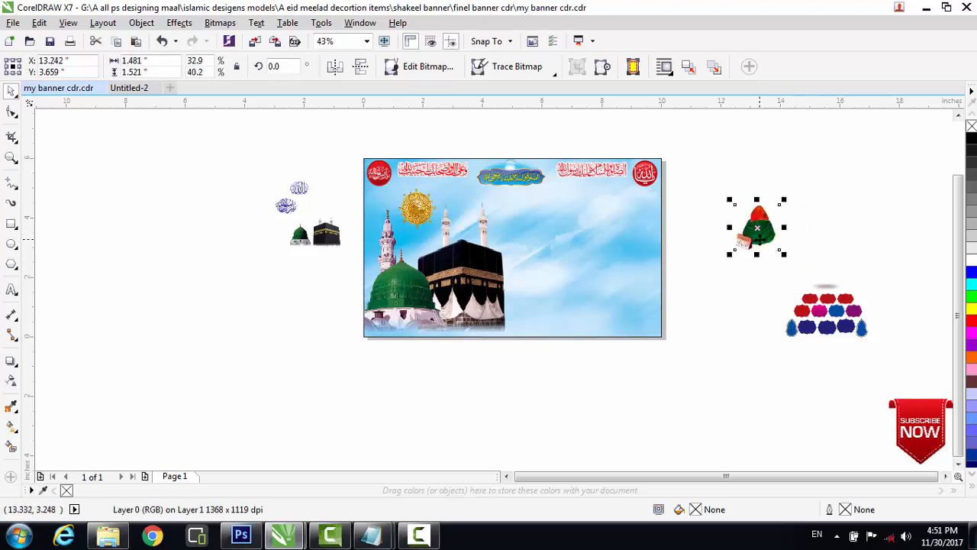
left_click_drag(757, 228, 462, 200)
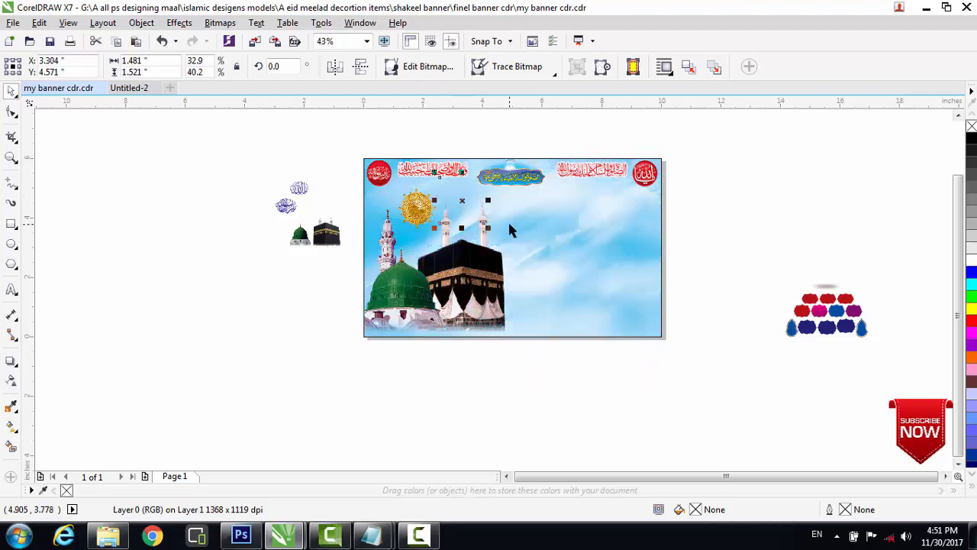
right_click(459, 200)
mouse_move(524, 377)
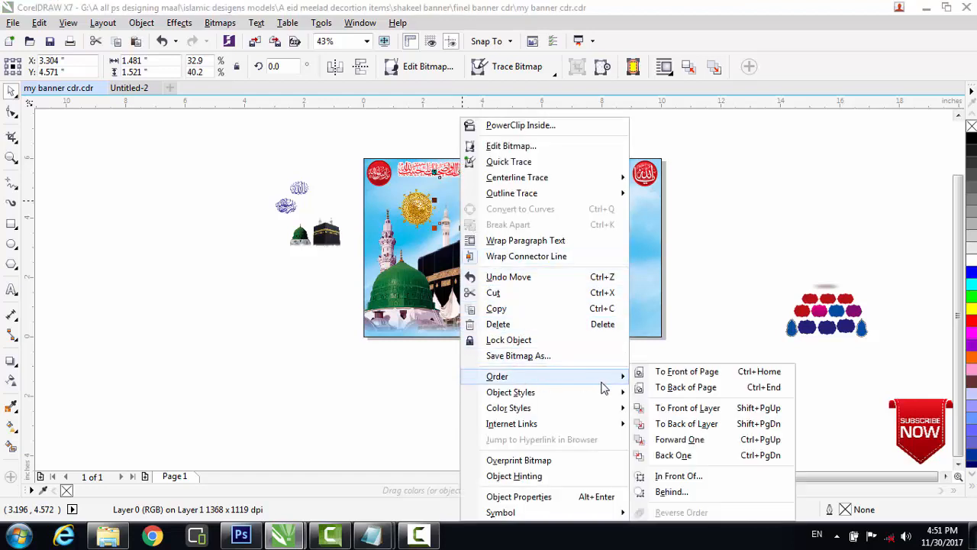
left_click(661, 373)
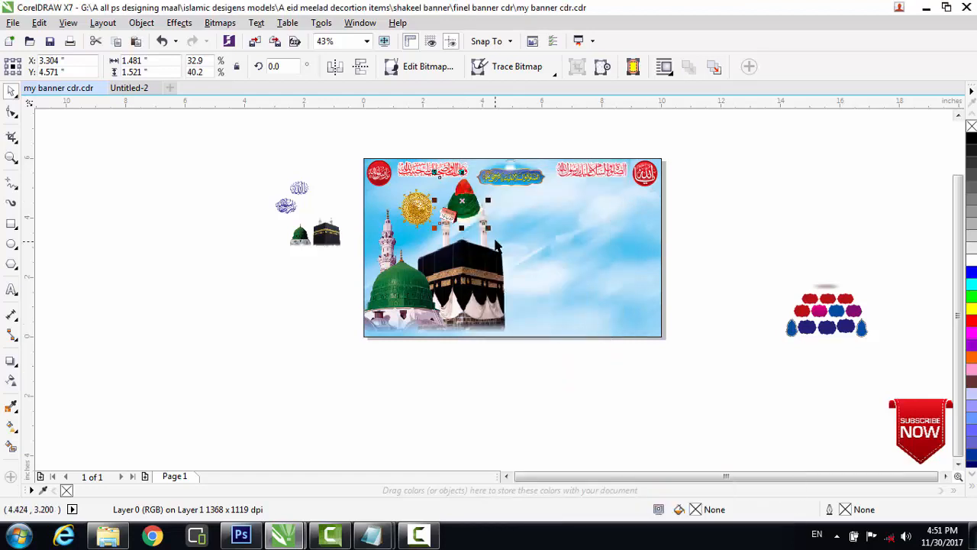
Shrink the red and green ornament to about 1.114 by 1.143 inches and undo the accidental change to the mosque and Kaaba group.
left_click_drag(492, 231, 482, 221)
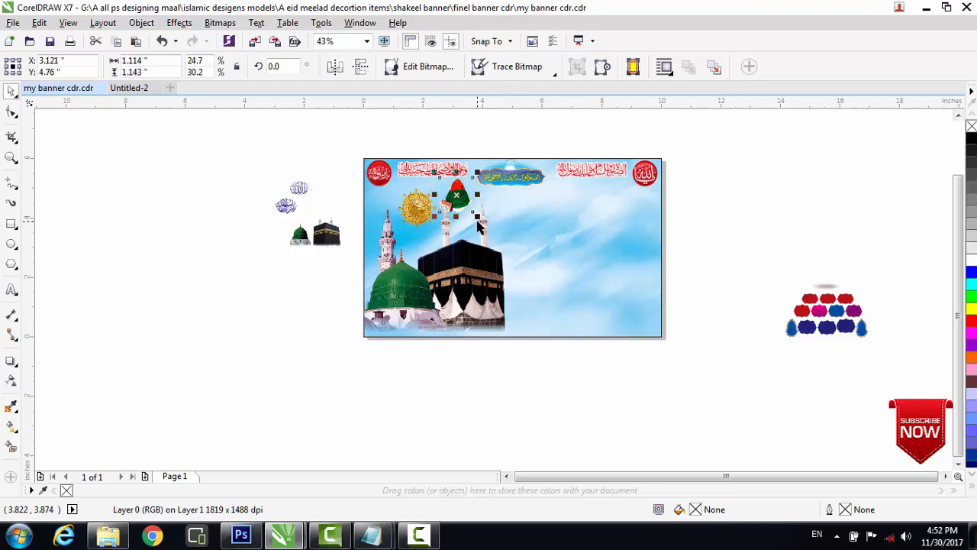
left_click(478, 227)
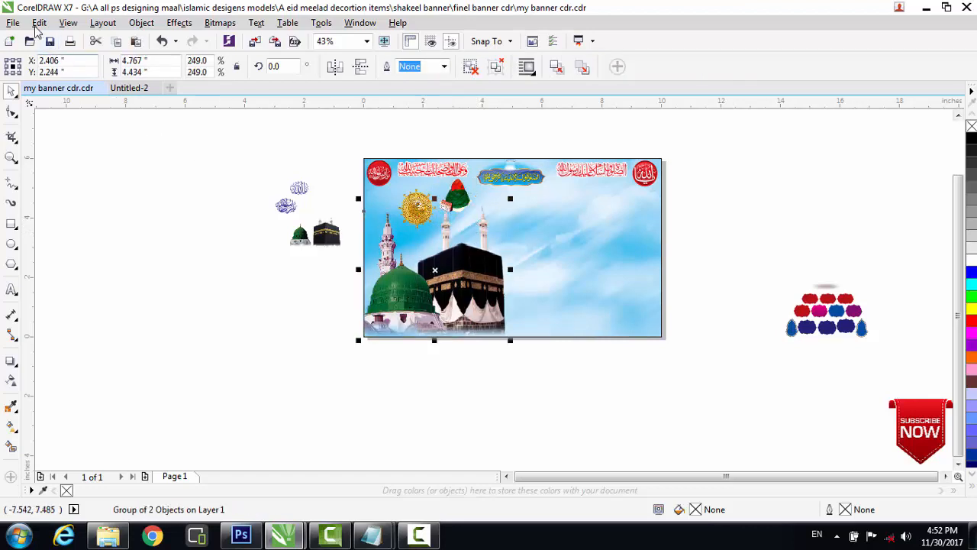
left_click(38, 24)
left_click(32, 36)
Nudge the red and green ornament right, away from the gold medallion, and deselect it.
left_click(462, 206)
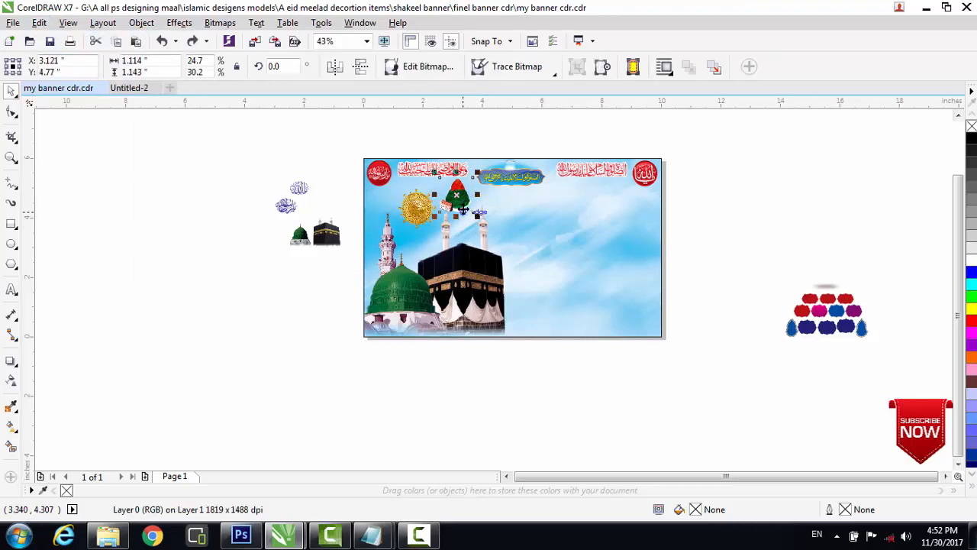
key("Right")
key("Right")
key("Right")
key("Right")
key("Right")
key("Right")
key("Right")
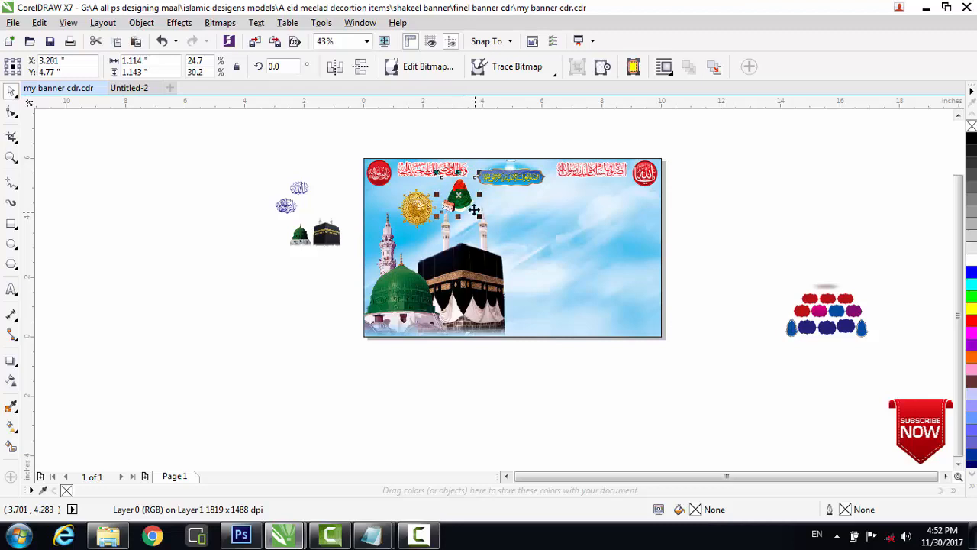
key("Right")
key("Right")
key("Right")
key("Right")
key("Right")
key("Right")
key("Right")
key("Right")
key("Right")
key("Right")
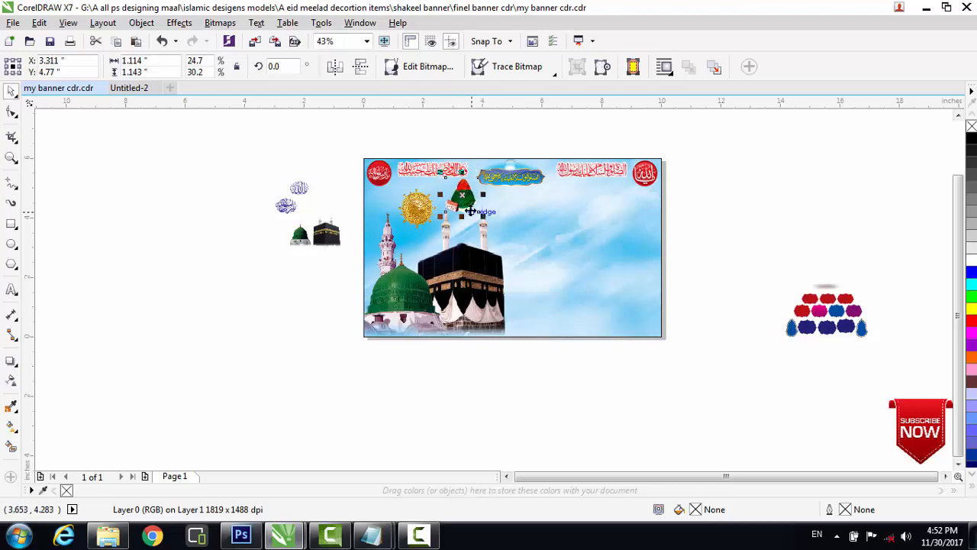
key("Right")
key("Right")
key("Right")
key("Right")
key("Right")
key("Right")
key("Right")
key("Right")
key("Right")
key("Right")
key("Right")
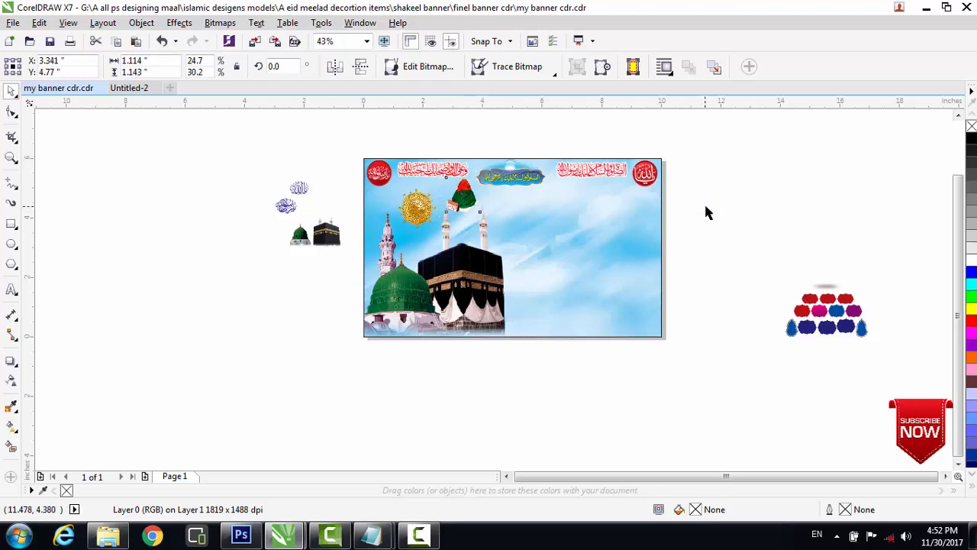
left_click(711, 204)
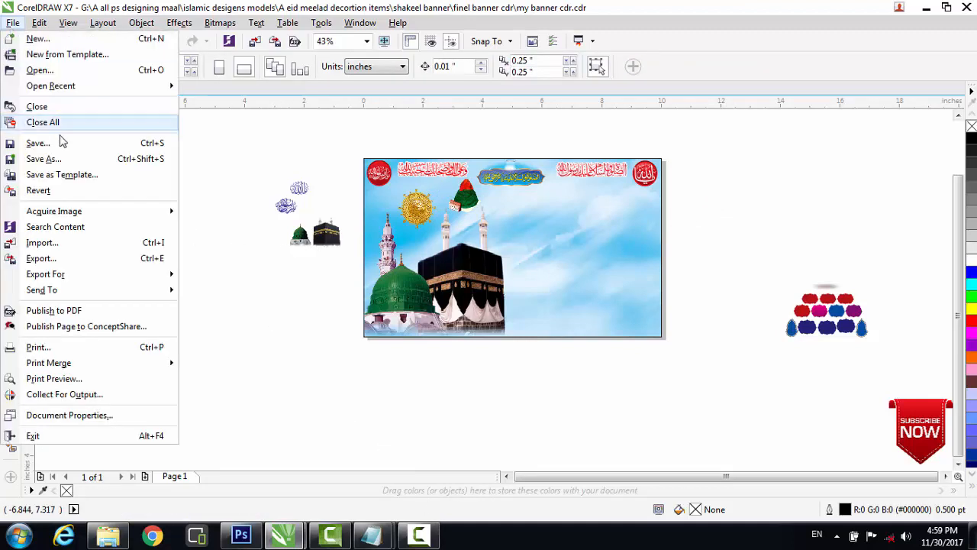
Start an import and browse on drive G to the "A khadar banner pics" folder inside "islamic desigens models".
key("Escape")
key("ctrl+i")
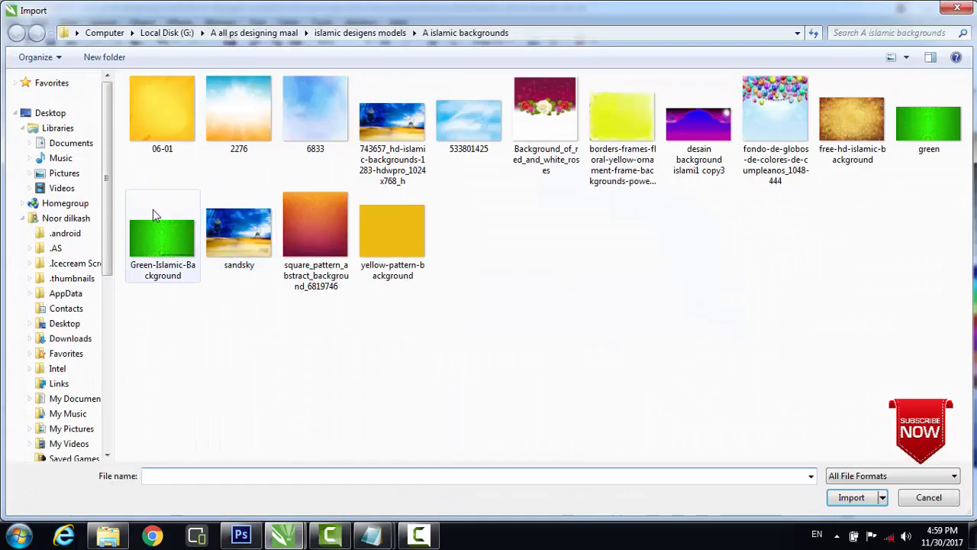
scroll(113, 181, "down", 2)
scroll(113, 182, "down", 5)
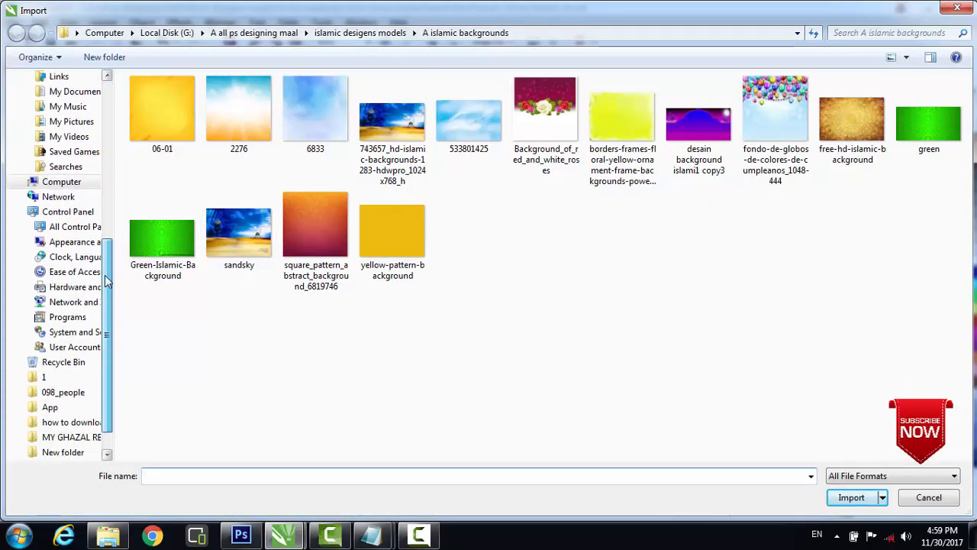
left_click(23, 183)
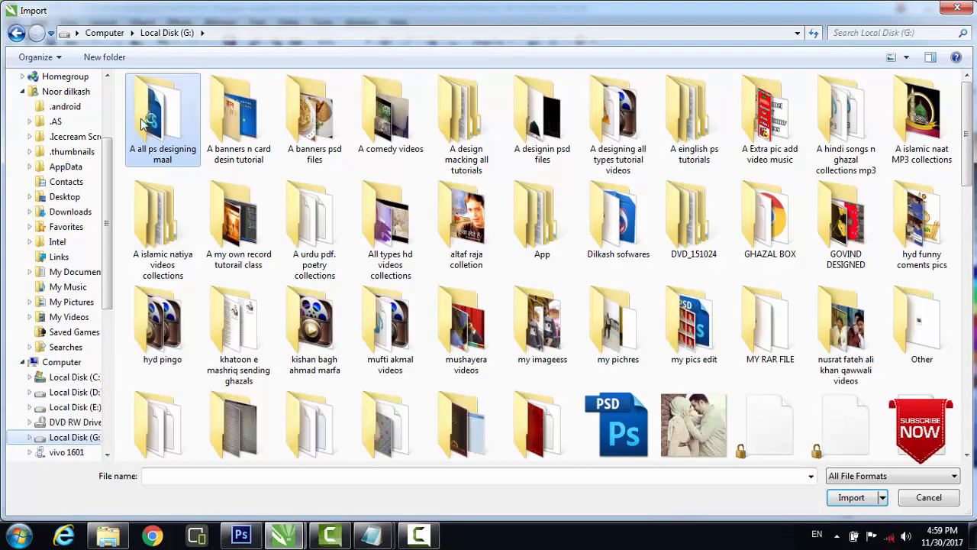
double_click(162, 111)
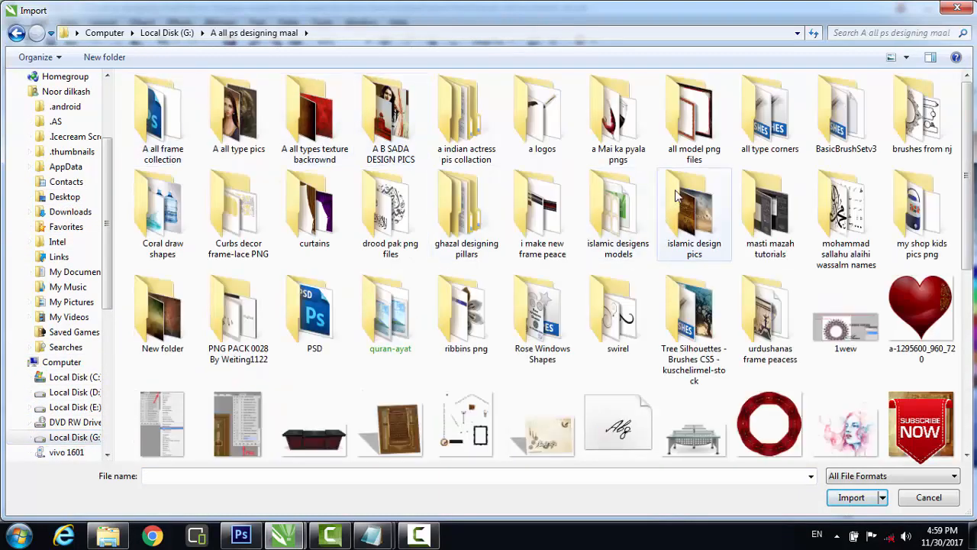
double_click(617, 207)
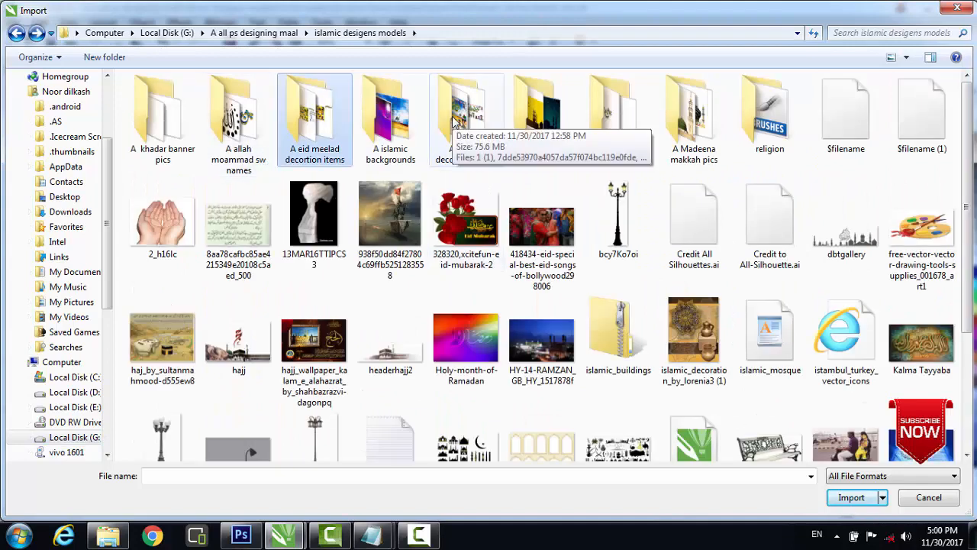
double_click(141, 121)
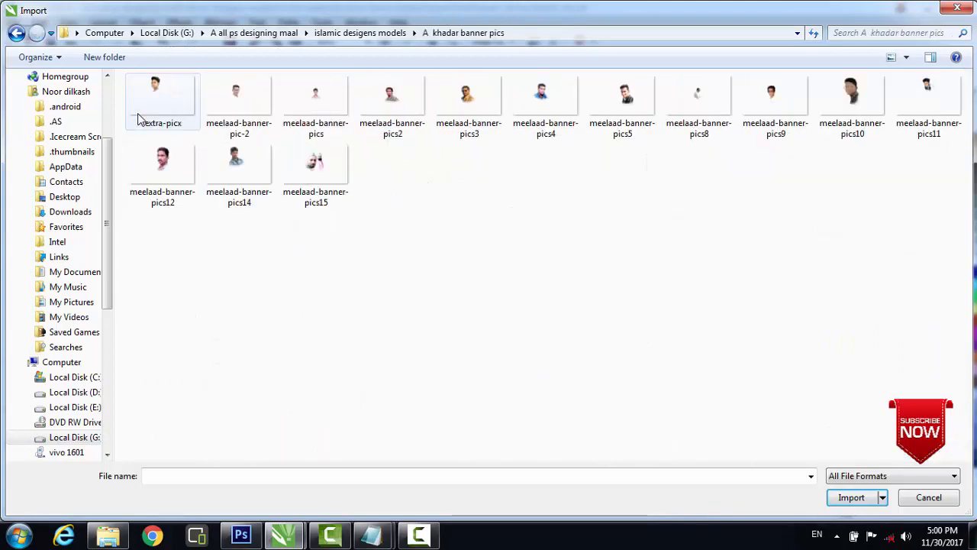
Import the image meelaad-banner-pics15 and place it in the empty area left of the banner page.
left_click(313, 176)
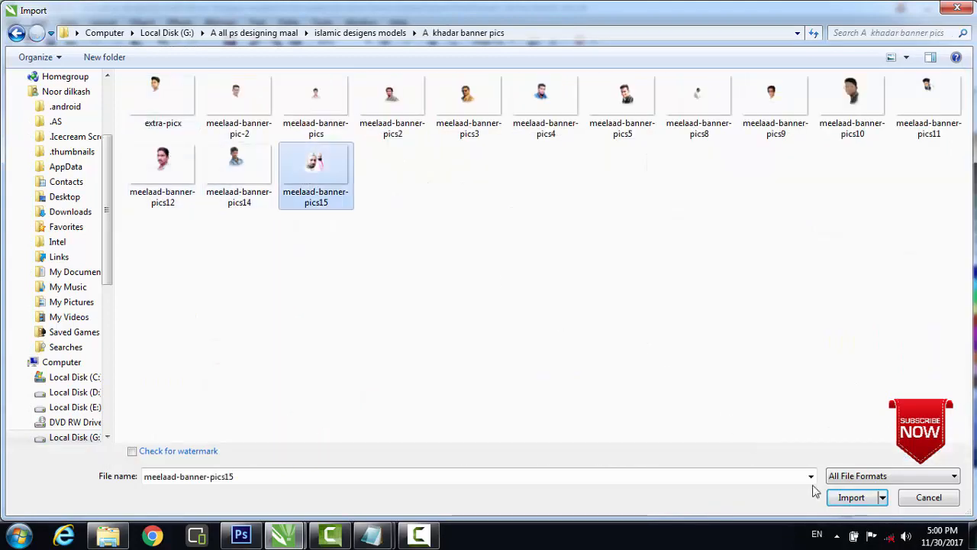
left_click(852, 497)
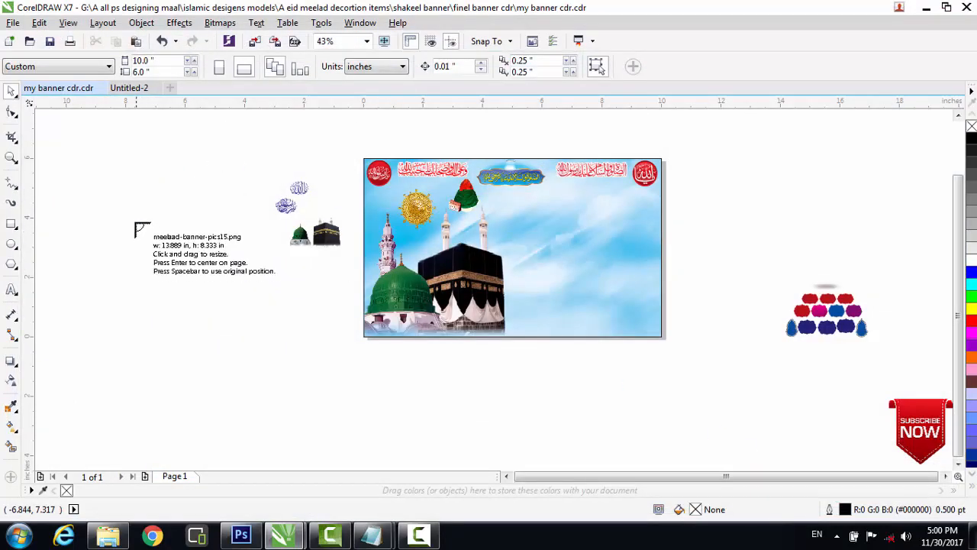
left_click_drag(120, 212, 259, 385)
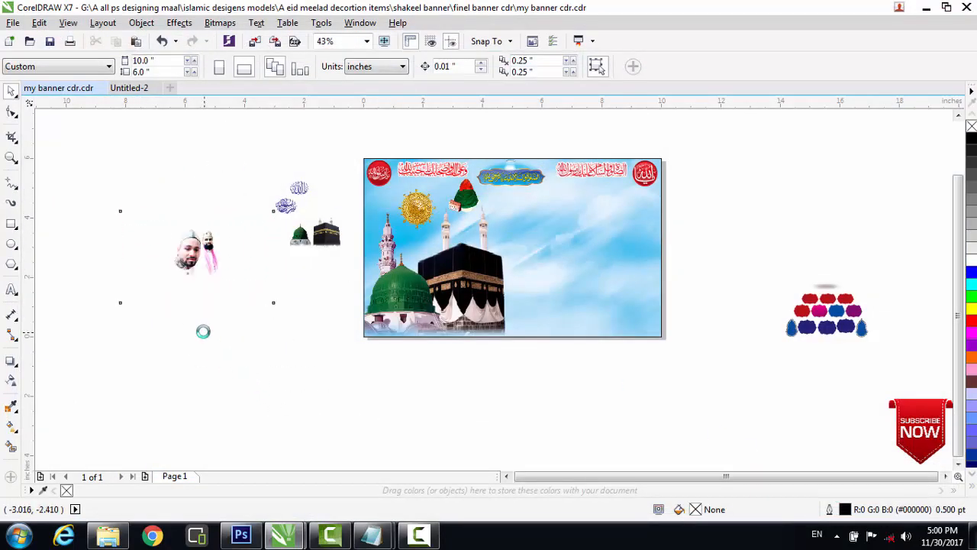
Crop the imported photo of the two men to an area of about 2.697 by 2.071 inches around them.
left_click(11, 138)
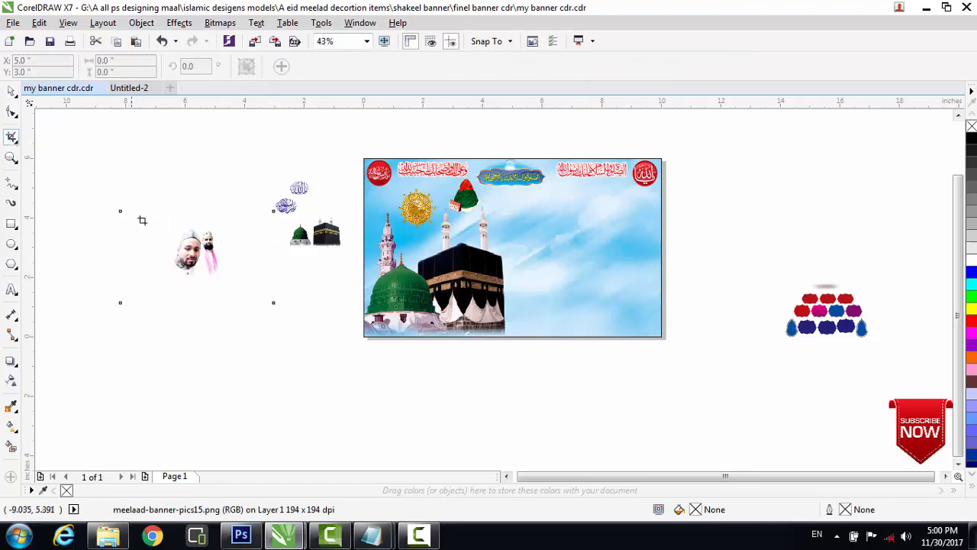
left_click_drag(166, 227, 235, 288)
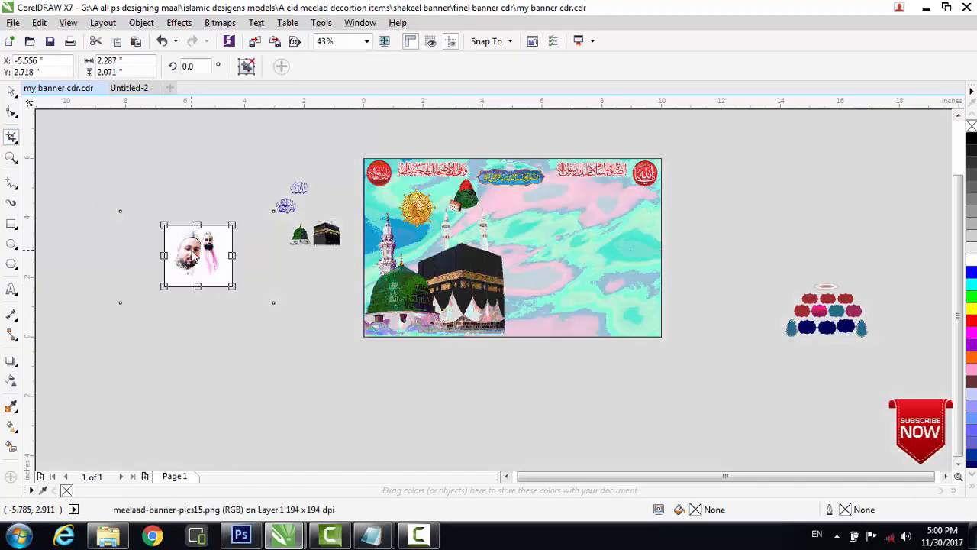
left_click_drag(164, 256, 152, 256)
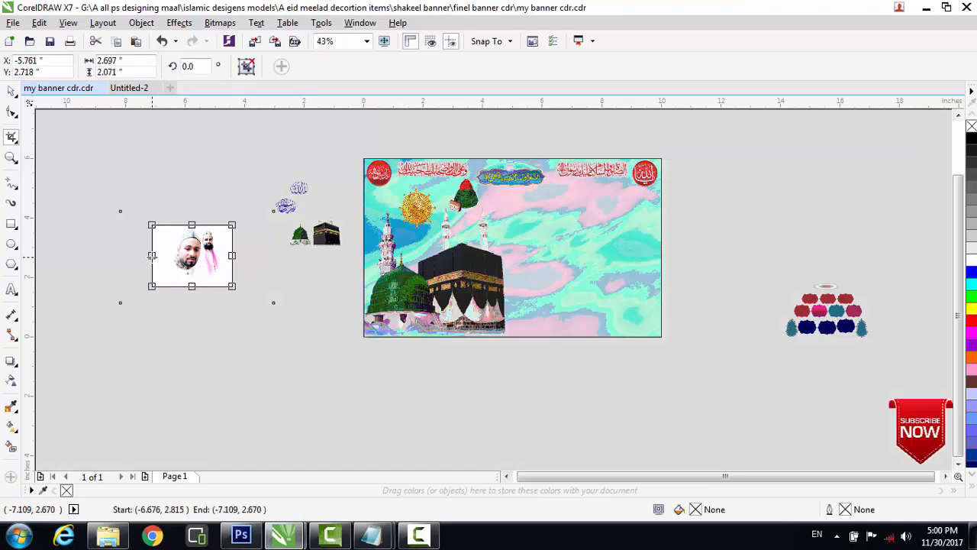
double_click(207, 276)
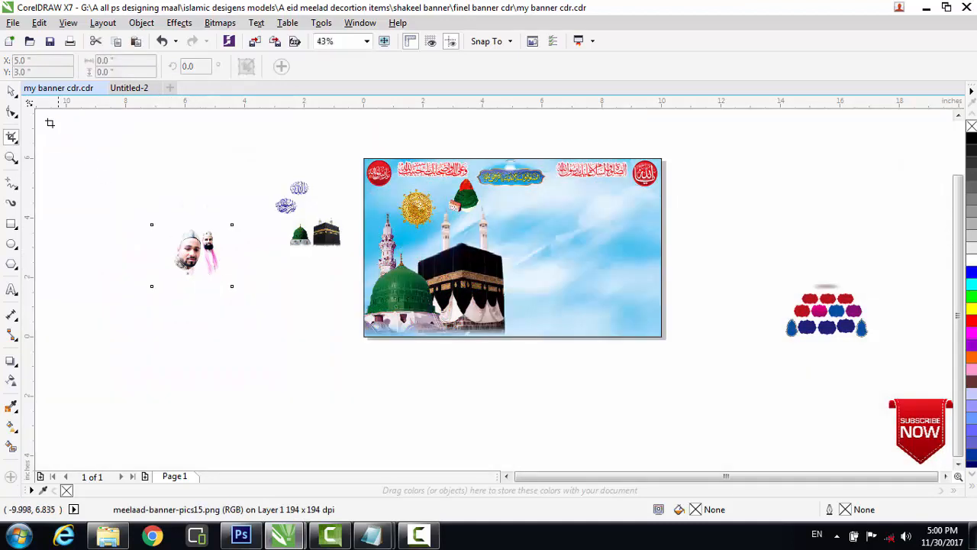
Enlarge the cropped photo of the two men and move it slightly down, still left of the banner page.
left_click(12, 92)
left_click_drag(236, 291, 278, 345)
left_click_drag(213, 273, 202, 305)
Crop the enlarged photo more tightly around the two men, to about 3.299 by 3.001 inches.
left_click(12, 139)
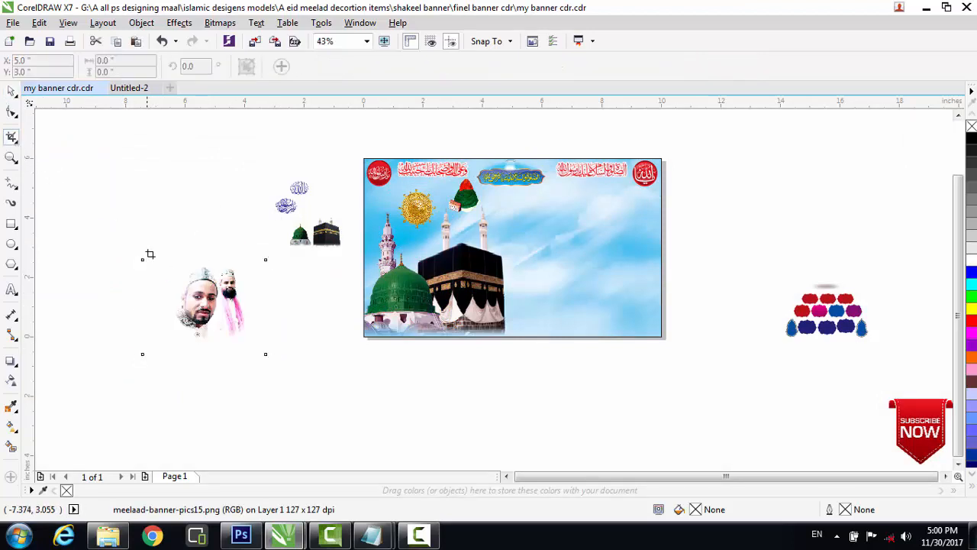
left_click_drag(157, 264, 256, 353)
double_click(245, 319)
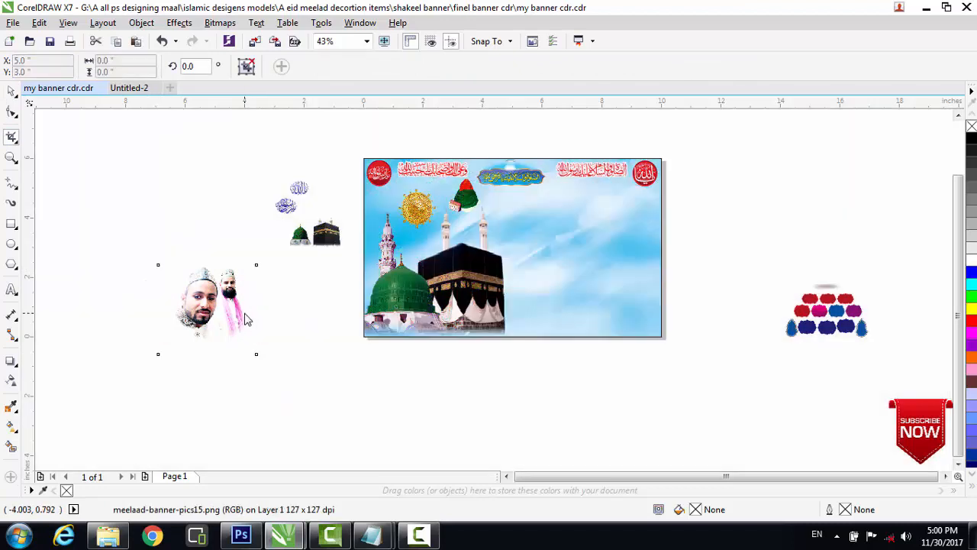
left_click(15, 91)
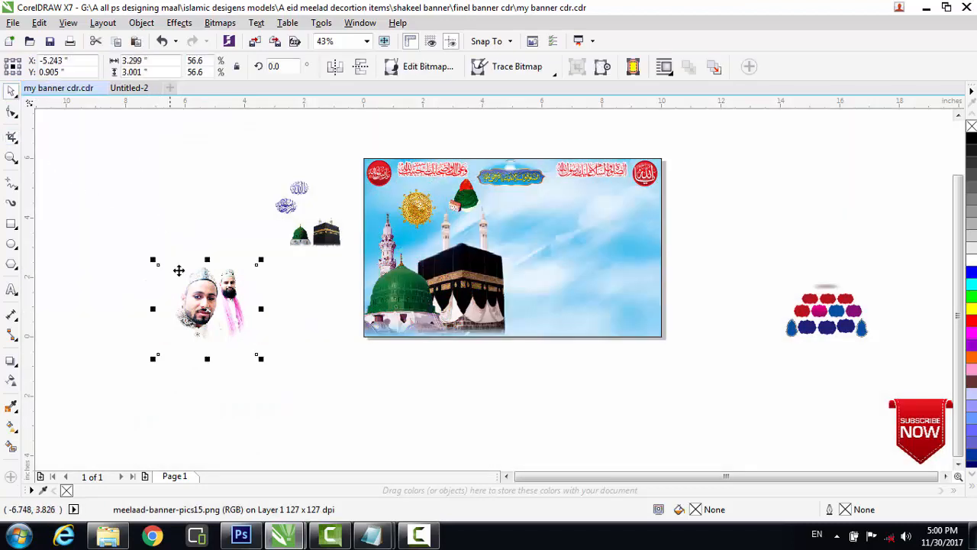
Move the photo of the two men to the banner's lower edge beside the Kaaba and shrink it to about 2.901 by 2.64 inches.
left_click_drag(207, 308, 532, 326)
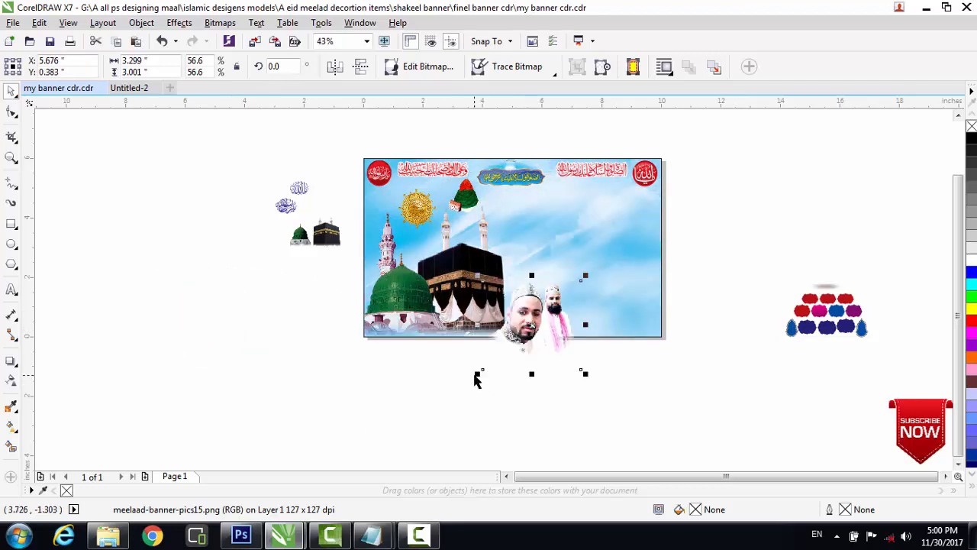
left_click_drag(477, 374, 490, 363)
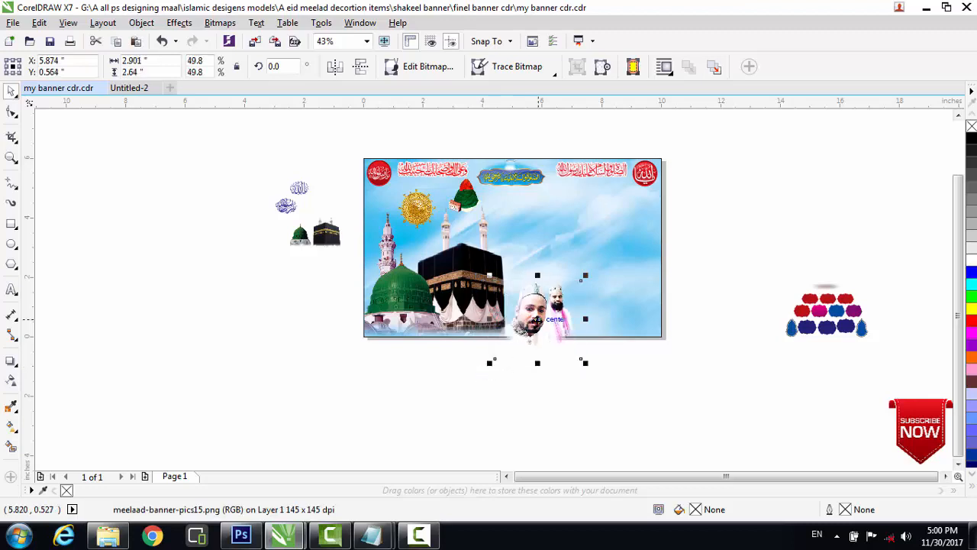
Raise the photo of the two men slightly, then shrink the mosque and Kaaba artwork to about 3.896 by 3.624 inches in the banner's lower-left corner.
left_click_drag(537, 320, 543, 304)
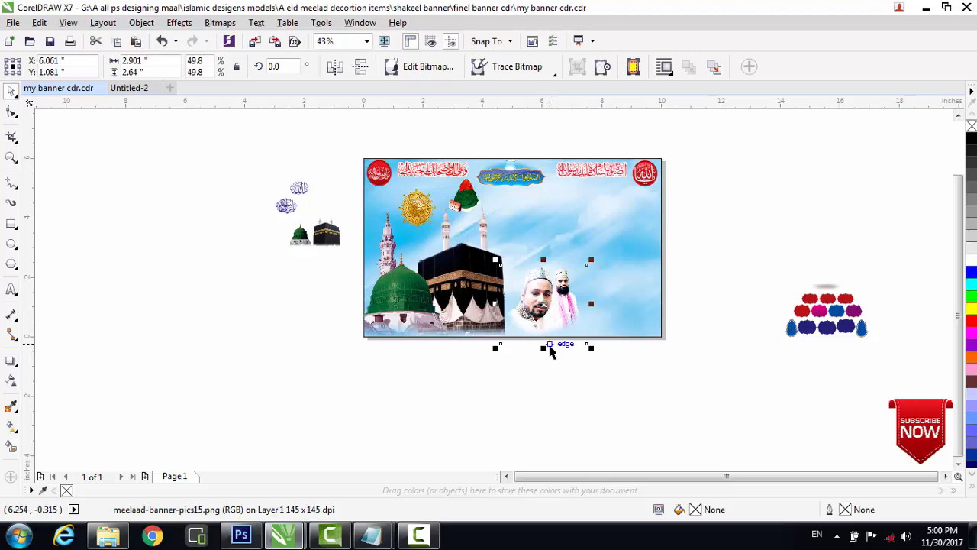
left_click(449, 305)
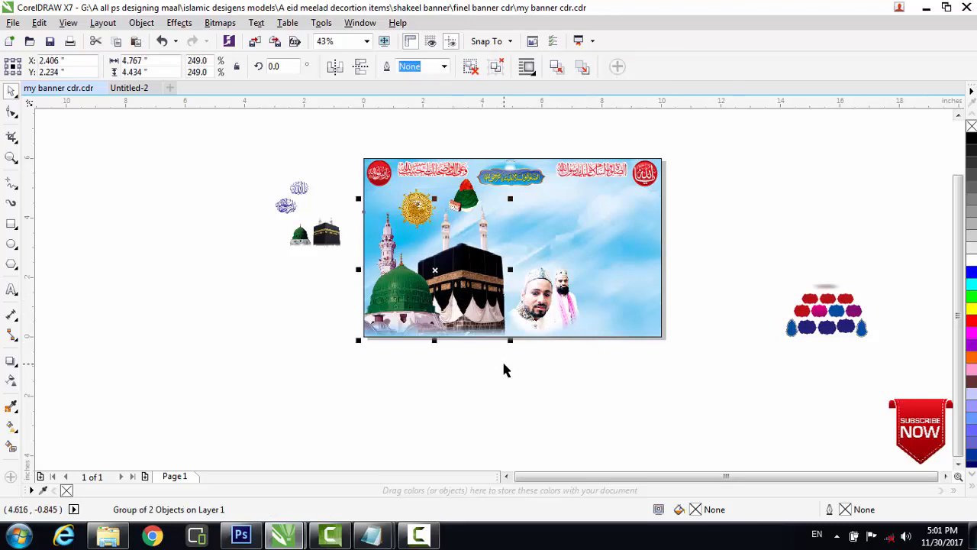
left_click_drag(512, 342, 481, 314)
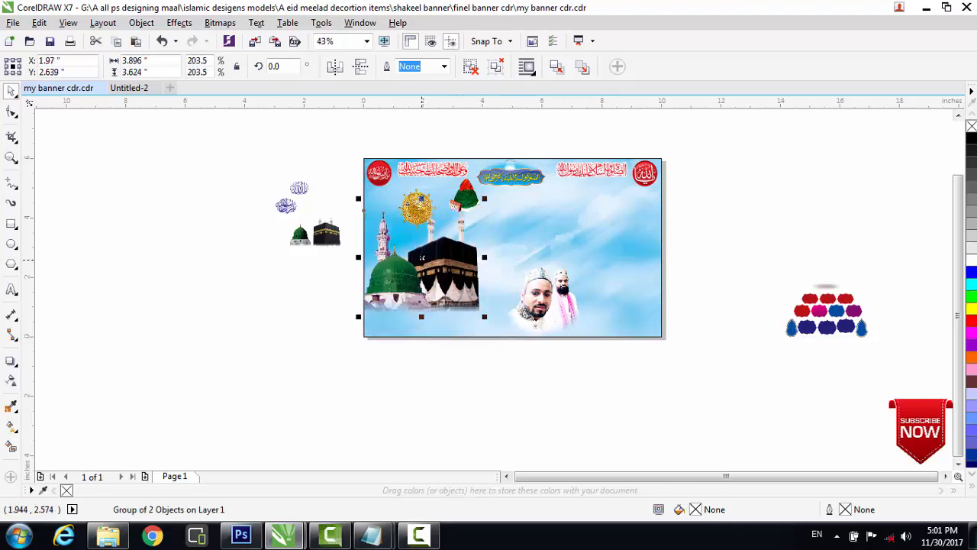
left_click_drag(422, 260, 422, 284)
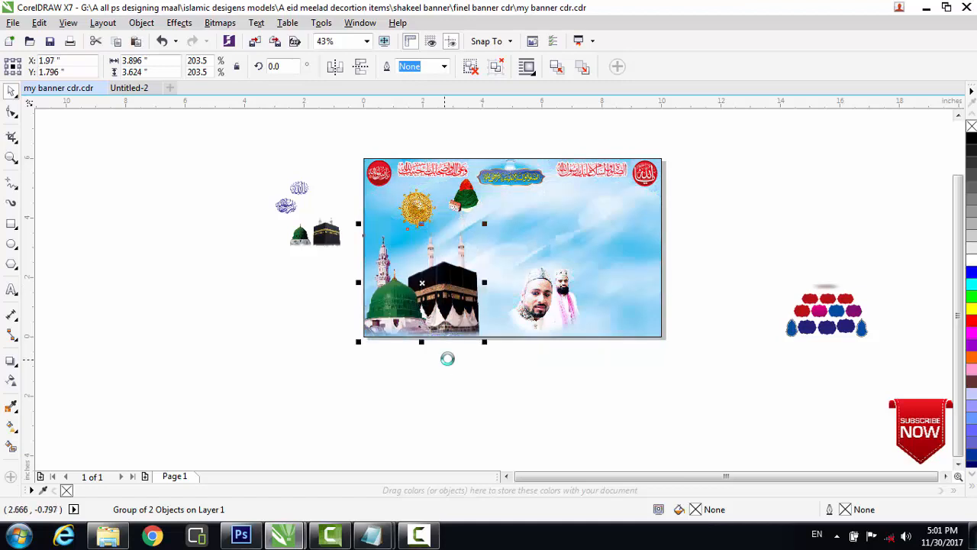
key("Up")
key("Up")
key("Right")
key("Right")
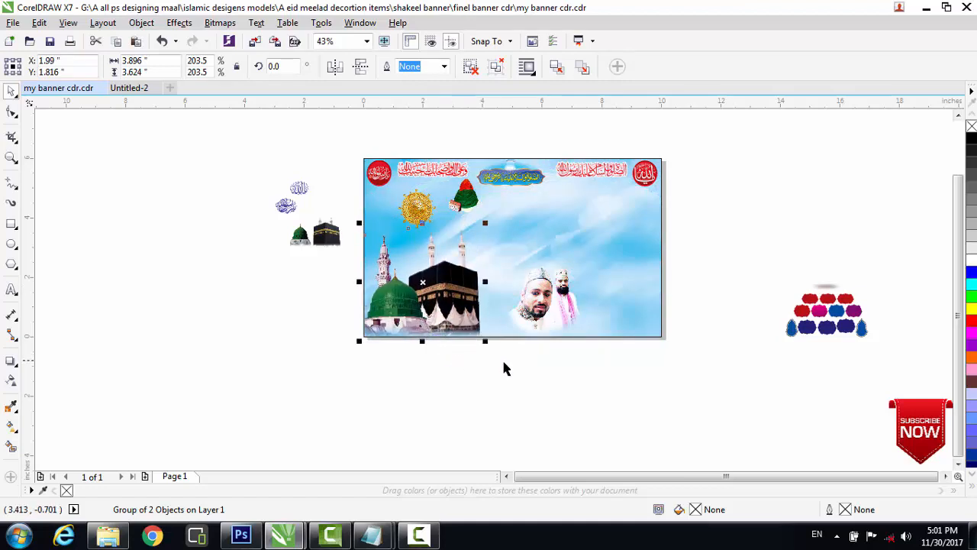
Move the photo of the two men left, close beside the Kaaba, to about X 5.303 and Y 1.103 inches.
left_click(546, 308)
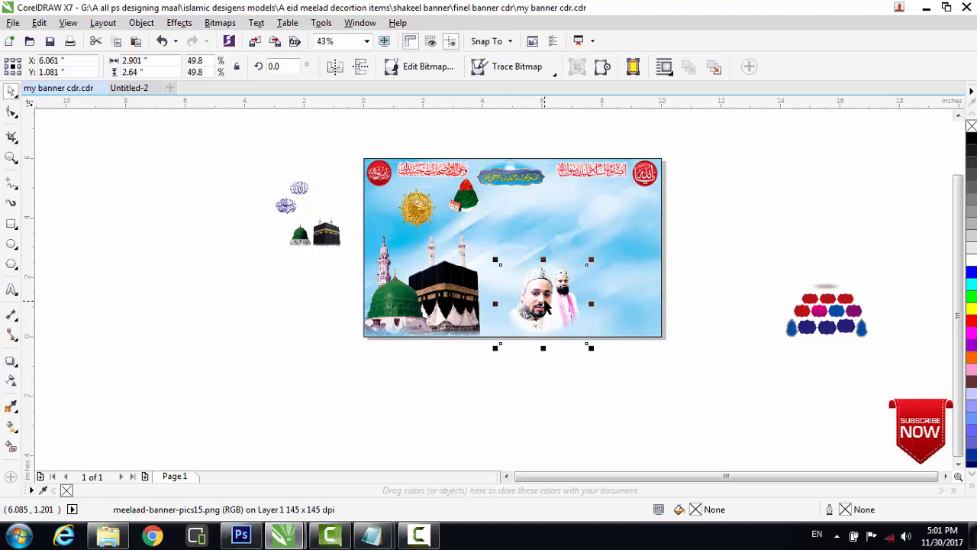
left_click_drag(546, 308, 521, 304)
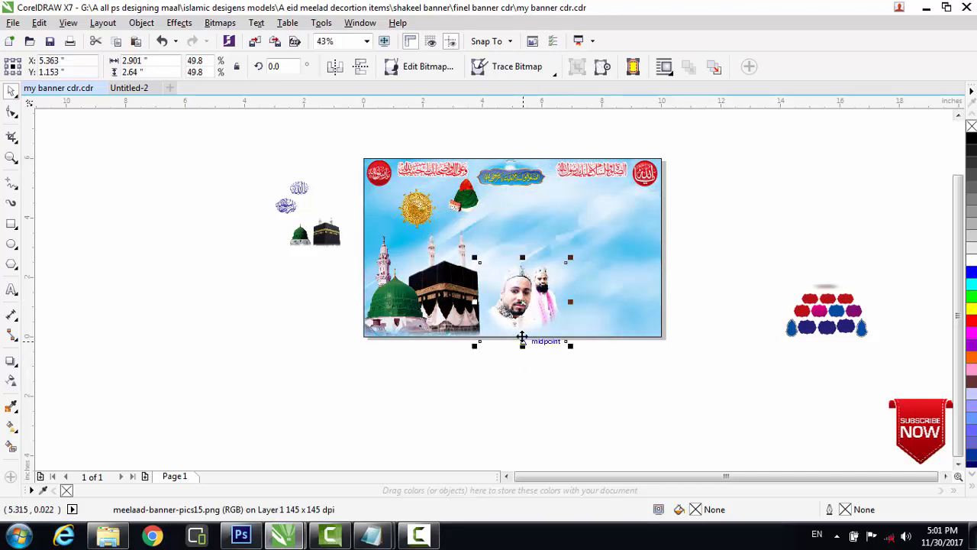
key("Left")
key("Left")
key("Left")
key("Left")
key("Left")
key("Left")
key("Down")
key("Down")
key("Down")
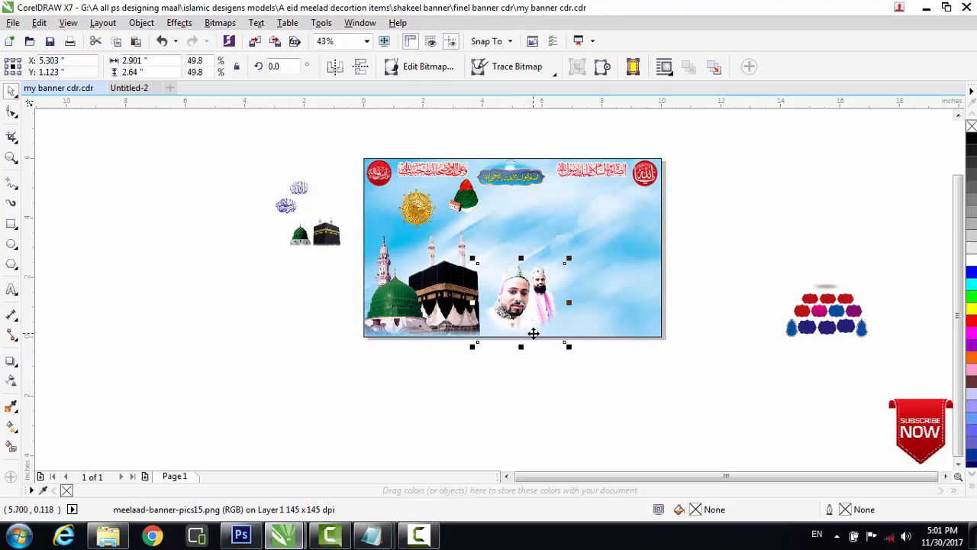
key("Down")
key("Down")
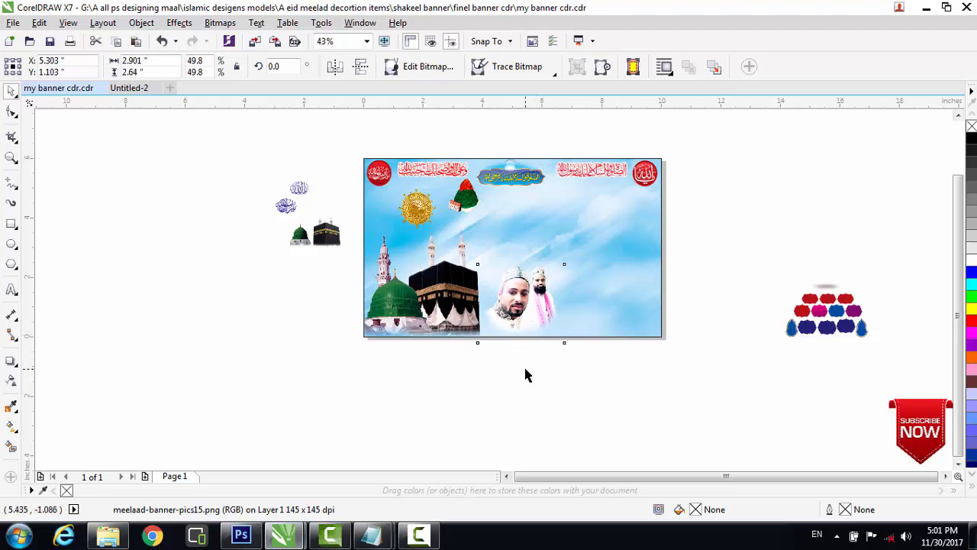
left_click(524, 369)
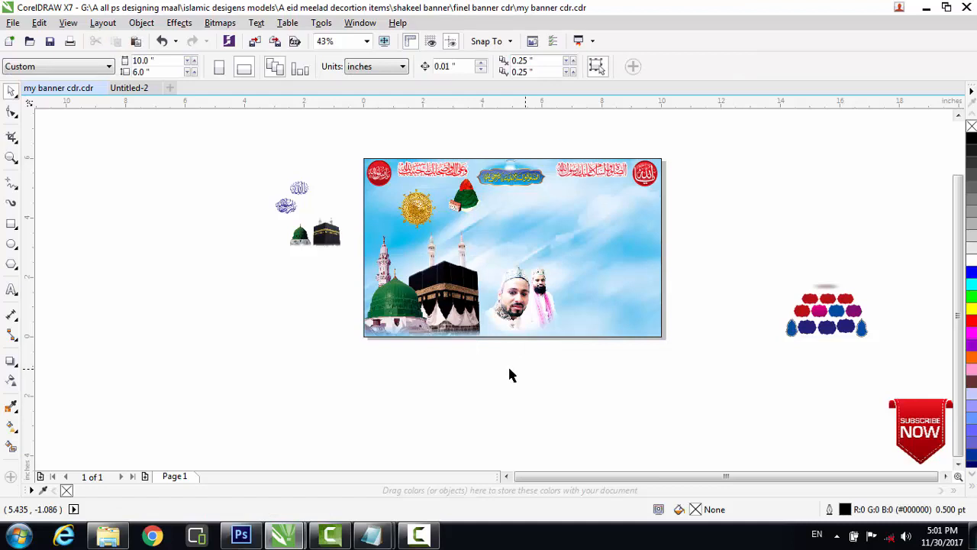
Import the Desktop's PNG cut-out of the man in the pale shirt, placing it right of the banner at about 4.141 by 2.958 inches.
left_click(13, 22)
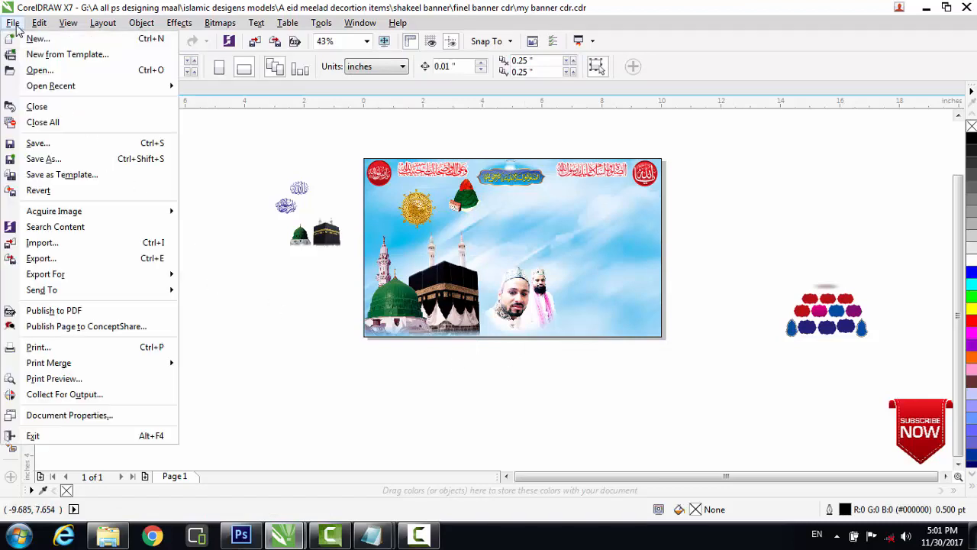
left_click(42, 243)
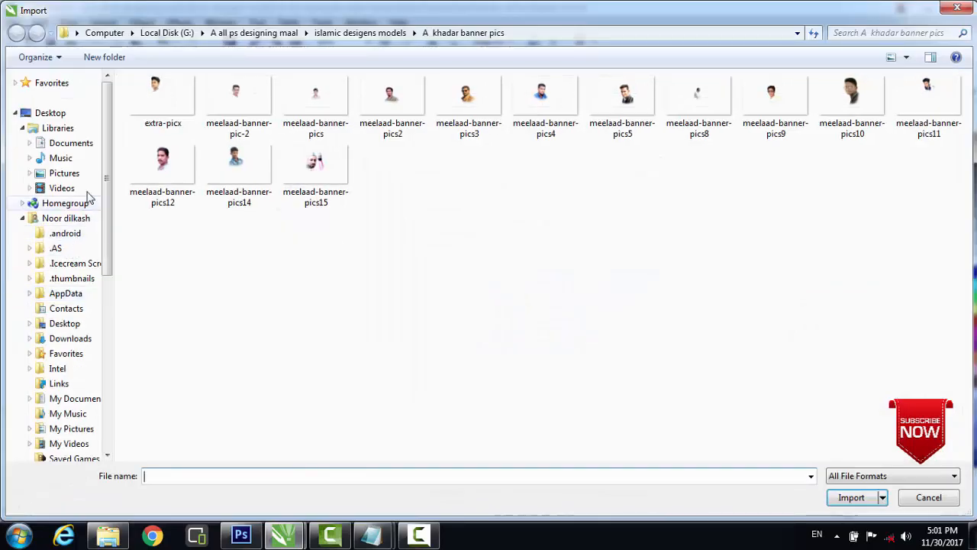
left_click(86, 113)
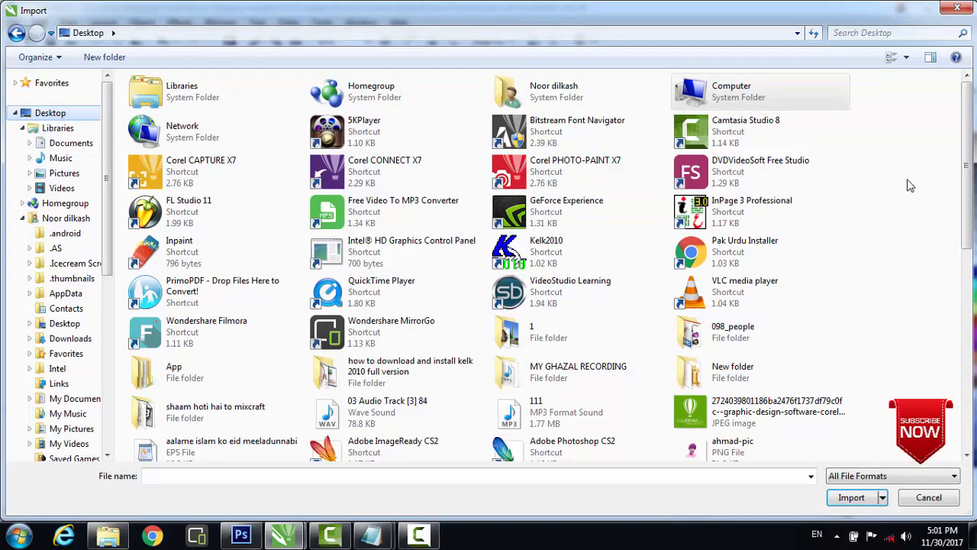
left_click_drag(972, 145, 974, 336)
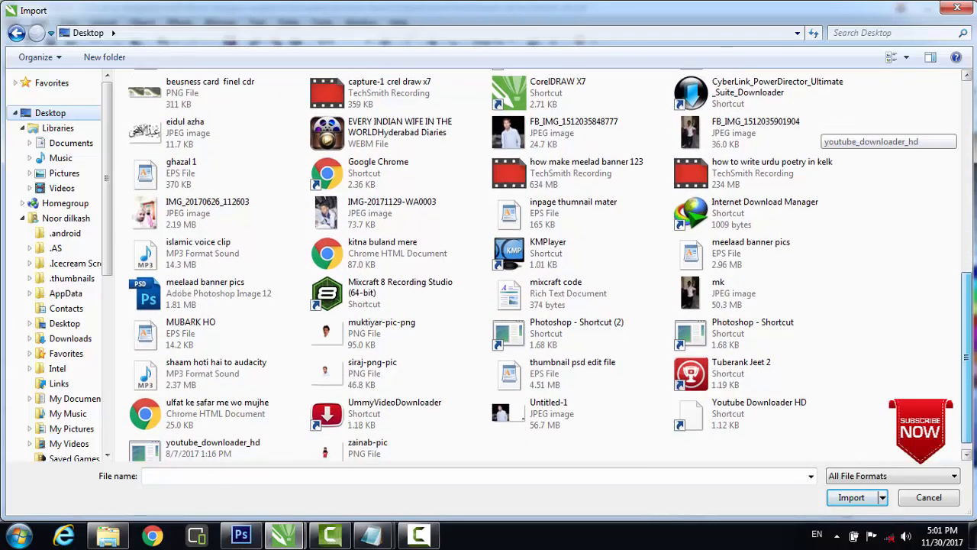
left_click(369, 382)
left_click(849, 497)
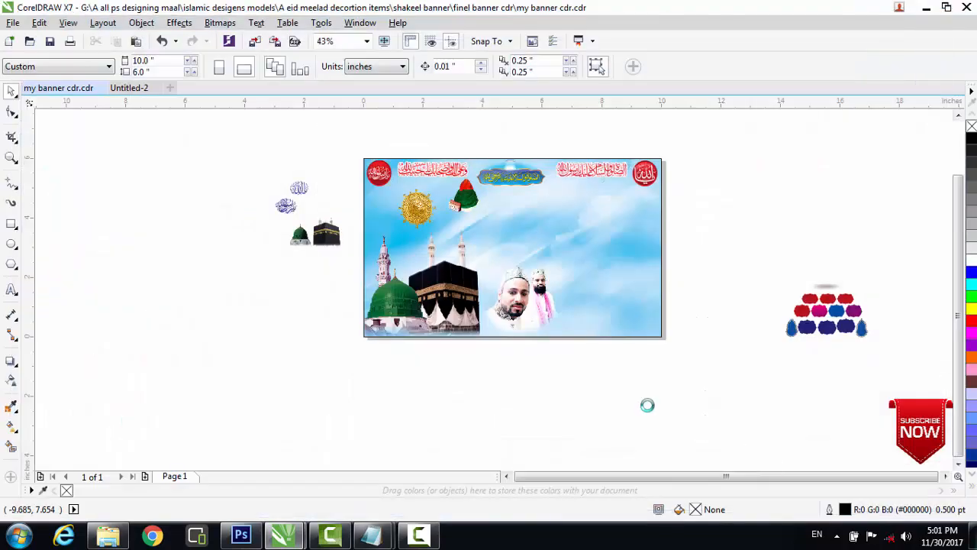
left_click_drag(695, 131, 819, 219)
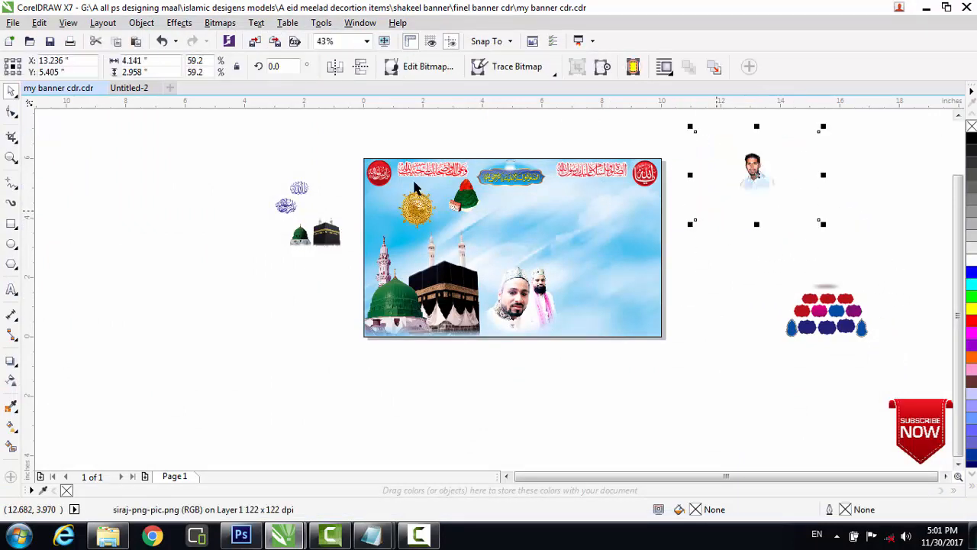
Crop the imported photo to about 1.613 by 1.734 inches around the man and enlarge it to about 3.943 by 4.238 inches.
left_click(13, 137)
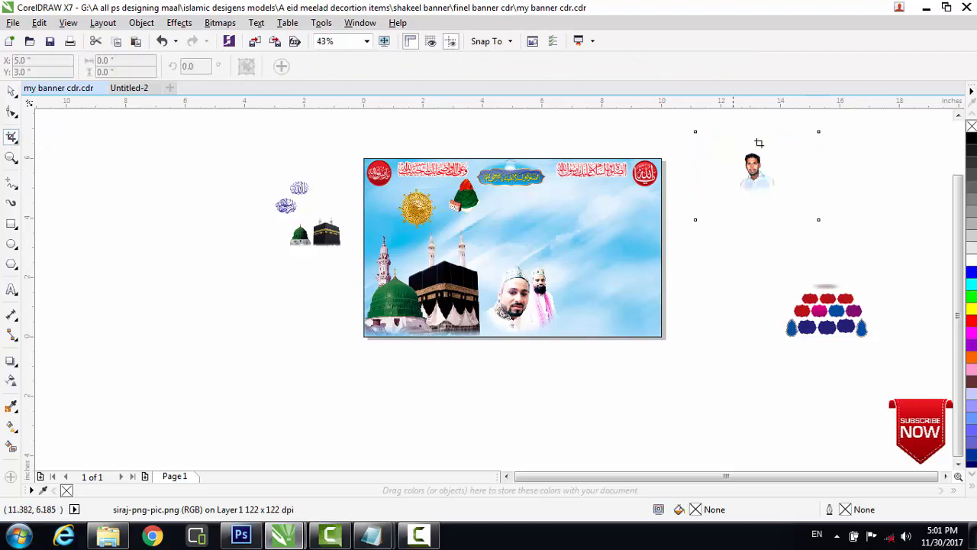
left_click_drag(735, 147, 783, 199)
double_click(767, 173)
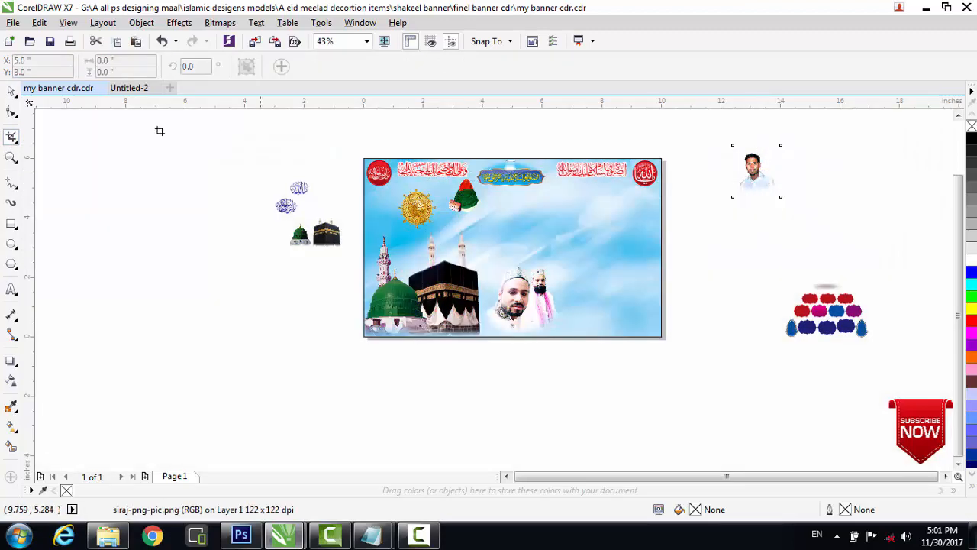
left_click(11, 92)
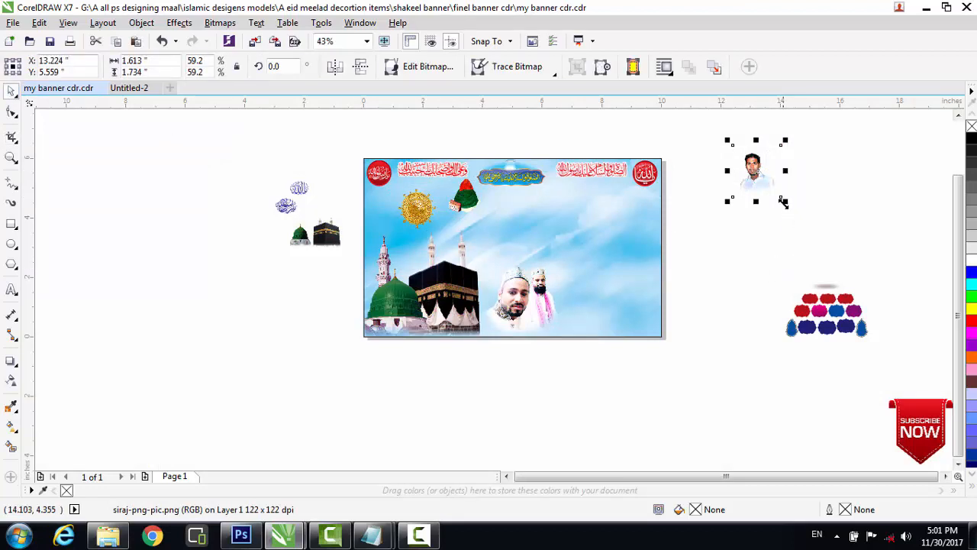
left_click_drag(784, 200, 855, 275)
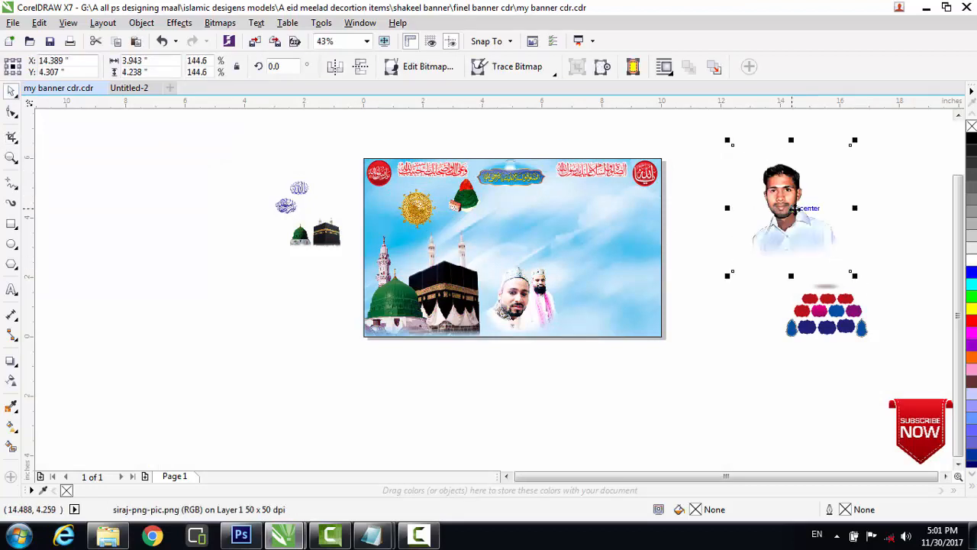
left_click_drag(794, 208, 775, 216)
Crop the enlarged photo of the man in the pale shirt more tightly, to about 3.13 by 3.154 inches.
left_click(12, 137)
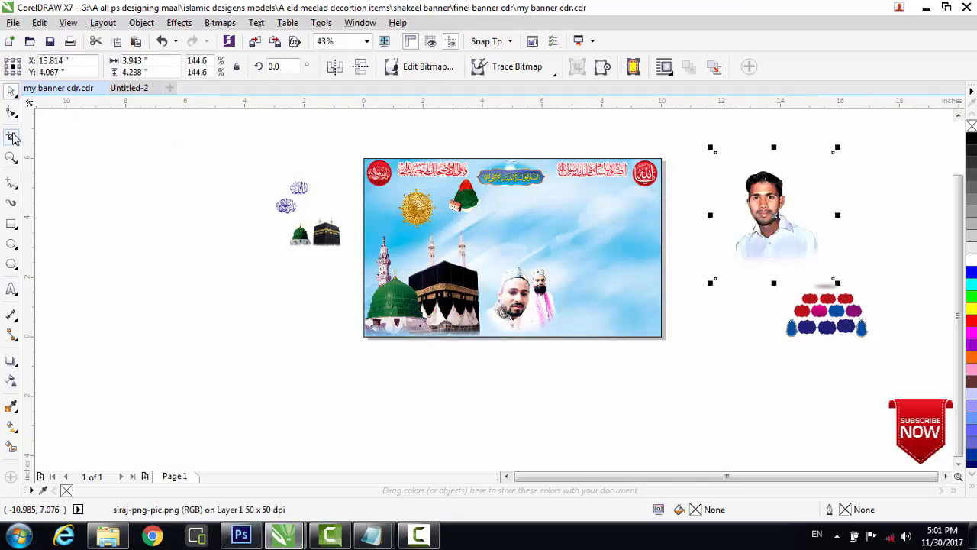
mouse_move(730, 166)
left_mouse_down()
mouse_move(794, 244)
mouse_move(828, 265)
mouse_move(822, 259)
left_mouse_up()
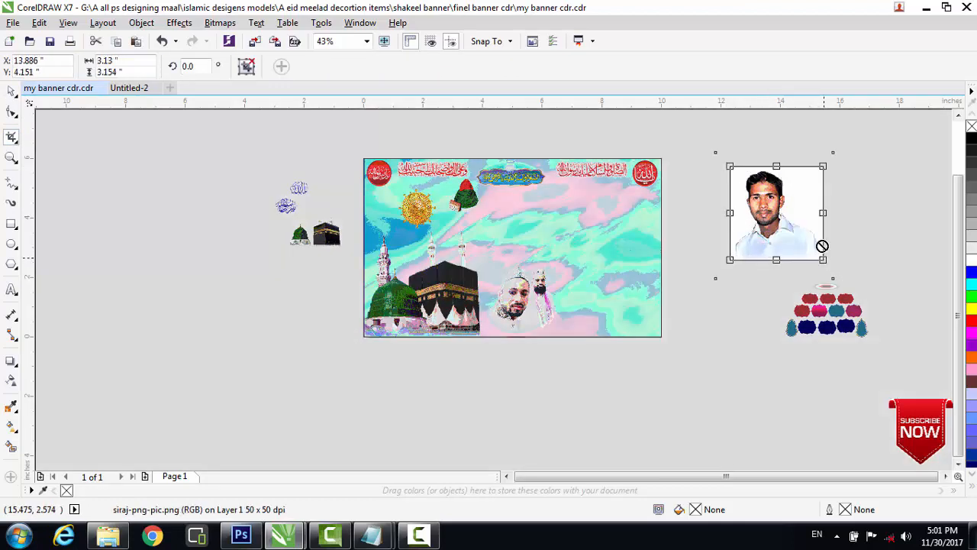
double_click(807, 210)
left_click(12, 90)
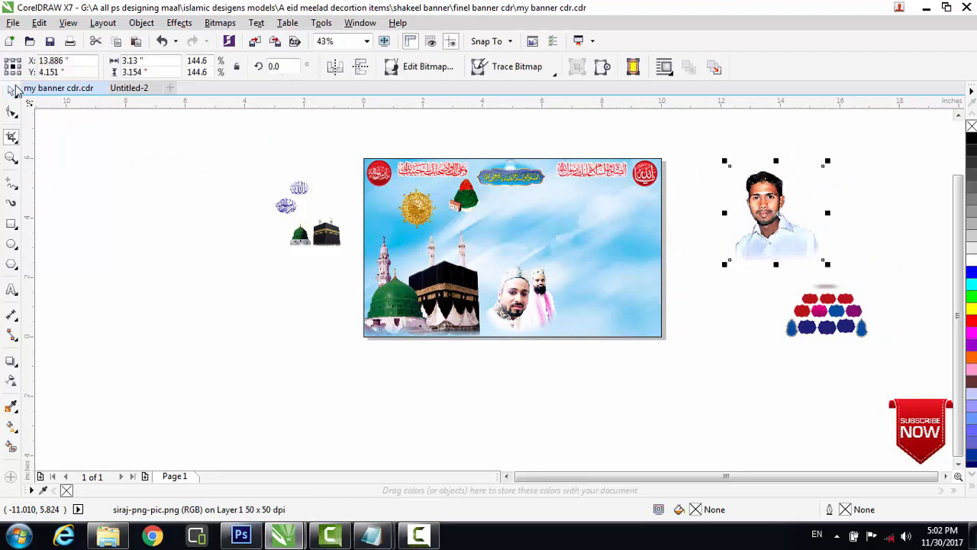
Move the pale-shirted man's photo onto the banner beside the two men and shrink it to about 2.028 by 2.044 inches.
left_click_drag(783, 219, 727, 285)
left_click_drag(775, 338, 751, 313)
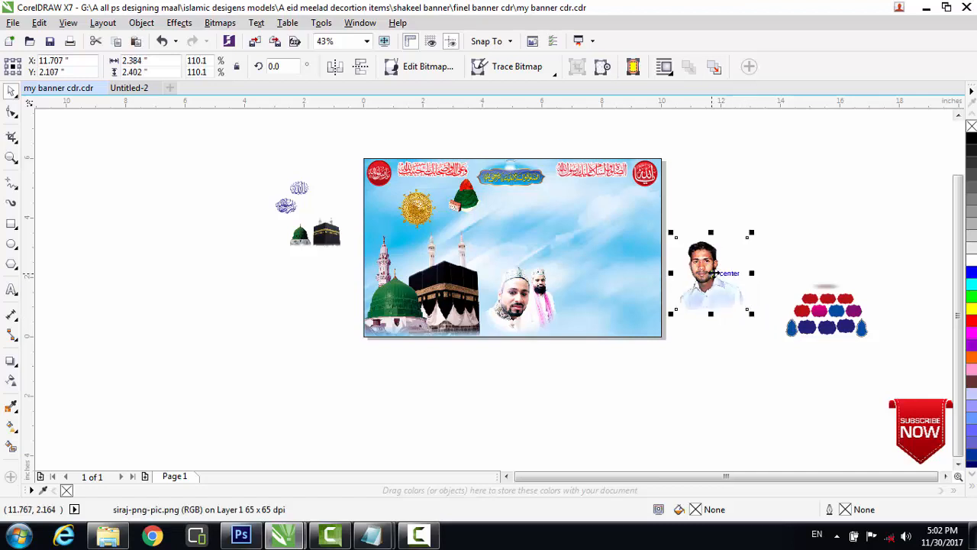
left_click_drag(715, 273, 602, 301)
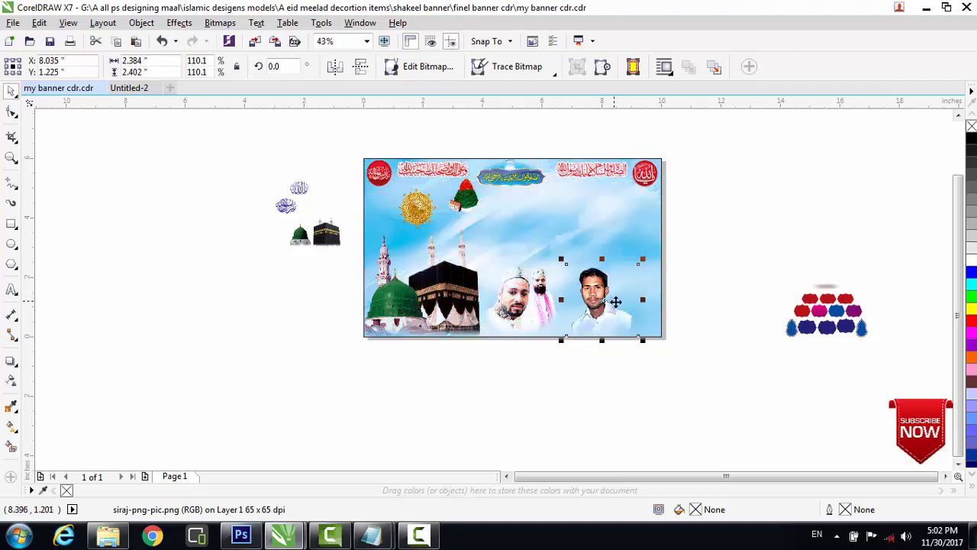
left_click_drag(646, 344, 634, 336)
left_click_drag(601, 299, 587, 302)
left_click_drag(620, 336, 573, 306)
left_click(626, 358)
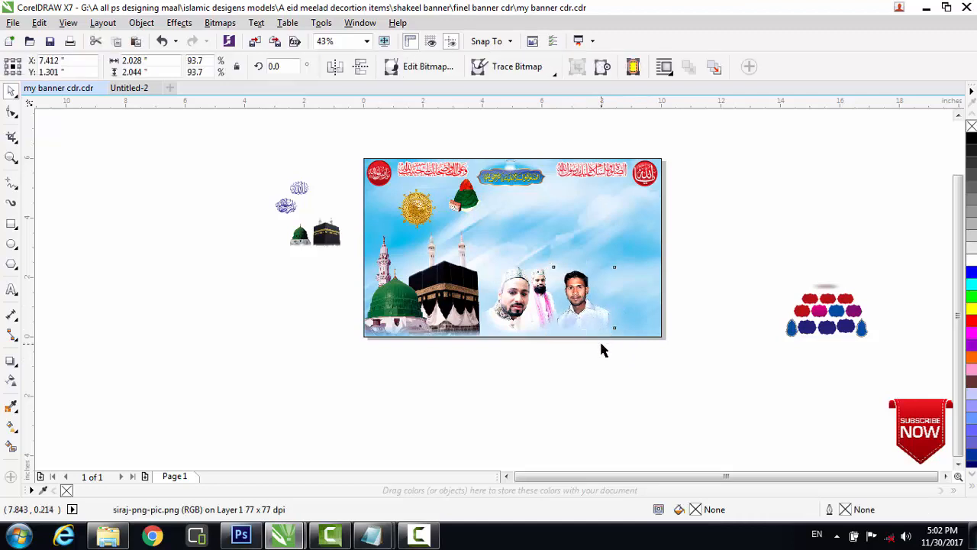
Nudge the pale-shirted man's photo slightly right and up to about X 7.472 and Y 1.361 inches, and deselect it.
key("Right")
key("Up")
key("Up")
key("Up")
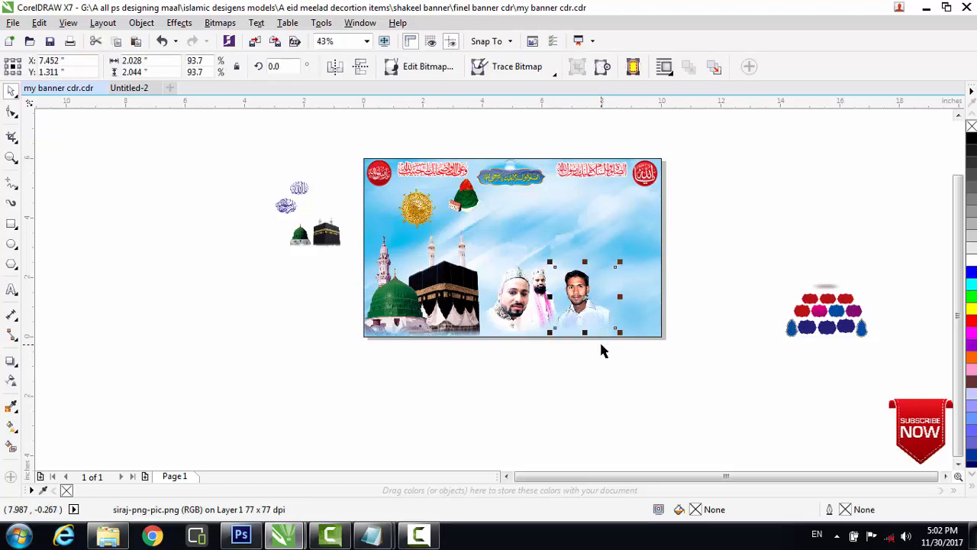
key("Right")
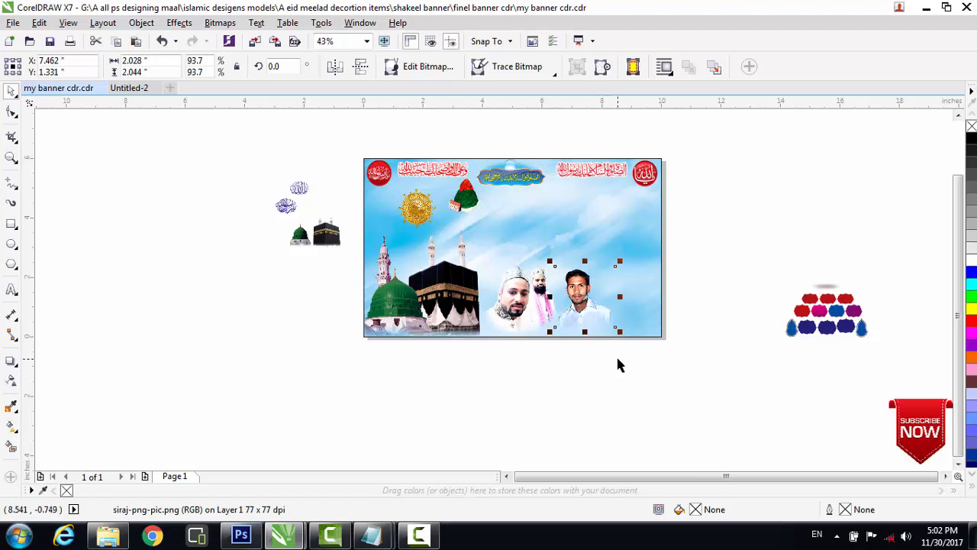
key("Right")
key("Up")
key("Up")
key("Up")
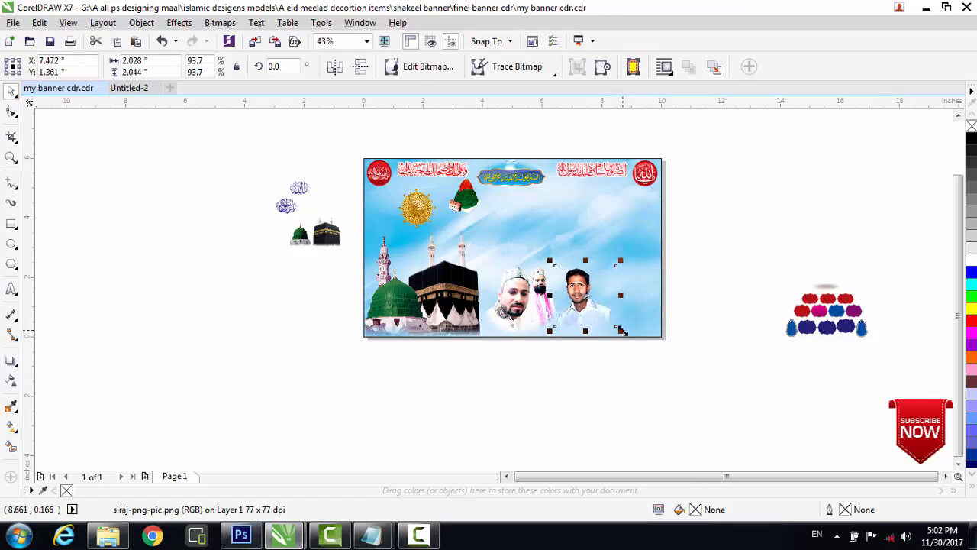
left_click_drag(622, 331, 623, 332)
left_click(630, 361)
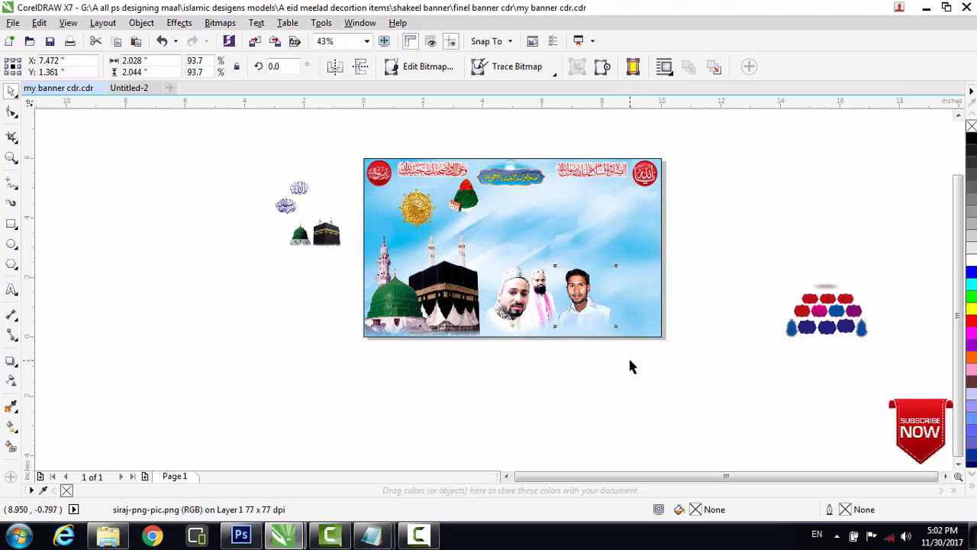
left_click(630, 361)
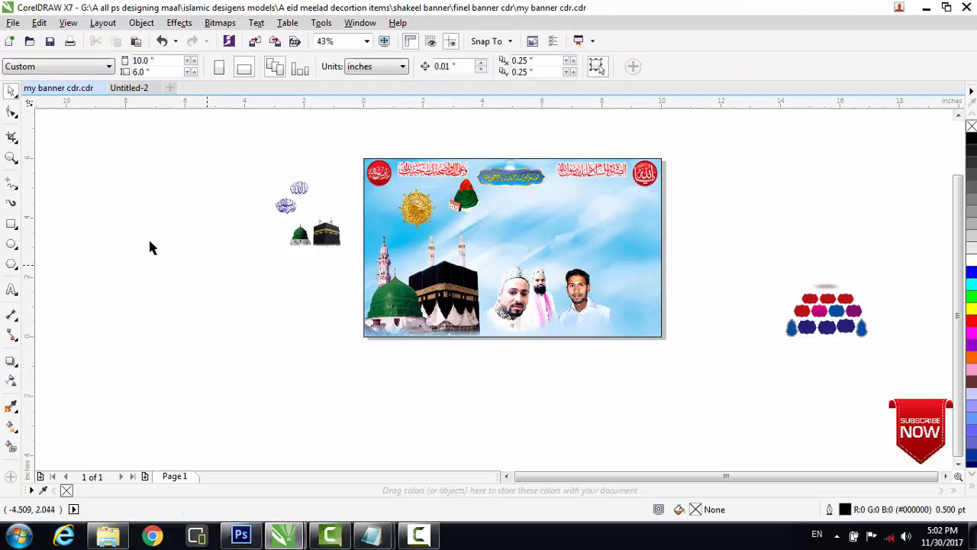
Import the PNG photo of the man in the magenta turban and place it beside the banner at about 4.093 by 2.924 inches.
left_click(15, 24)
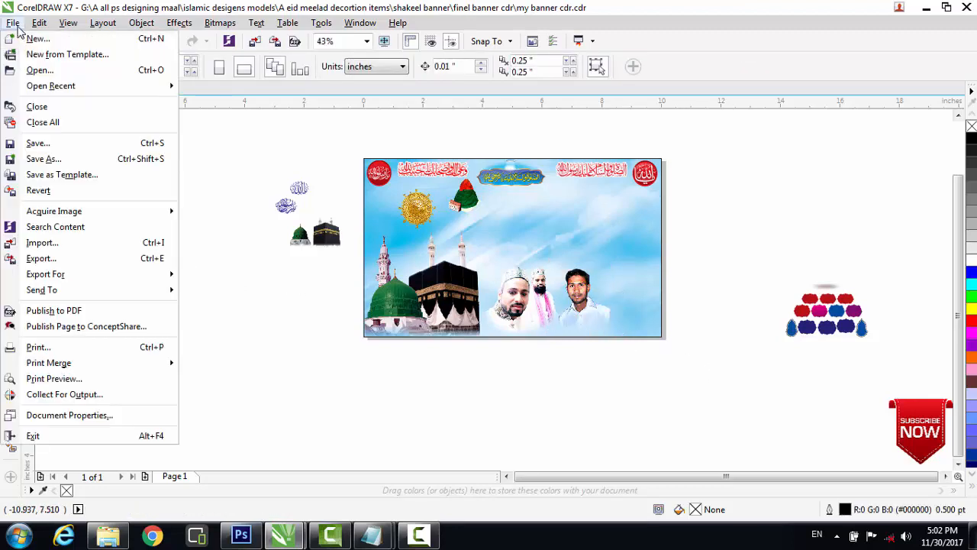
left_click(46, 243)
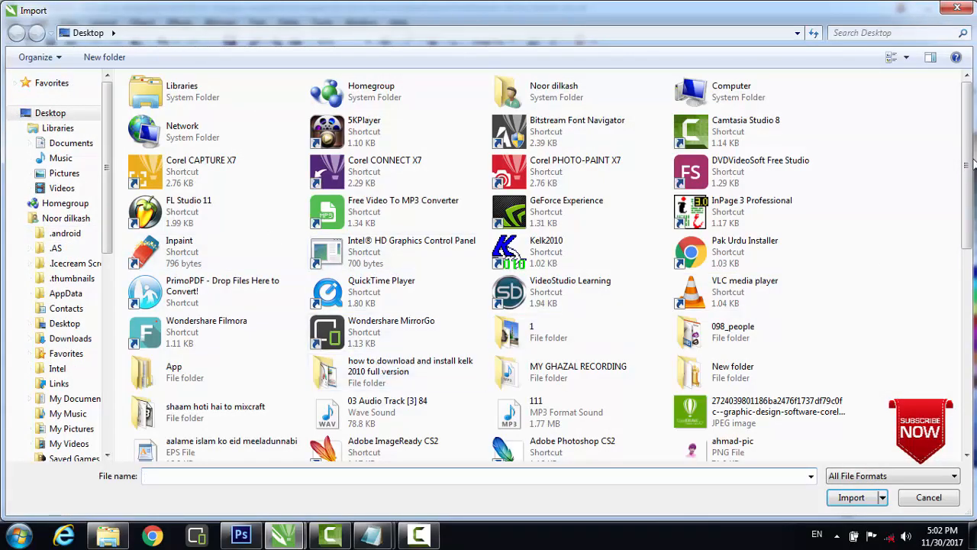
scroll(971, 162, "down", 5)
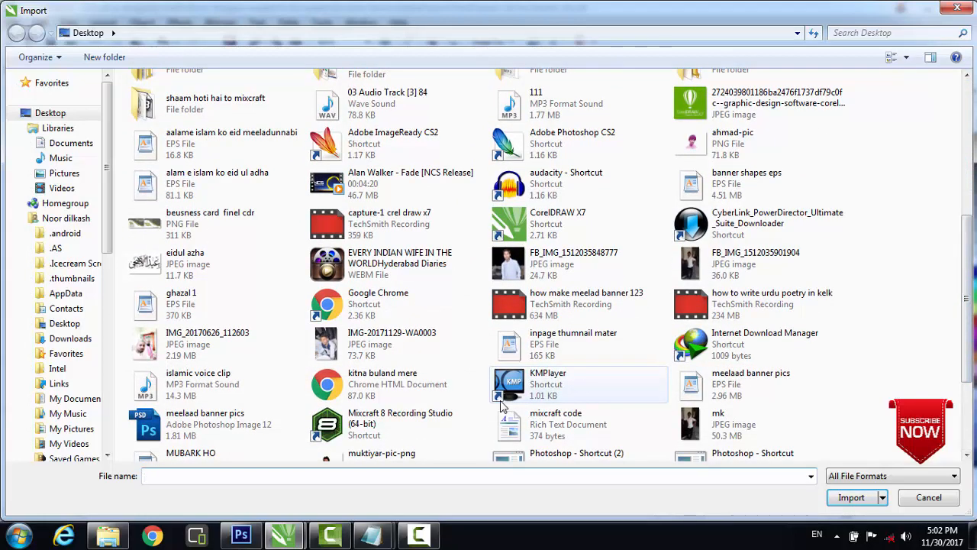
left_click(689, 142)
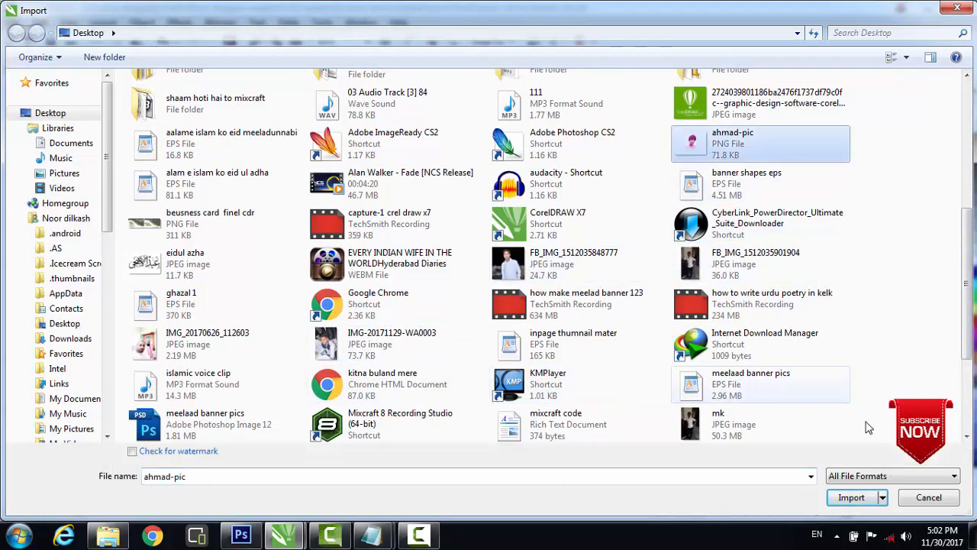
left_click(851, 496)
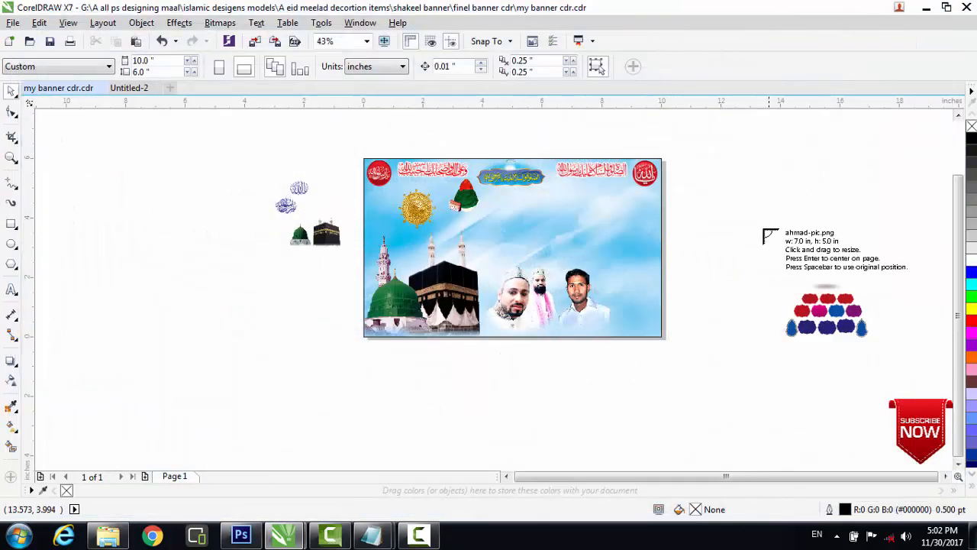
left_click_drag(782, 237, 811, 248)
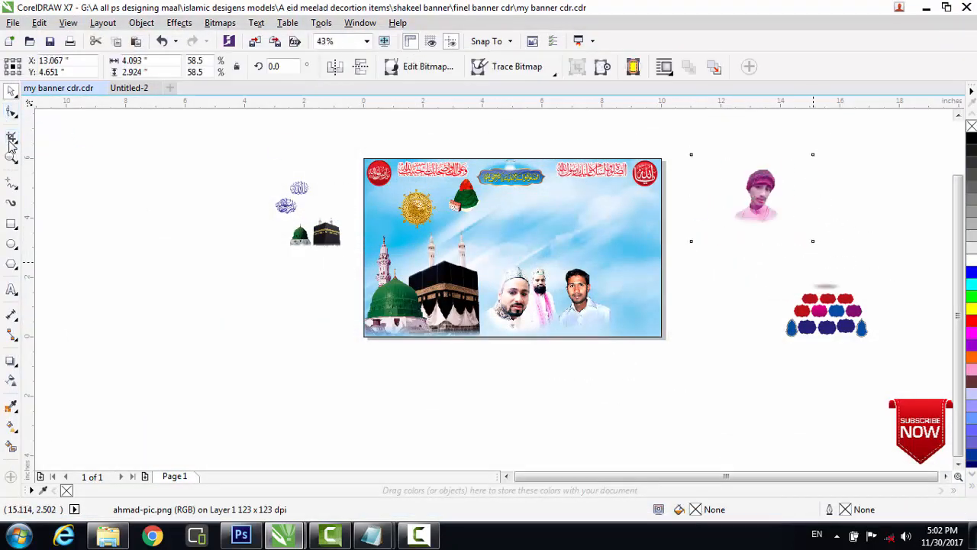
Crop the imported photo closely around the turbaned man, to about 2.095 by 2.335 inches.
left_click(12, 136)
left_click_drag(729, 162, 788, 227)
double_click(781, 217)
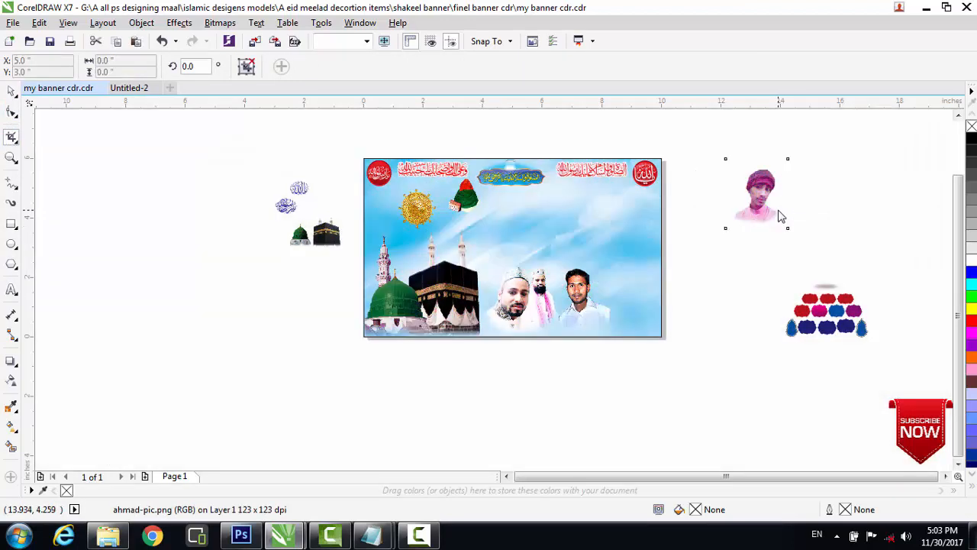
left_click(11, 92)
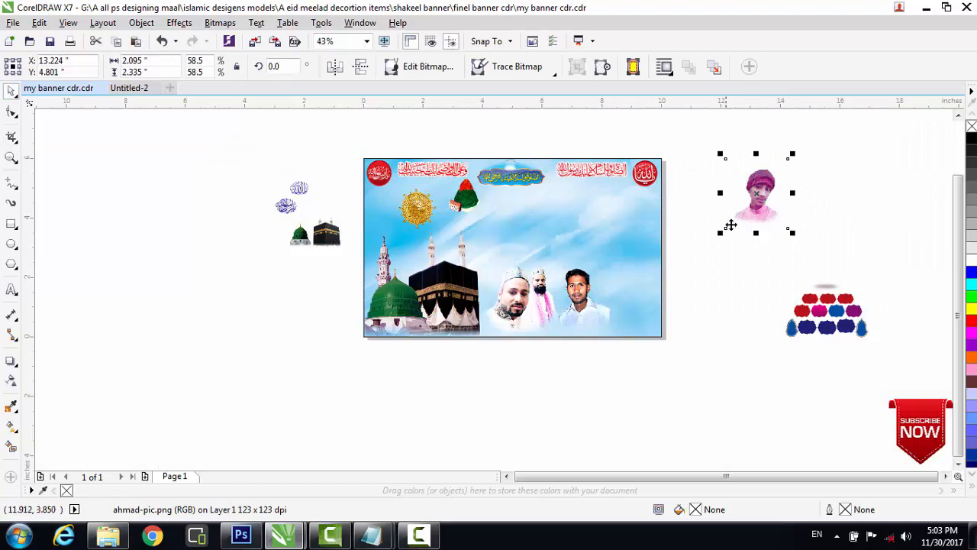
Try a horizontal mirror on the cropped photo of the turbaned man and flip it back.
left_click(336, 73)
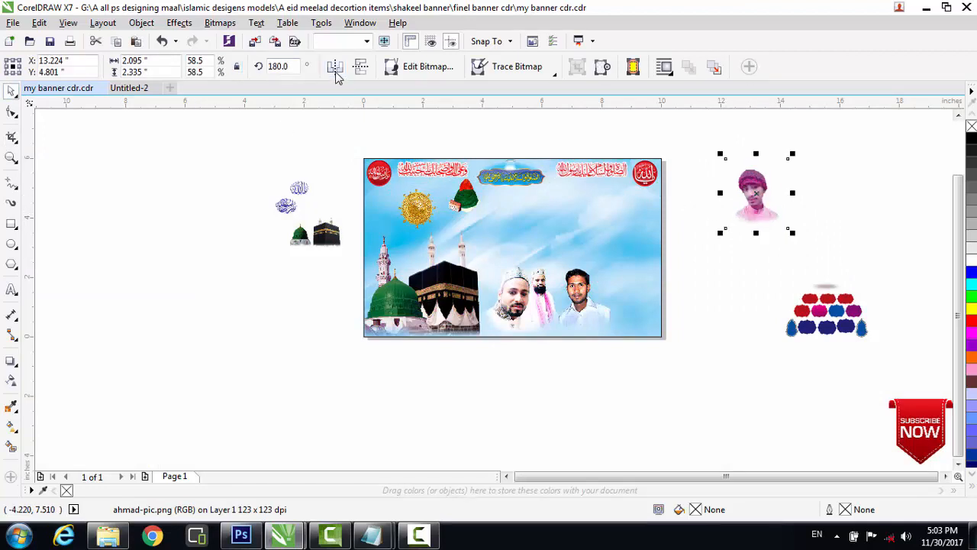
left_click(336, 73)
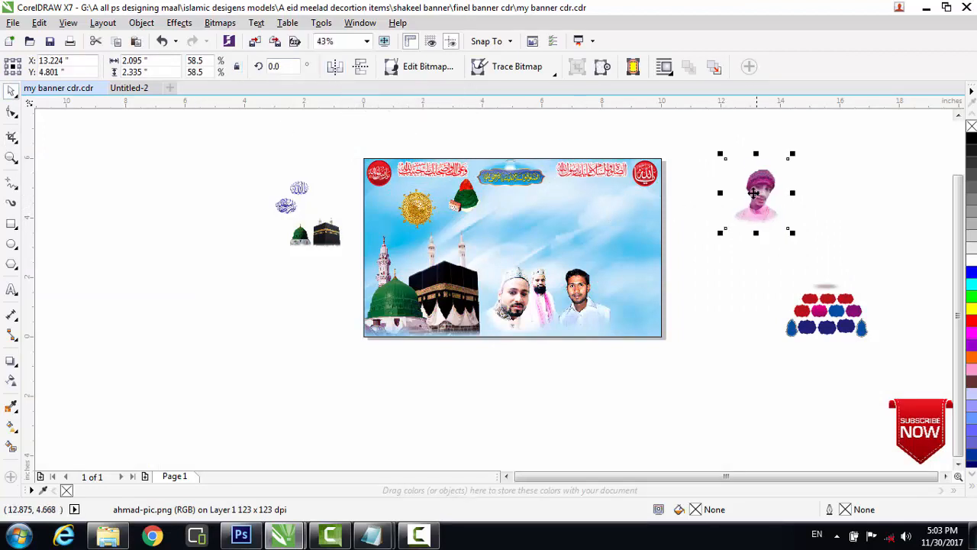
Place the turbaned man's photo at the banner's right end near X 9.063 and Y 1.412 inches, enlarged to about 2.237 by 2.494 inches.
left_click_drag(756, 195, 630, 297)
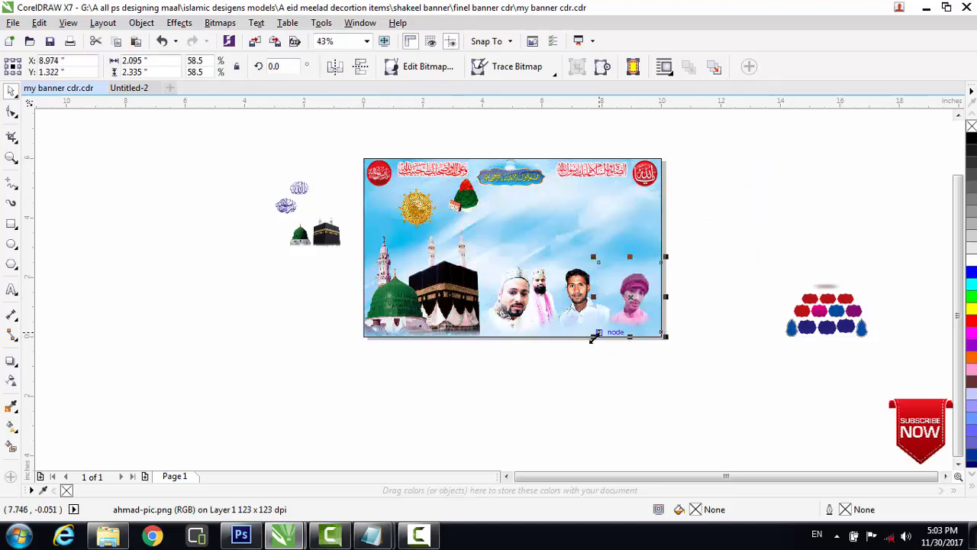
left_click_drag(594, 336, 587, 349)
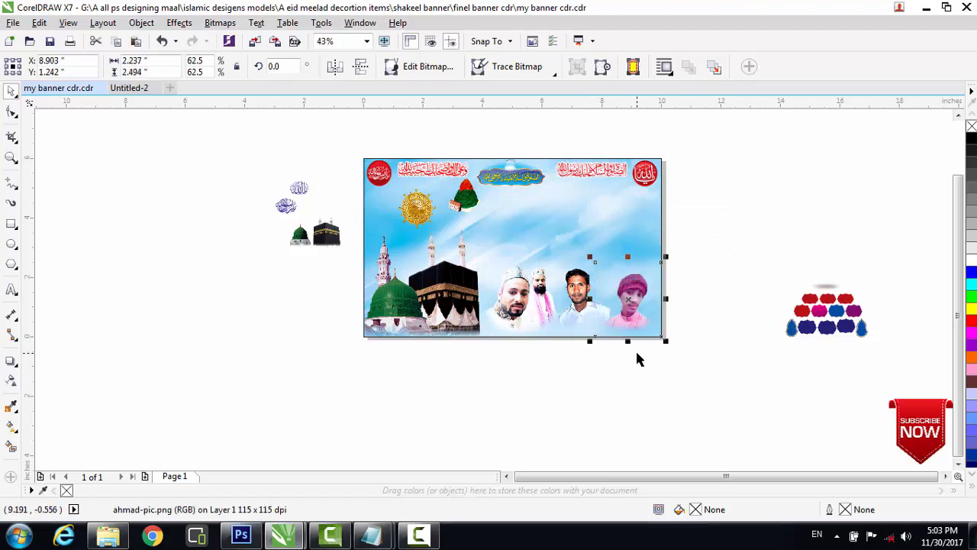
key("Up")
key("Up")
key("Up")
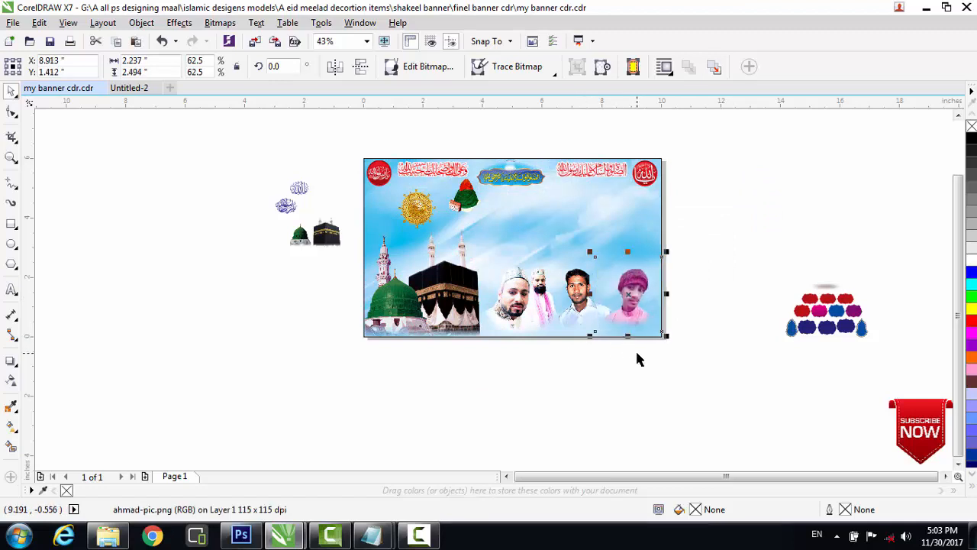
key("Right")
key("Right")
key("Right")
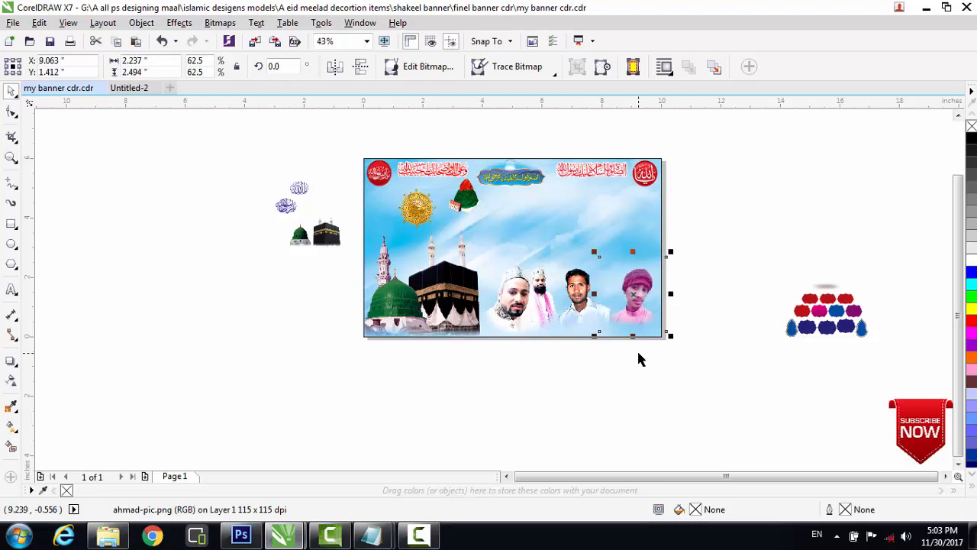
Try mirroring the turbaned man's photo horizontally on the banner, restore its original orientation, and deselect it.
left_click(334, 68)
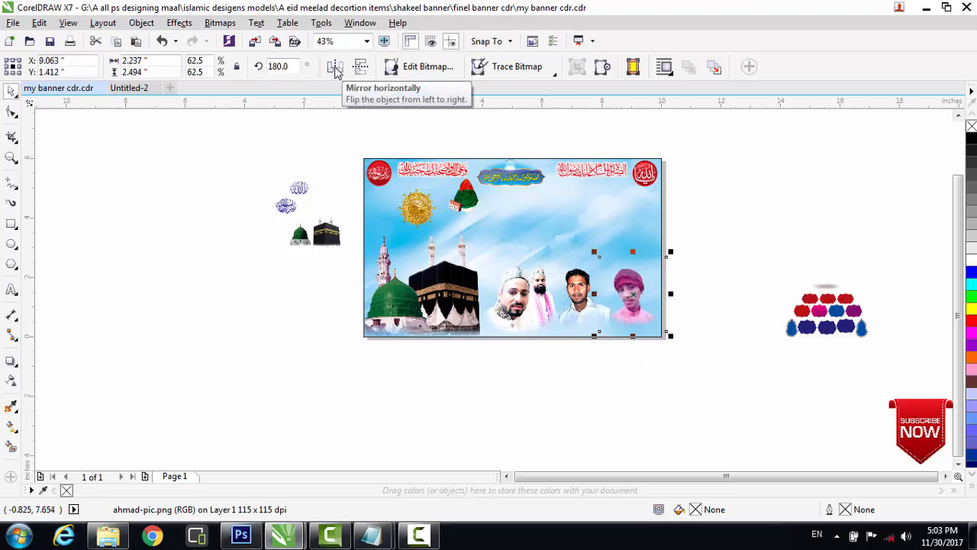
left_click(336, 71)
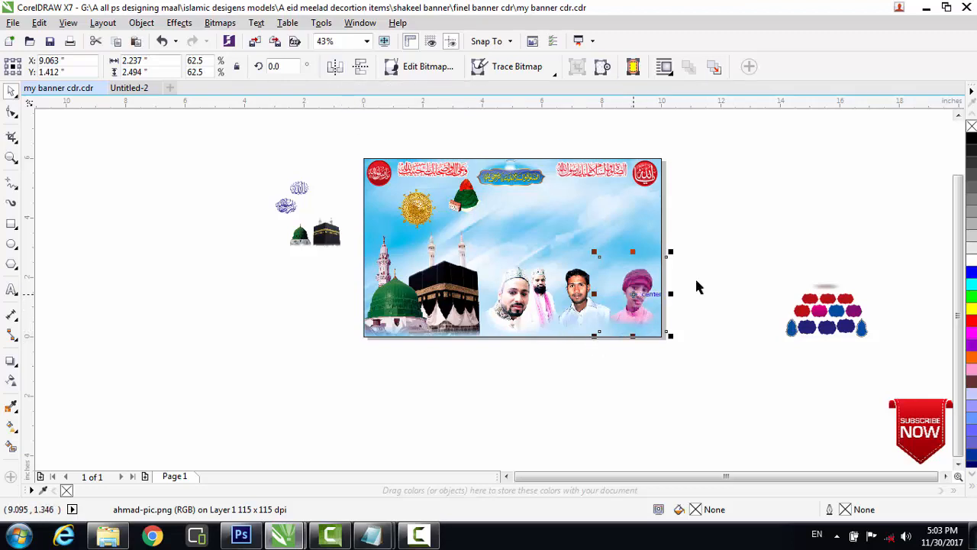
left_click(699, 284)
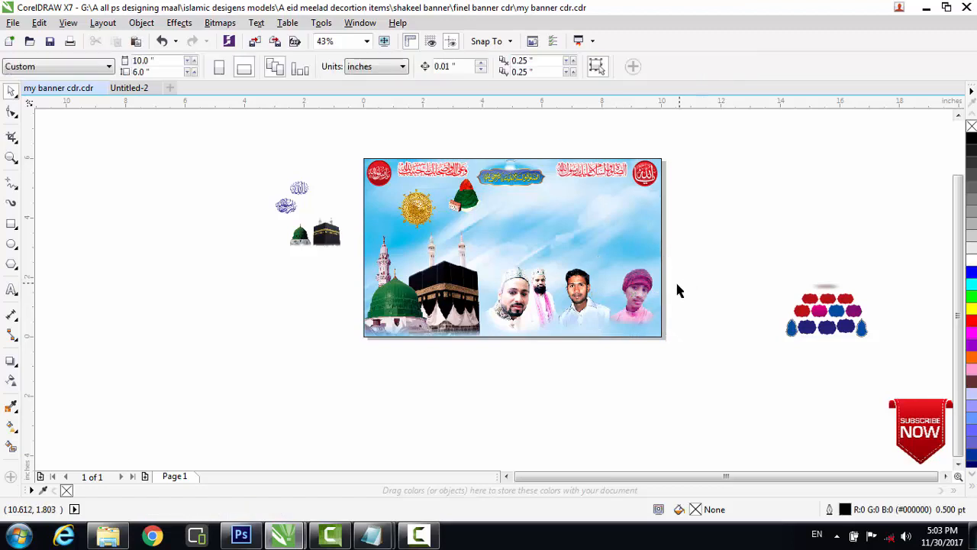
Nudge the turbaned man's photo down to about Y 1.232 inches and enlarge it to about 2.55 by 2.843 inches.
left_click(645, 296)
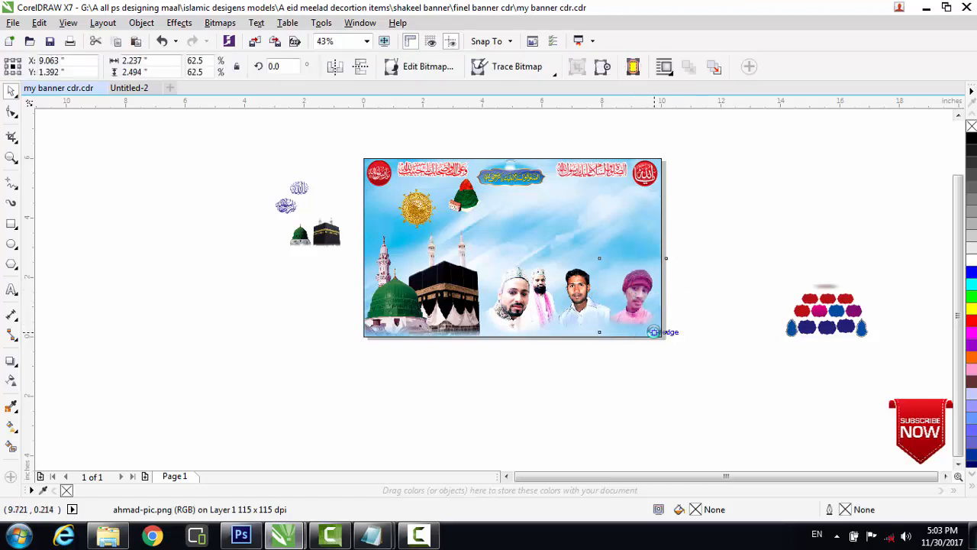
key("Down")
key("Down")
key("Down")
key("Down")
key("Down")
key("Down")
key("Down")
key("Down")
key("Down")
key("Down")
key("Down")
key("Down")
key("Down")
key("Down")
key("Down")
key("Down")
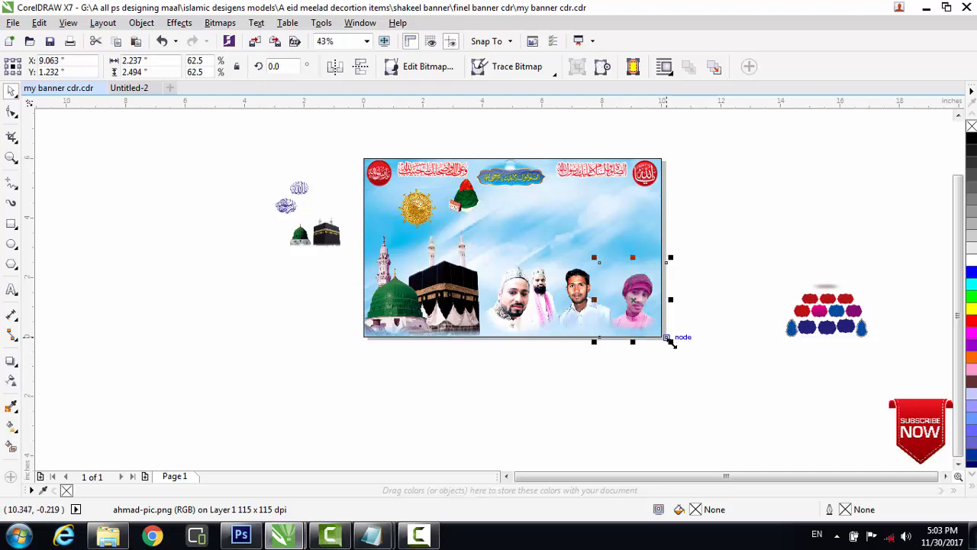
mouse_move(668, 342)
left_mouse_down()
mouse_move(682, 349)
mouse_move(675, 347)
left_mouse_up()
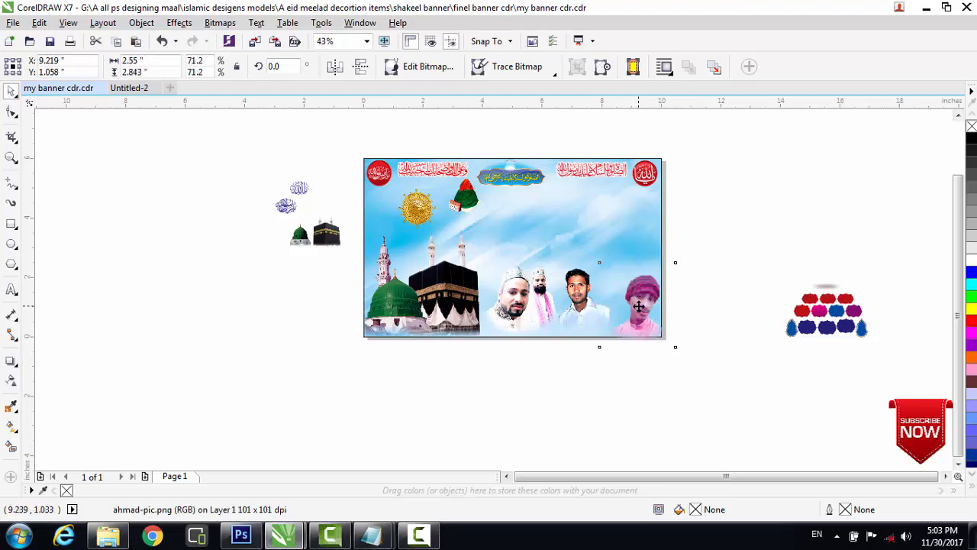
Reposition the enlarged photo of the turbaned man at about X 9.071 and Y 1.447 inches, and deselect it.
left_click_drag(638, 306, 630, 296)
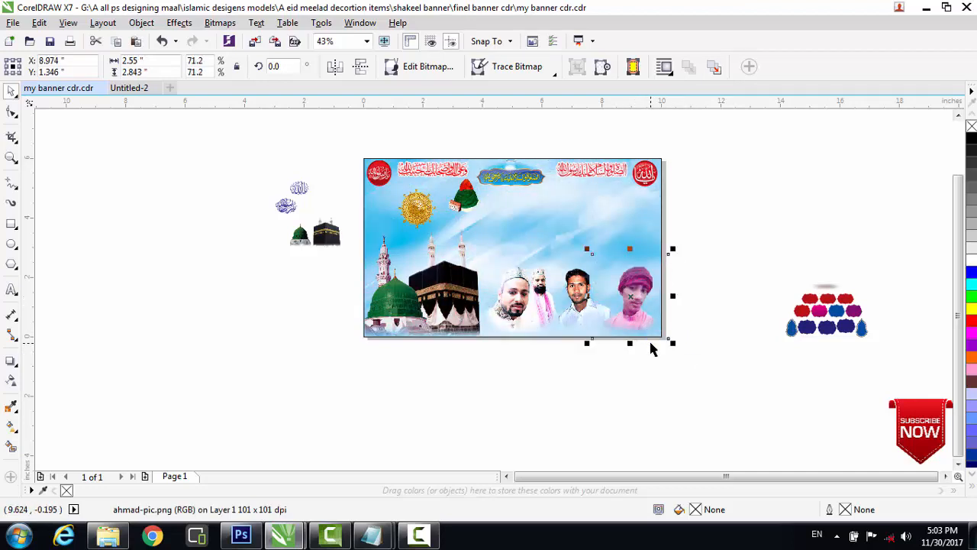
key("Up")
key("Up")
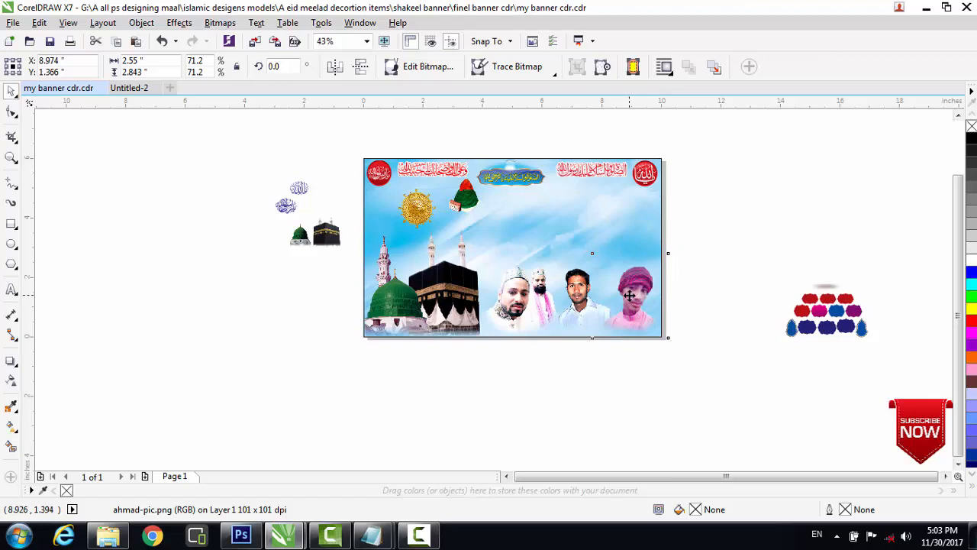
left_click_drag(631, 295, 651, 303)
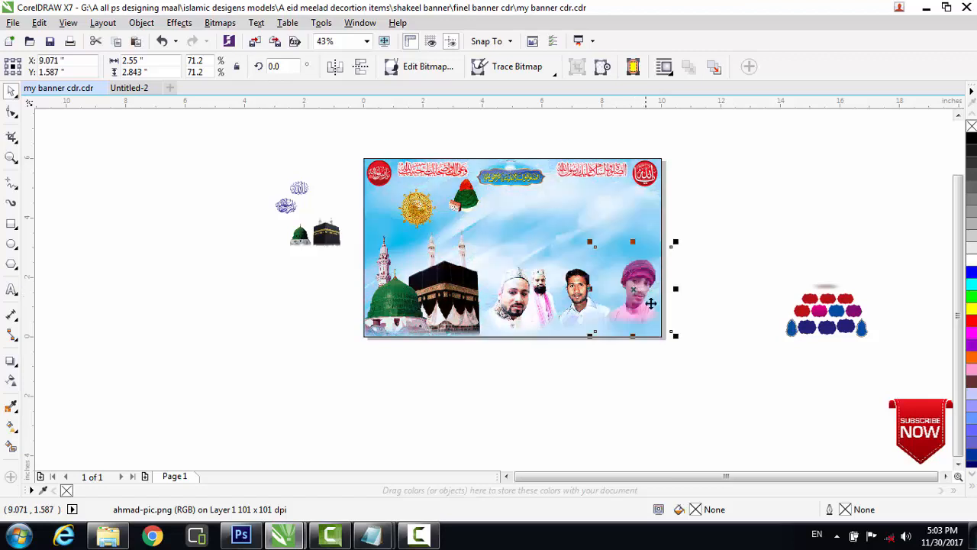
key("Down")
key("Down")
key("Down")
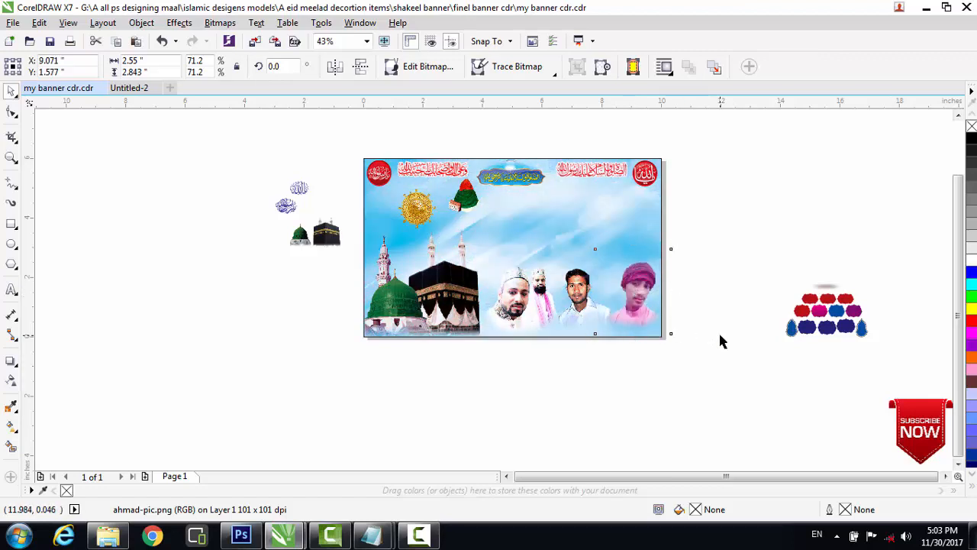
key("Up")
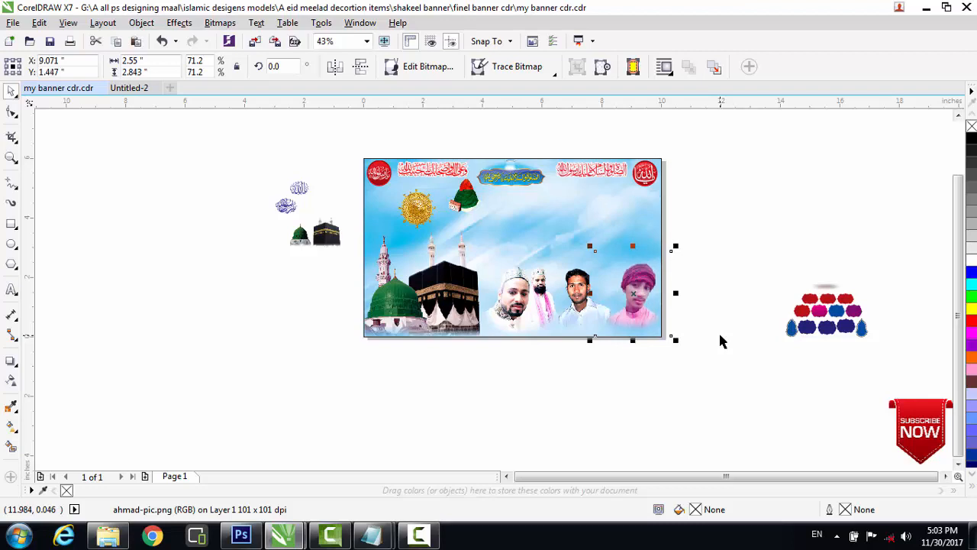
left_click(727, 306)
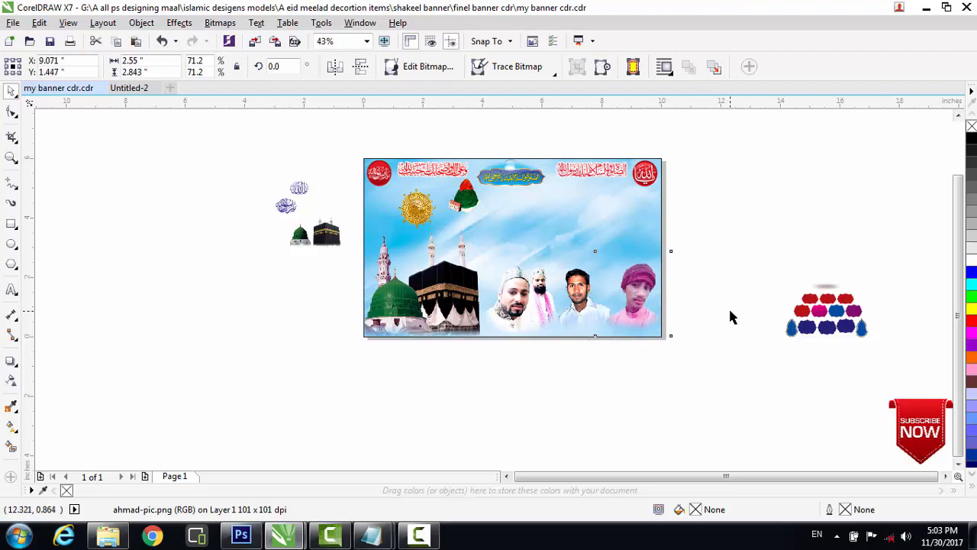
Shrink the photo of the two men to about 2.299 by 2.092 inches and lower it toward the banner's bottom edge beside the Kaaba.
left_click(11, 156)
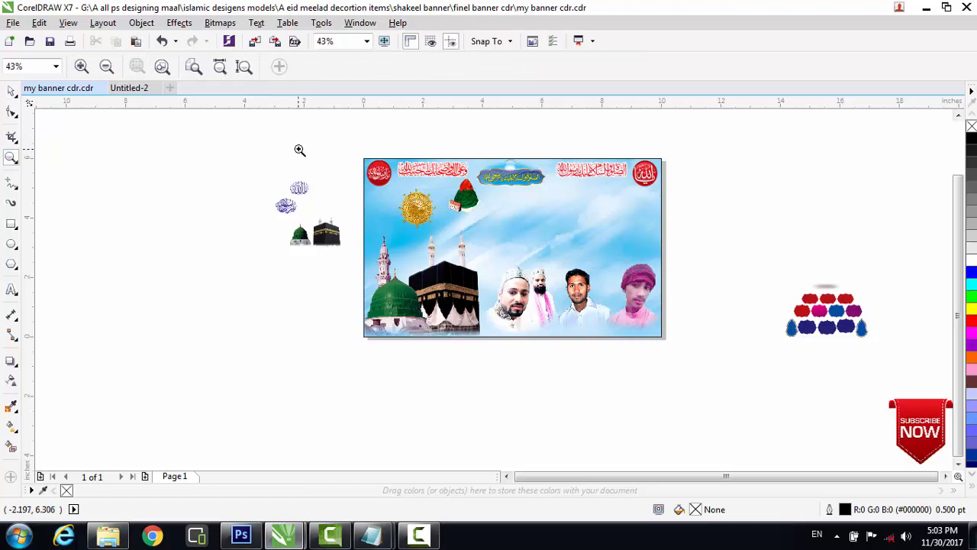
left_click_drag(299, 150, 686, 388)
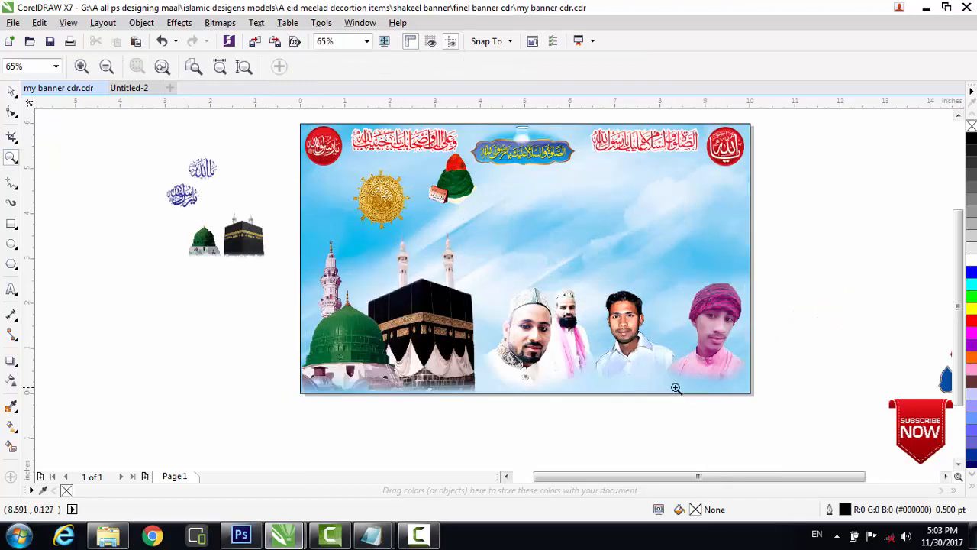
left_click(958, 115)
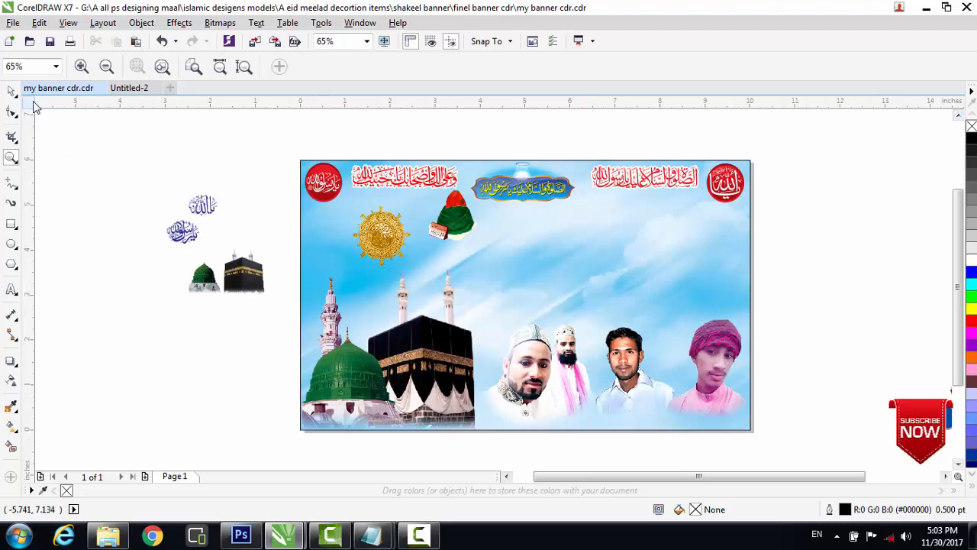
left_click(11, 91)
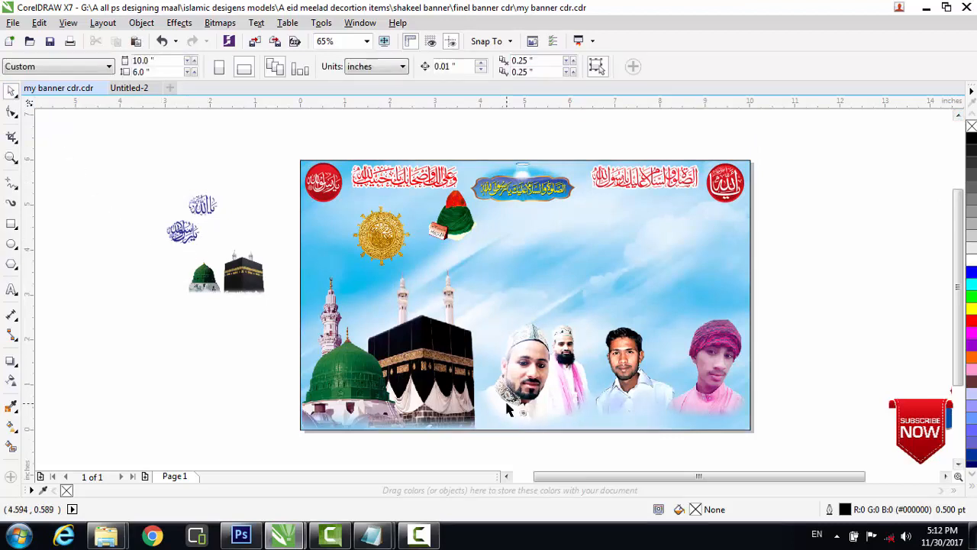
left_click(527, 381)
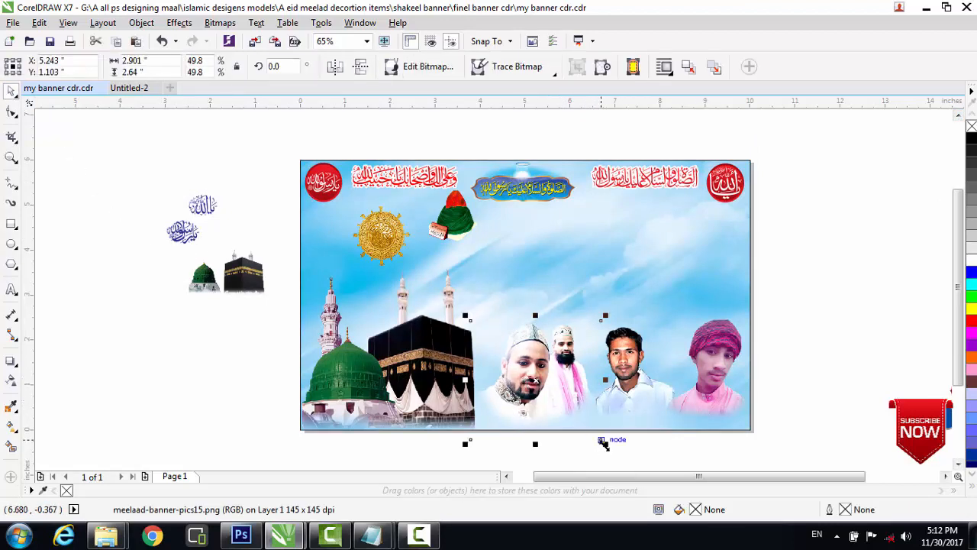
mouse_move(603, 440)
left_mouse_down()
mouse_move(585, 438)
mouse_move(579, 419)
left_mouse_up()
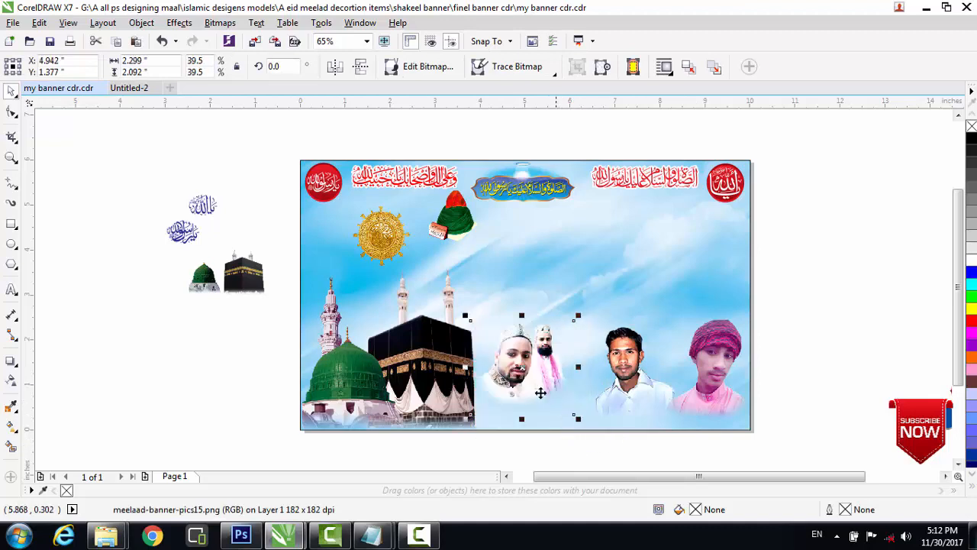
left_click_drag(522, 367, 520, 389)
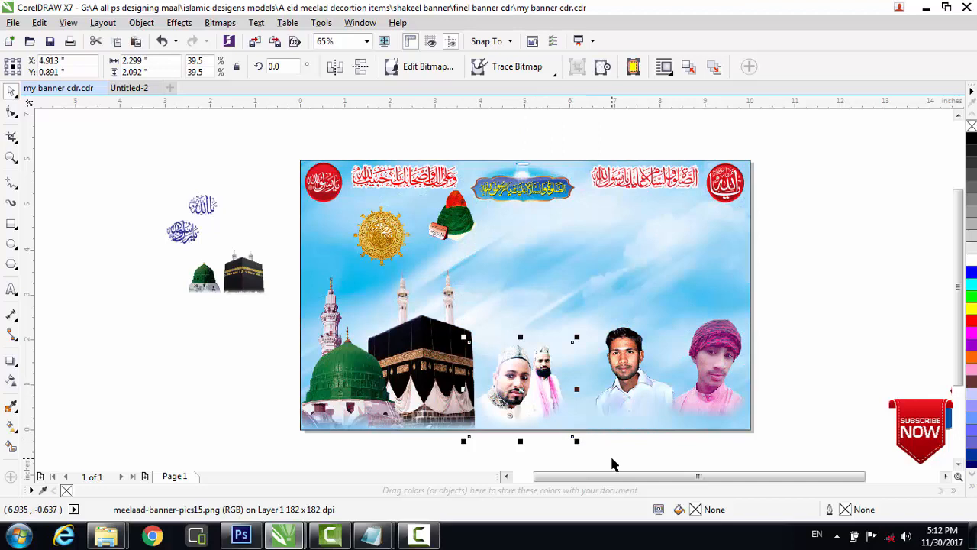
key("Down")
key("Down")
key("Down")
Shrink the pale-shirted man's photo to about 1.48 by 1.492 inches.
left_click(639, 405)
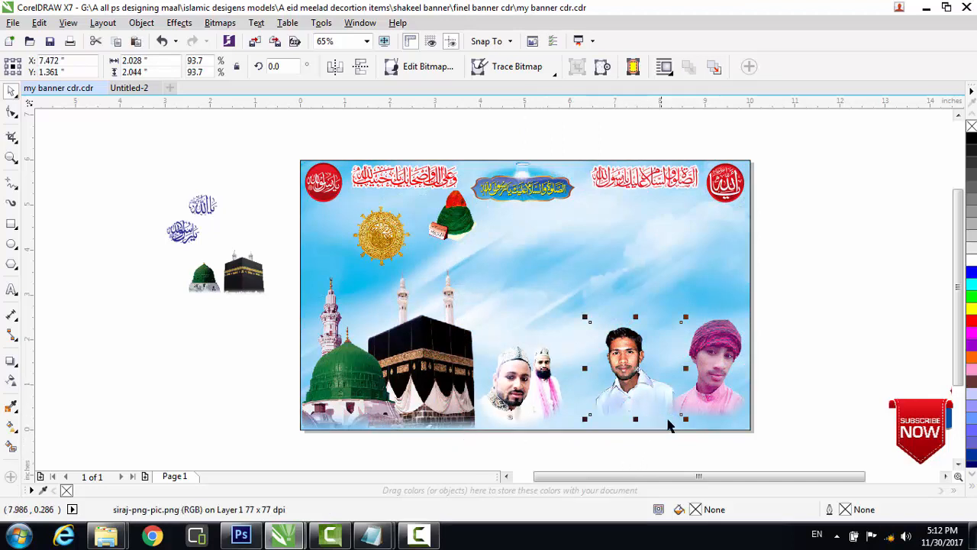
left_click_drag(679, 418, 655, 391)
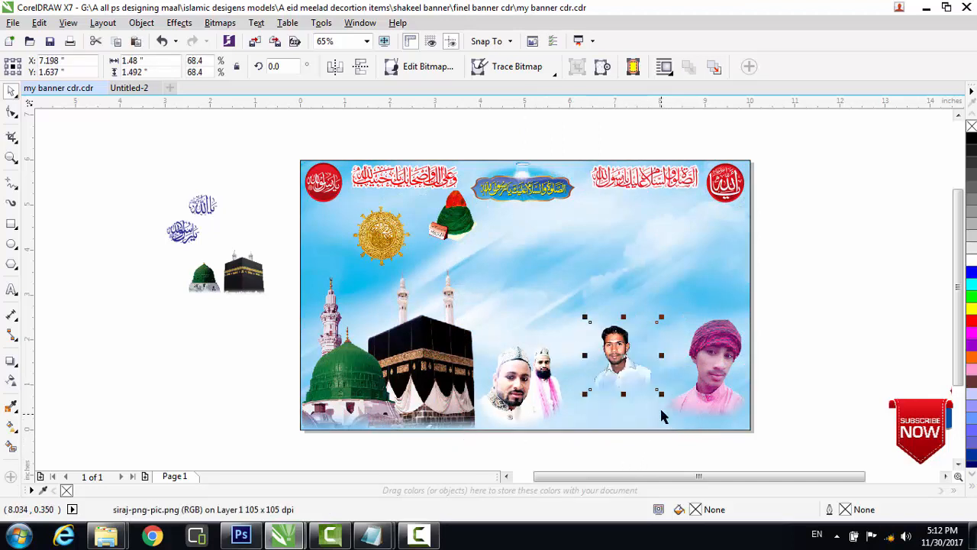
Move the pale-shirted man's photo beside the two men near the banner's bottom edge, at about X 6.38 and Y 0.89 inches.
left_click_drag(627, 356, 600, 395)
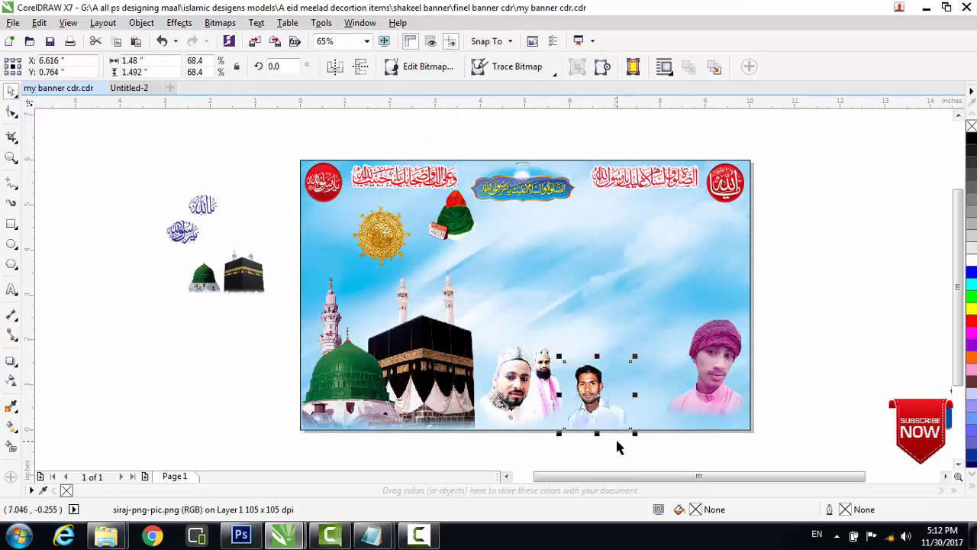
left_click_drag(596, 395, 588, 389)
left_click(595, 393)
left_click(595, 393)
key("Right")
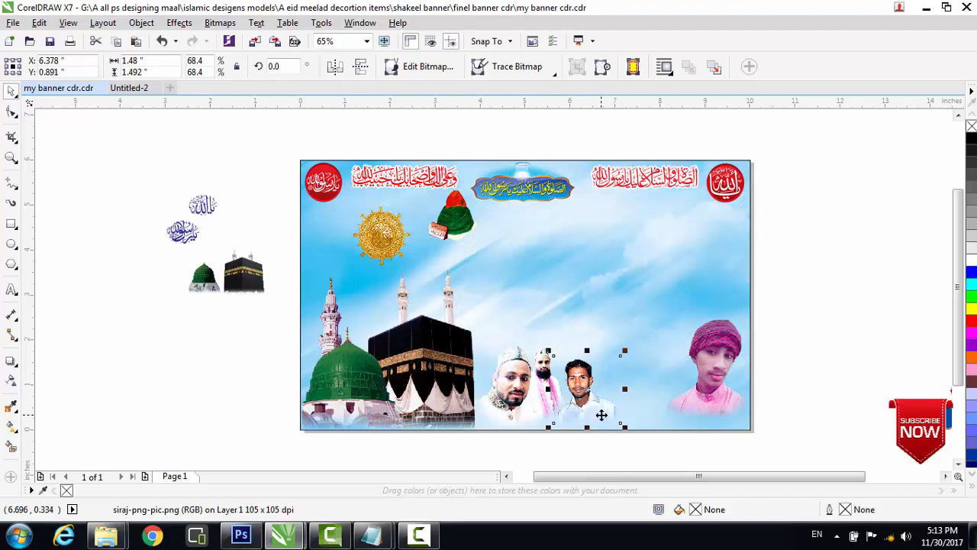
key("Right")
Shrink the turbaned man's photo to about 1.623 by 1.81 inches, position it at about X 7.476 and Y 0.984 inches, and deselect it.
left_click(708, 382)
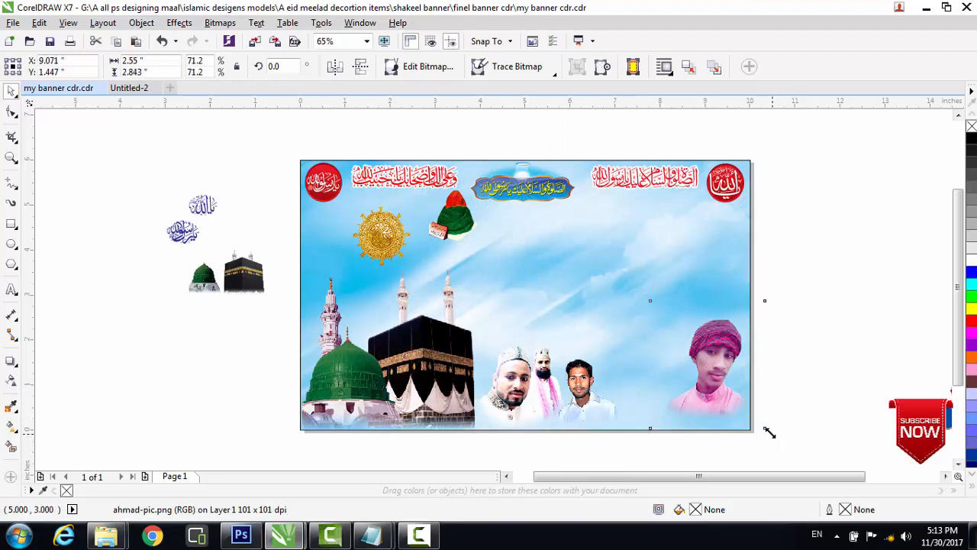
left_click_drag(766, 430, 731, 410)
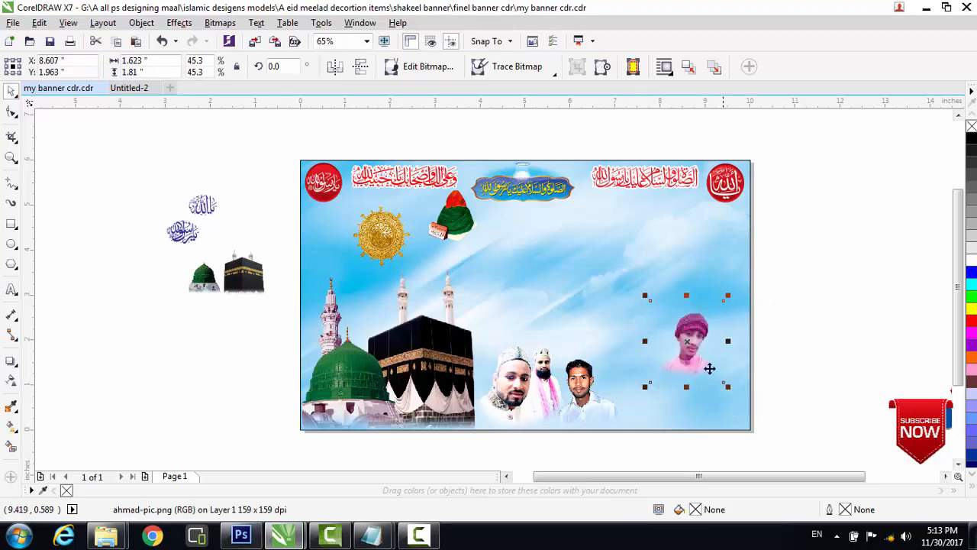
left_click_drag(687, 341, 637, 394)
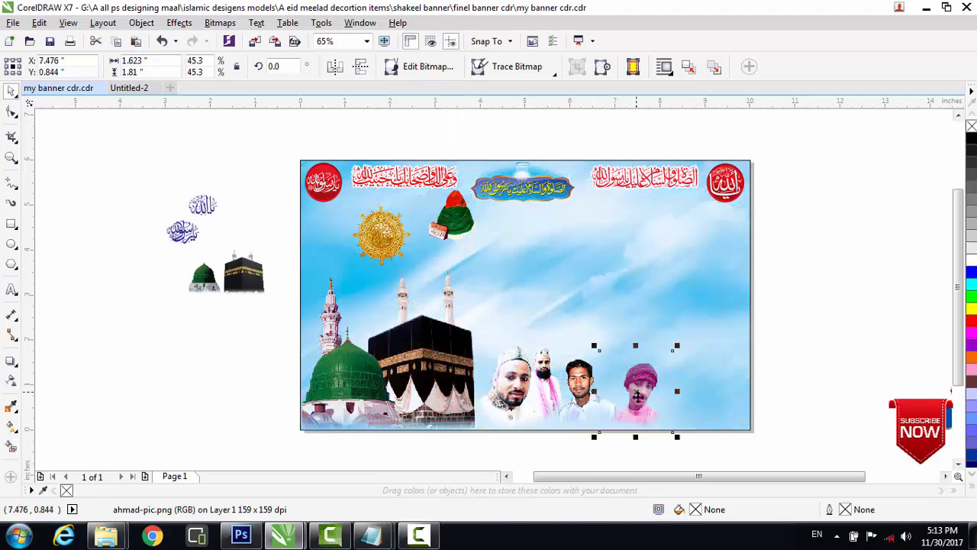
key("Up")
key("Up")
key("Up")
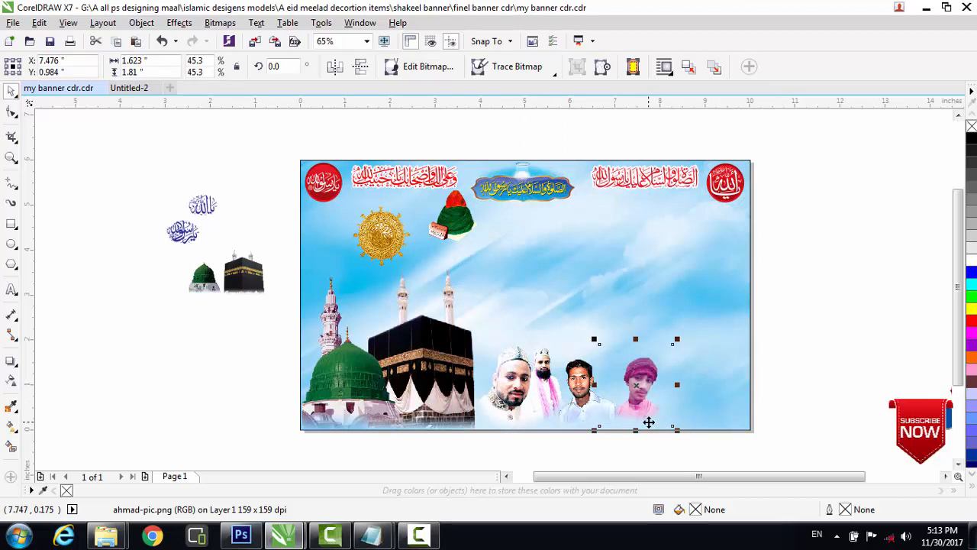
left_click(796, 368)
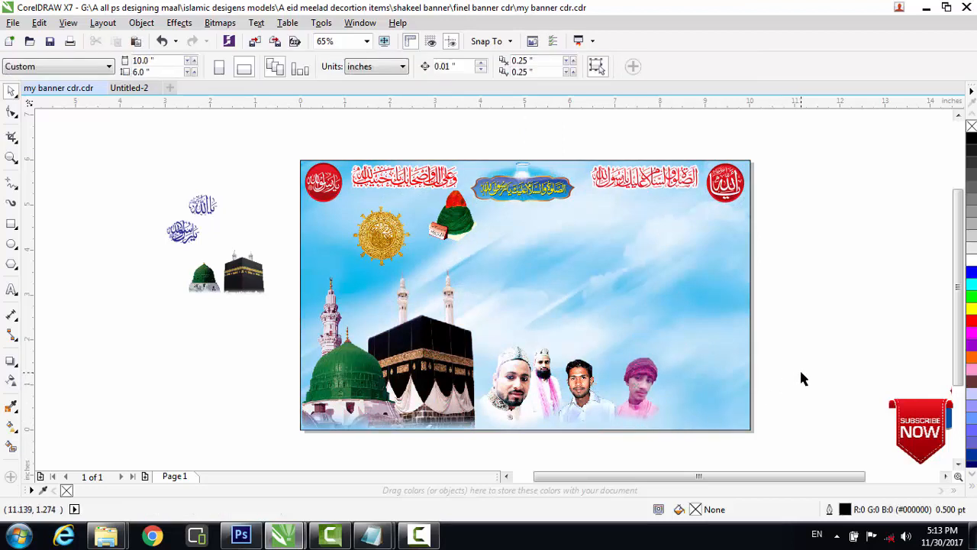
Import the moustached man's PNG photo from the desktop and place it on the empty area right of the banner.
left_click(13, 22)
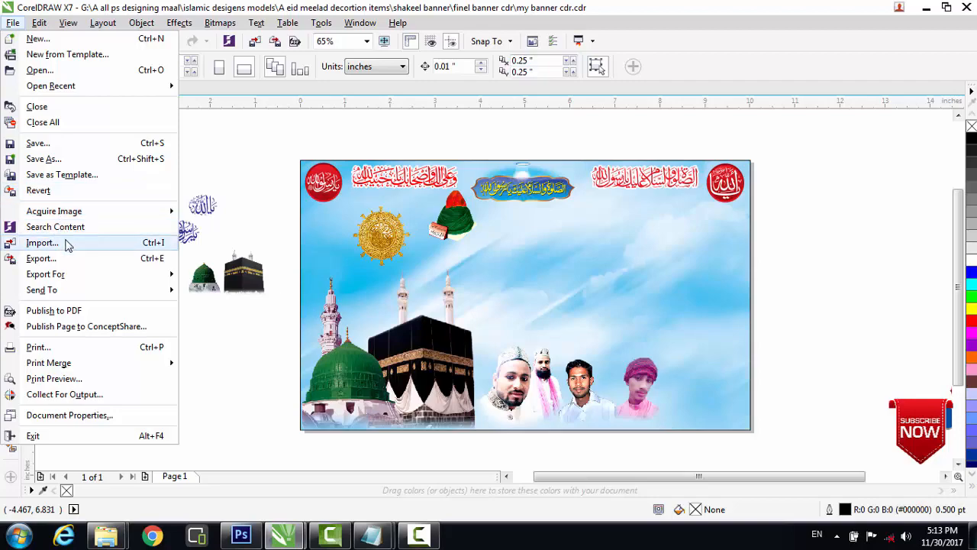
left_click(42, 242)
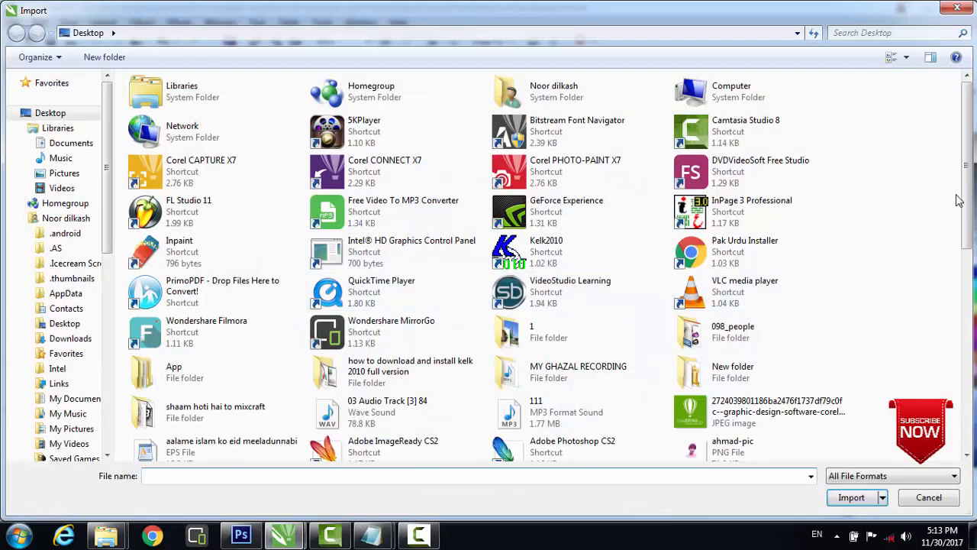
left_click_drag(968, 195, 976, 341)
left_click(382, 423)
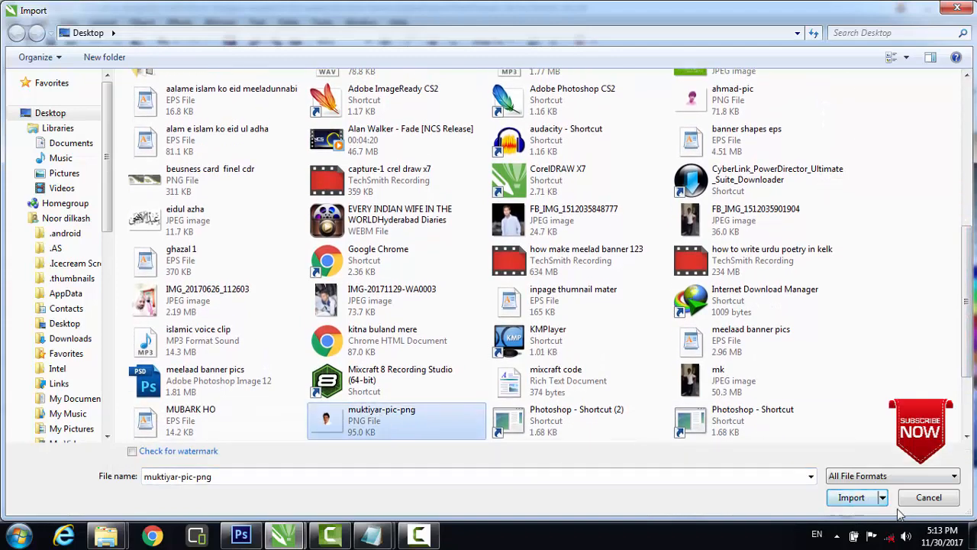
left_click(852, 497)
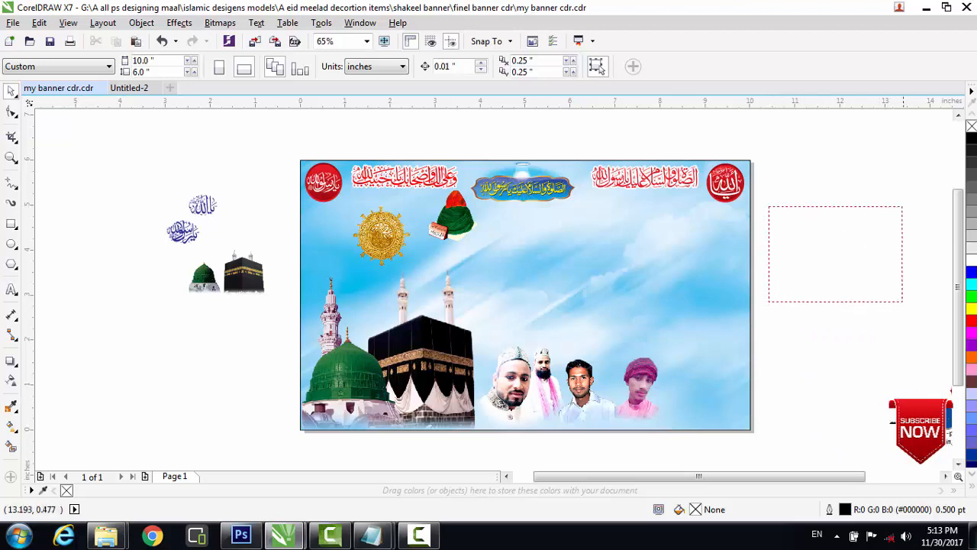
left_click(769, 206)
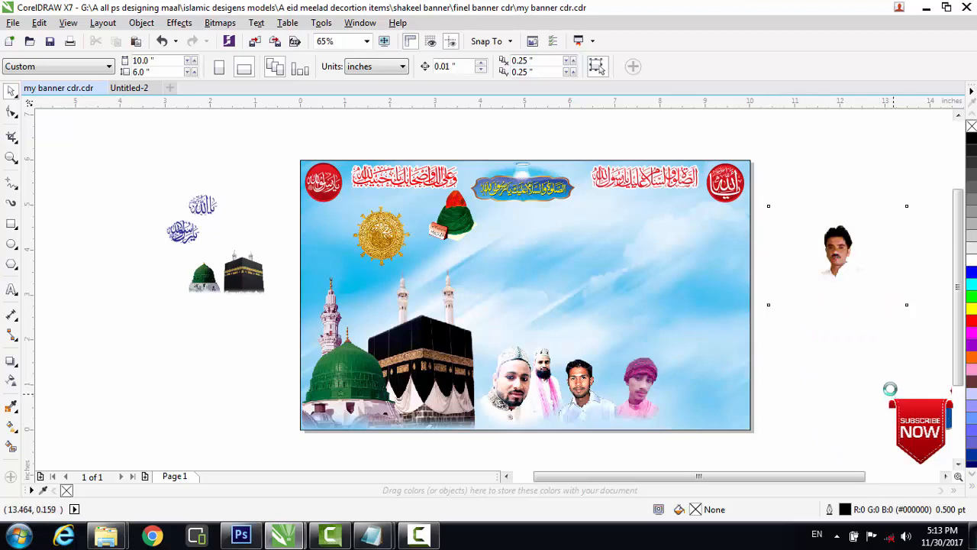
Crop the moustached man's photo closely around his head and shoulders to about 1.608 by 1.64 inches.
left_click(11, 138)
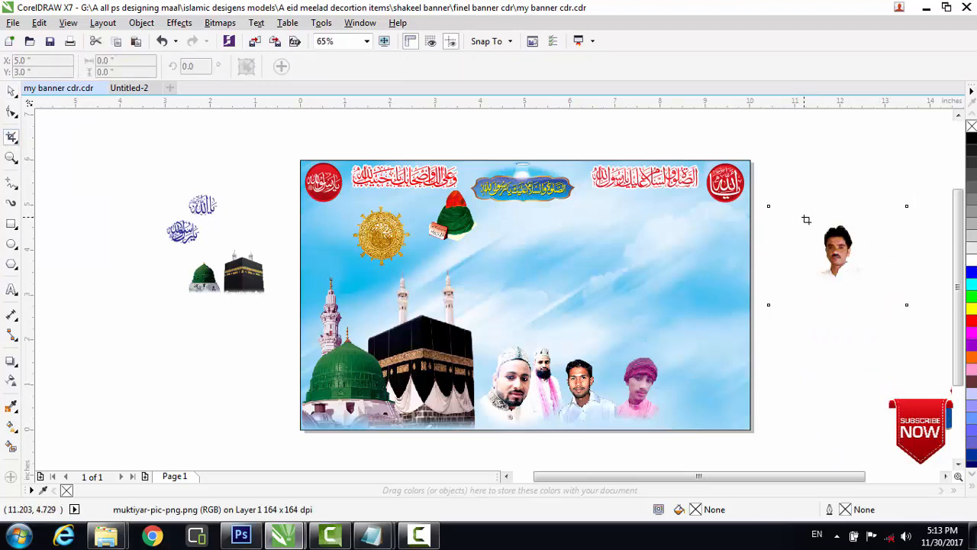
left_click_drag(802, 220, 874, 293)
double_click(863, 263)
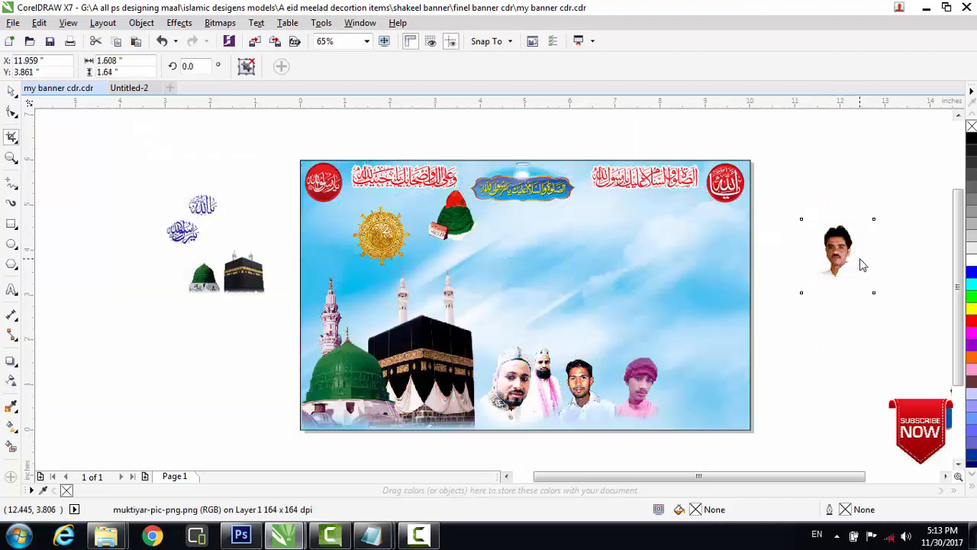
left_click(12, 92)
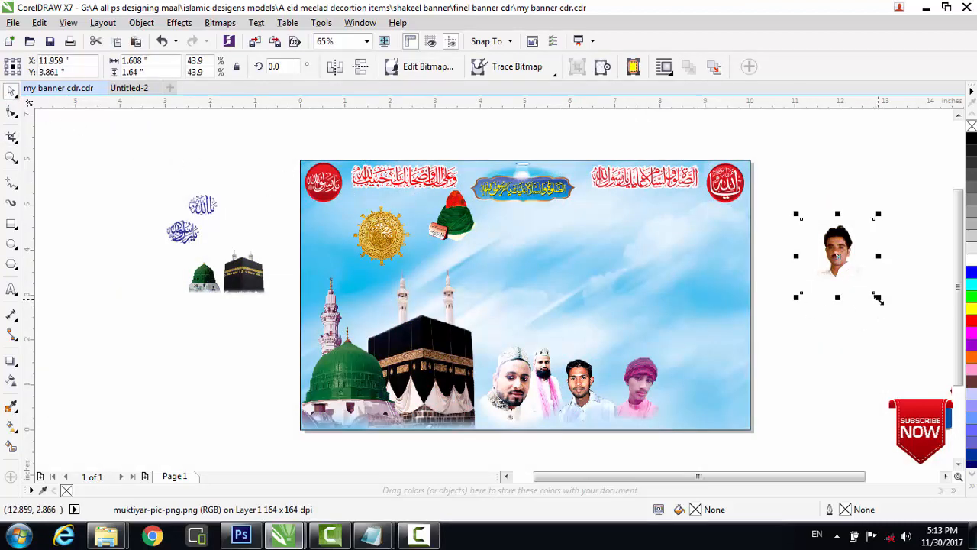
Move the moustached man's photo beside the turbaned man at about X 8.629 and Y 0.831 inches, sized about 1.703 by 1.736 inches.
left_click_drag(878, 299, 688, 391)
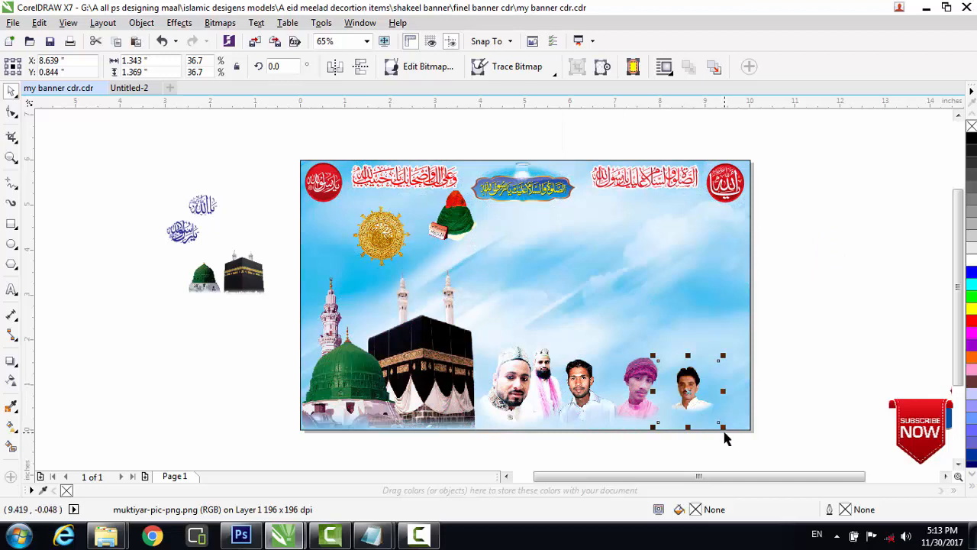
left_click_drag(722, 426, 731, 435)
left_click_drag(692, 397, 683, 401)
left_click_drag(723, 438, 729, 443)
key("Up")
key("Up")
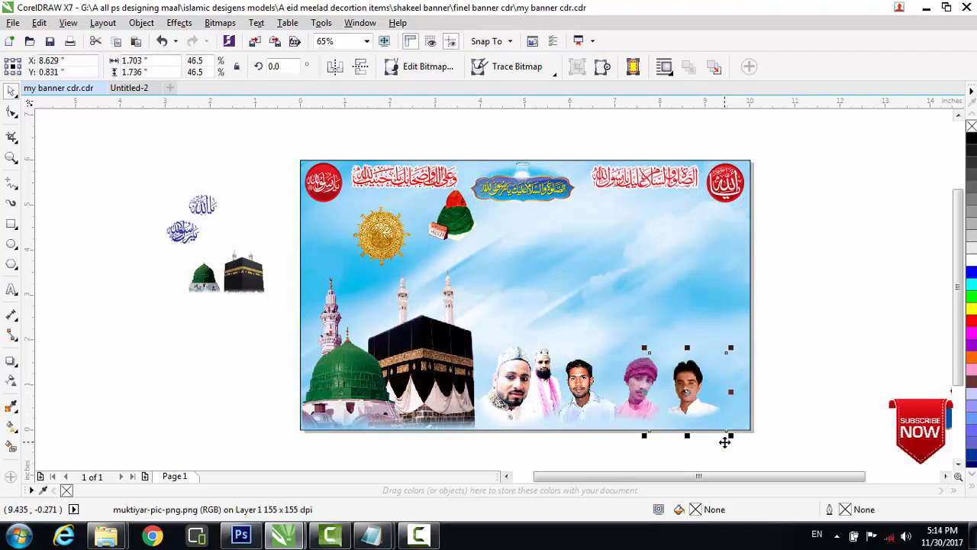
Nudge the moustached man's photo closer to the turbaned man, to about X 8.499 and Y 0.811 inches.
key("Left")
key("Left")
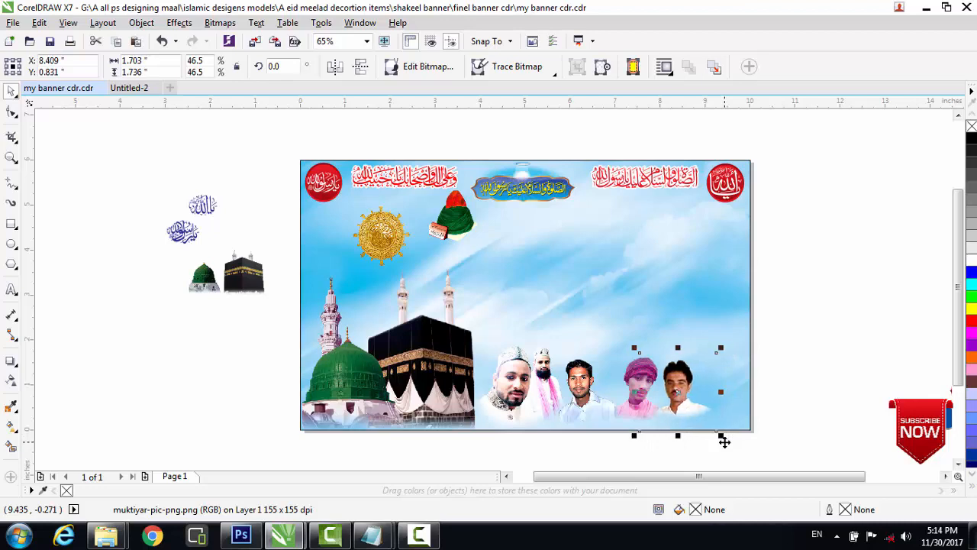
key("ctrl+Right")
key("ctrl+Down")
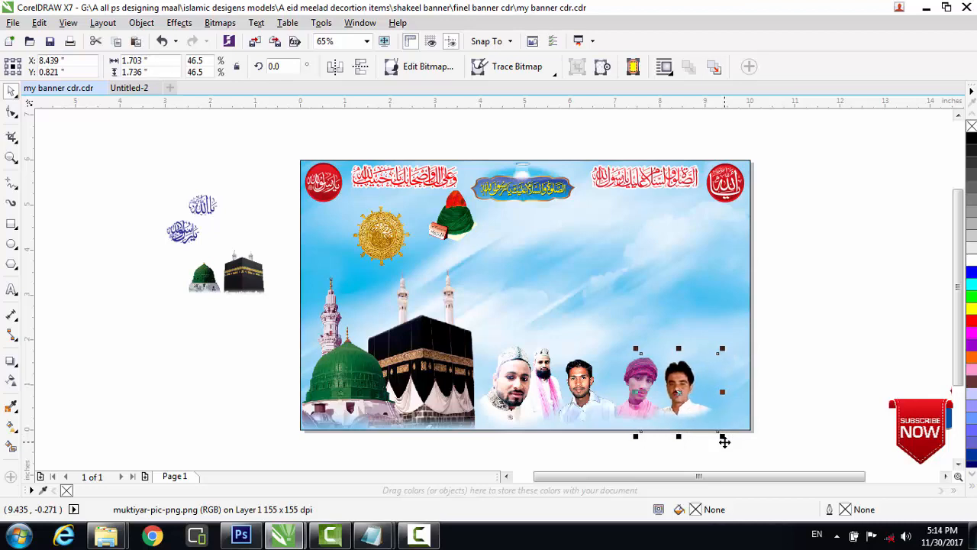
key("ctrl+Right")
key("ctrl+Right")
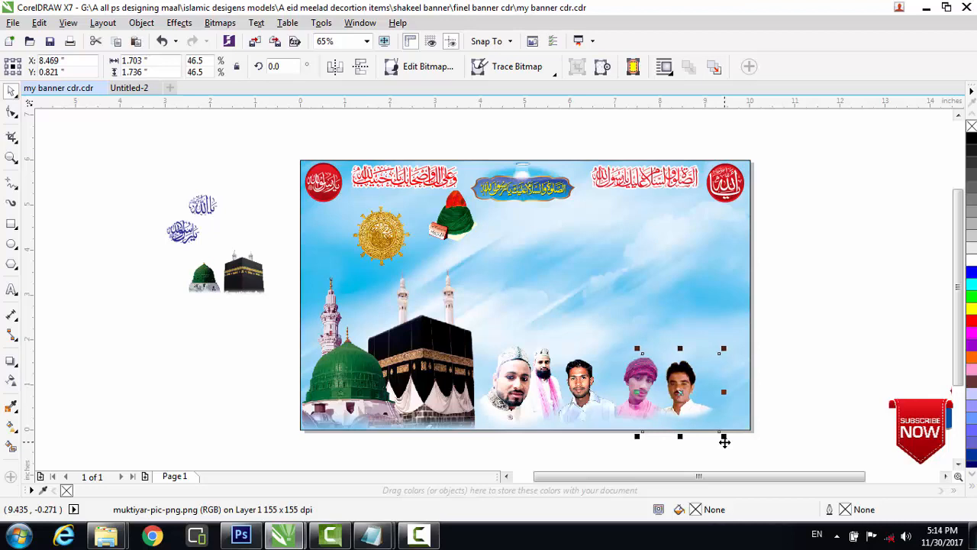
key("ctrl+Right")
key("ctrl+Right")
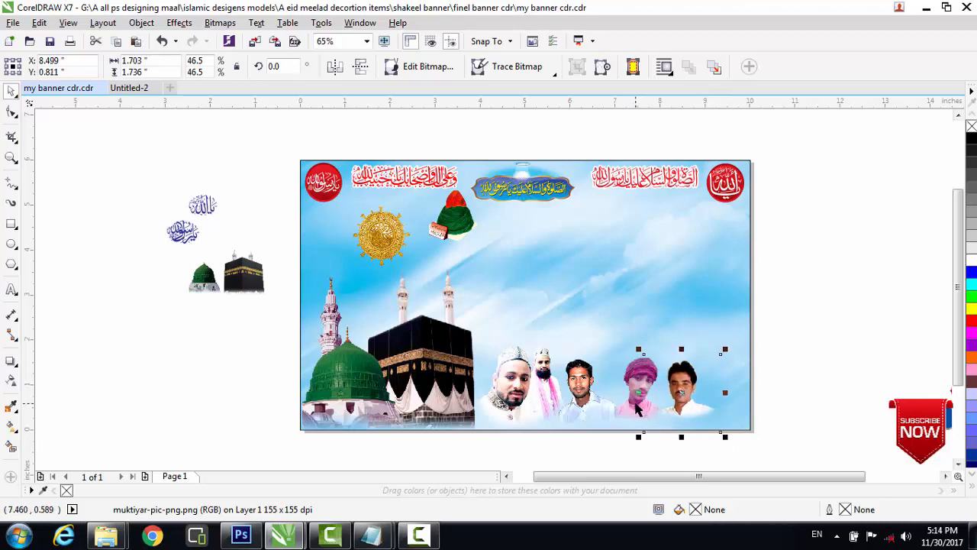
Fine-tune the photo row: turbaned man at X 7.506, moustached man at X 8.509, pale-shirted man at X 6.408 and Y 0.961 inches.
left_click(639, 410)
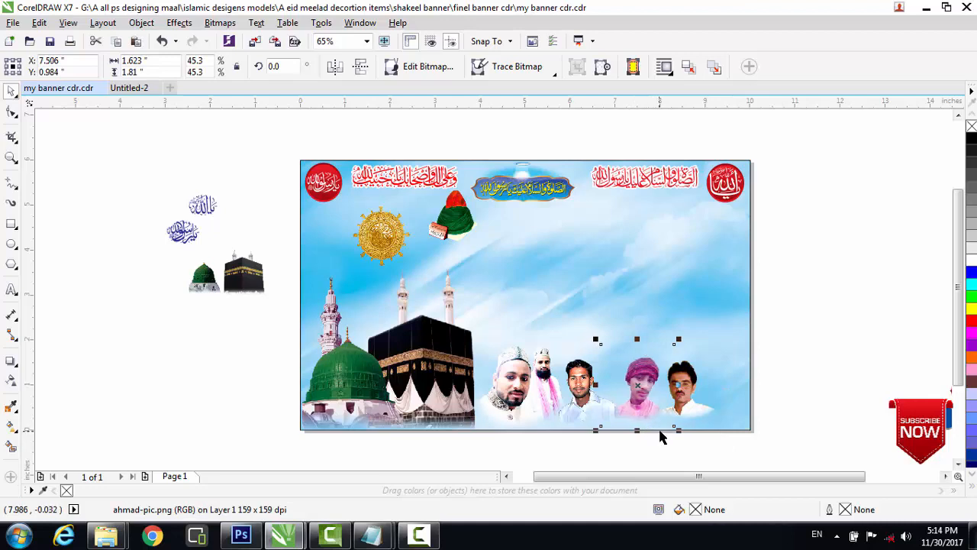
left_click(692, 413)
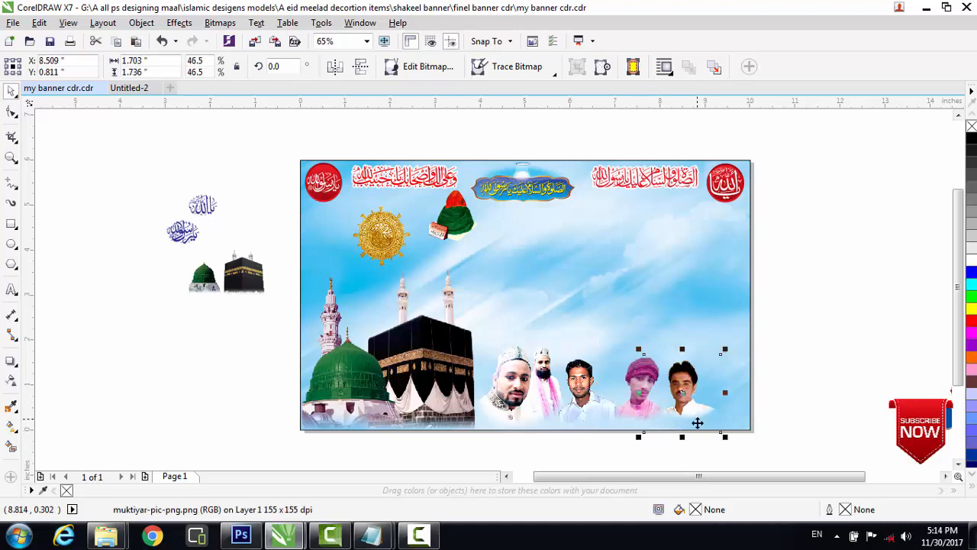
left_click(653, 471)
left_click(586, 408)
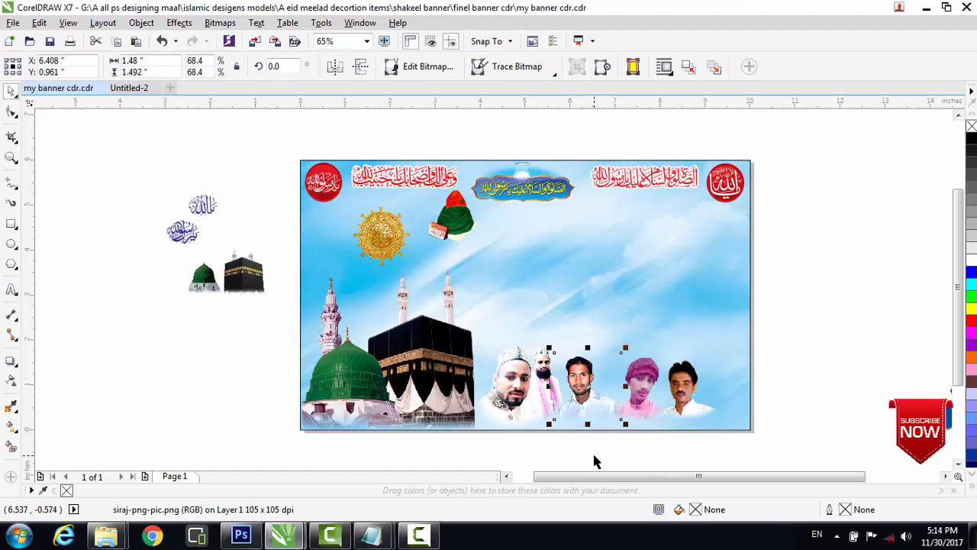
left_click(595, 459)
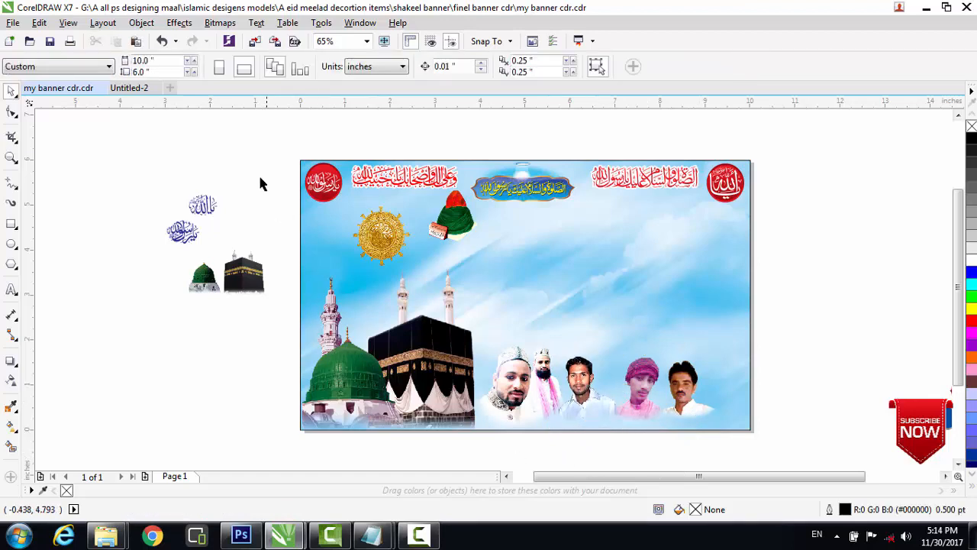
Import the little girl's PNG photo from the desktop, place it right of the banner, and scale it to about 3.376 by 2.411 inches.
left_click(13, 22)
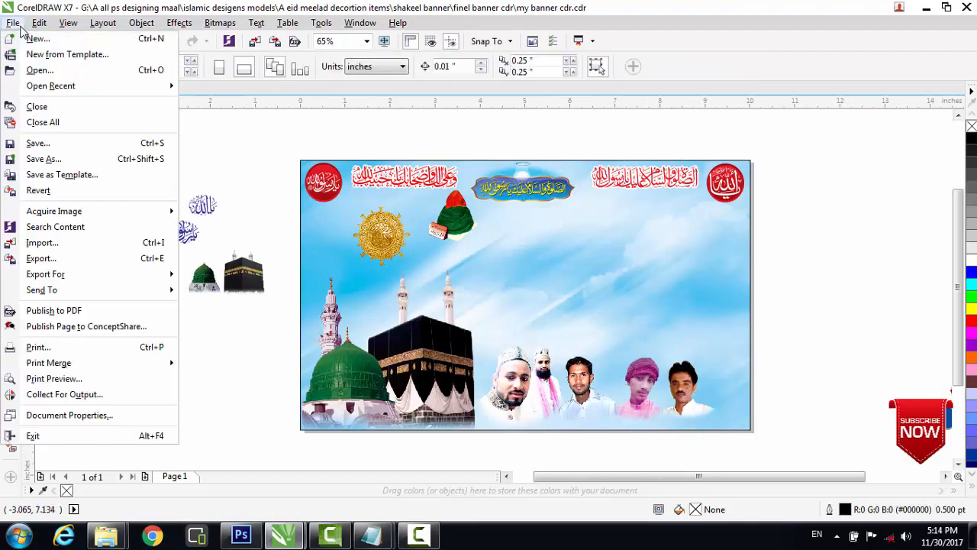
left_click(71, 247)
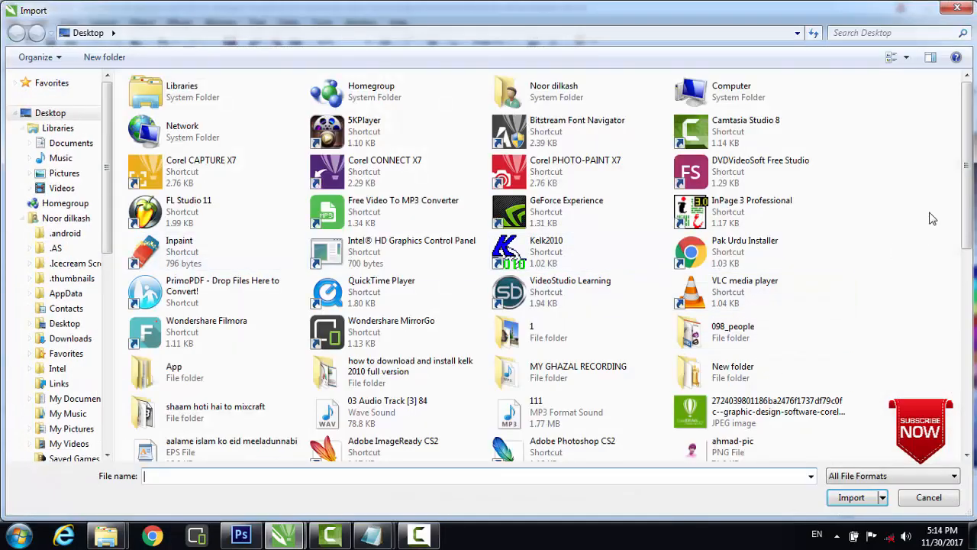
left_click_drag(969, 158, 966, 402)
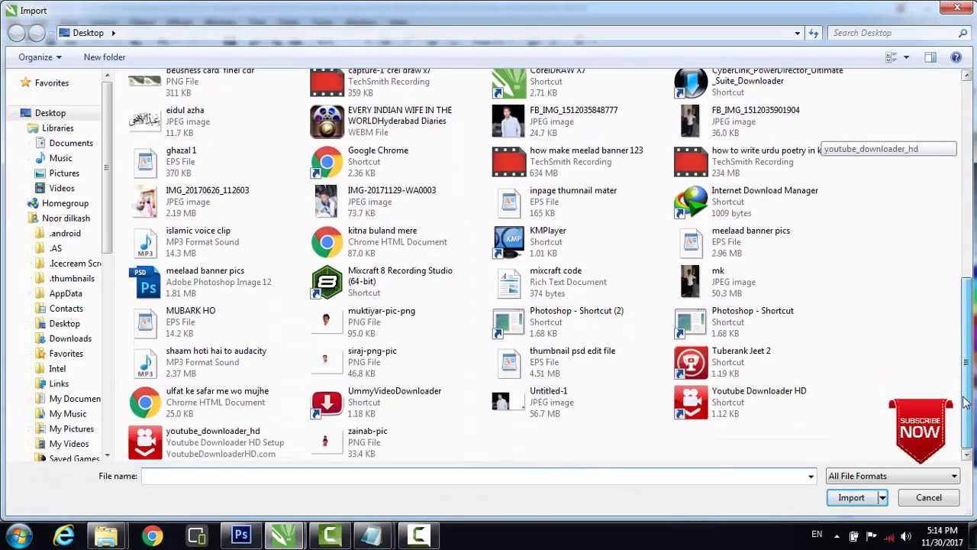
left_click(356, 447)
left_click(852, 498)
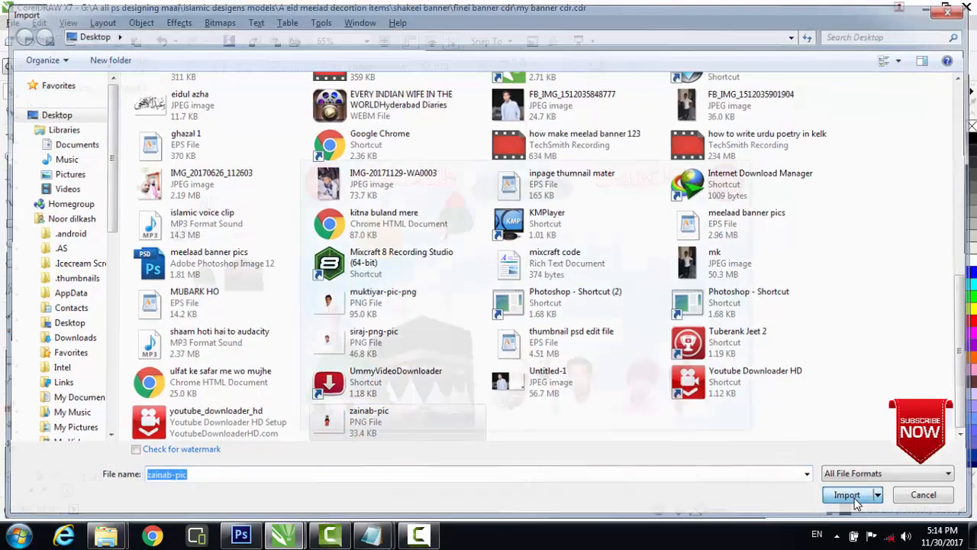
left_click_drag(796, 263, 877, 424)
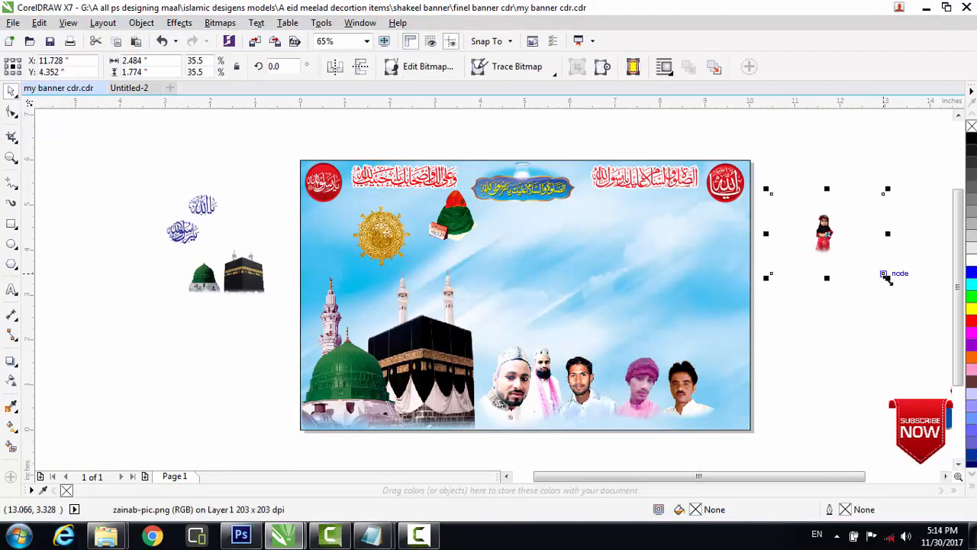
left_click_drag(917, 361, 915, 358)
left_click(823, 237)
left_click_drag(889, 281, 929, 325)
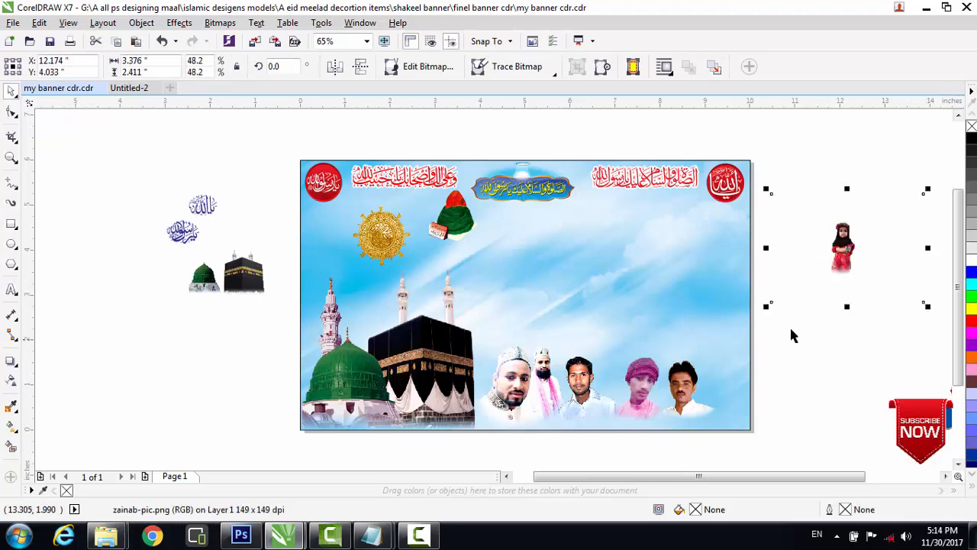
Crop the girl's photo to about 1.083 by 1.656 inches and enlarge the cropped image to about 1.815 by 2.776 inches.
left_click(11, 137)
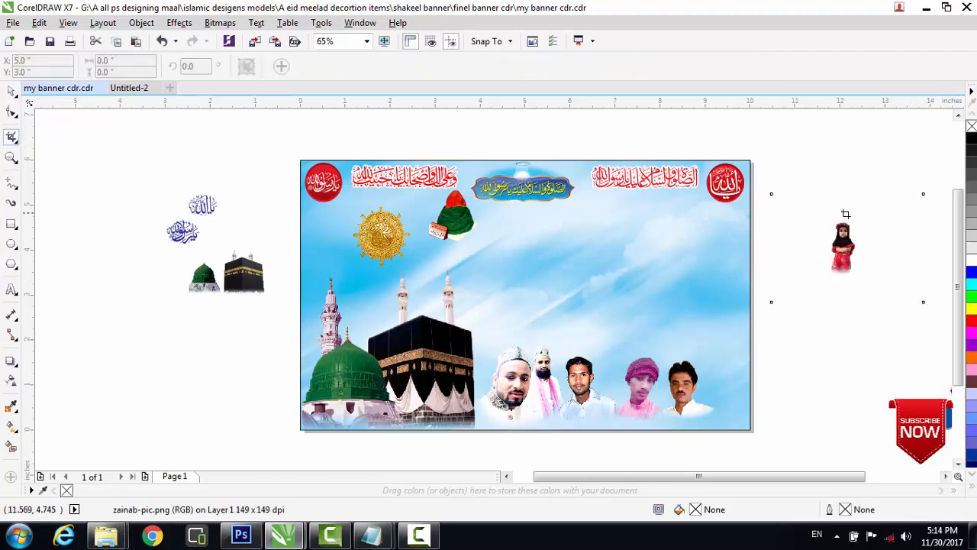
left_click_drag(819, 213, 865, 285)
double_click(858, 278)
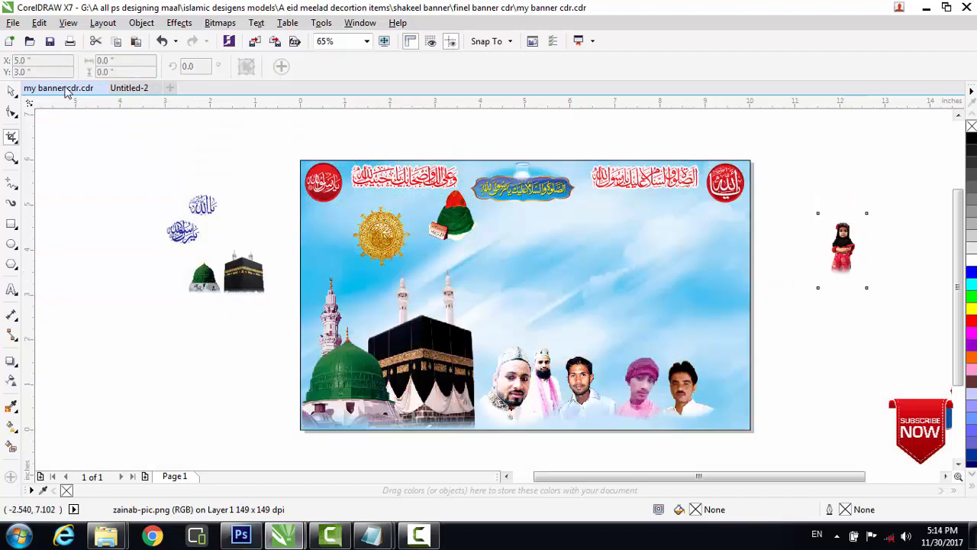
left_click(11, 92)
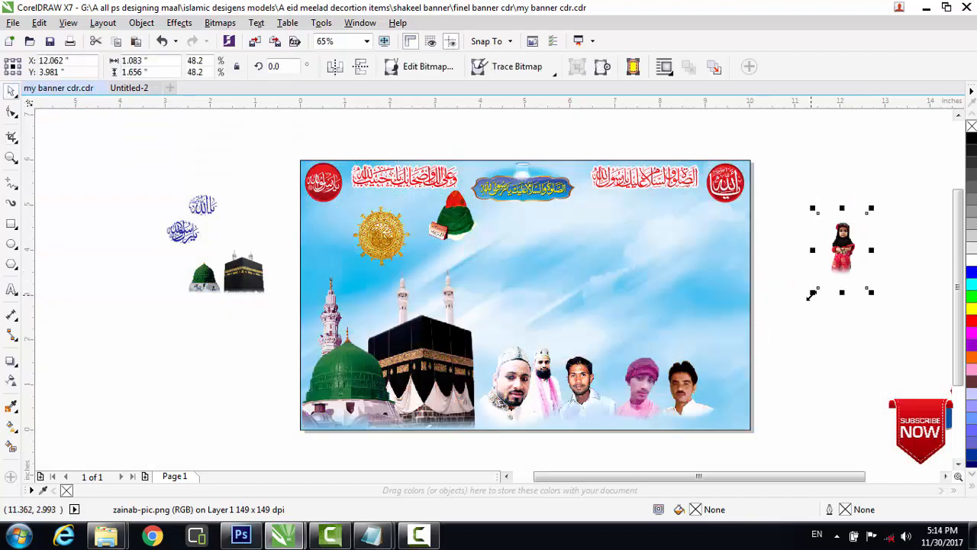
left_click_drag(812, 294, 780, 342)
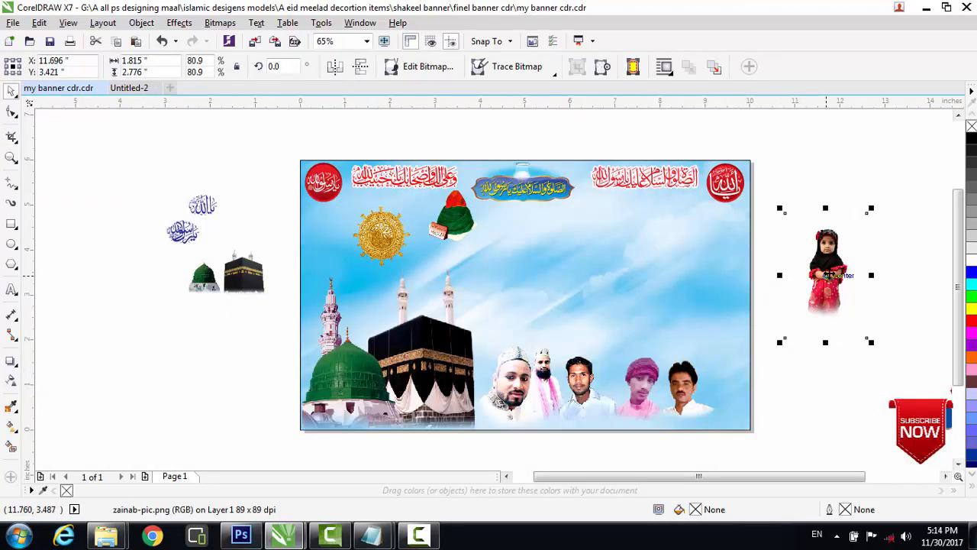
Move the girl's photo onto the banner beside the moustached man, at about X 9.581 and Y 1.066 inches.
left_click_drag(829, 274, 730, 378)
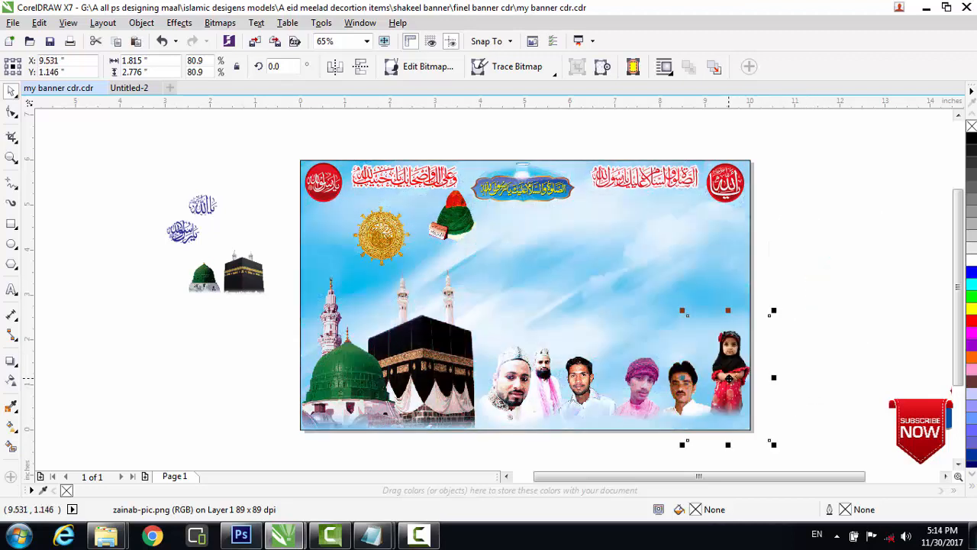
key("Down")
key("Down")
key("Down")
key("Down")
key("Down")
key("Down")
key("Down")
key("Down")
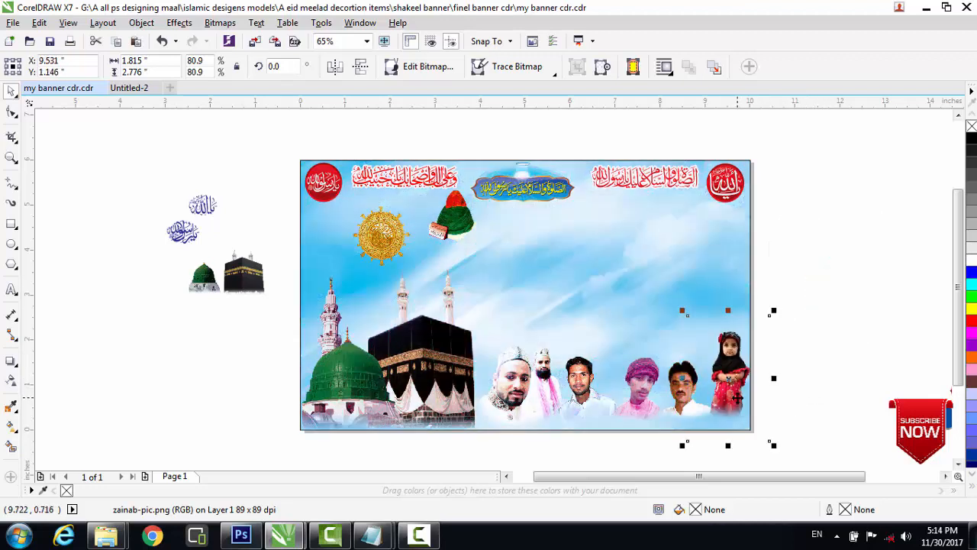
key("Right")
key("Right")
key("Right")
key("Right")
key("Right")
key("Right")
key("Right")
key("Right")
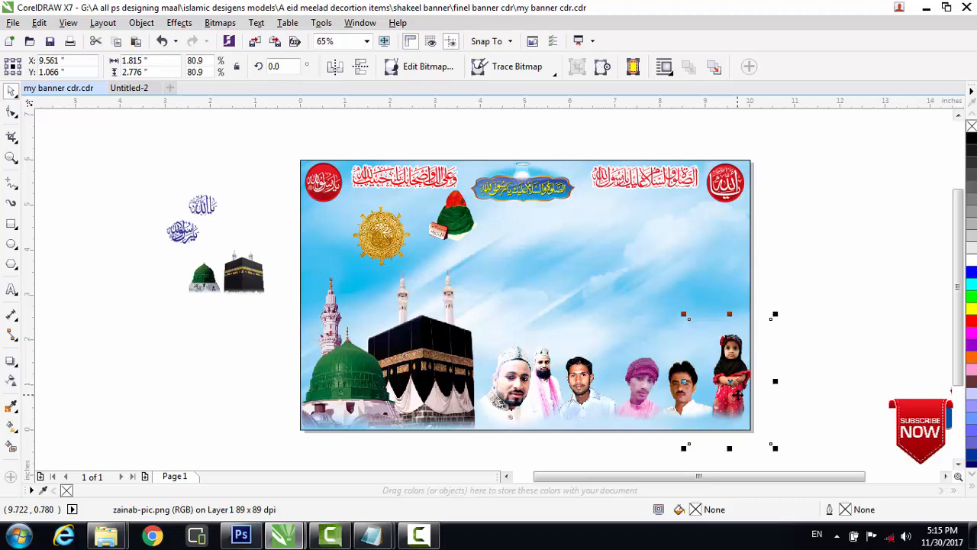
key("Left")
key("Left")
key("Left")
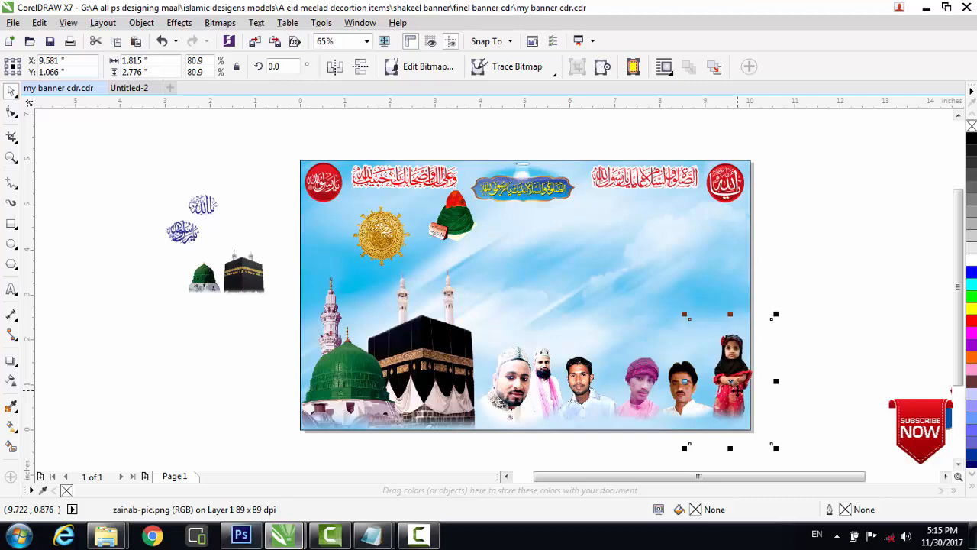
Lower the girl's photo toward the banner's bottom edge, to about X 9.571 and Y 0.916 inches.
key("Down")
key("Down")
key("Down")
key("Down")
key("Down")
key("Down")
key("Down")
key("Down")
key("Down")
key("Down")
key("Down")
key("Down")
key("Down")
key("Down")
key("Down")
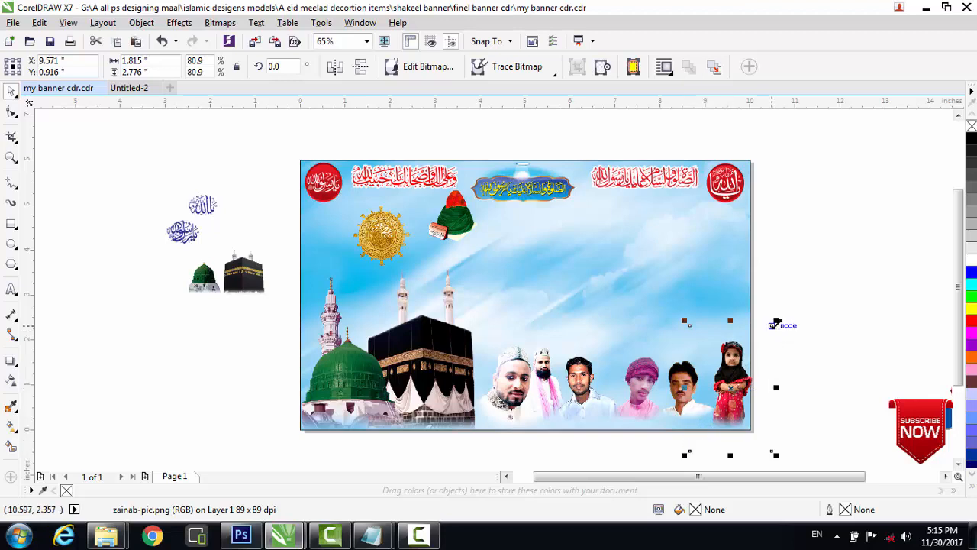
Enlarge the girl's photo to about 2.281 by 3.489 inches and nudge it to about X 9.493 and Y 1.193 inches.
left_click_drag(776, 322, 785, 308)
key("Left")
key("Left")
key("Left")
key("Left")
key("Left")
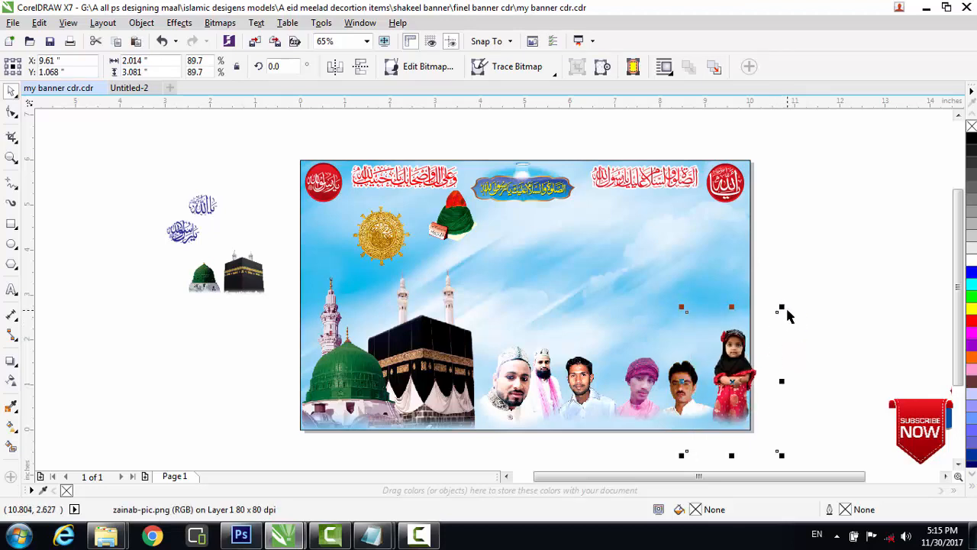
left_click_drag(782, 308, 791, 289)
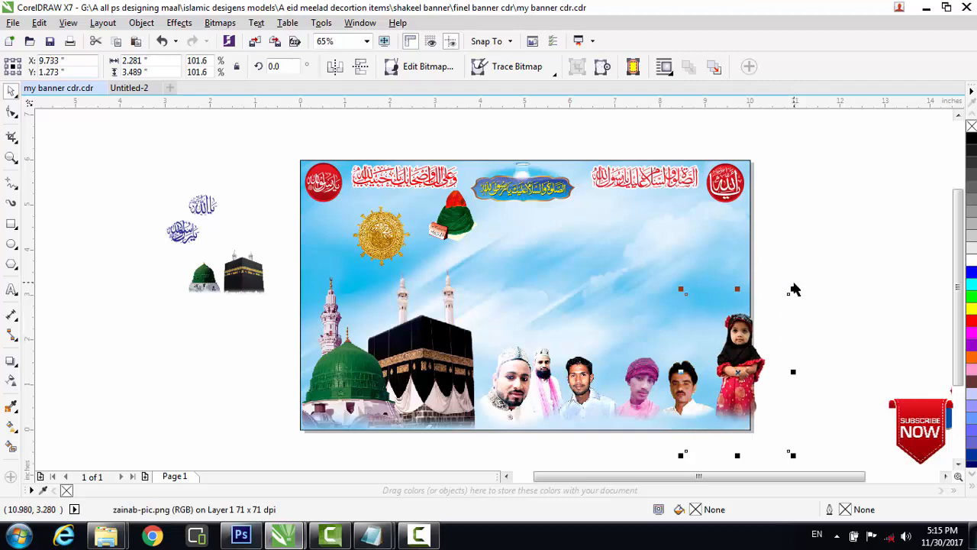
key("Left")
key("Left")
key("Left")
key("Left")
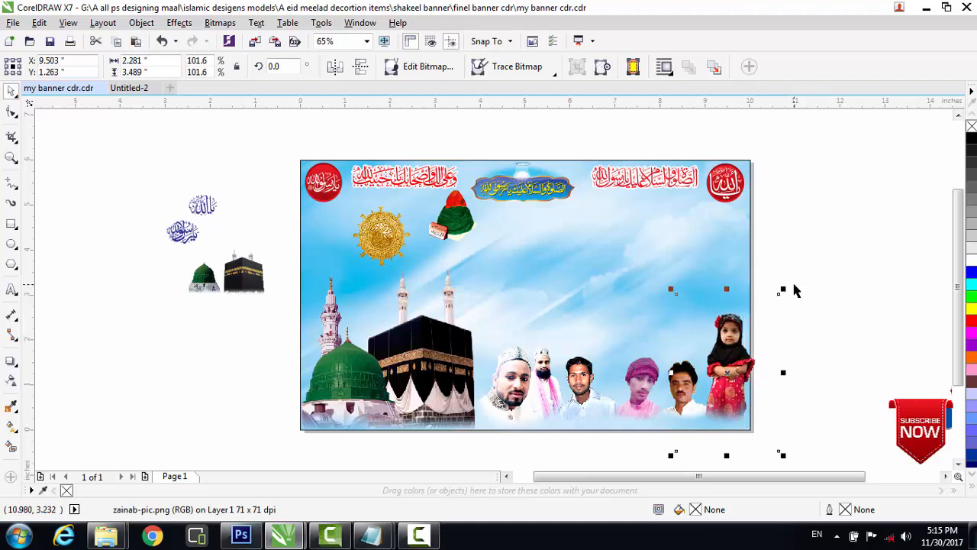
key("Down")
key("Down")
key("Down")
key("Down")
key("Down")
key("Down")
key("Down")
key("Left")
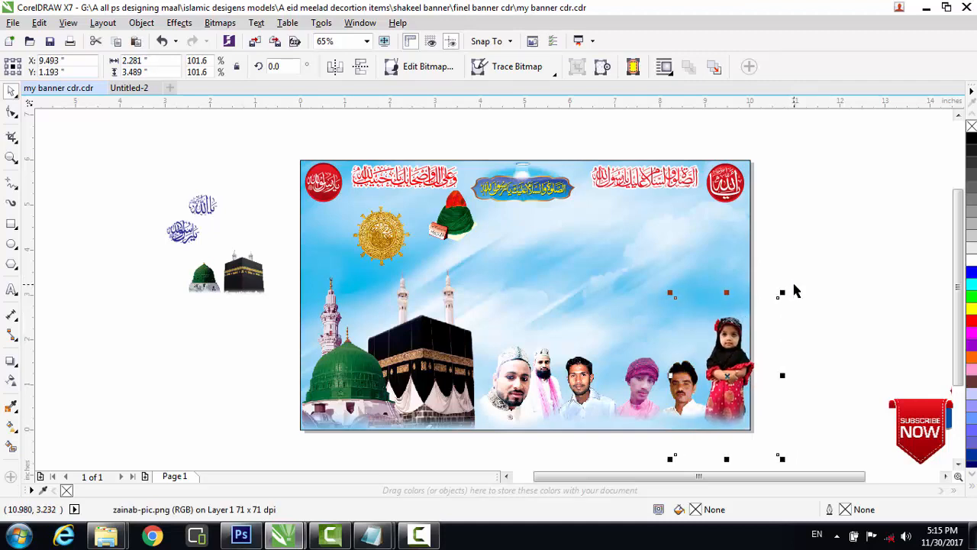
Reduce the girl's photo to about 2.117 by 3.238 inches and nudge it to about X 9.431 and Y 1.158 inches.
left_click_drag(779, 456, 773, 451)
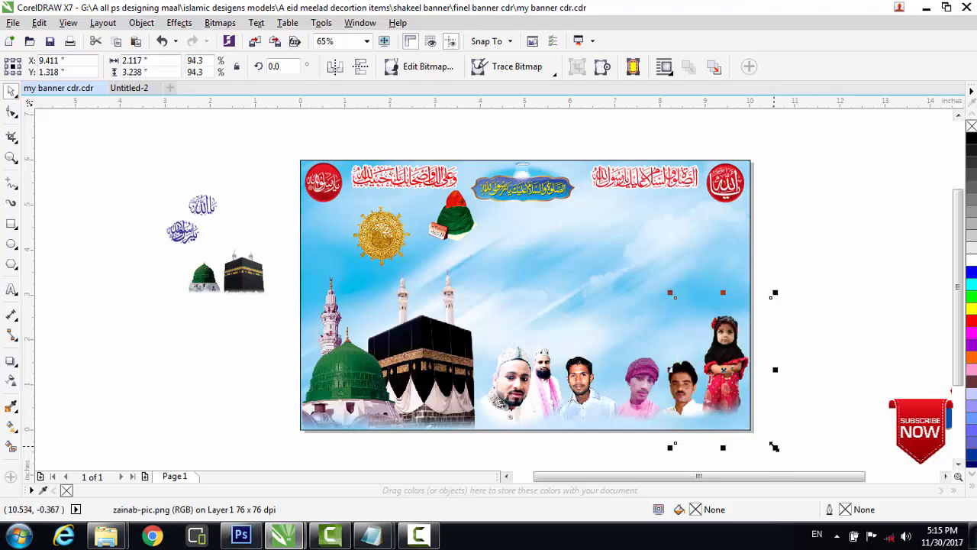
key("Down")
key("Down")
key("Down")
key("Down")
key("Down")
key("Down")
key("Down")
key("Down")
key("Down")
key("Down")
key("Down")
key("Down")
key("Down")
key("Down")
key("Right")
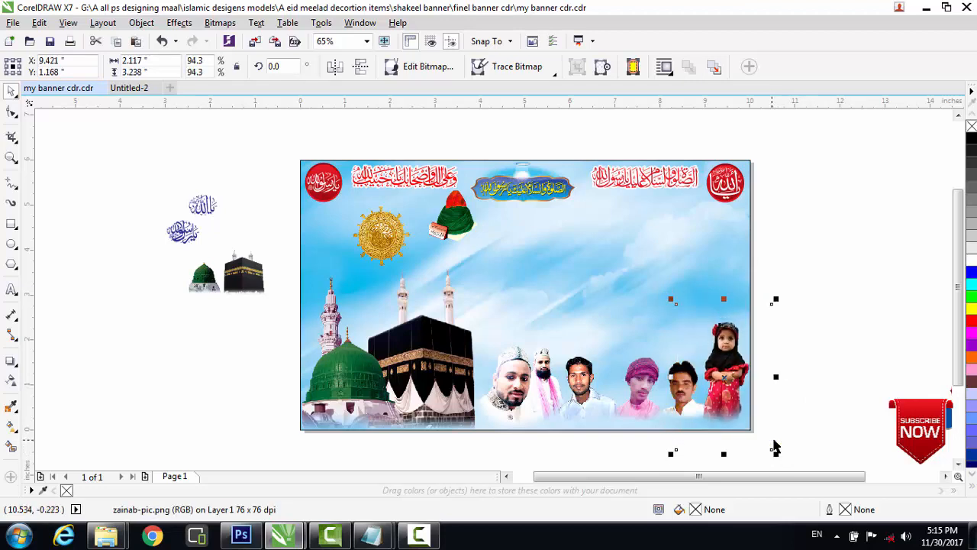
key("Right")
key("Right")
key("Right")
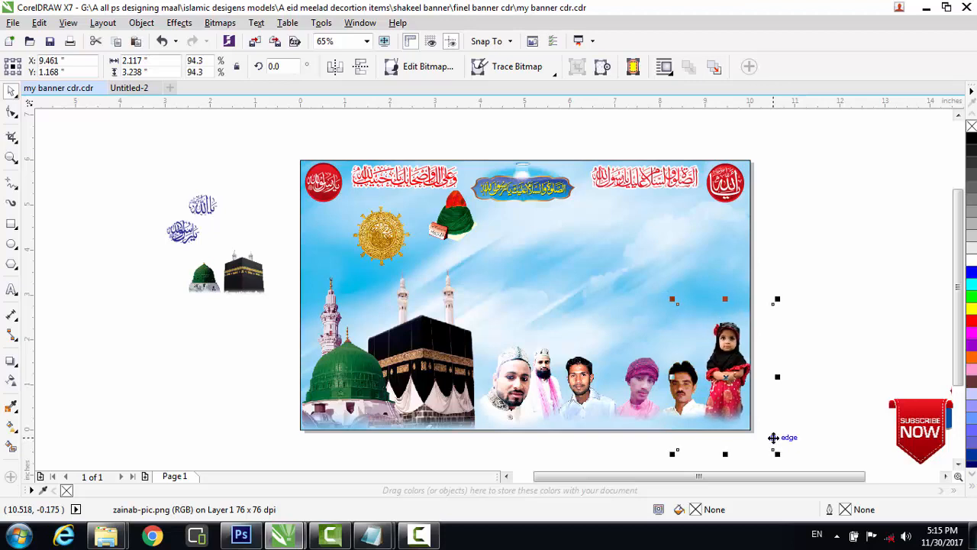
key("Left")
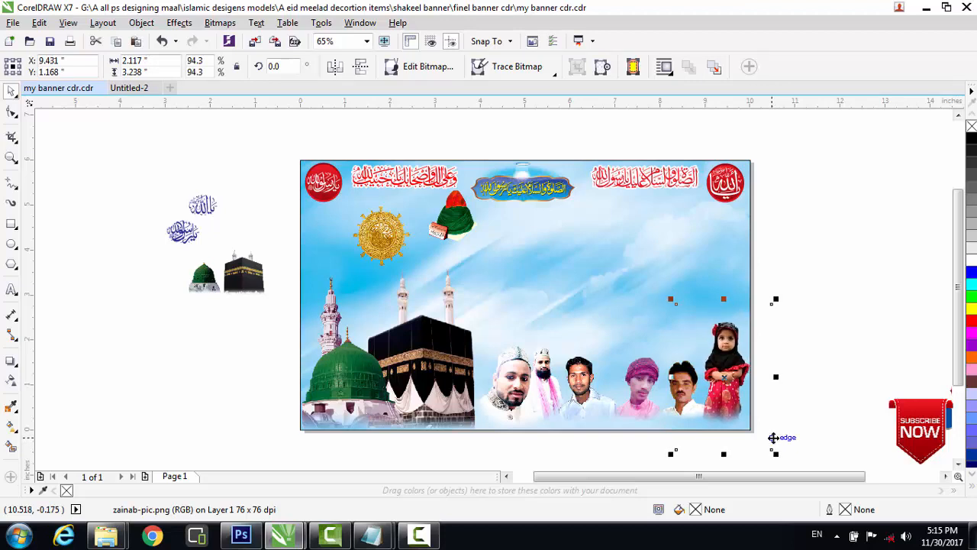
key("Down")
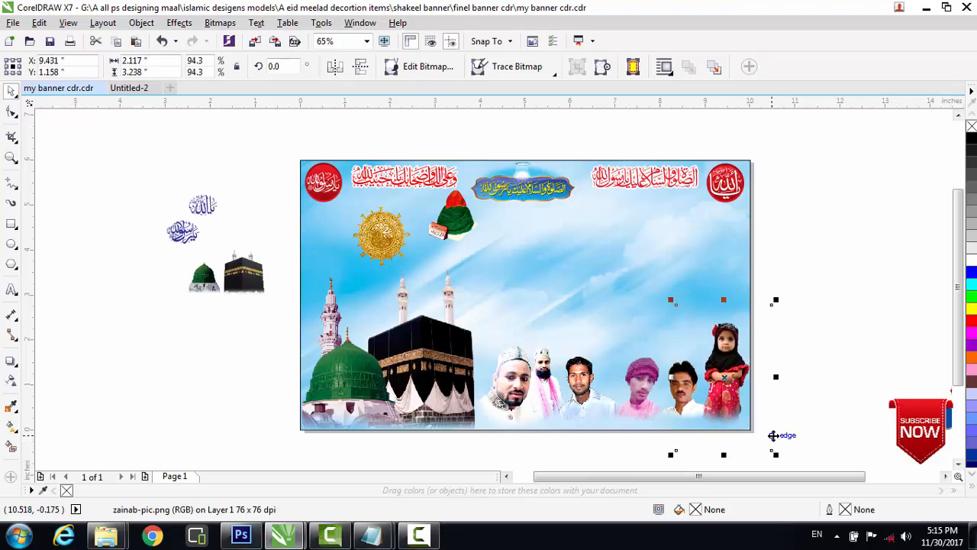
left_click(823, 334)
Import eid-meelad-name1 from the "A allah moammad sw names" folder on drive G and place it left of the banner, about 2.452 by 1.856 inches.
left_click(13, 22)
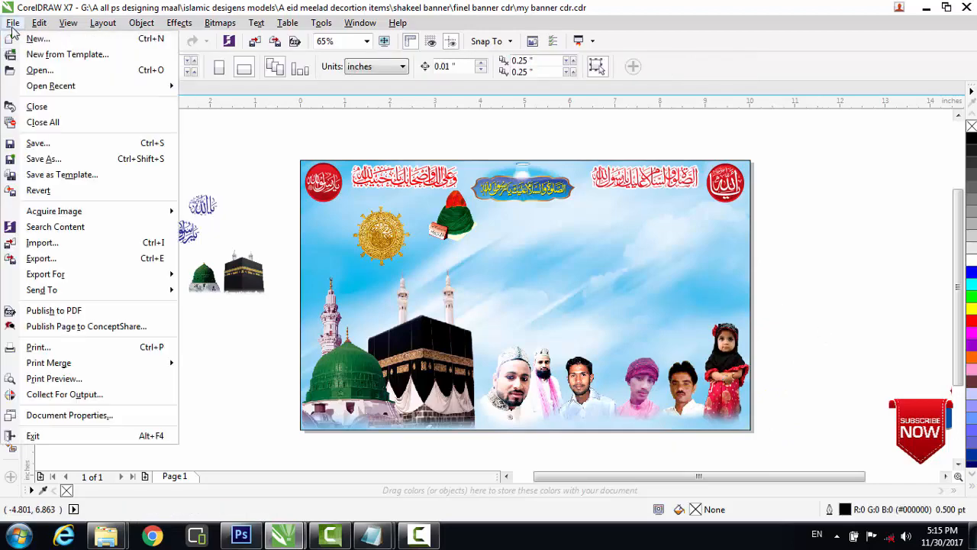
left_click(44, 243)
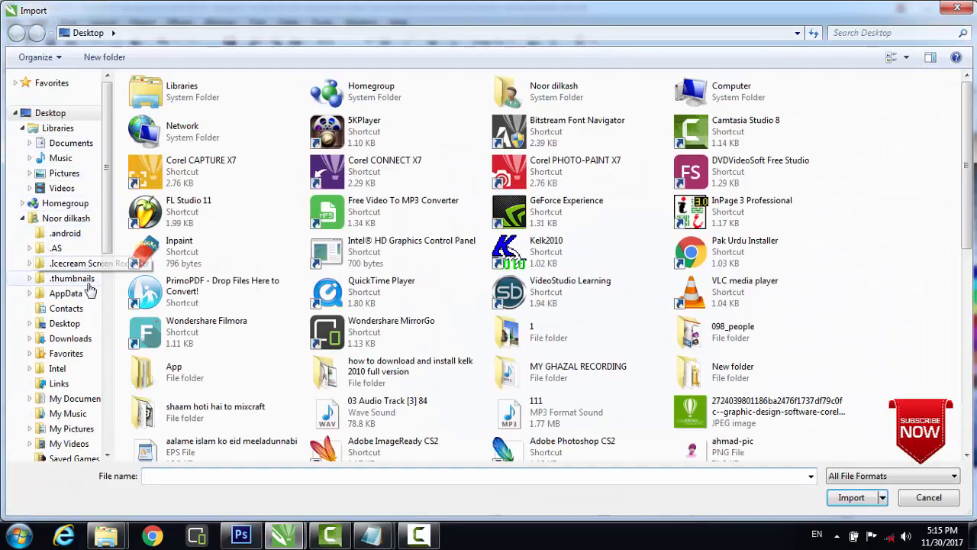
left_click_drag(108, 191, 107, 356)
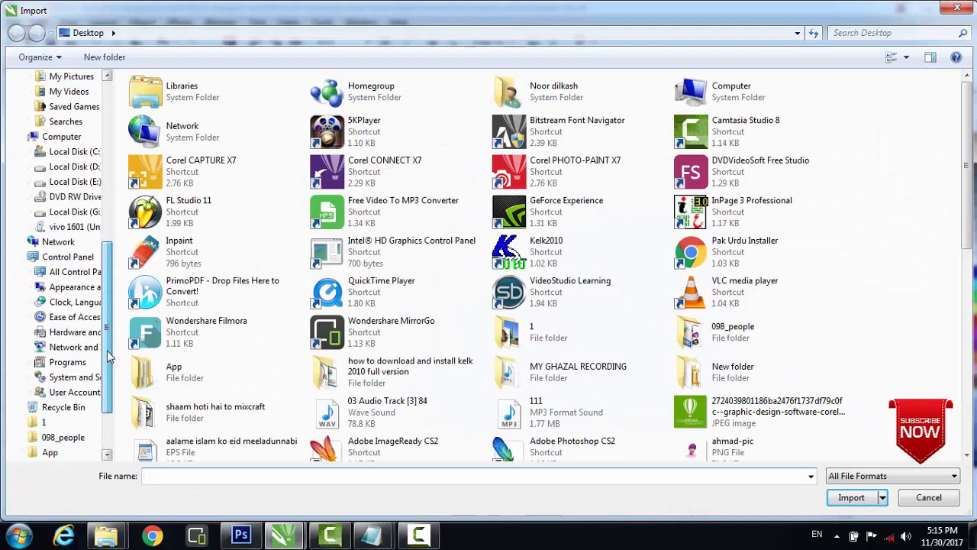
left_click(80, 216)
double_click(163, 126)
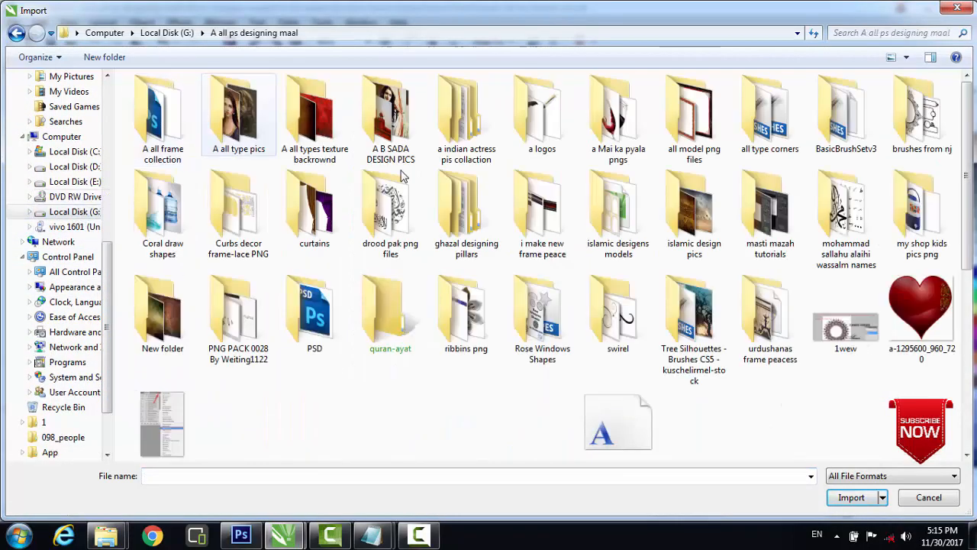
double_click(622, 206)
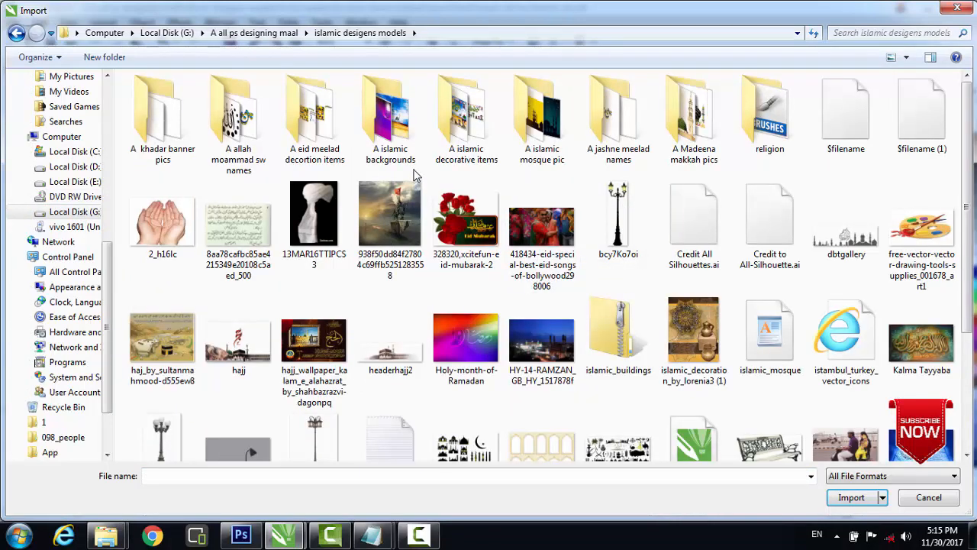
double_click(260, 113)
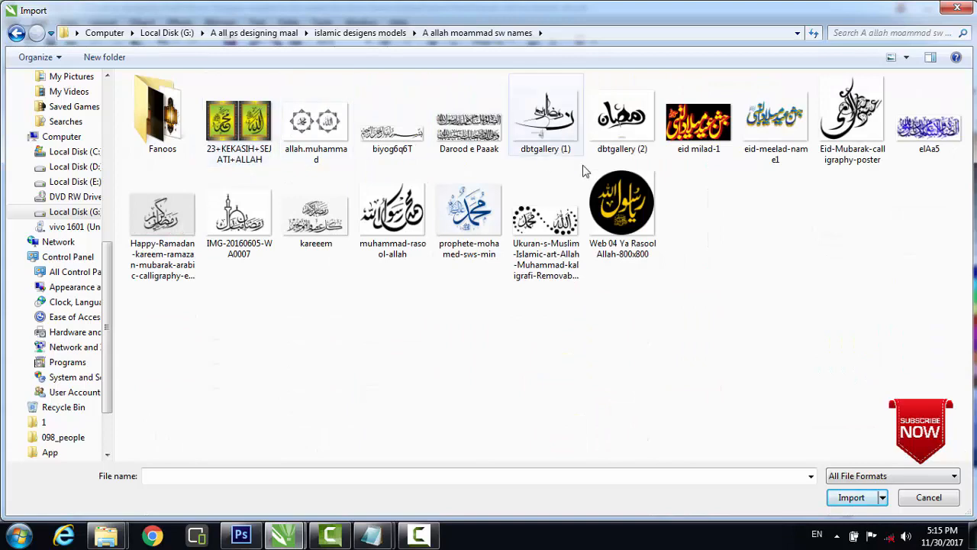
left_click(772, 113)
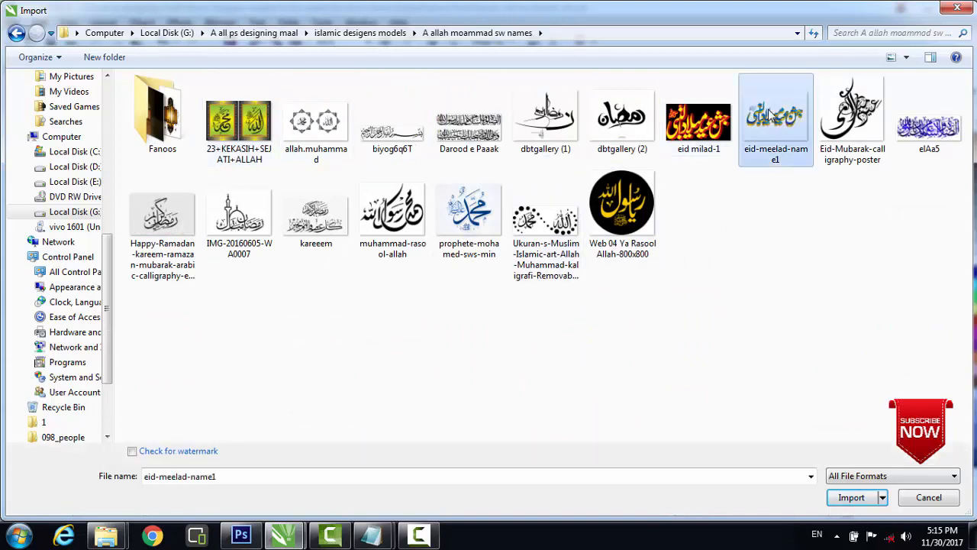
left_click(852, 497)
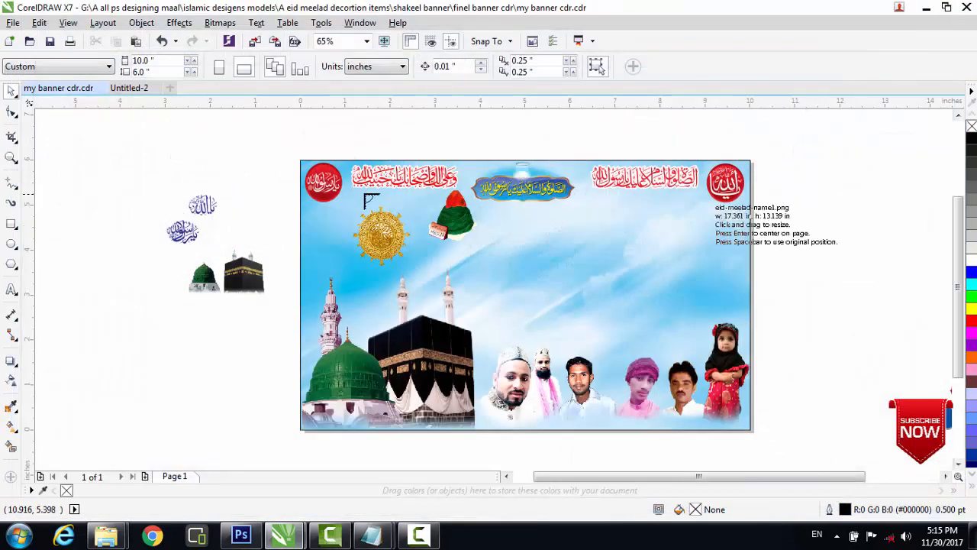
left_click_drag(58, 154, 160, 311)
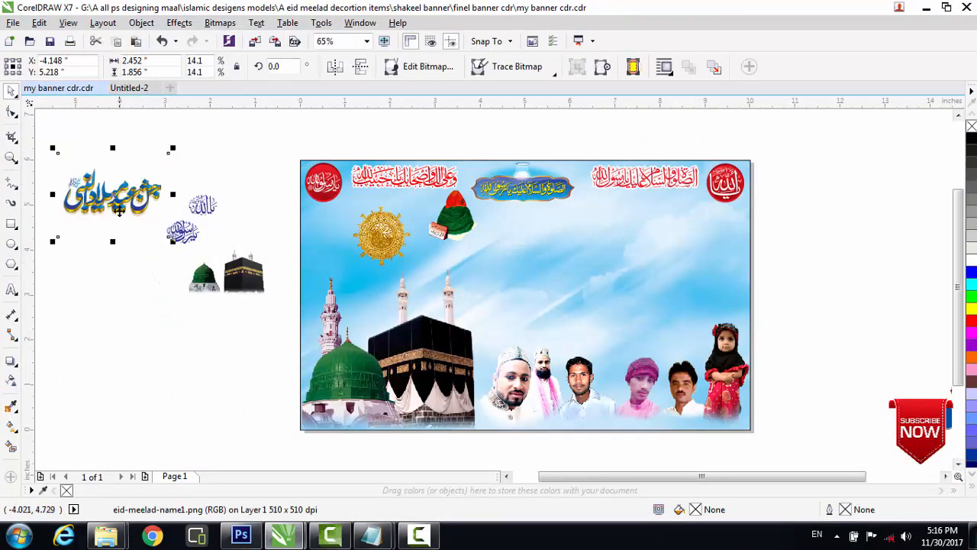
Enlarge the Eid Meelad calligraphy to about 5.413 by 4.097 inches and position it above the photo row at about X 6.696 and Y 3.36 inches.
left_click_drag(112, 195, 603, 255)
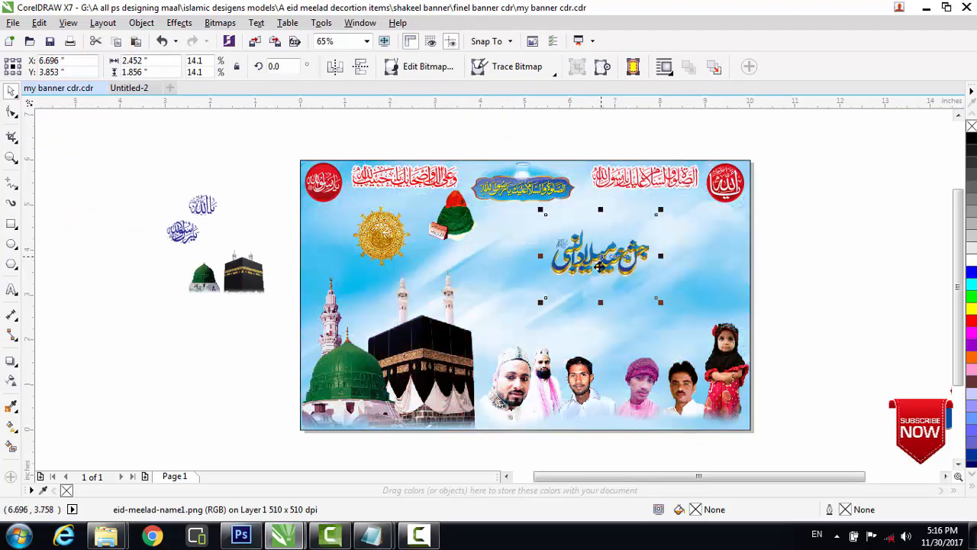
left_click_drag(541, 302, 410, 402)
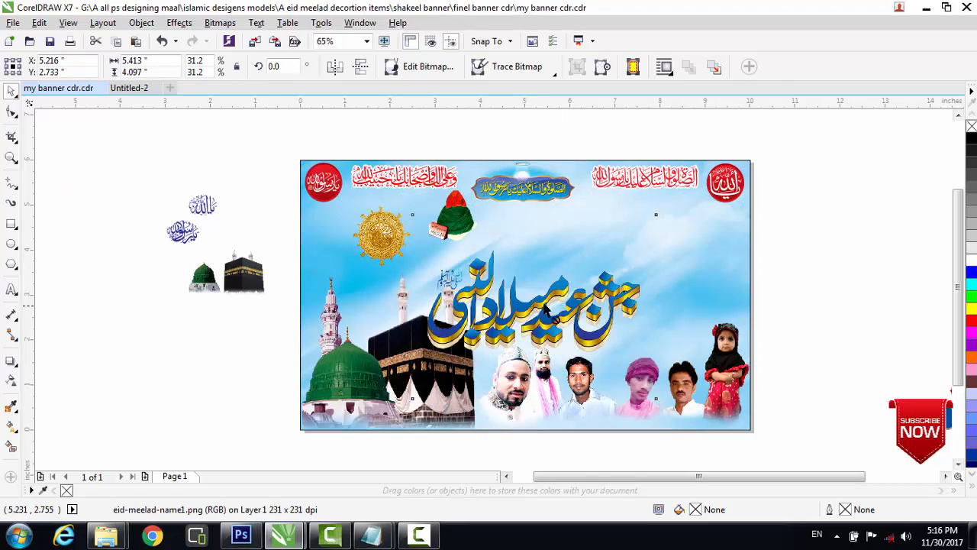
left_click_drag(535, 307, 584, 288)
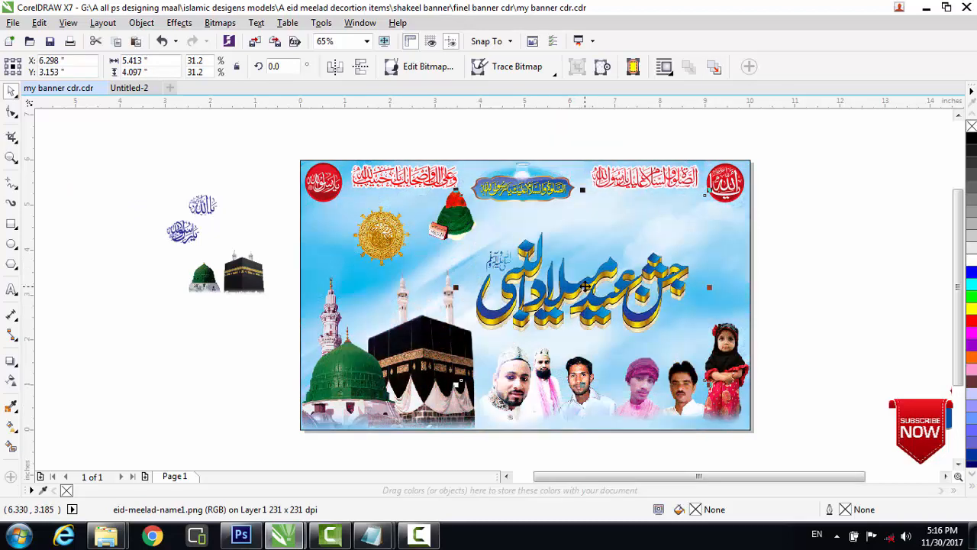
left_click_drag(585, 286, 602, 278)
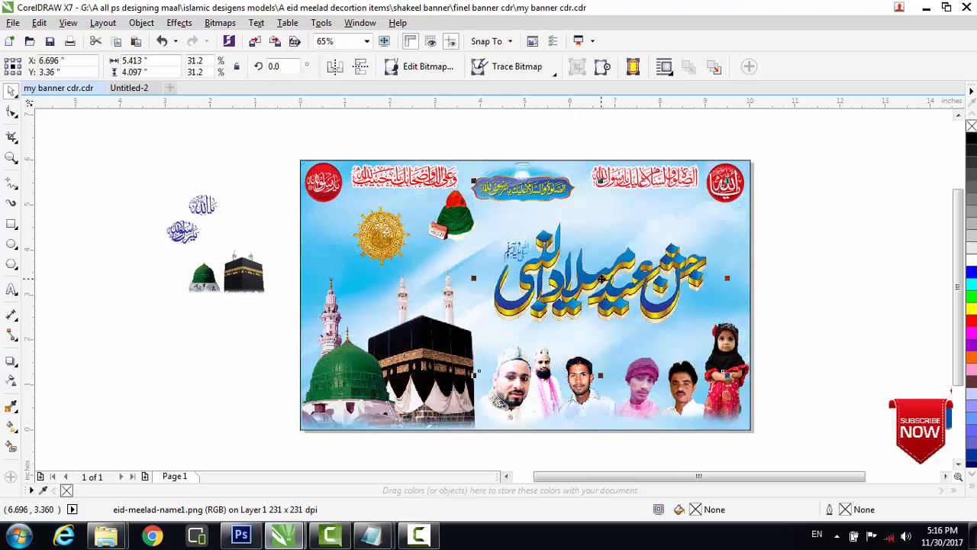
left_click(826, 253)
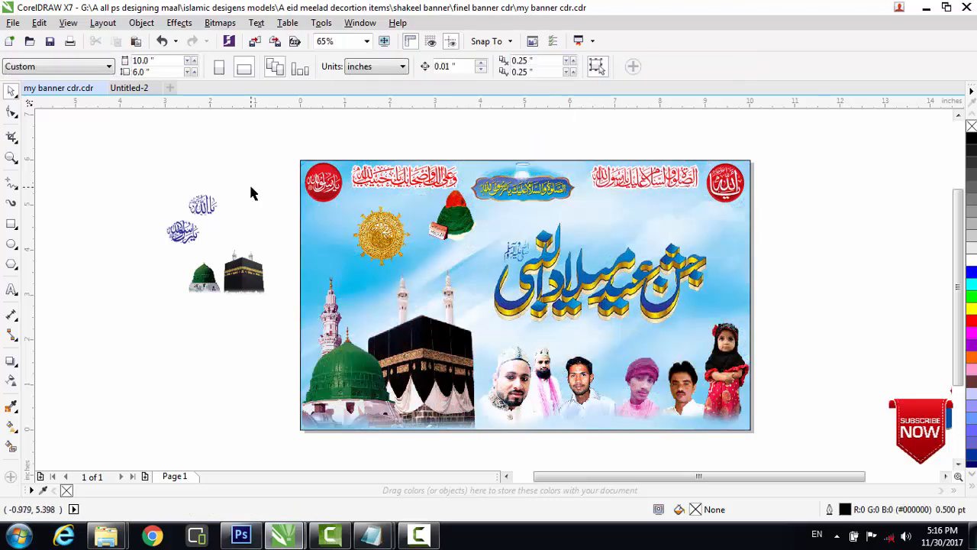
Import "aalame islam ko eid meeladunnabi.eps 1" from drive G's "A urdu pdf. poetry collections" folder as editable text, placed beside the banner at about 2.516 by 0.685 inches.
left_click(11, 23)
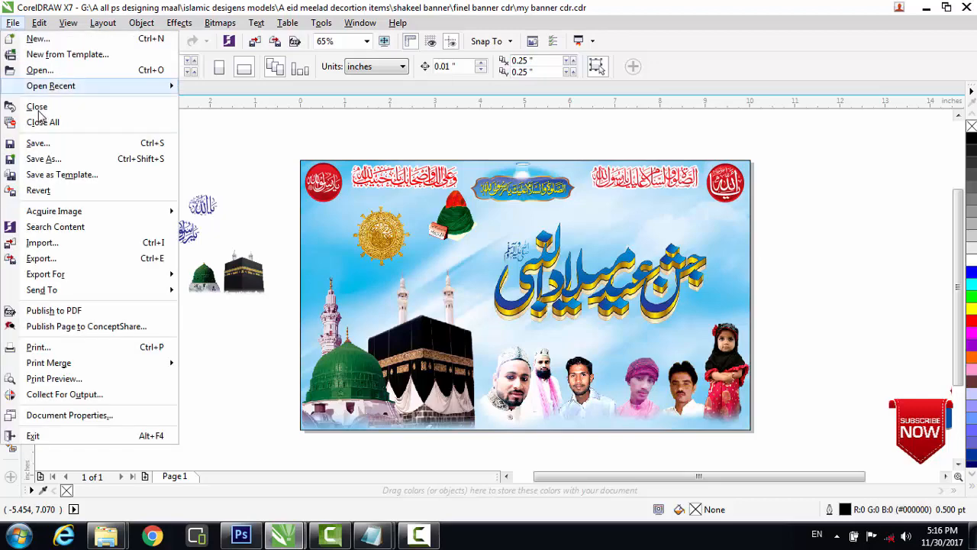
left_click(61, 246)
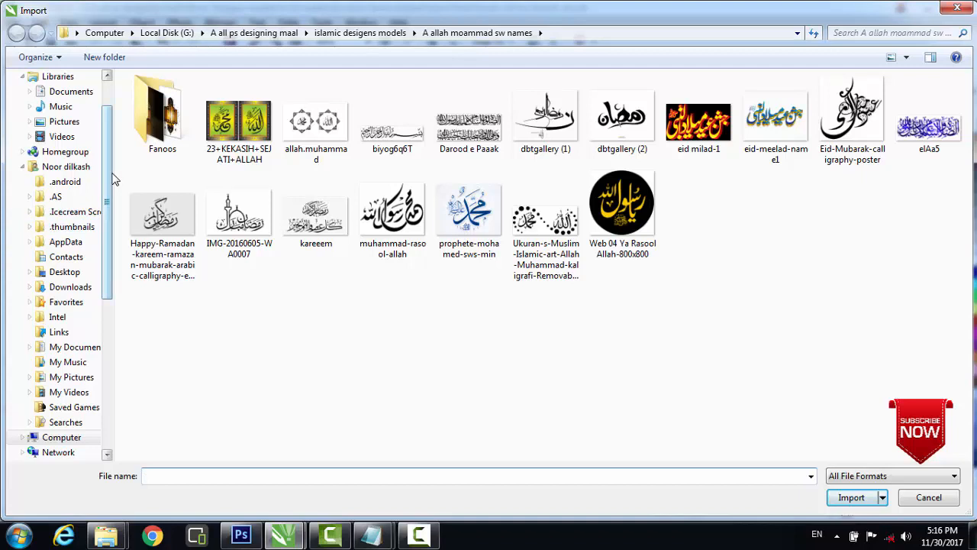
left_click_drag(112, 173, 113, 329)
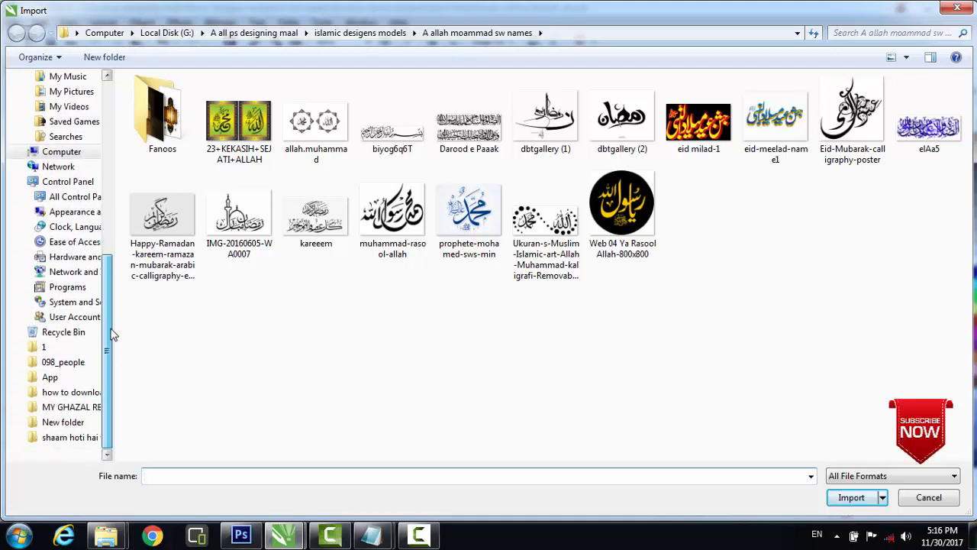
left_click(23, 152)
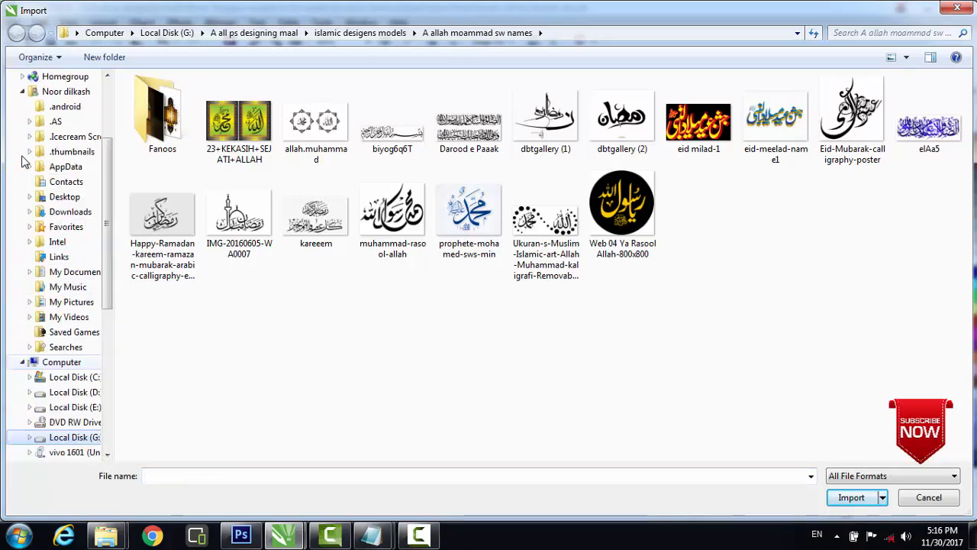
left_click(94, 438)
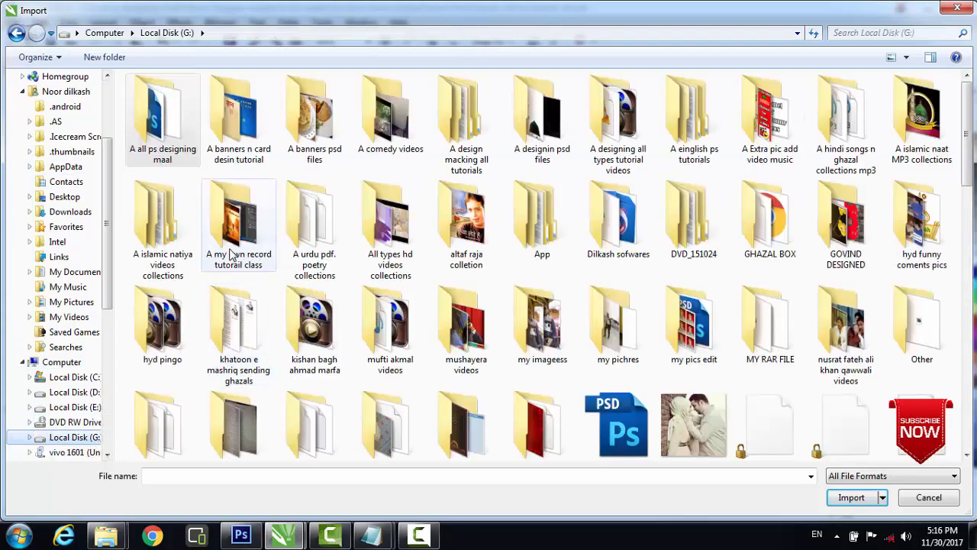
double_click(302, 220)
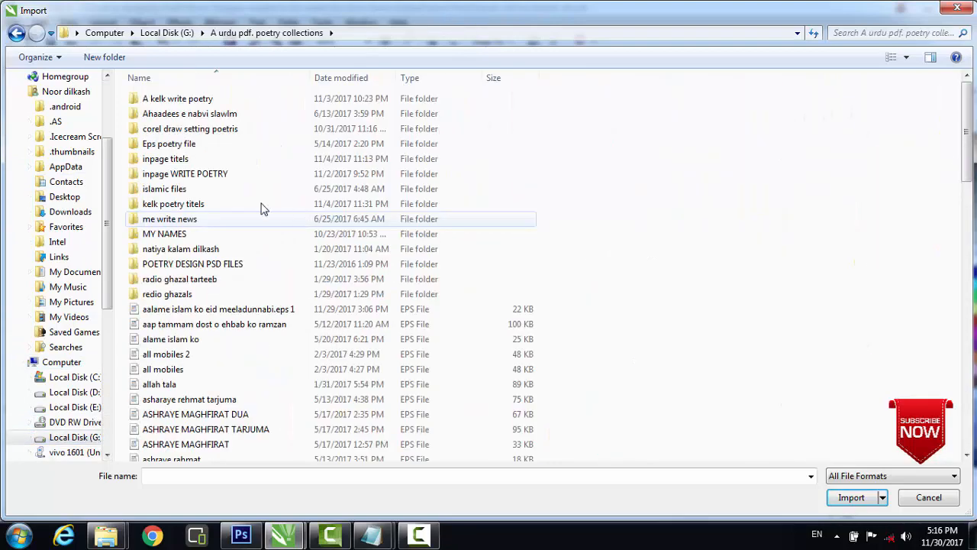
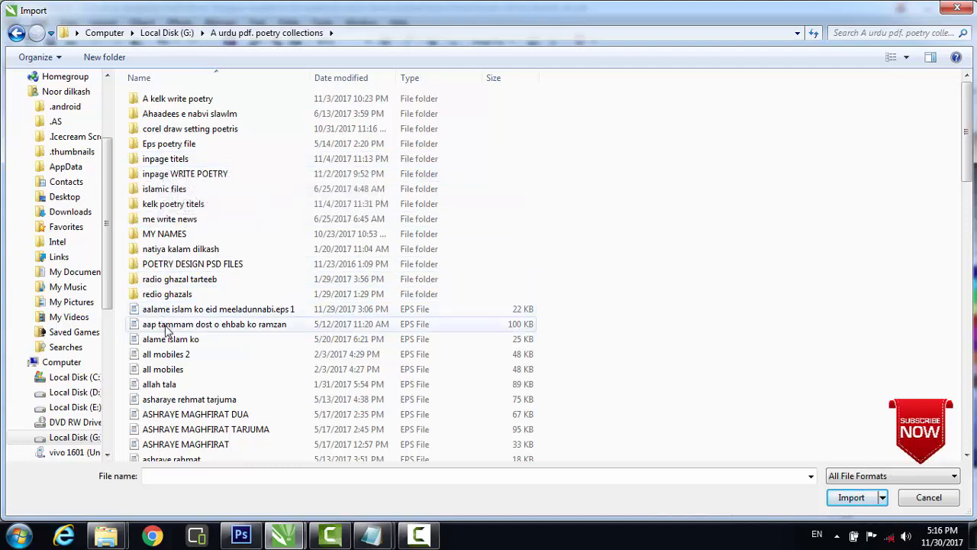
left_click(418, 535)
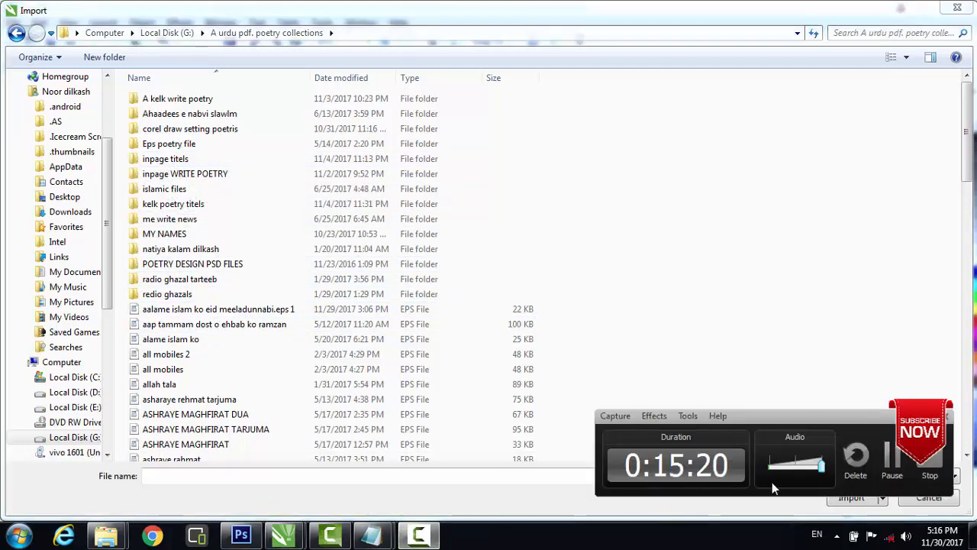
left_click(893, 458)
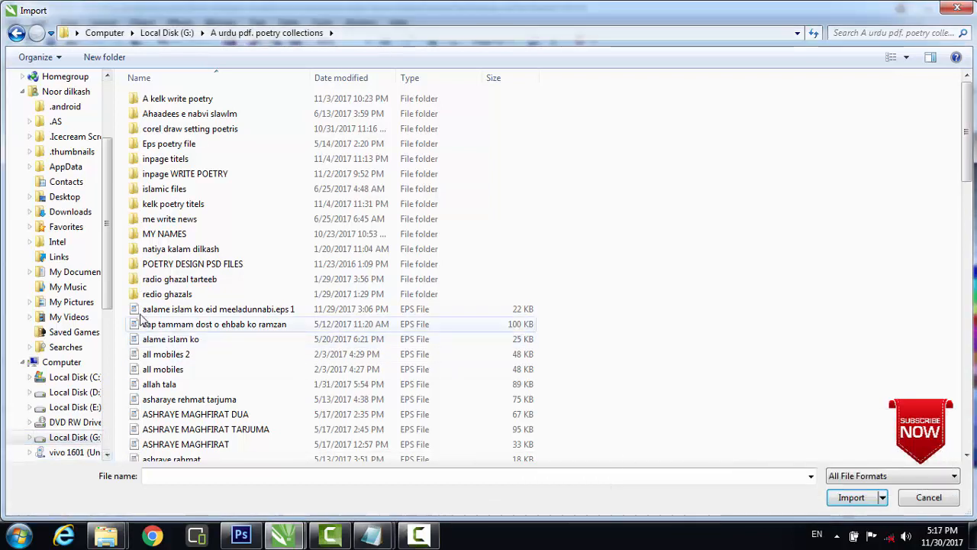
left_click(230, 313)
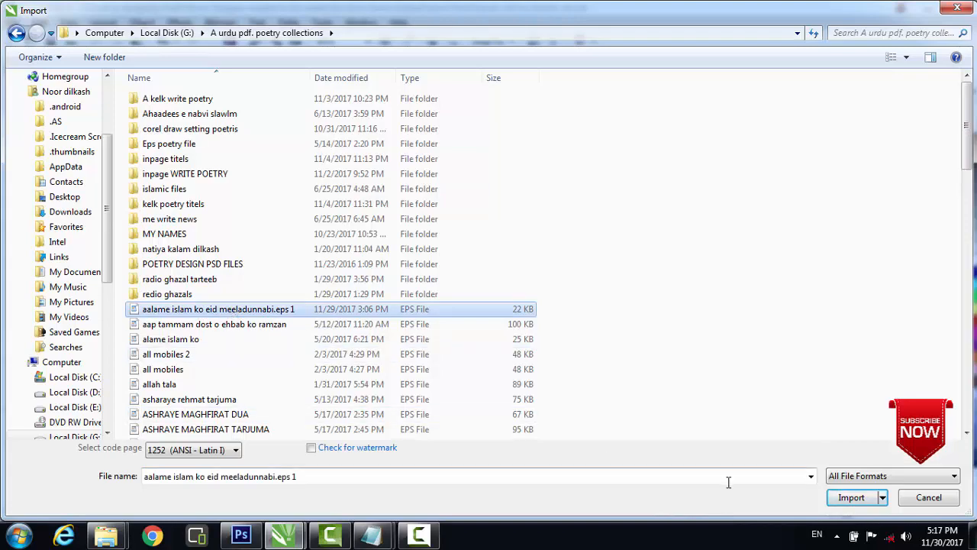
left_click(848, 497)
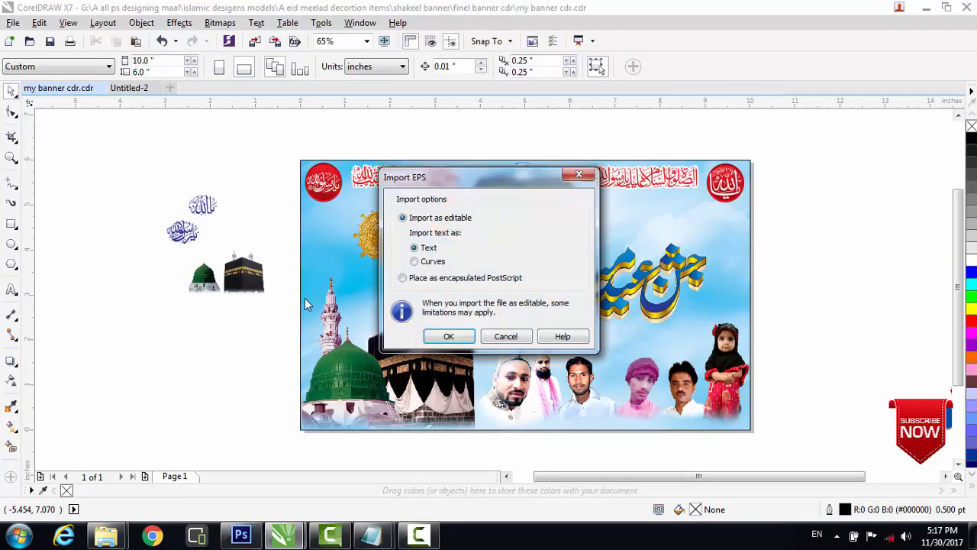
left_click(450, 337)
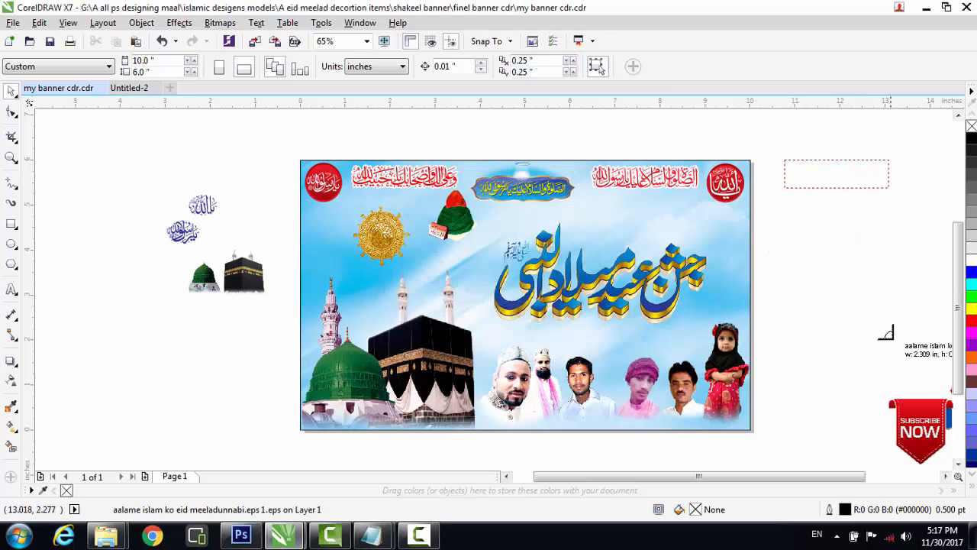
left_click_drag(785, 159, 898, 346)
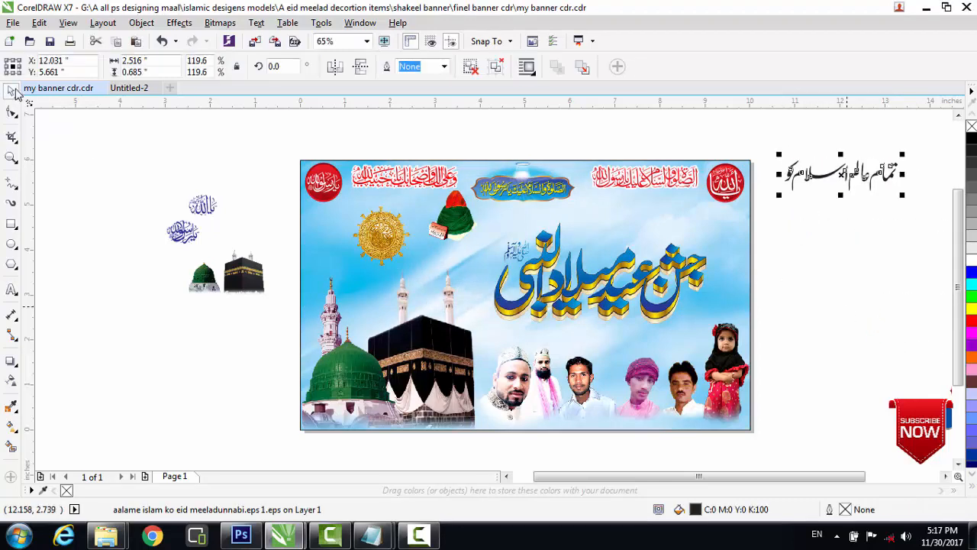
Ungroup the imported Urdu line into separate objects.
left_click(854, 214)
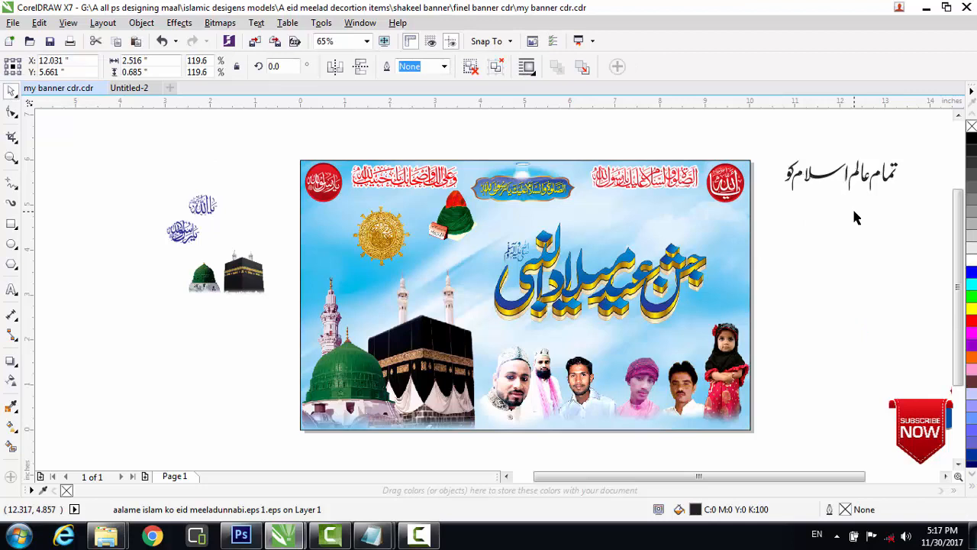
left_click(878, 177)
left_click(497, 66)
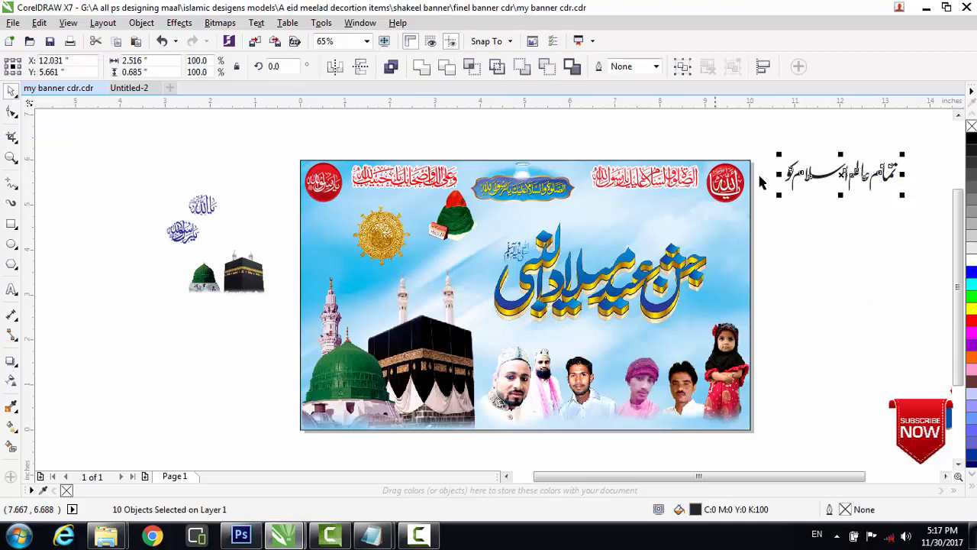
left_click(888, 222)
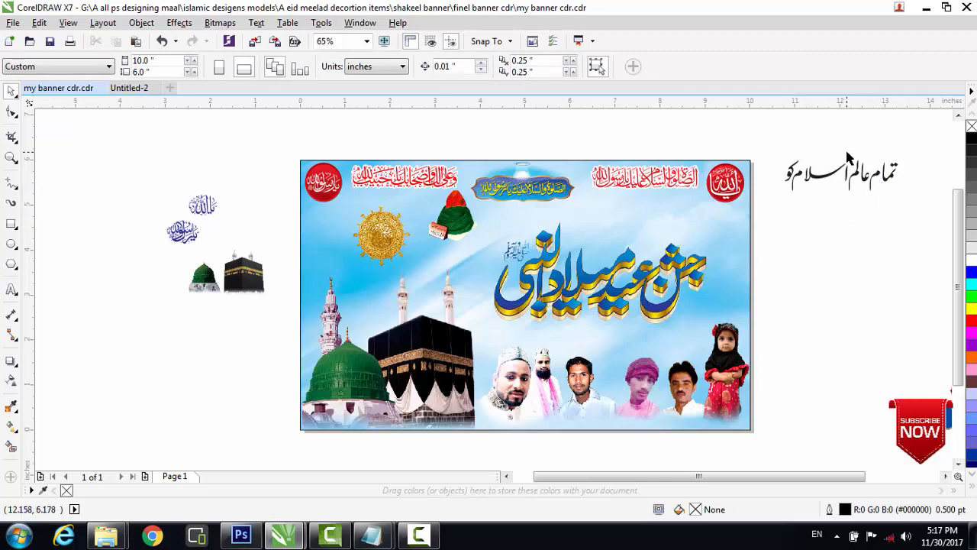
Move the word "عالم" above "اسلام", to about X 11.734 and Y 6.086 inches.
left_click_drag(860, 208, 868, 212)
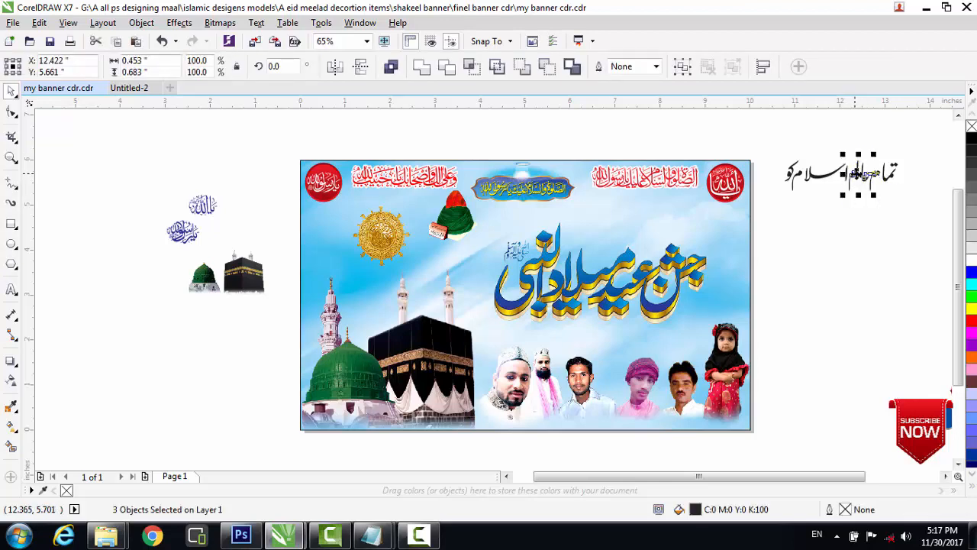
mouse_move(859, 174)
left_mouse_down()
mouse_move(828, 153)
mouse_move(843, 177)
left_mouse_up()
key("Escape")
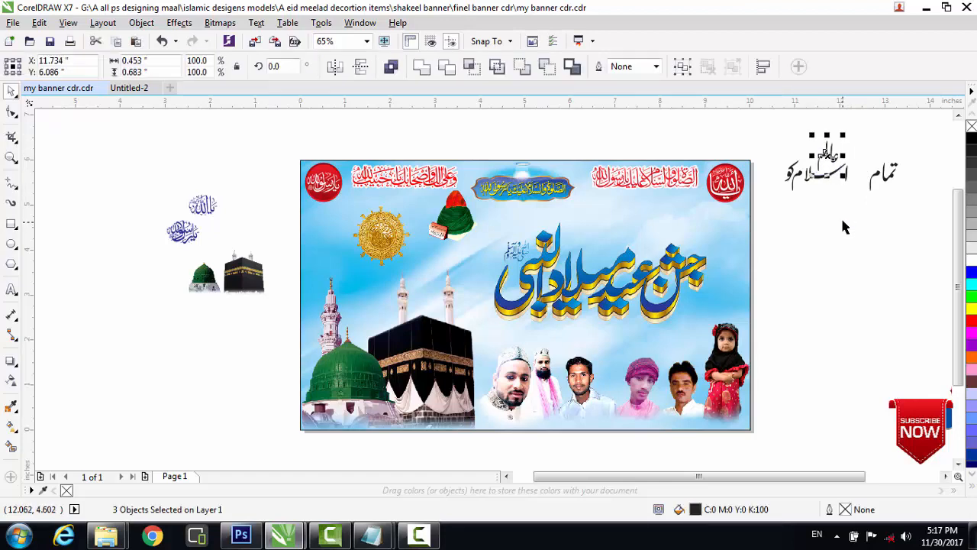
left_click(850, 204)
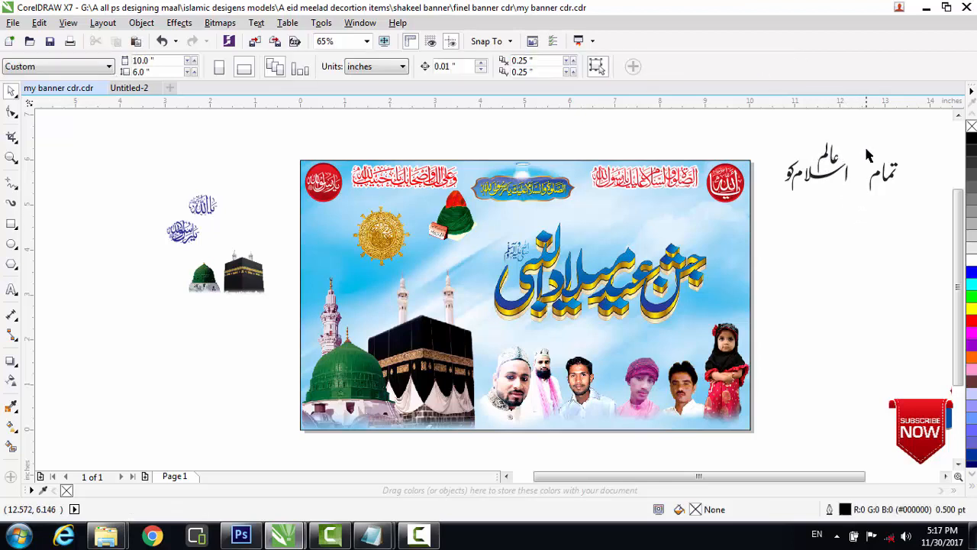
Move the word "تمام" close to "اسلام" and nudge it to about X 12.537 and Y 5.85 inches.
left_click_drag(866, 146, 867, 181)
key("Down")
key("Down")
key("Down")
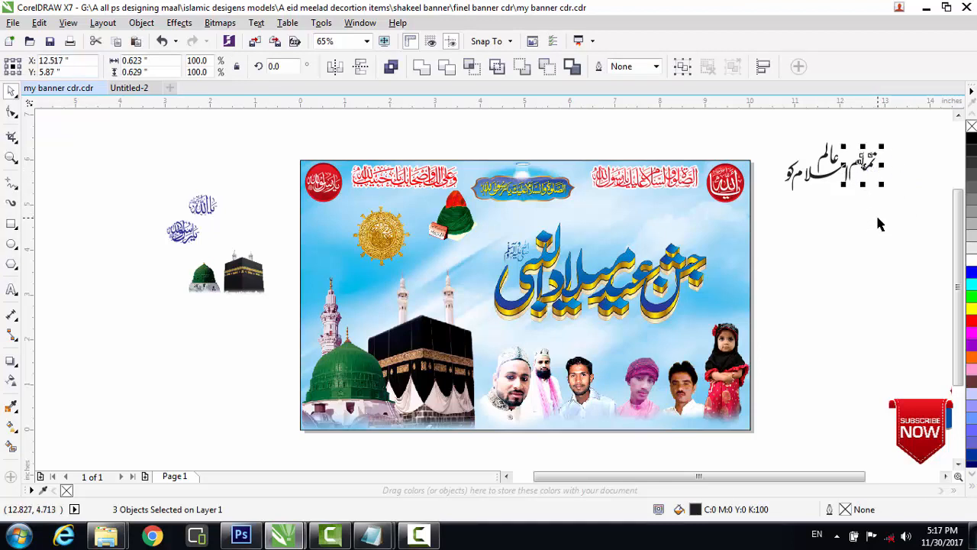
key("Right")
key("Down")
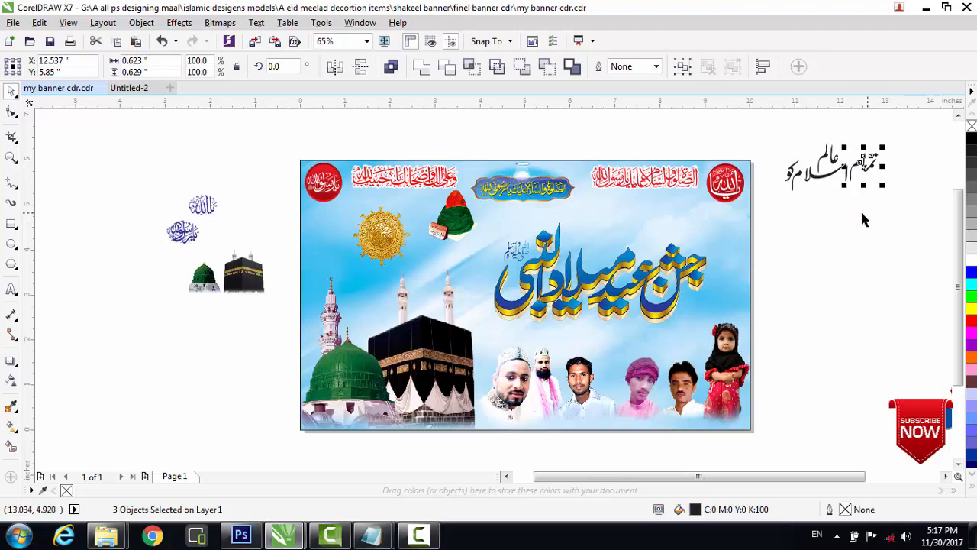
left_click(847, 213)
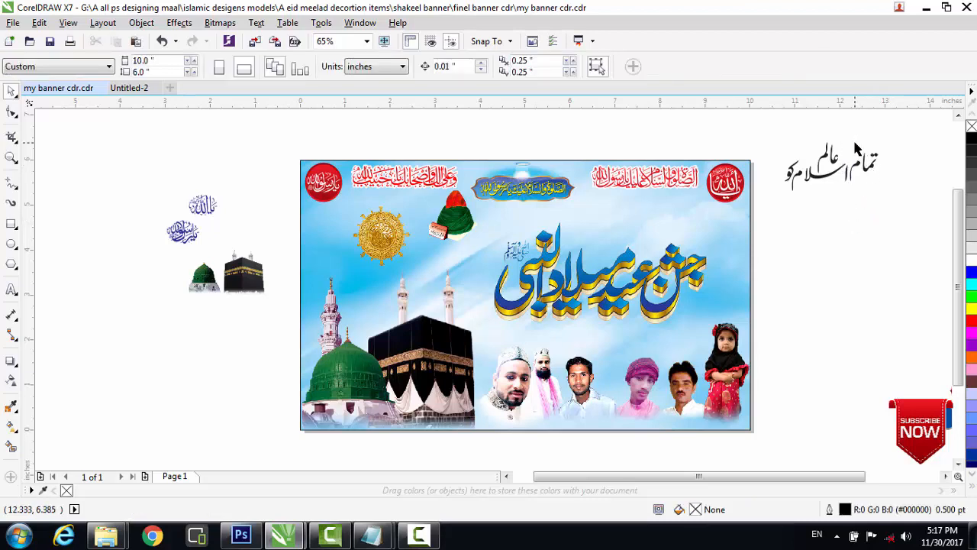
left_click_drag(848, 203, 846, 204)
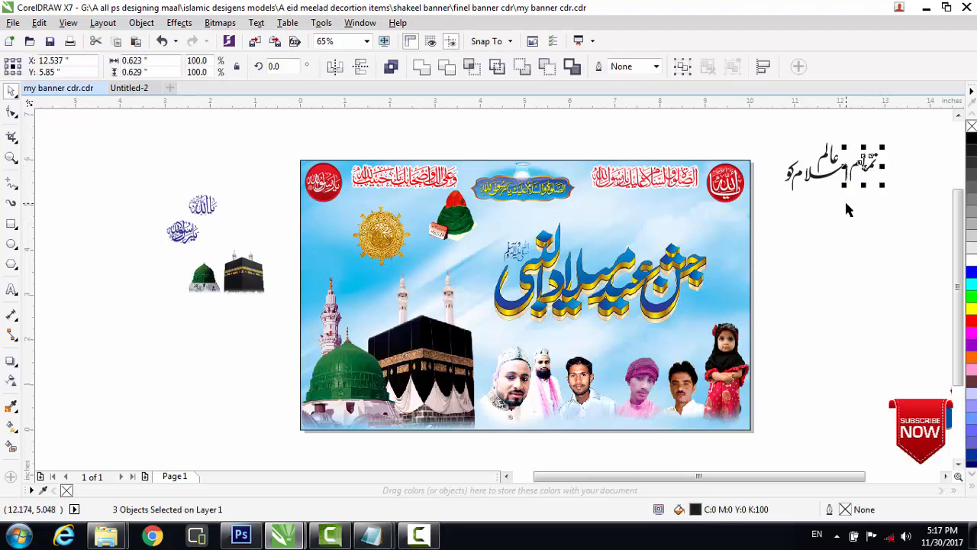
key("Down")
key("Down")
left_click(852, 207)
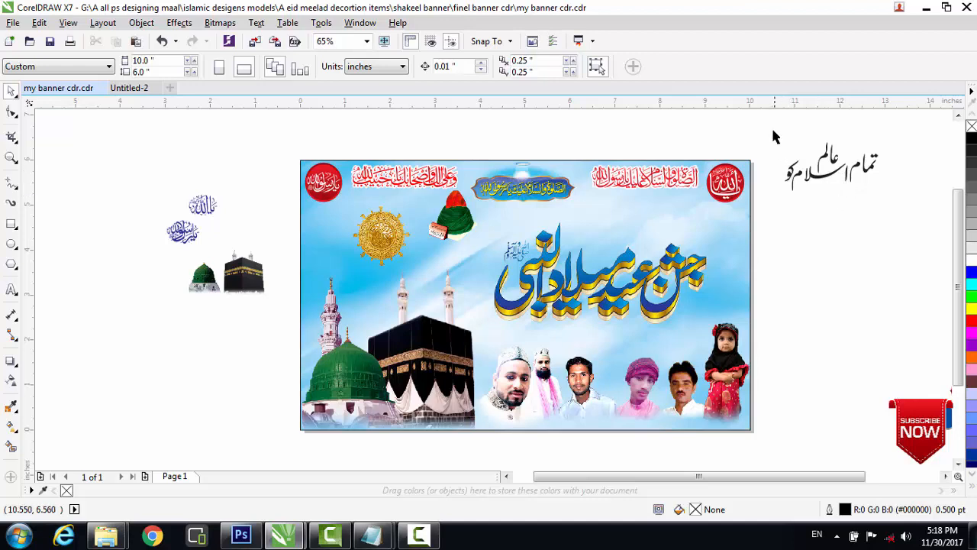
Move all pieces of the Urdu line onto the banner at about X 8.282 and Y 4.727 inches and group them.
left_click_drag(773, 136, 890, 202)
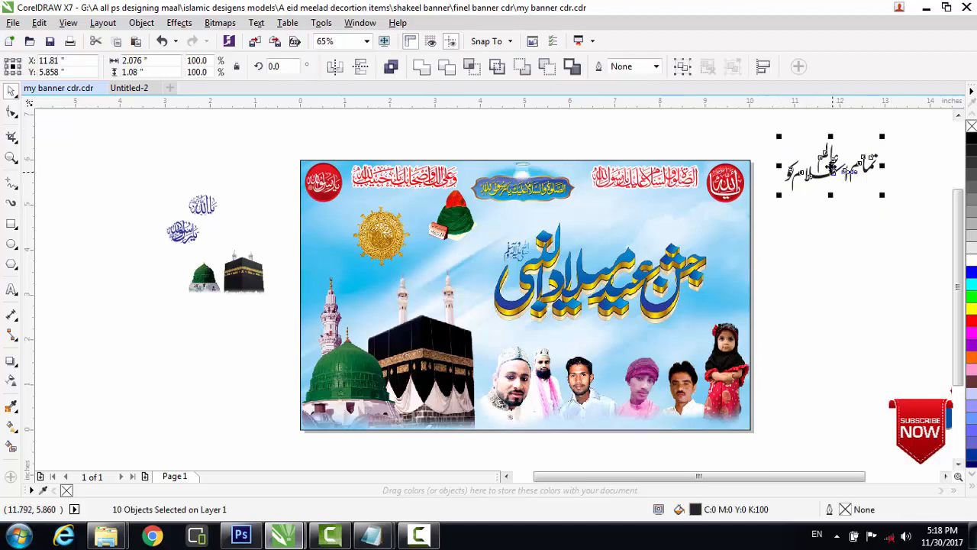
left_click_drag(831, 164, 687, 225)
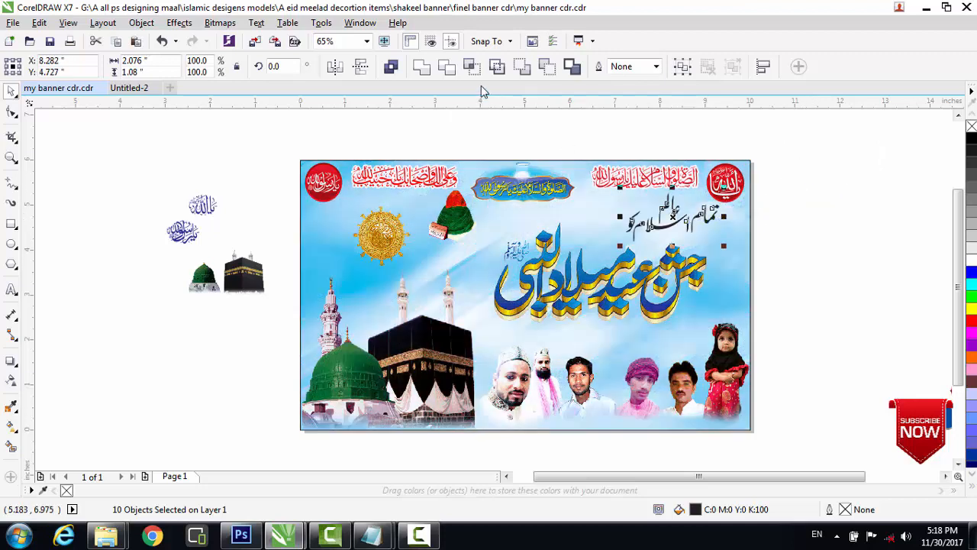
right_click(674, 203)
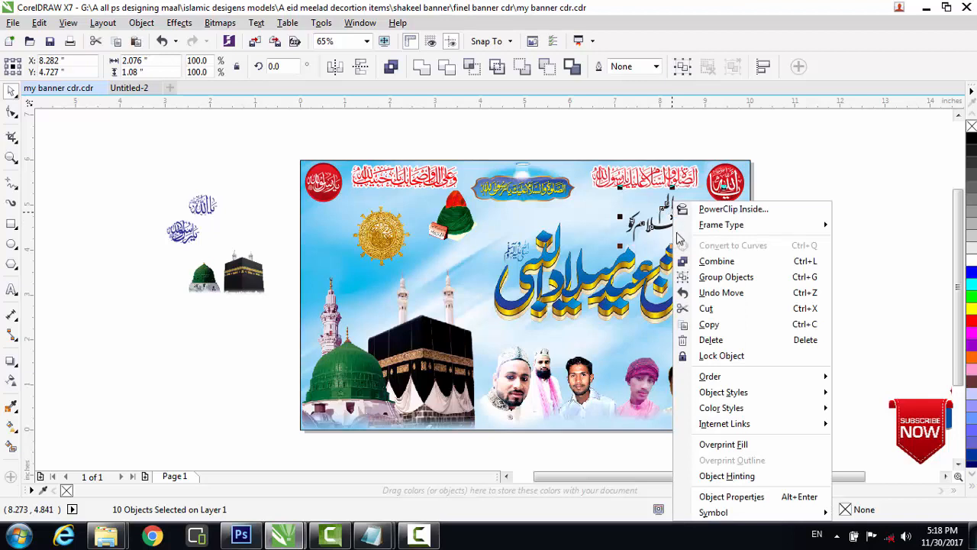
left_click(691, 277)
Reduce the grouped Urdu line to about 1.936 by 1.007 inches and position it above the calligraphy title at about X 8.041 and Y 4.721 inches.
left_click_drag(721, 247, 717, 247)
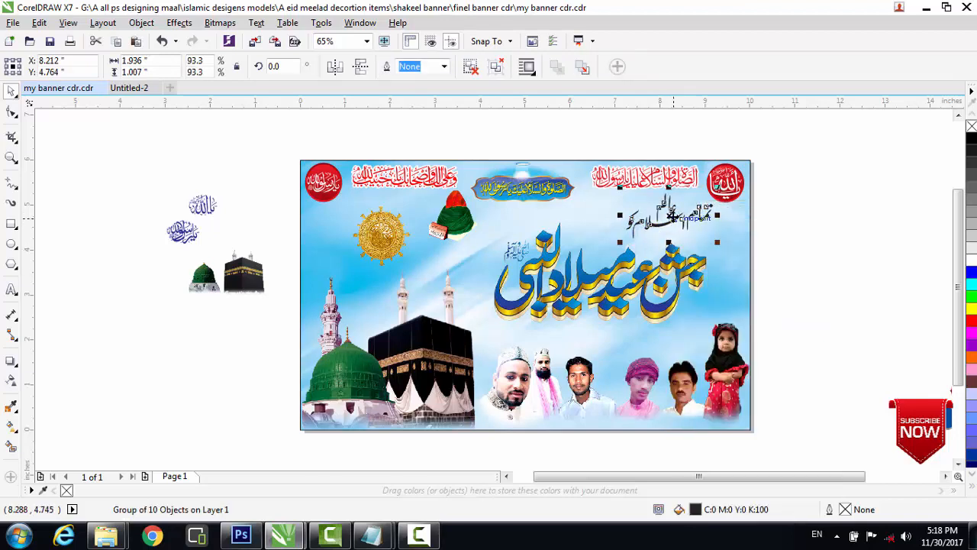
mouse_move(671, 218)
left_mouse_down()
mouse_move(475, 161)
mouse_move(662, 226)
left_mouse_up()
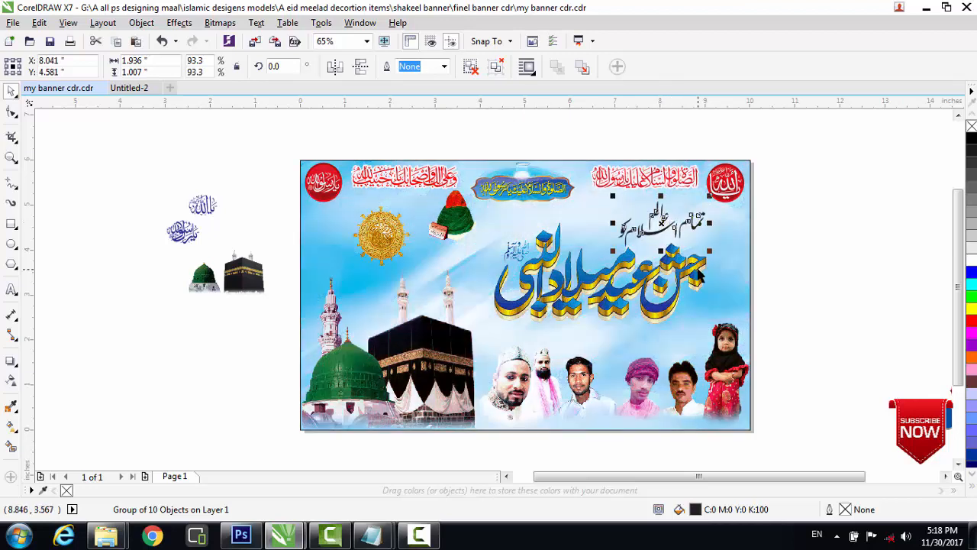
key("Up")
key("Up")
key("Up")
key("Up")
key("Up")
key("Up")
key("Up")
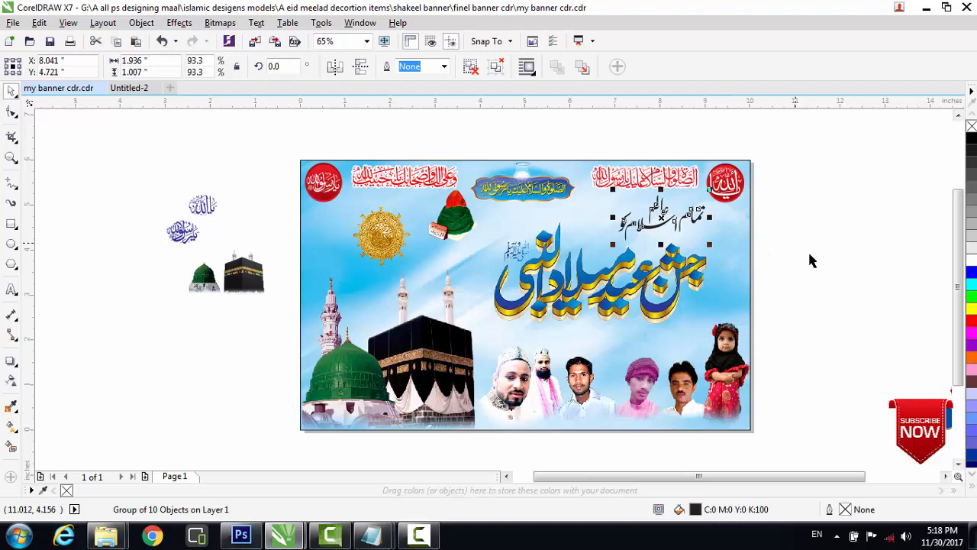
Try green and yellow fills on the grouped Urdu line and settle on red (#FF0000).
left_click(972, 327)
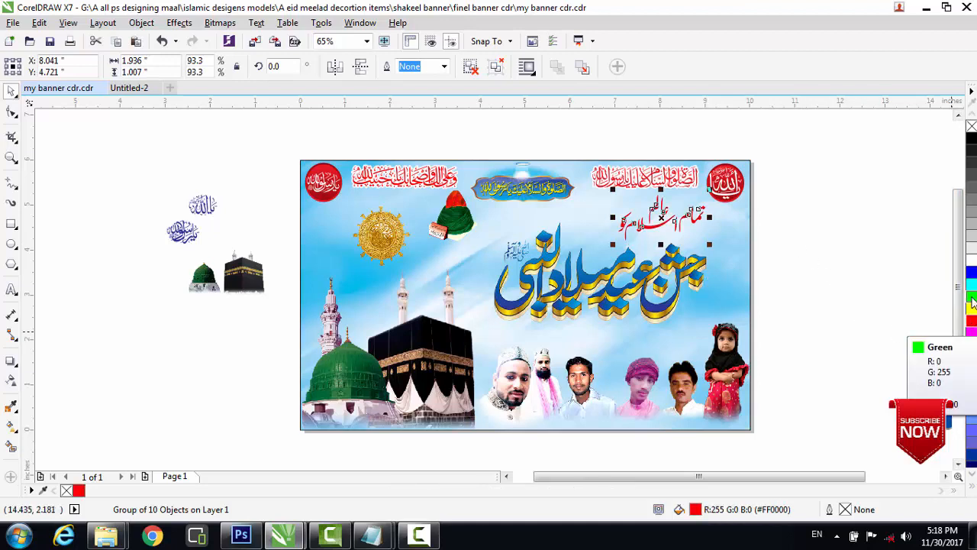
left_click(971, 300)
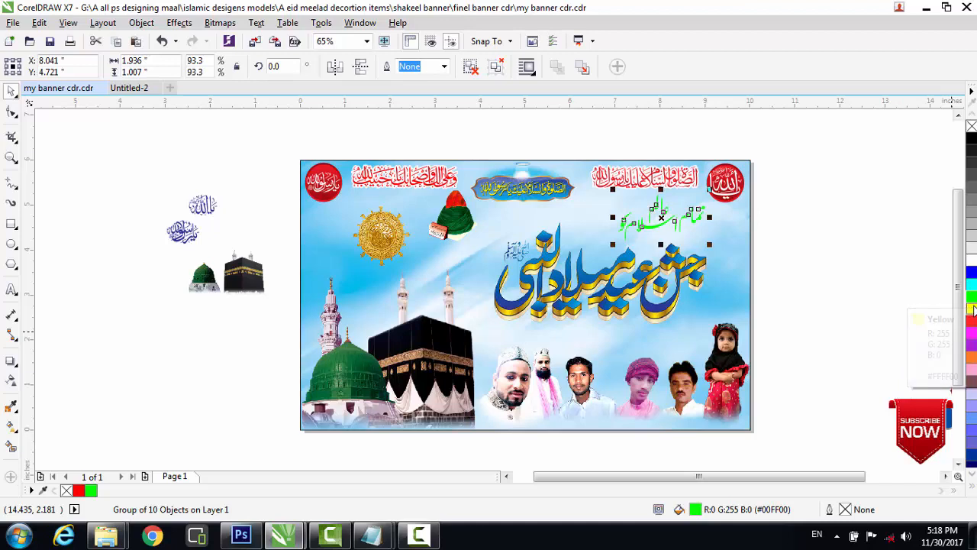
left_click(973, 322)
left_click(971, 323)
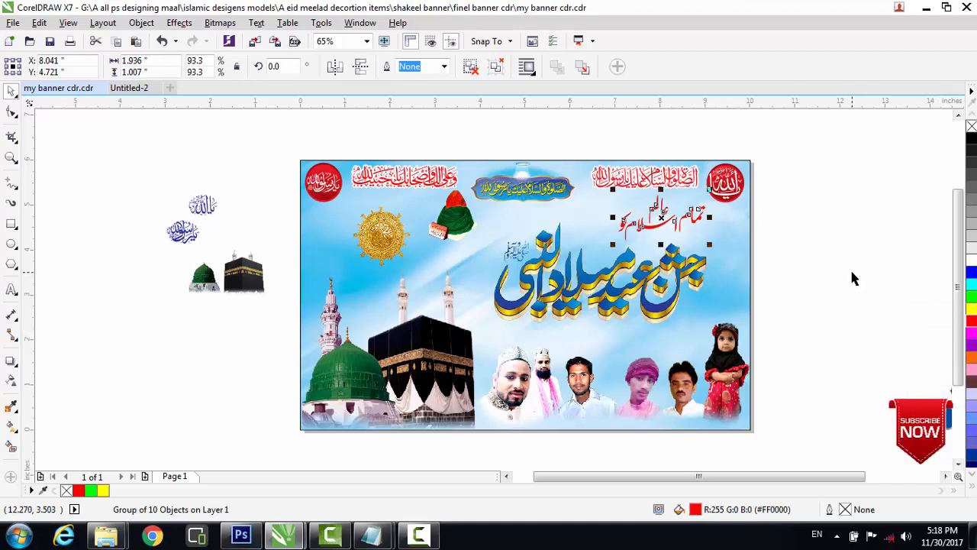
Give the red Urdu line a 2.0 pt black outline with rounded corners and line caps, placed behind the fill.
key("F12")
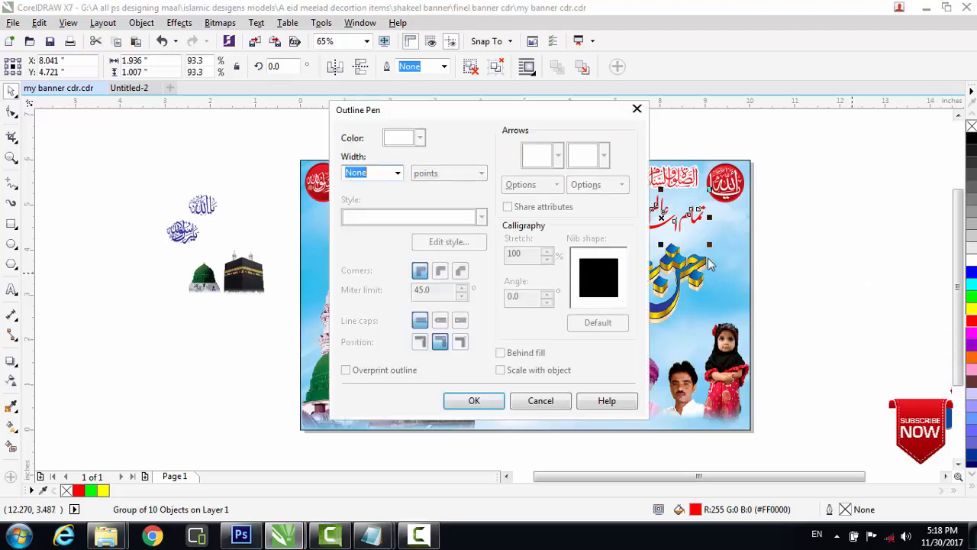
left_click(397, 173)
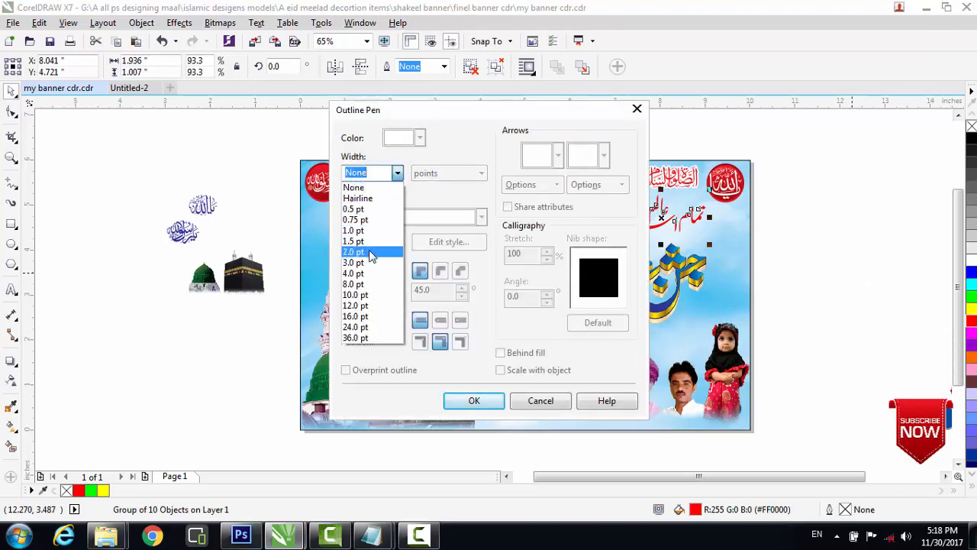
left_click(375, 252)
left_click(440, 271)
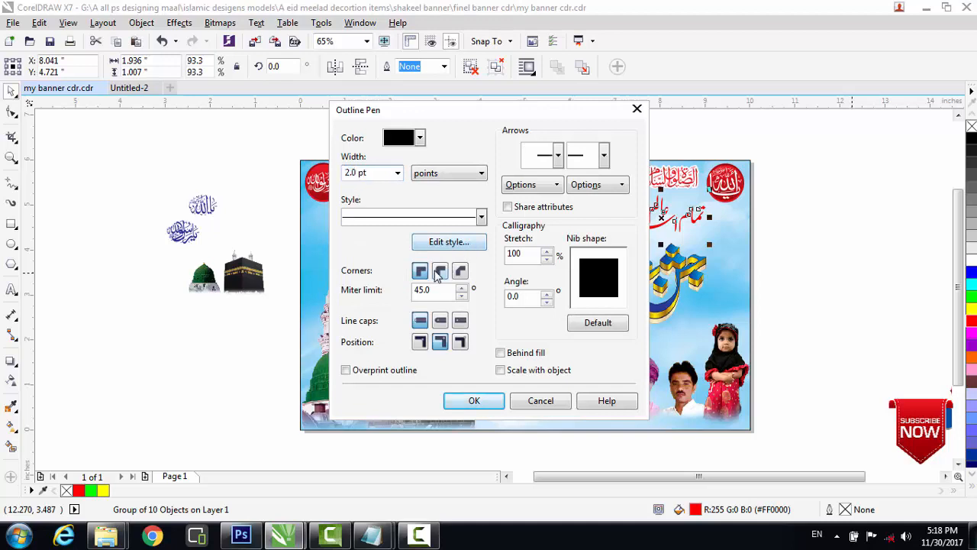
left_click(444, 322)
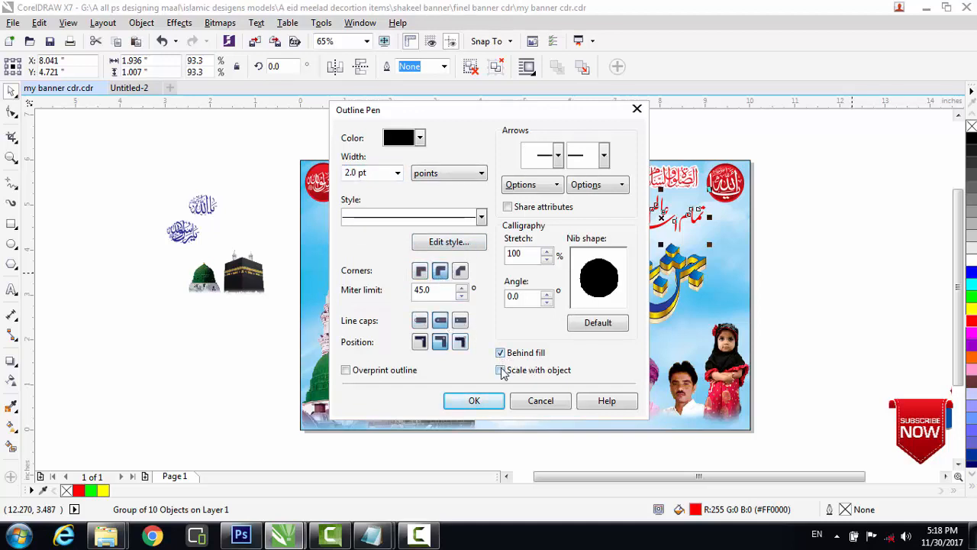
left_click(474, 400)
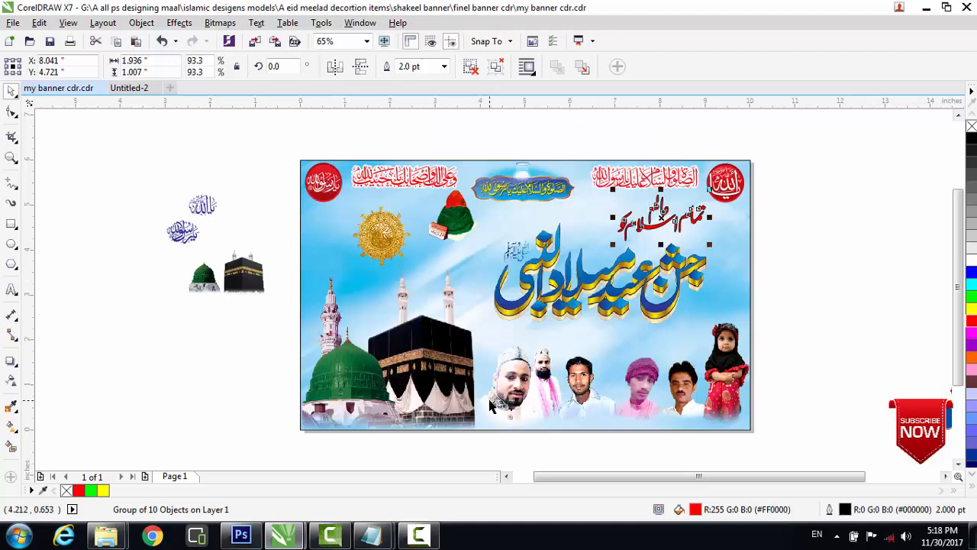
left_click(792, 201)
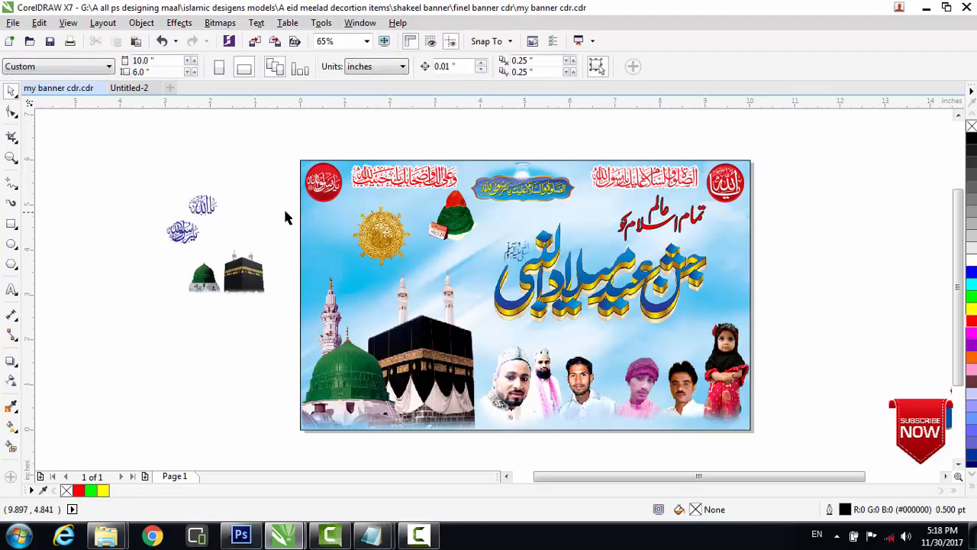
left_click_drag(586, 162, 773, 277)
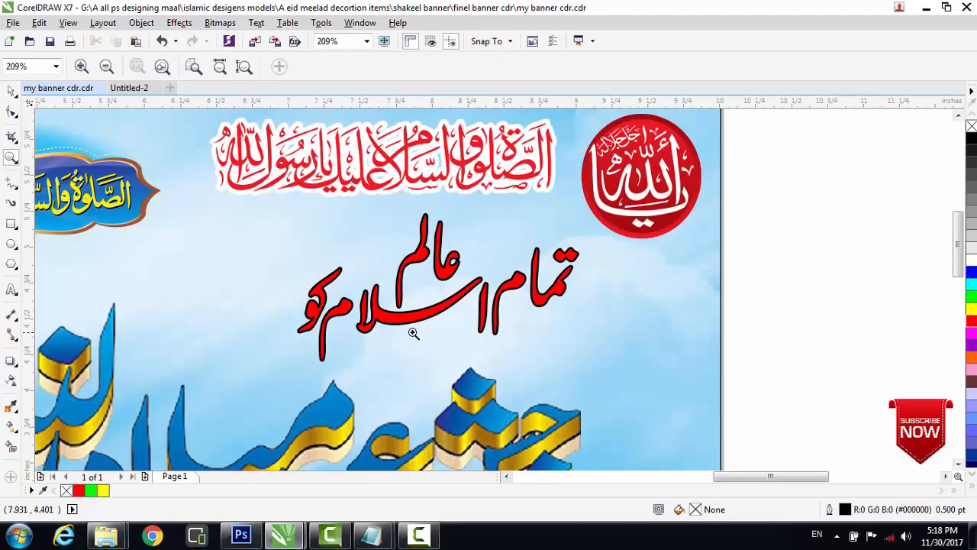
left_click(11, 91)
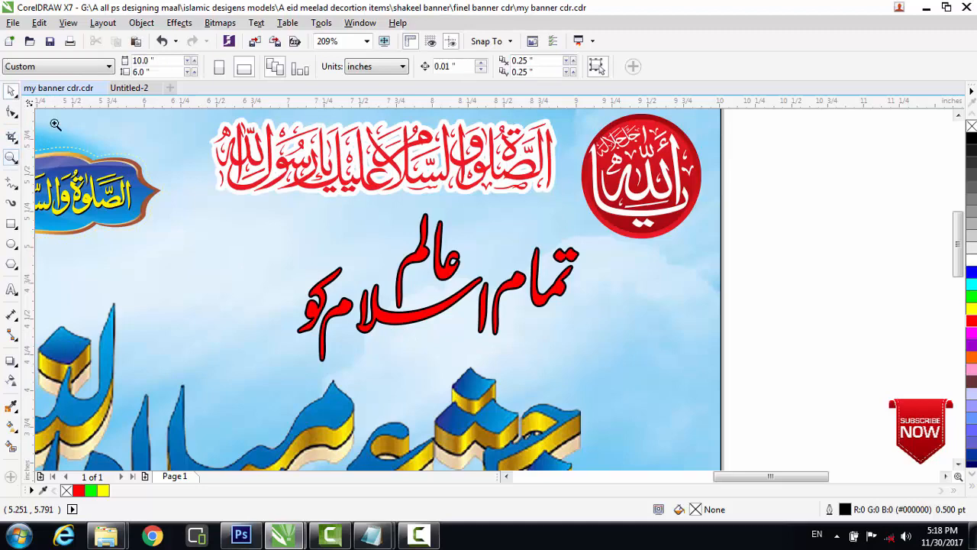
left_click(12, 158)
left_click(104, 67)
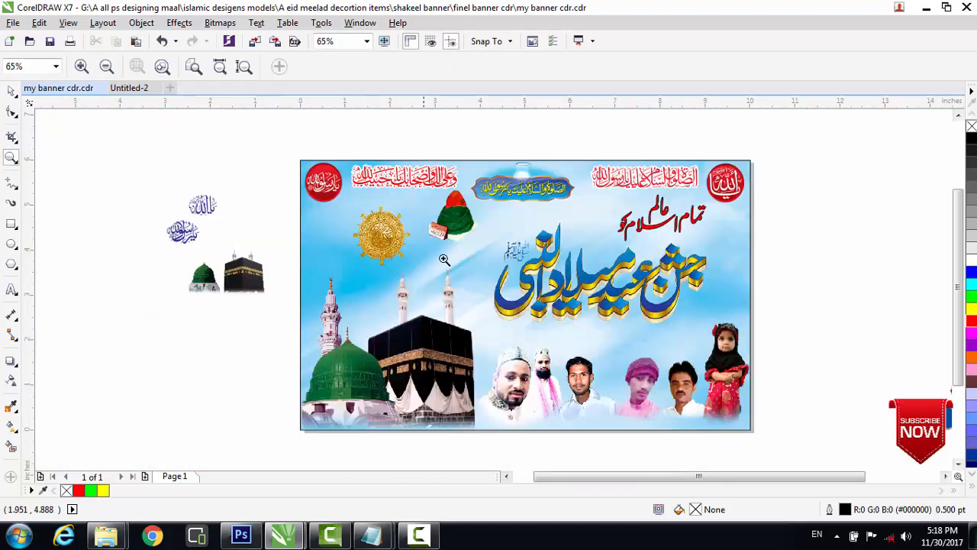
left_click(12, 91)
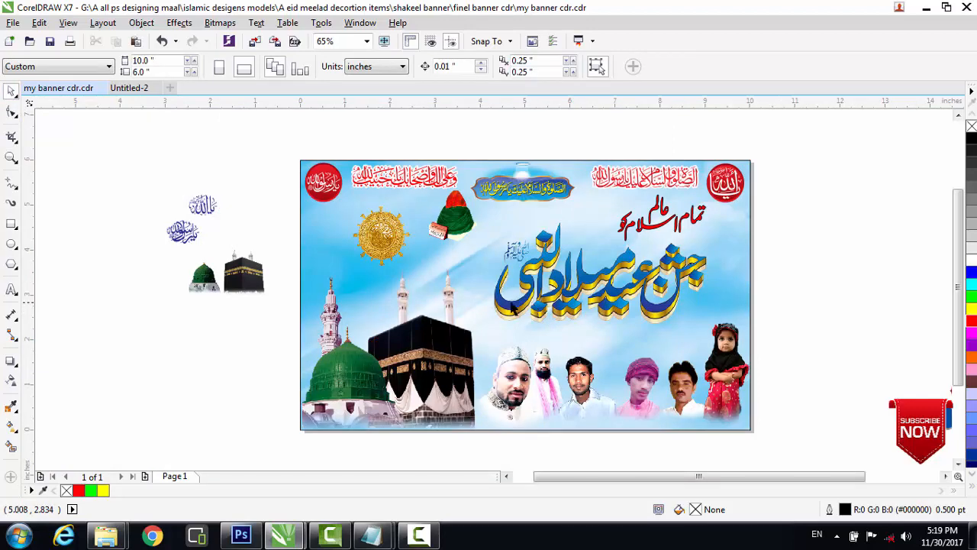
Import the Desktop file MUBARK HO as editable text and place it beside the banner at about 3.312 by 1.359 inches.
left_click(11, 24)
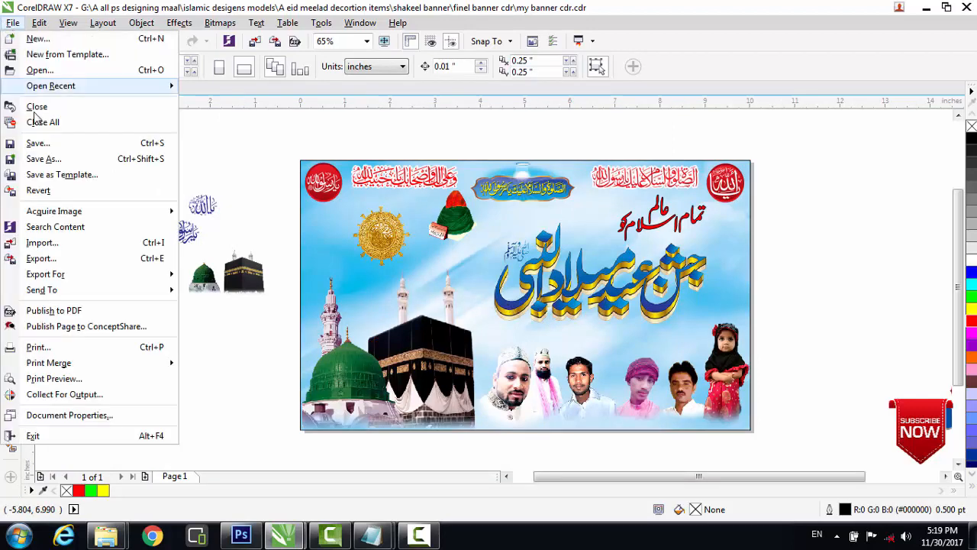
left_click(58, 244)
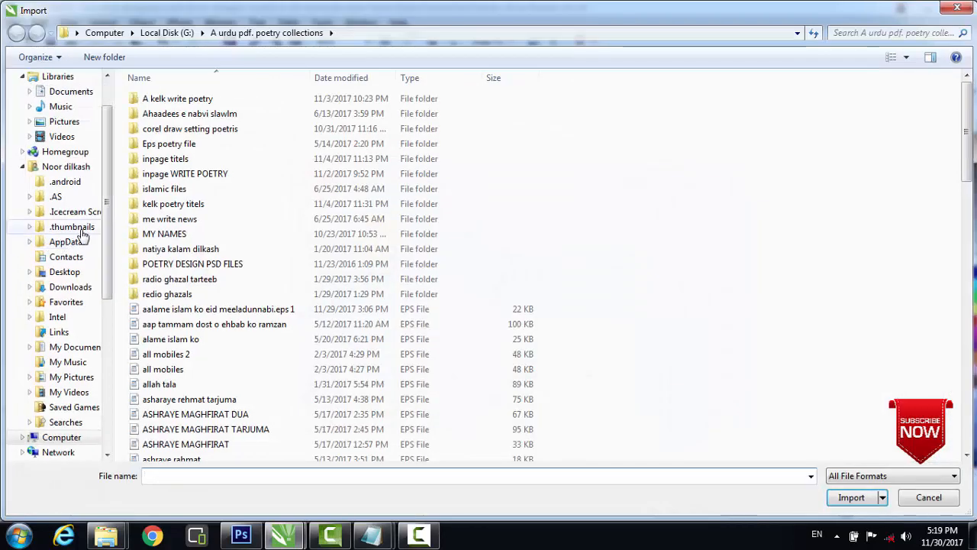
scroll(107, 149, "up", 2)
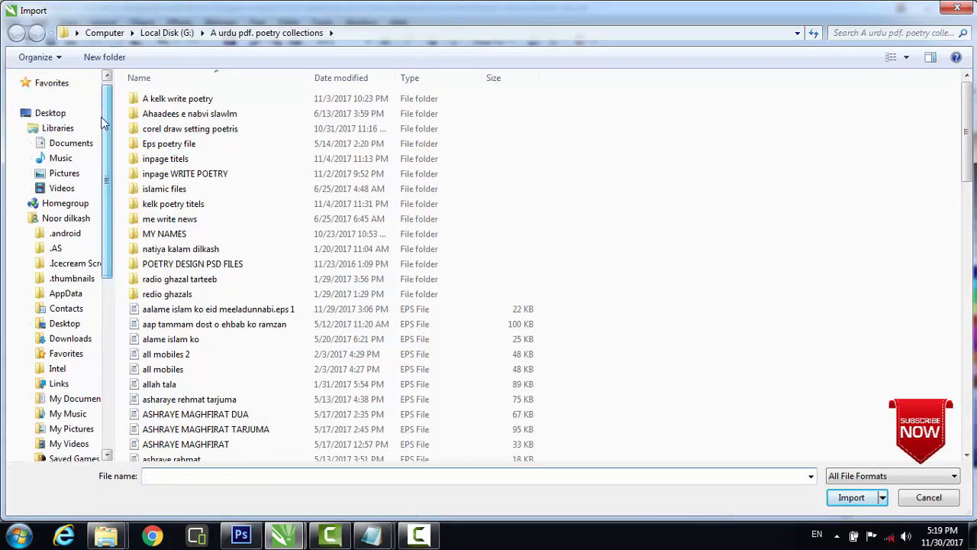
left_click(69, 114)
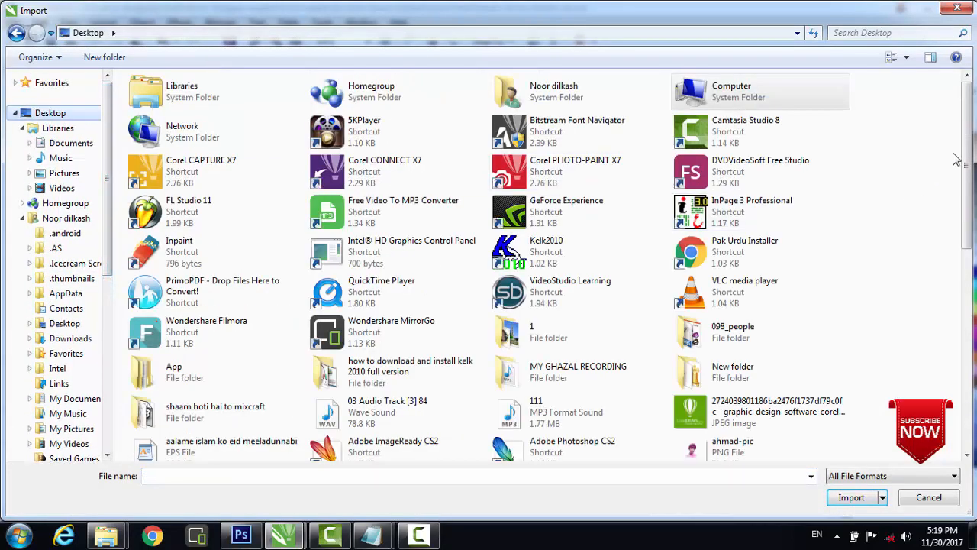
left_click_drag(959, 156, 975, 342)
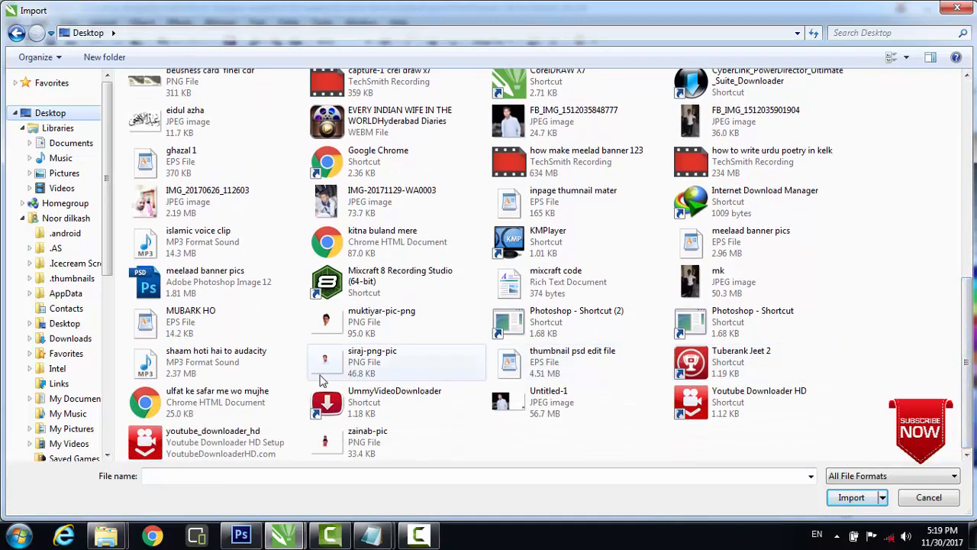
left_click(202, 316)
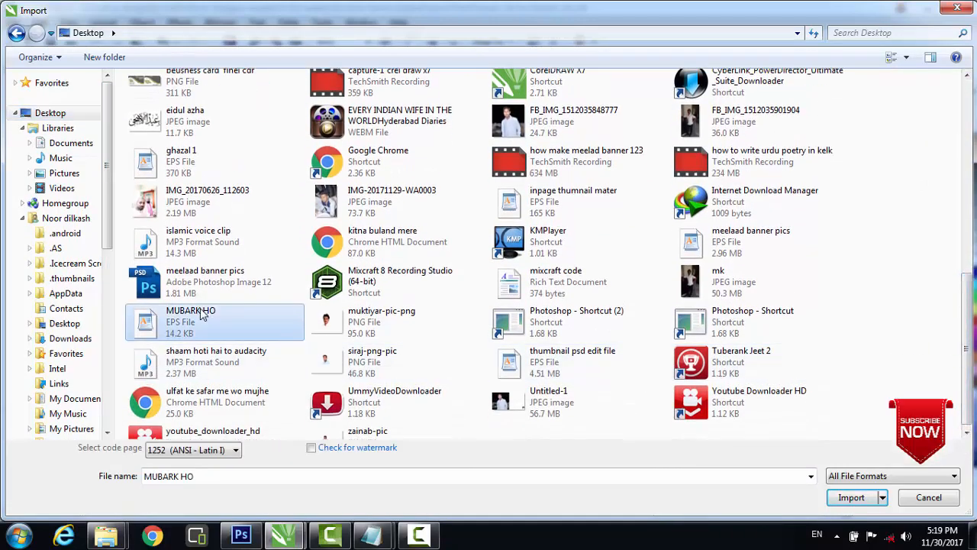
left_click(846, 497)
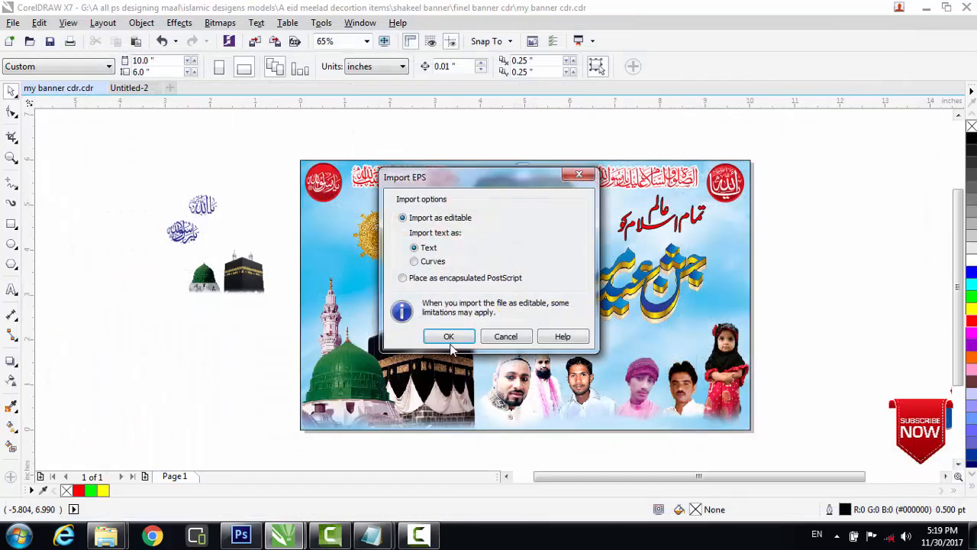
left_click(450, 340)
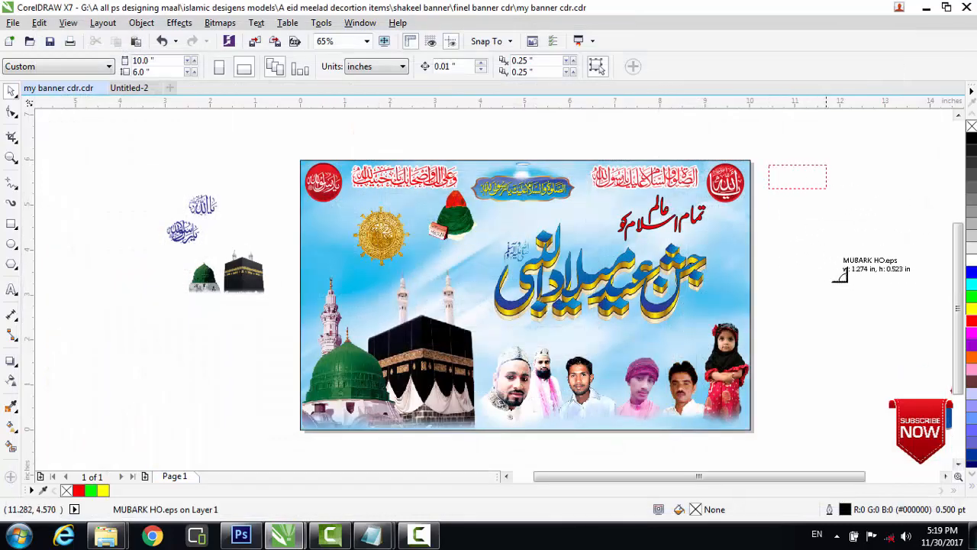
left_click_drag(765, 160, 921, 228)
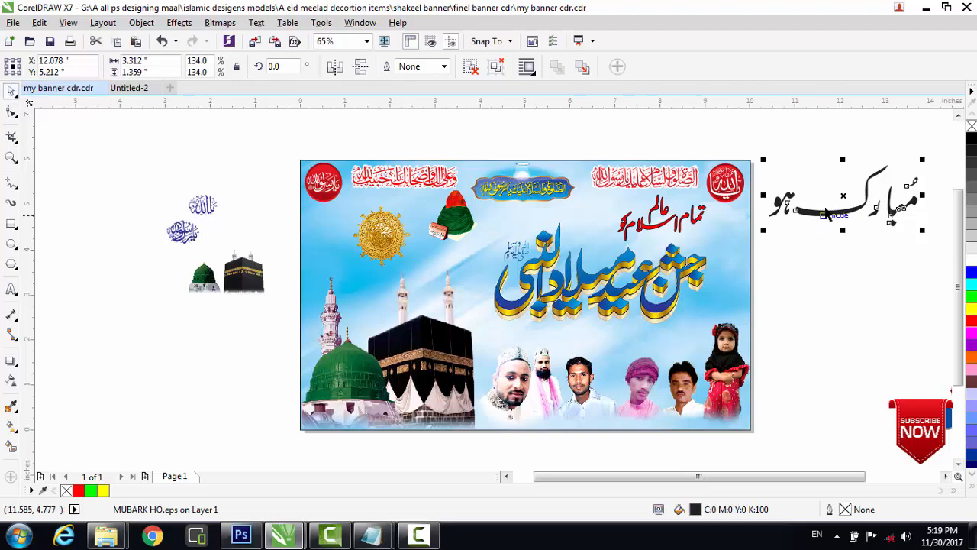
Ungroup the imported "مبارک ہو" text and nudge the letter "ر" right to about X 12.841 inches.
left_click(497, 67)
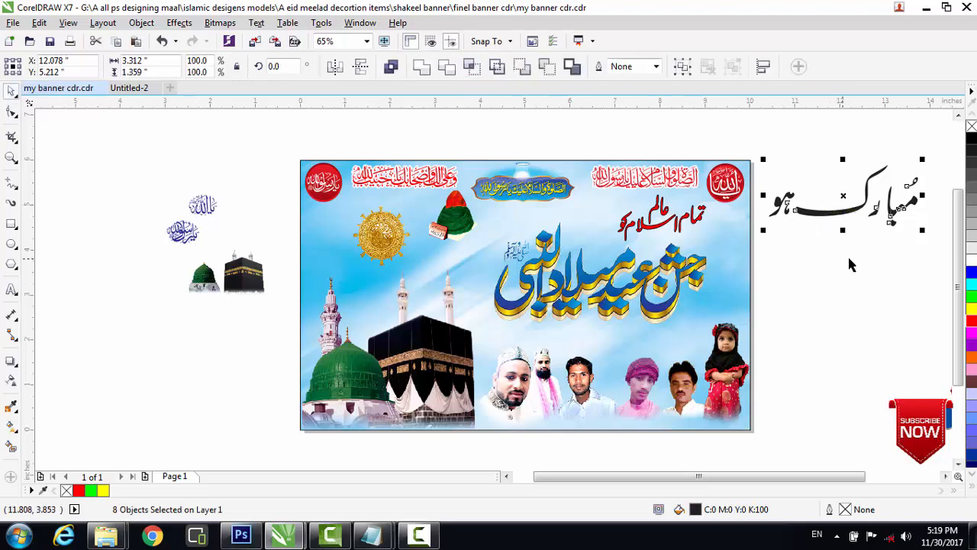
left_click(888, 254)
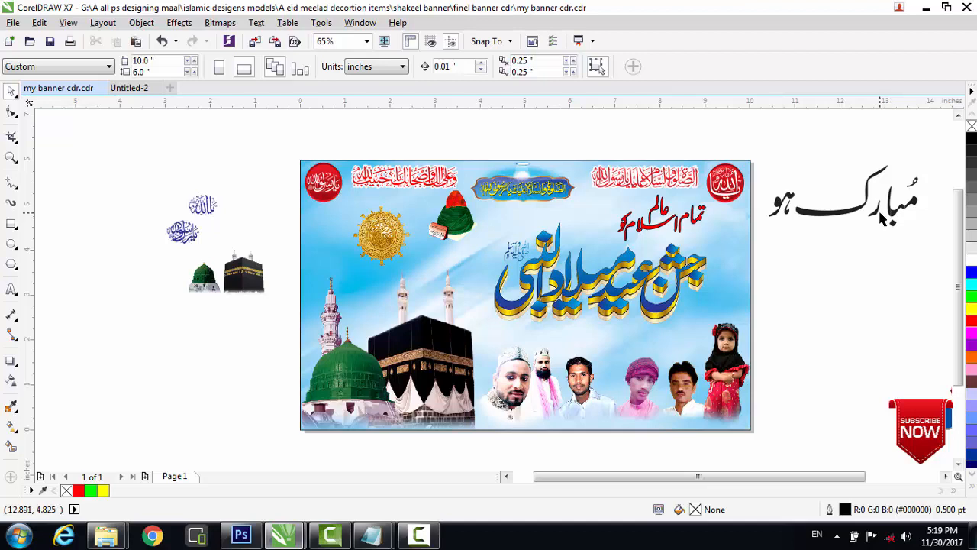
left_click(878, 216)
key("Right")
key("Right")
key("Right")
key("Right")
key("Right")
key("Right")
key("Right")
key("Right")
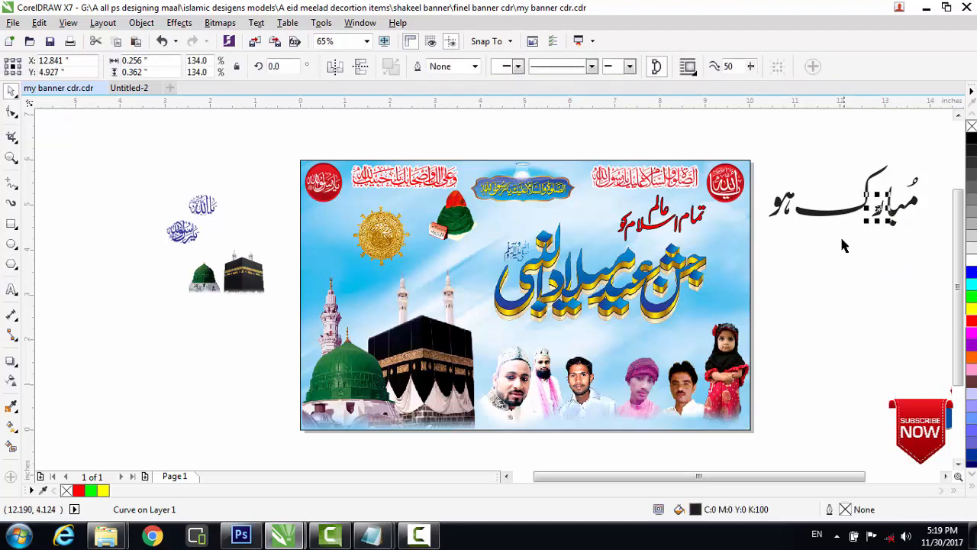
Nudge the long letter "ک" toward the rest of "مبارک", to about X 12.251 and Y 5.313 inches.
left_click(830, 212)
key("Right")
key("Right")
key("Right")
key("Right")
key("Right")
key("Right")
key("Right")
key("Right")
key("Right")
key("Right")
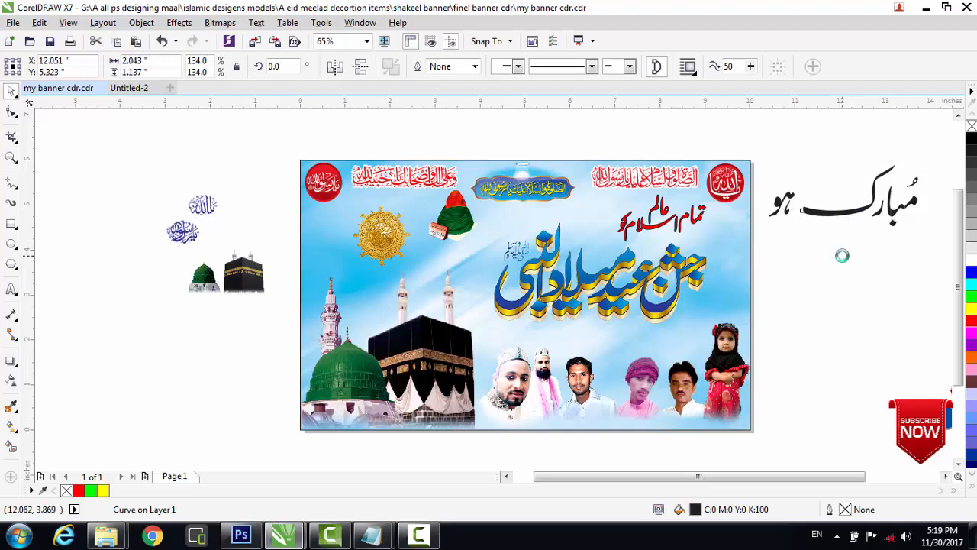
key("Left")
key("Down")
key("Down")
key("Down")
key("Down")
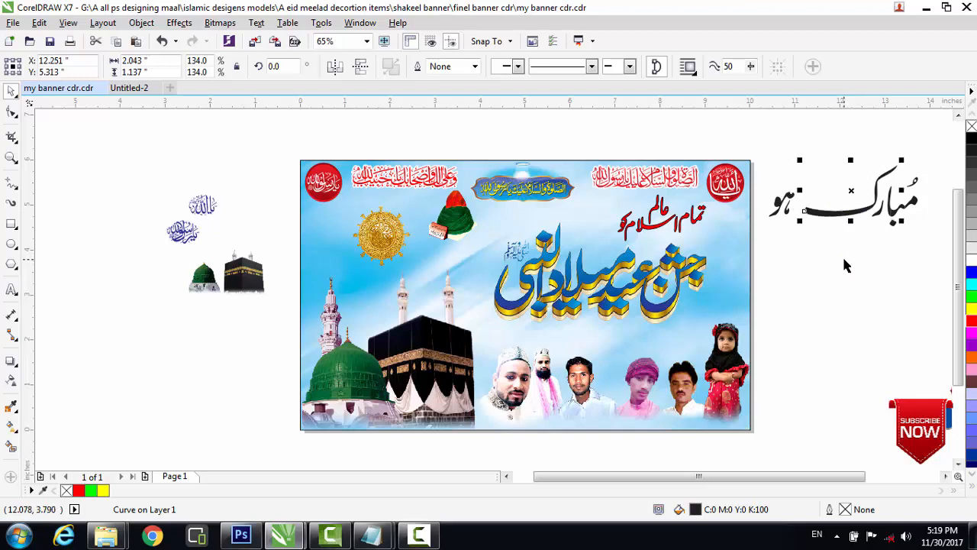
left_click(843, 260)
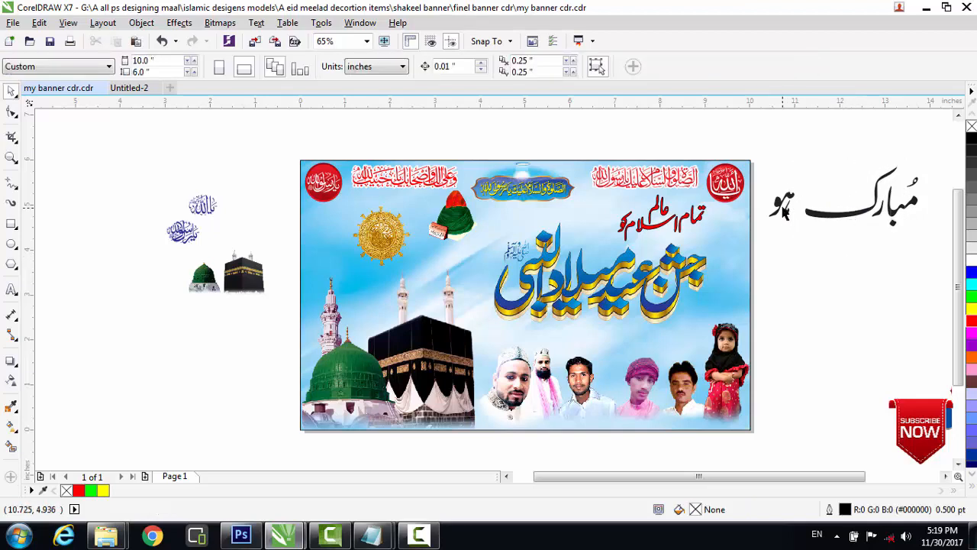
Move the word "ہو" above the long stroke of "ک", to about X 12.058 and Y 5.219 inches.
left_click(782, 206)
left_click_drag(784, 210, 851, 194)
key("Down")
key("Down")
key("Down")
key("Down")
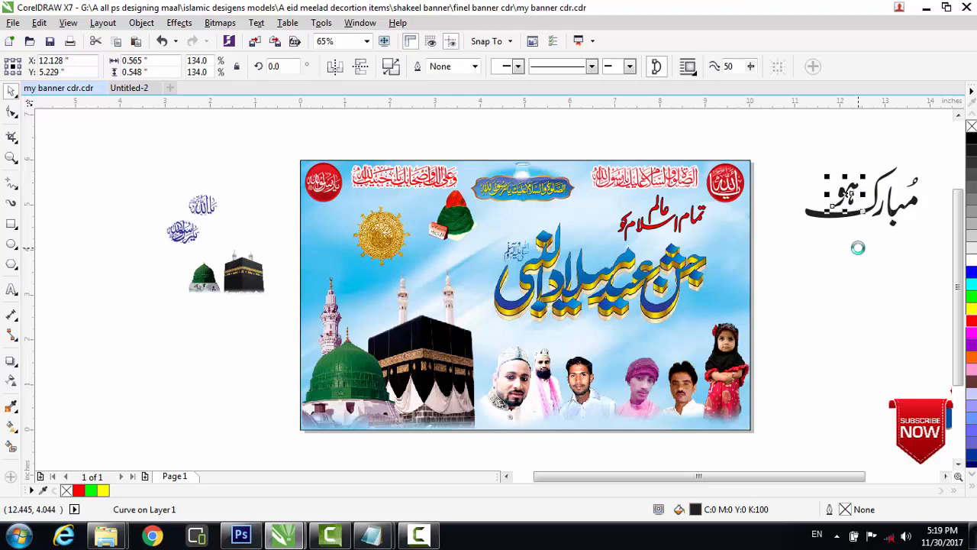
key("Left")
key("Left")
key("Left")
key("Left")
key("Left")
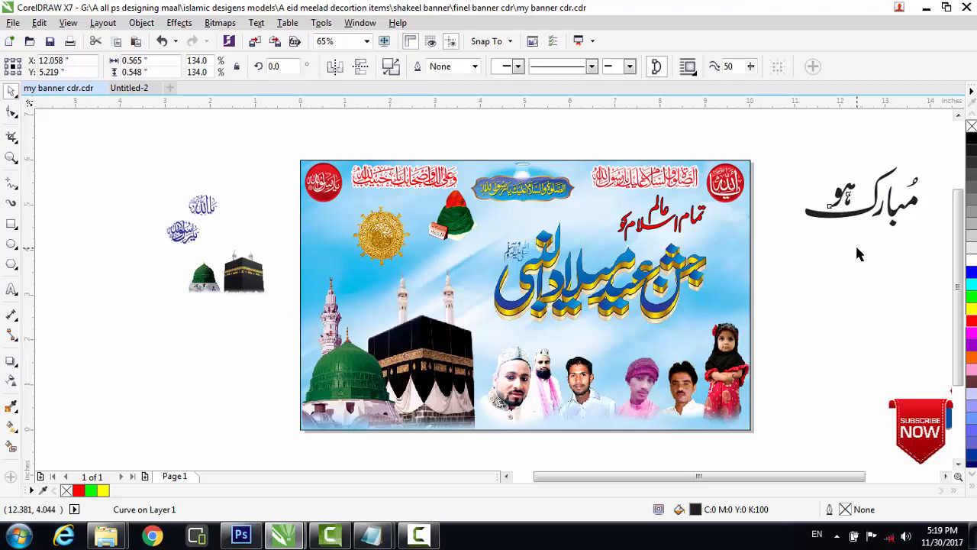
Group all pieces of "مبارک ہو" and place the group below the calligraphy title, reduced to about 1.177 by 0.62 inches.
left_click_drag(789, 150, 929, 253)
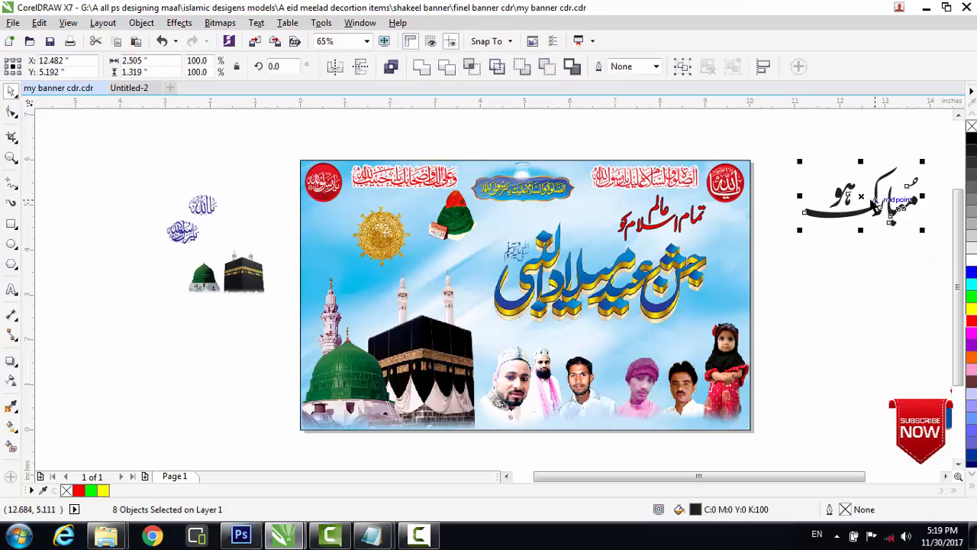
right_click(866, 203)
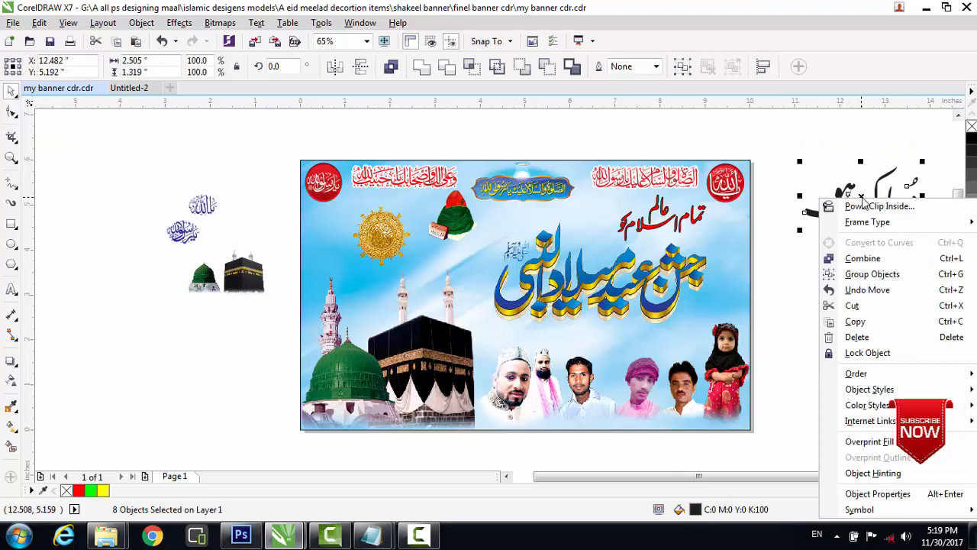
left_click(872, 274)
left_click_drag(923, 229, 873, 204)
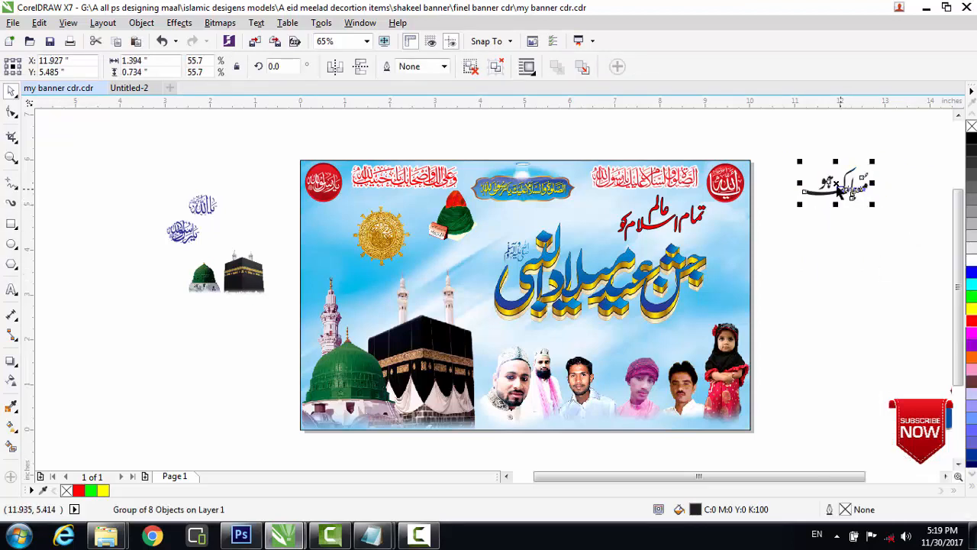
left_click_drag(832, 185, 572, 333)
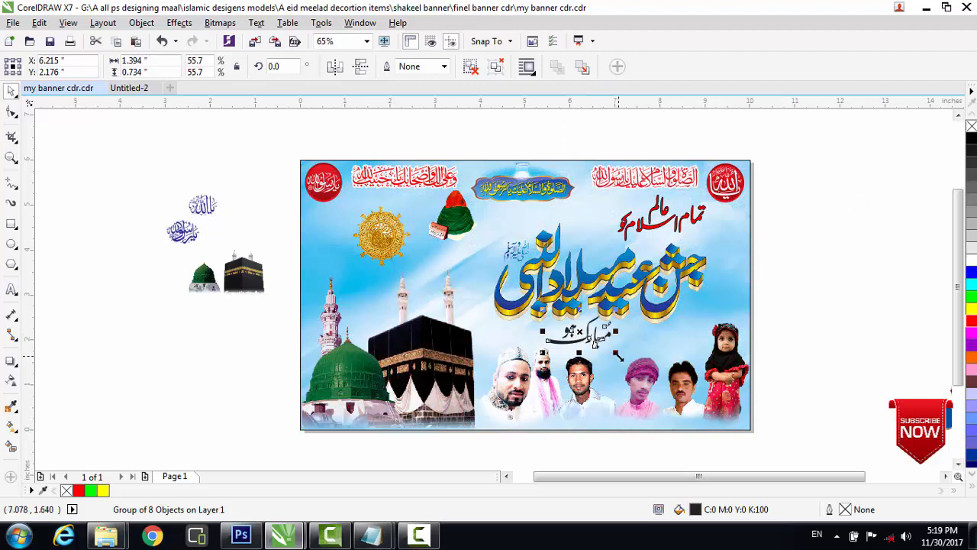
left_click_drag(618, 356, 606, 353)
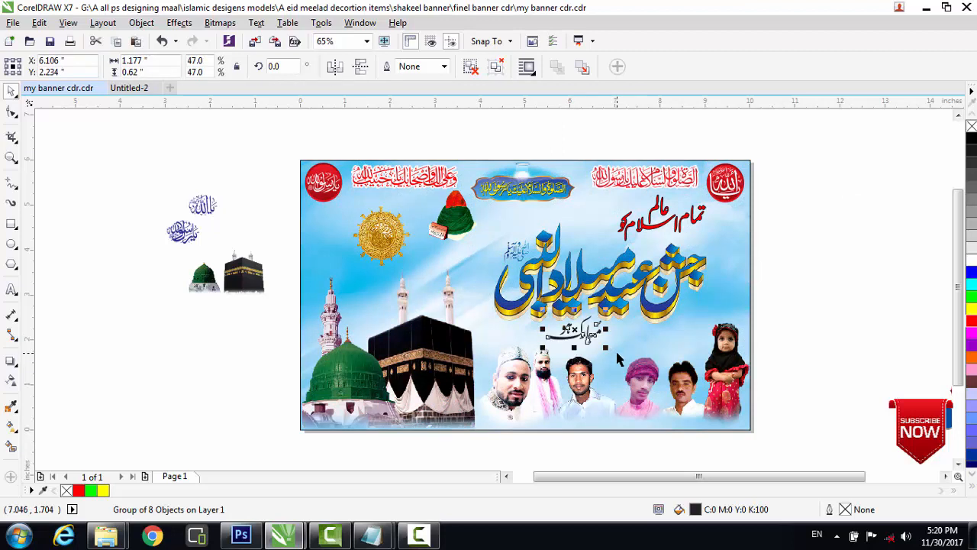
Nudge the grouped "مبارک ہو" text to about X 6.206 and Y 2.174 inches and fill it red (#FF0000).
key("Down")
key("Down")
key("Down")
key("Down")
key("Down")
key("Down")
key("Right")
key("Right")
key("Right")
key("Right")
key("Right")
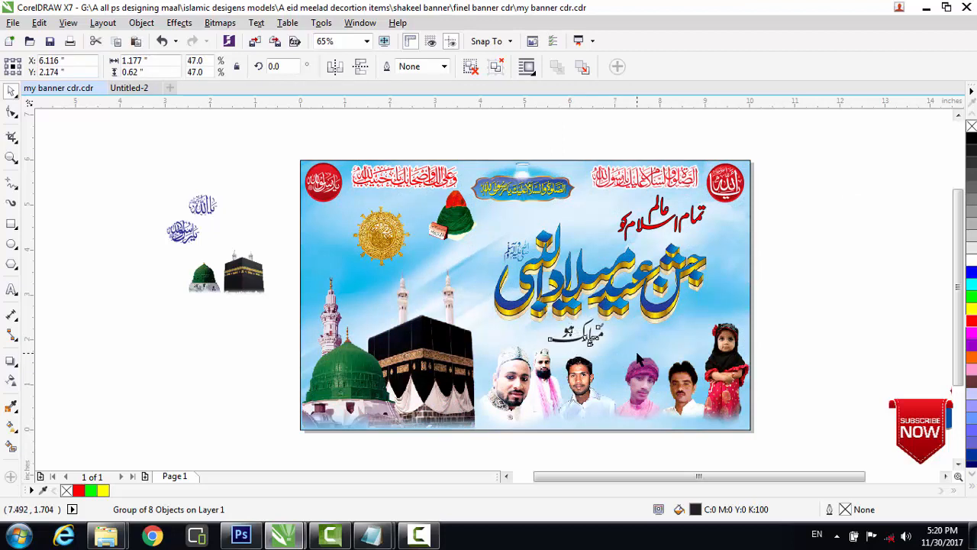
key("Right")
key("Right")
key("Right")
key("Right")
key("Right")
key("Right")
key("Right")
key("Right")
key("Right")
key("Right")
key("Right")
key("Left")
key("Left")
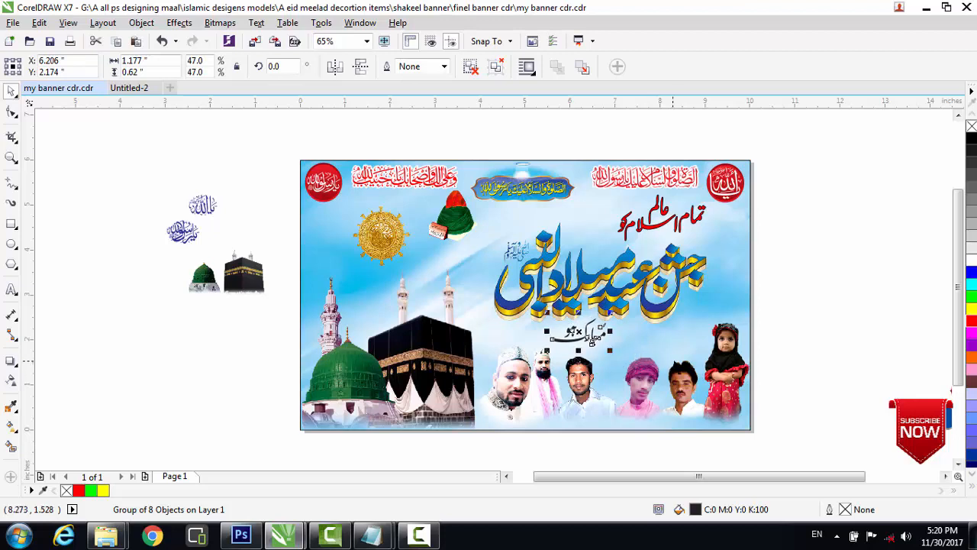
left_click(971, 321)
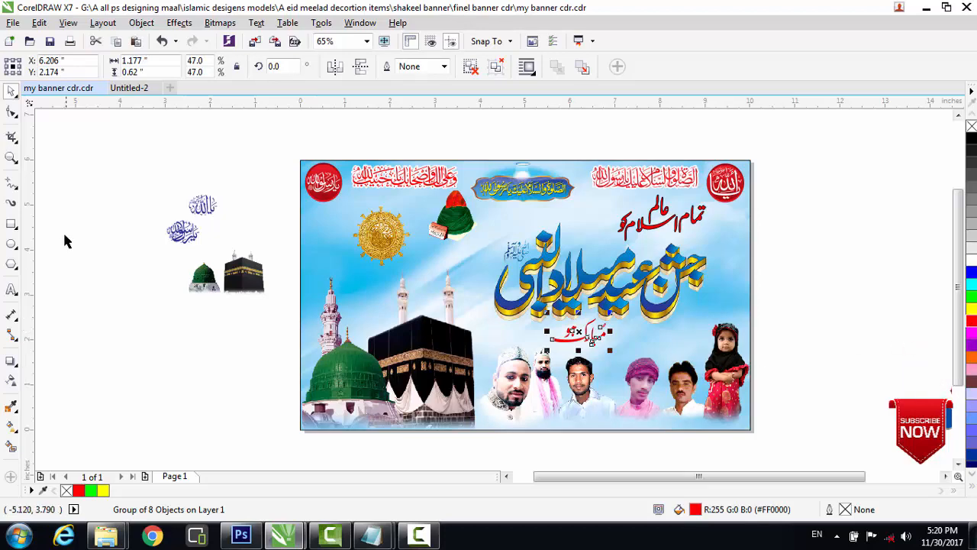
Undo the red fill on the grouped "مبارک ہو" text and try green and blue (#0000FF) fills instead.
left_click(11, 157)
left_click_drag(452, 148, 702, 391)
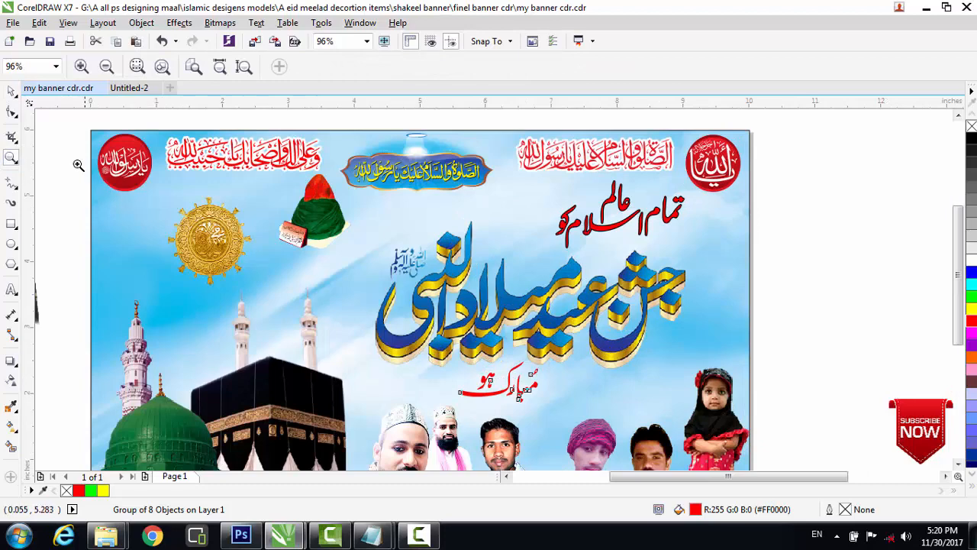
left_click(11, 92)
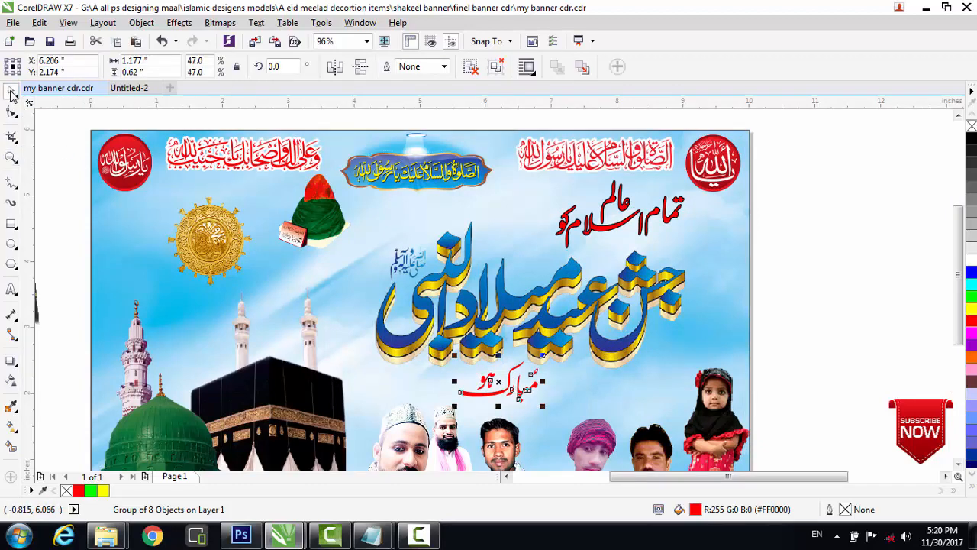
left_click(497, 262)
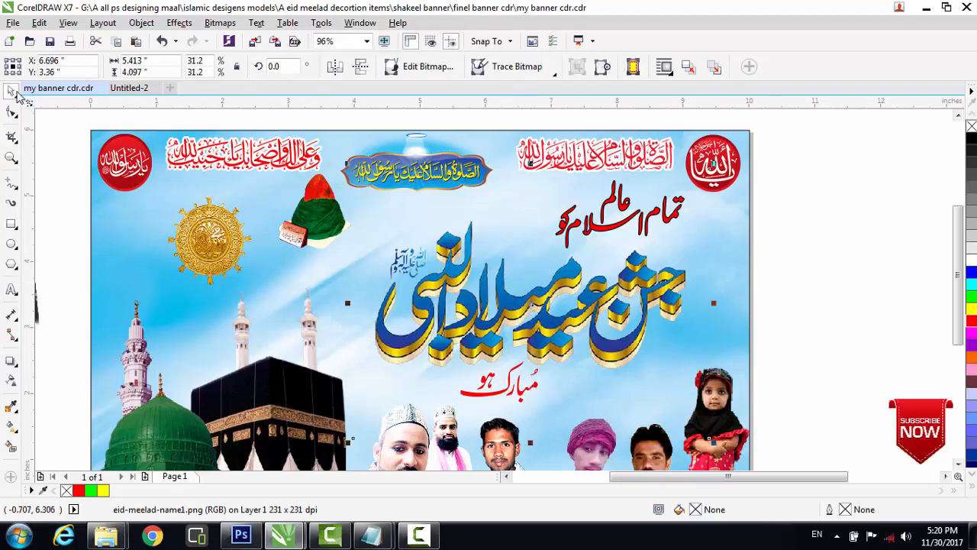
left_click(39, 22)
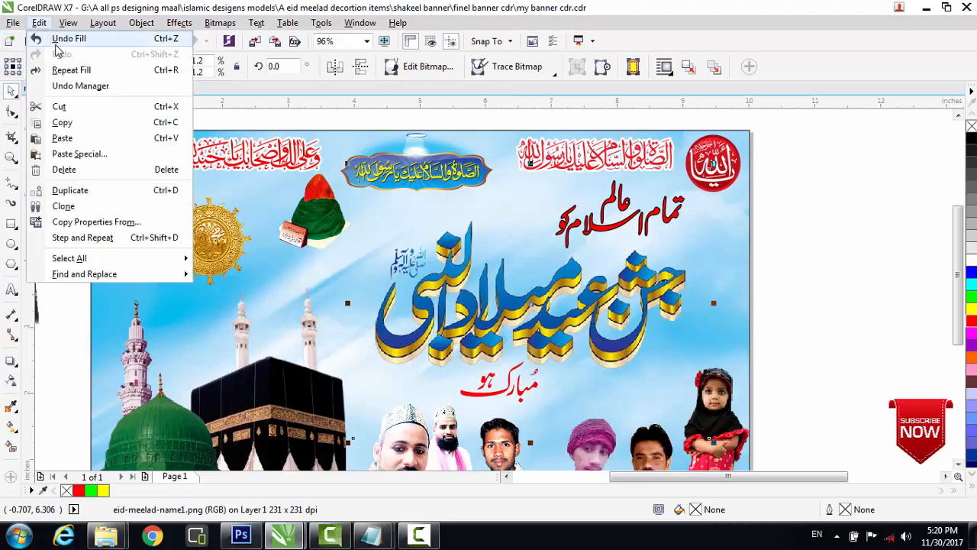
left_click(61, 39)
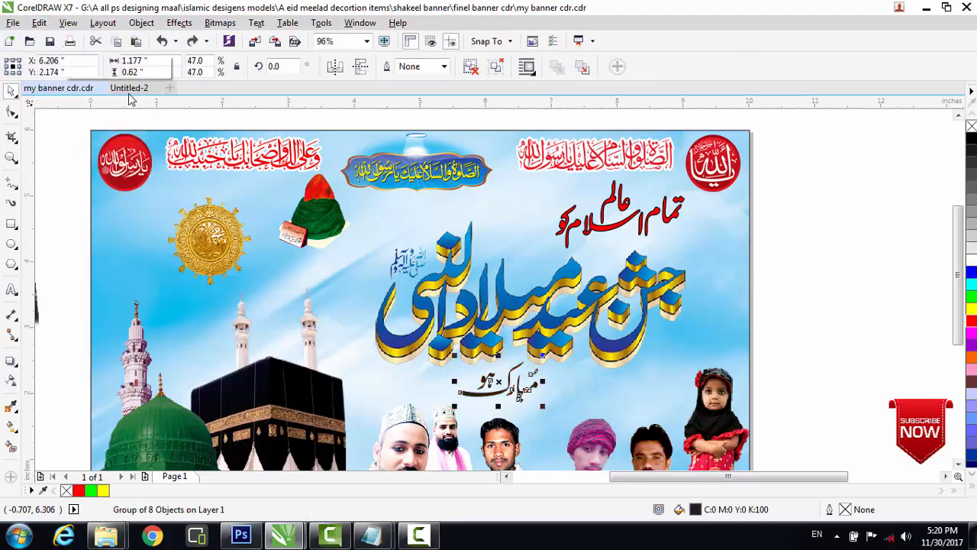
left_click(972, 304)
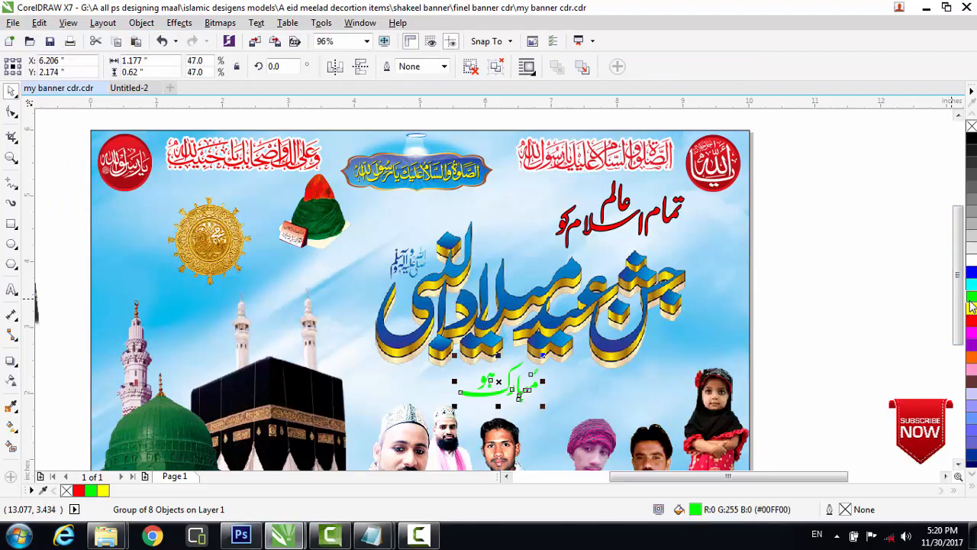
left_click(971, 274)
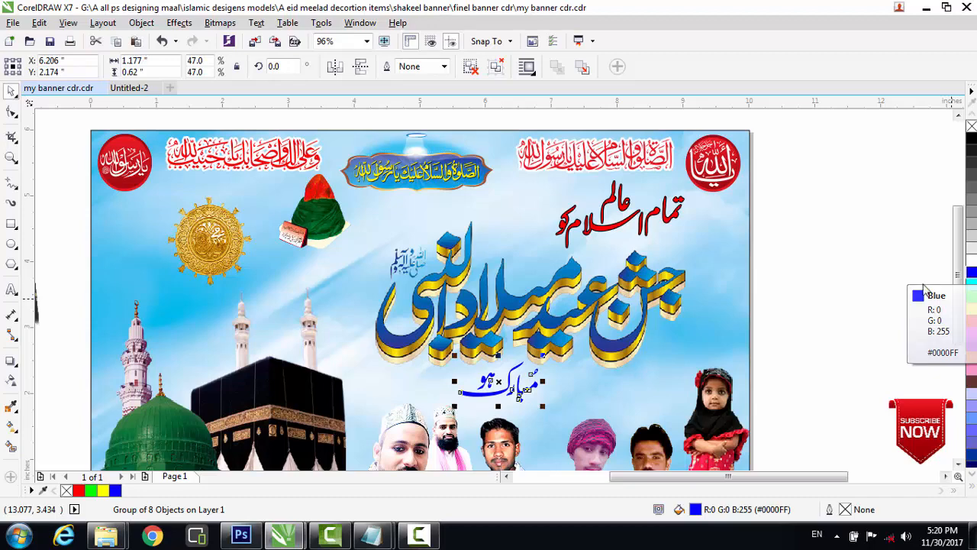
Give the "مبارک ہو" text a black 2.0 pt outline with rounded corners, placed behind the fill and scaling with the object.
key("F12")
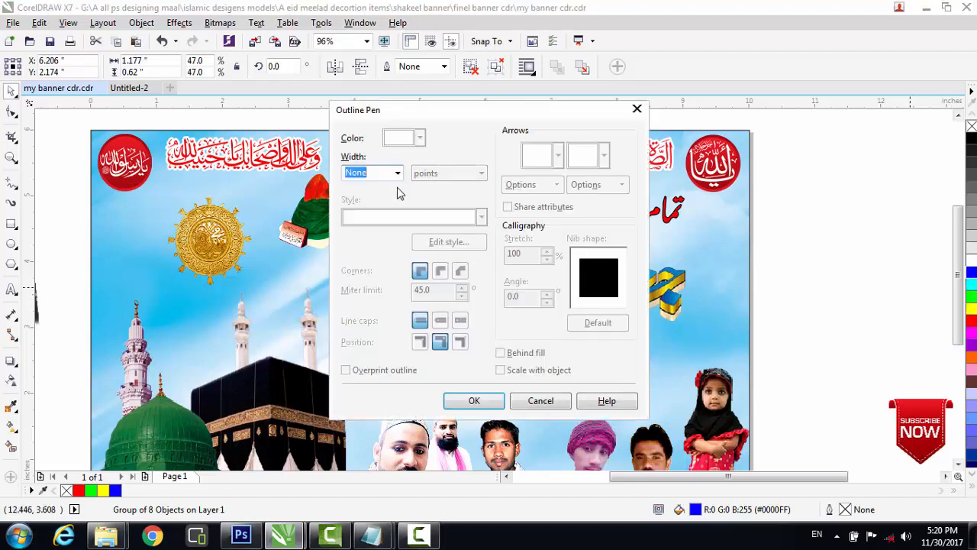
left_click(397, 172)
left_click(371, 257)
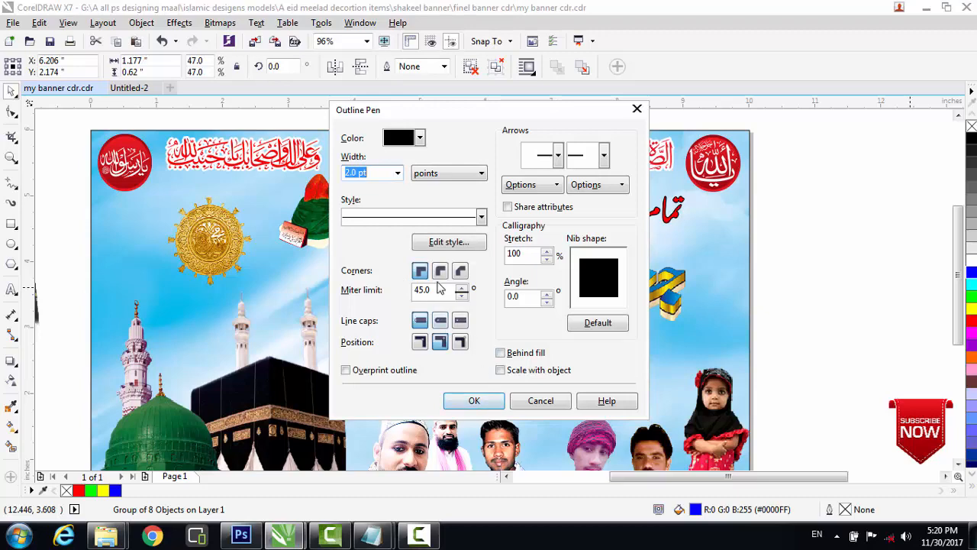
left_click(440, 272)
left_click(500, 352)
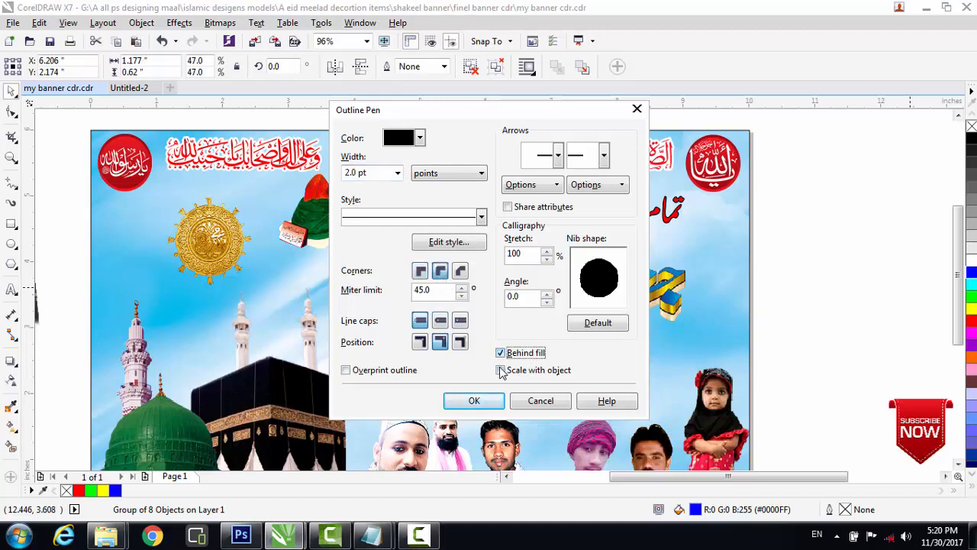
left_click(500, 370)
left_click(475, 401)
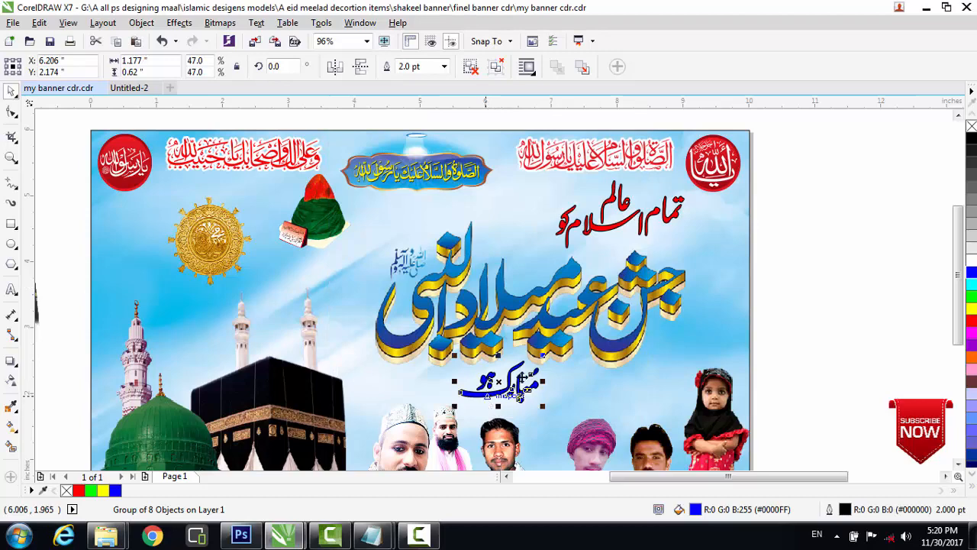
Try yellow, green and cyan fills on the outlined "مبارک ہو" text.
left_click(971, 309)
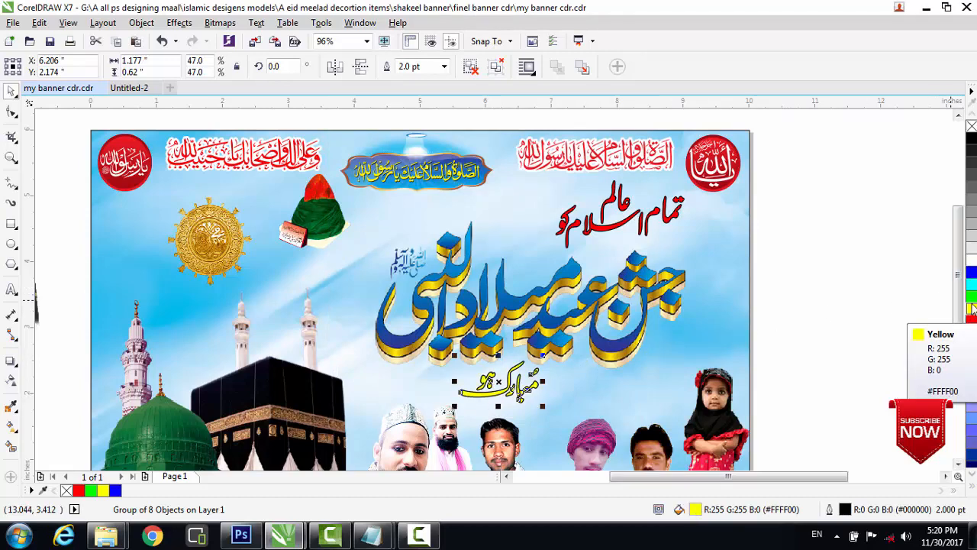
left_click(971, 298)
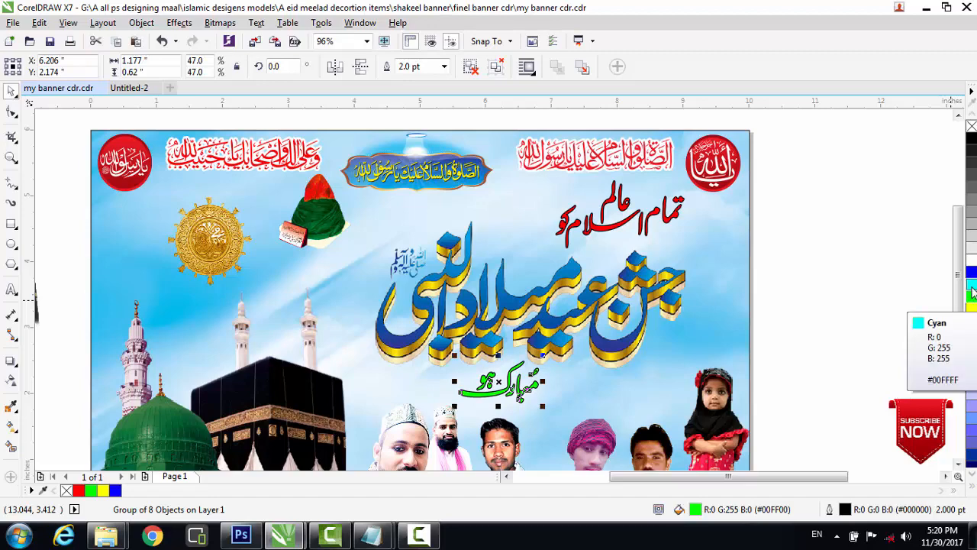
left_click(973, 290)
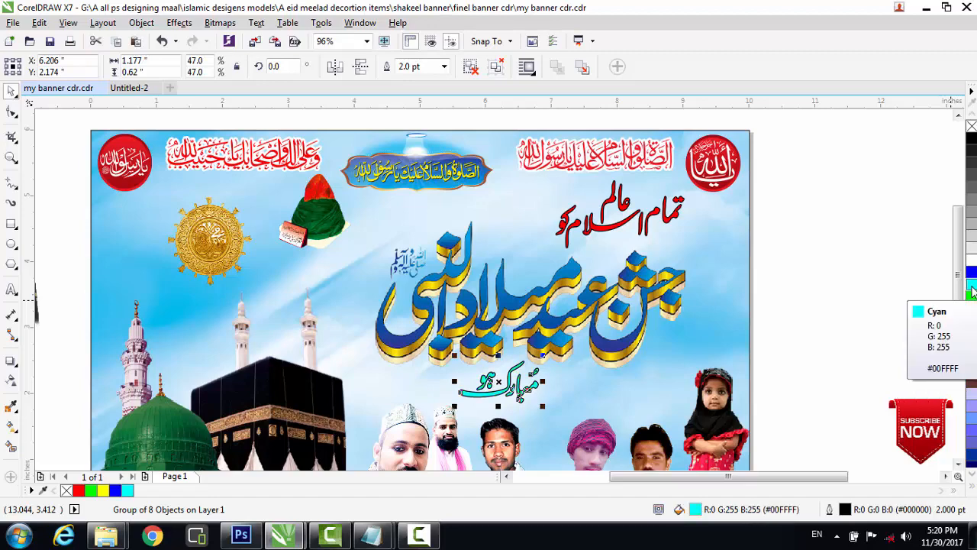
left_click(837, 304)
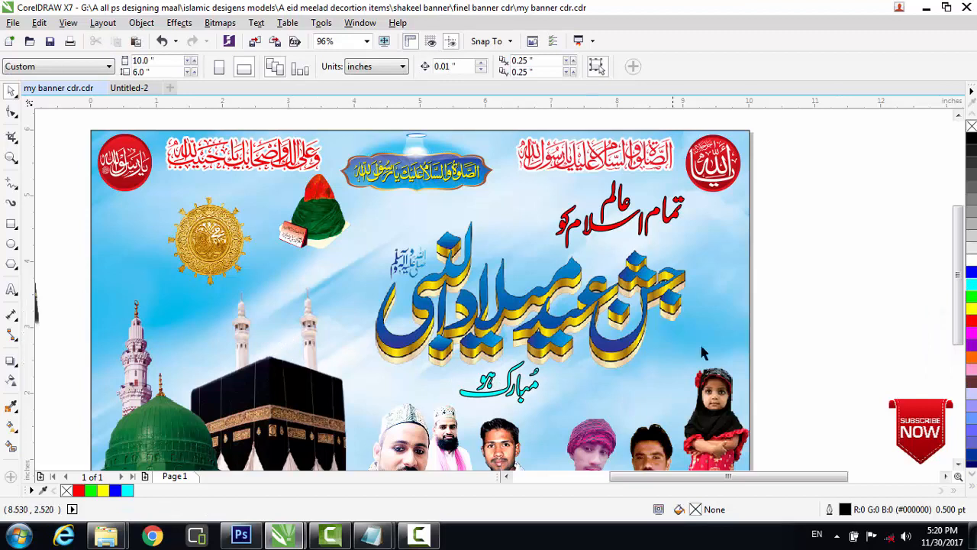
Compare orange, blue, cyan and green fills on the "مبارک ہو" text and settle on red (#FF0000).
left_click(508, 397)
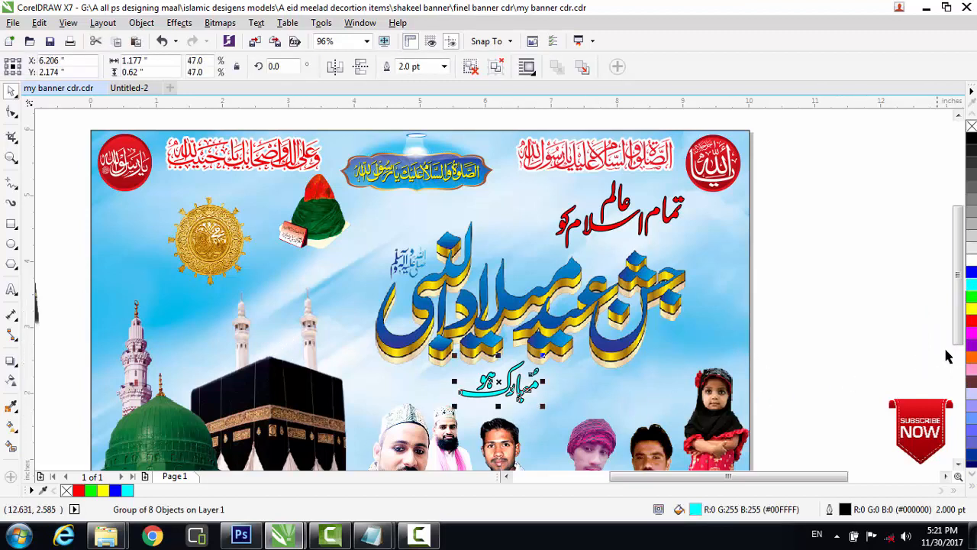
left_click(972, 359)
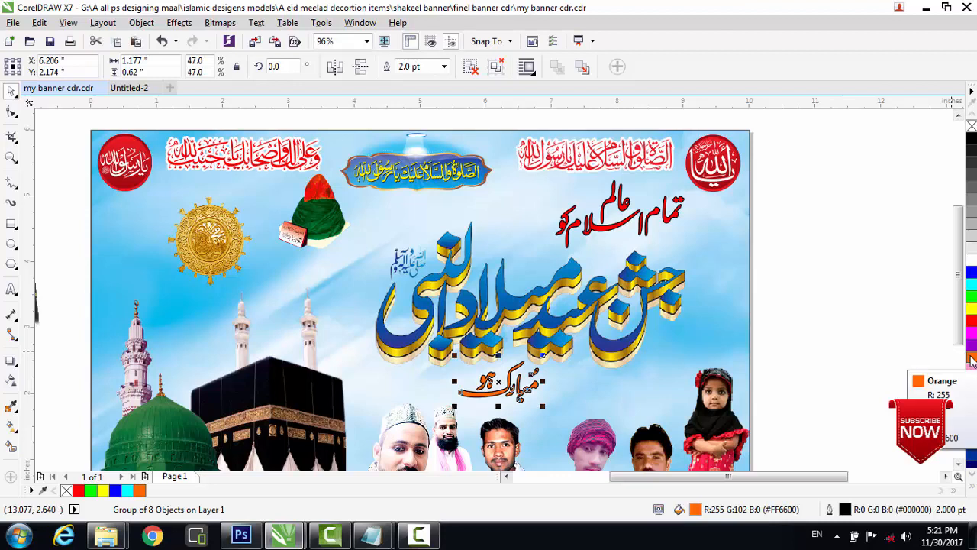
left_click(971, 273)
left_click(972, 285)
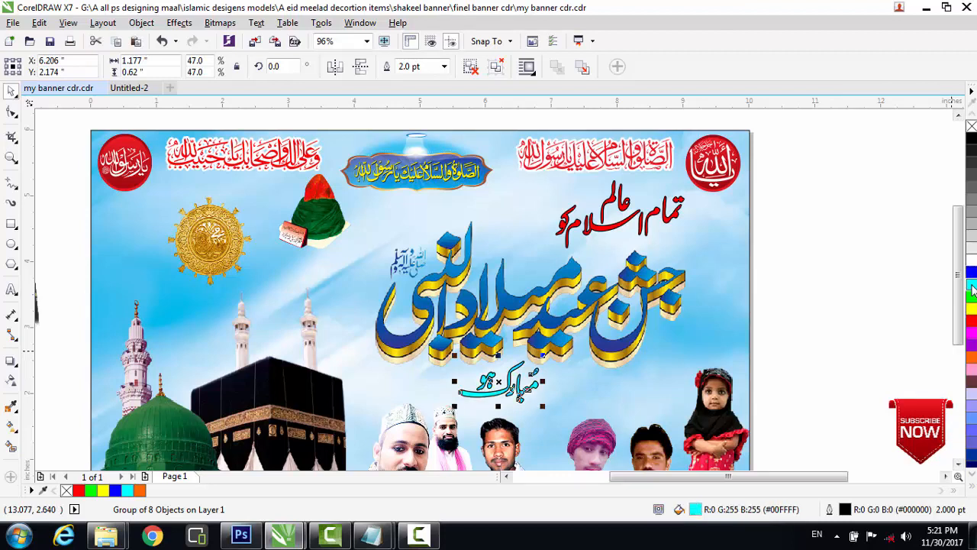
left_click(972, 297)
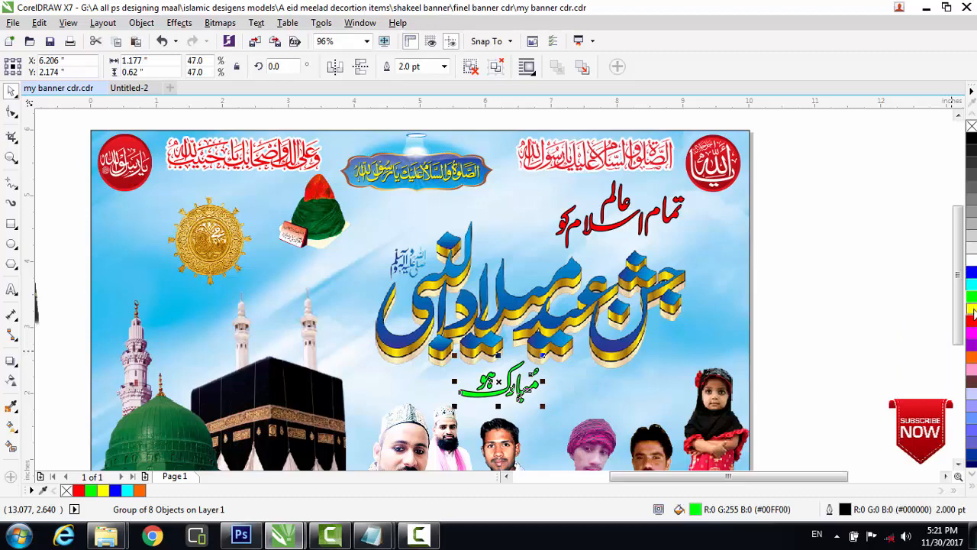
left_click(972, 321)
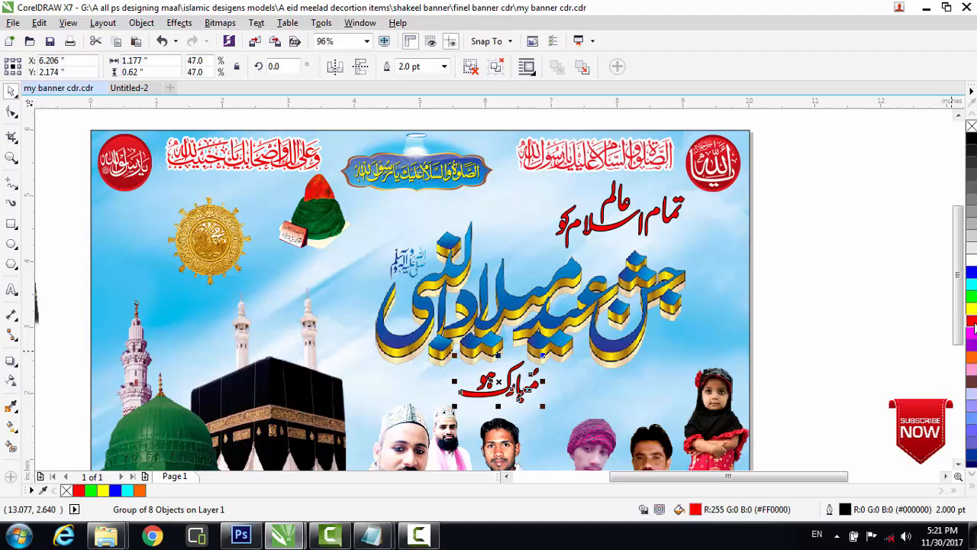
left_click(791, 270)
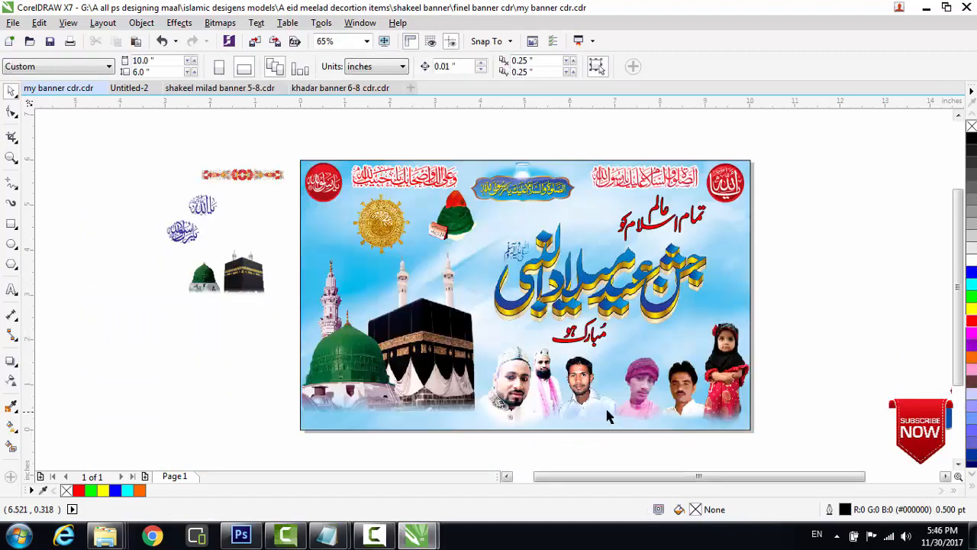
Shift the photo of the man beside the girl slightly toward the man in the purple cap.
left_click_drag(694, 405, 689, 402)
left_click(183, 385)
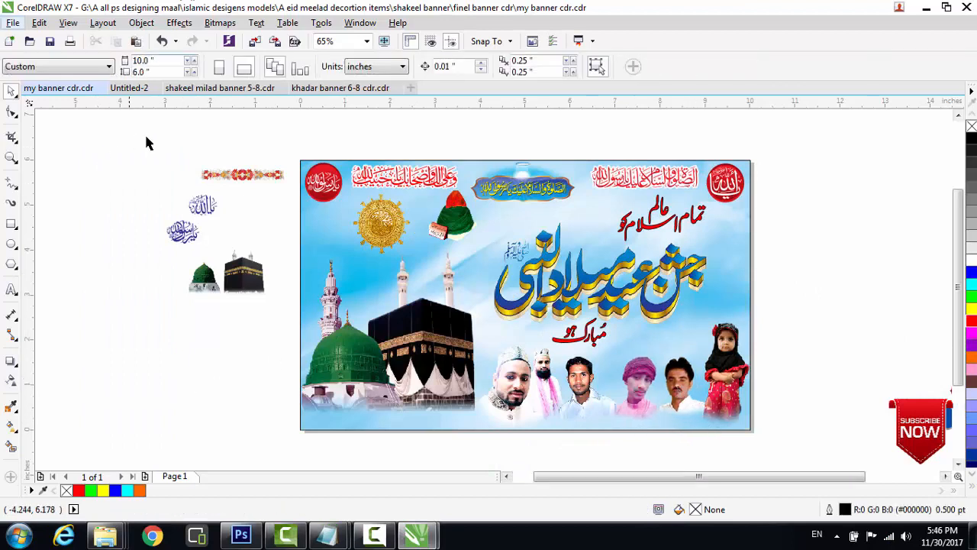
Move the floral border strip to the banner's lower-left corner, about X 0.36 and Y 0.219 inches, and bring it to the front of the page.
left_click_drag(191, 162, 293, 192)
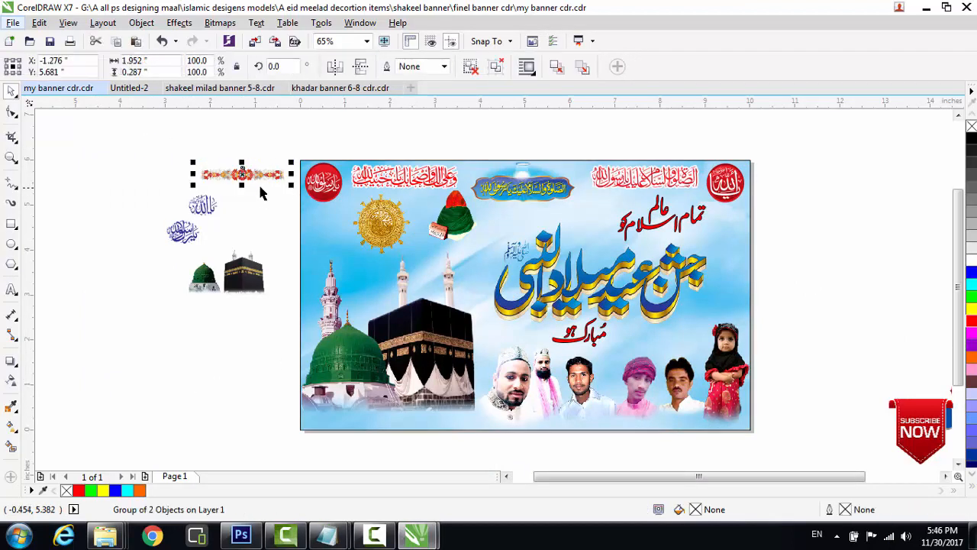
left_click_drag(241, 174, 316, 419)
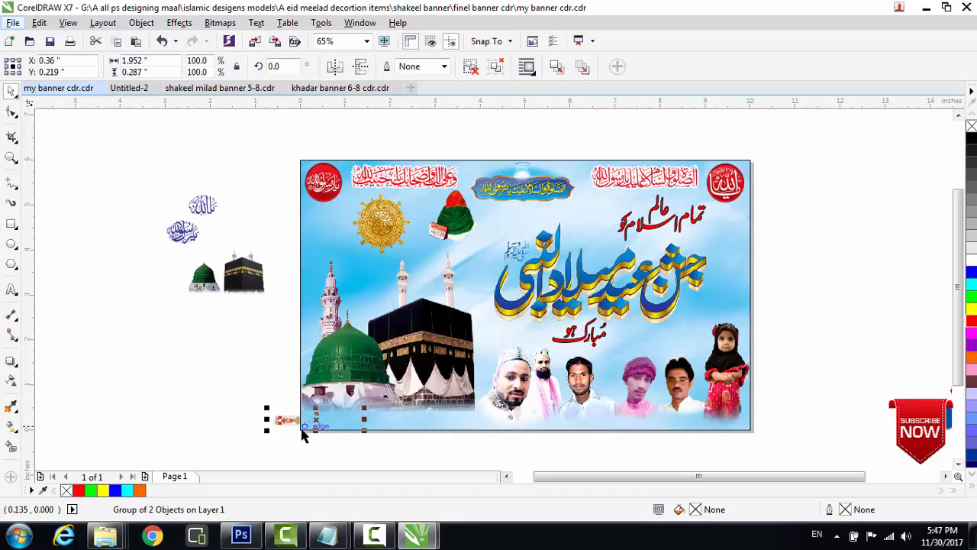
right_click(280, 420)
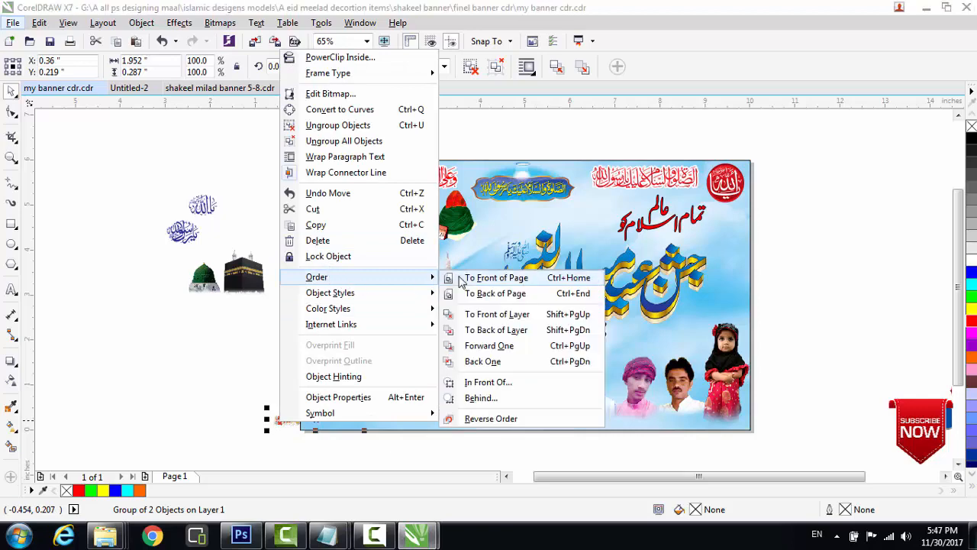
left_click(458, 278)
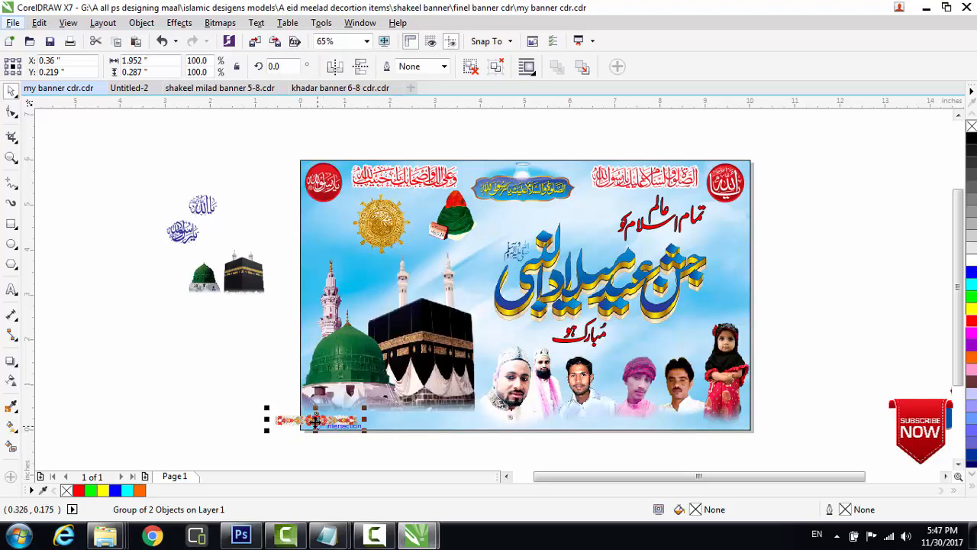
Position the floral strip below the mosque and Kaaba and enlarge it proportionally to about 4.053 by 0.595 inches.
left_click_drag(315, 421, 445, 447)
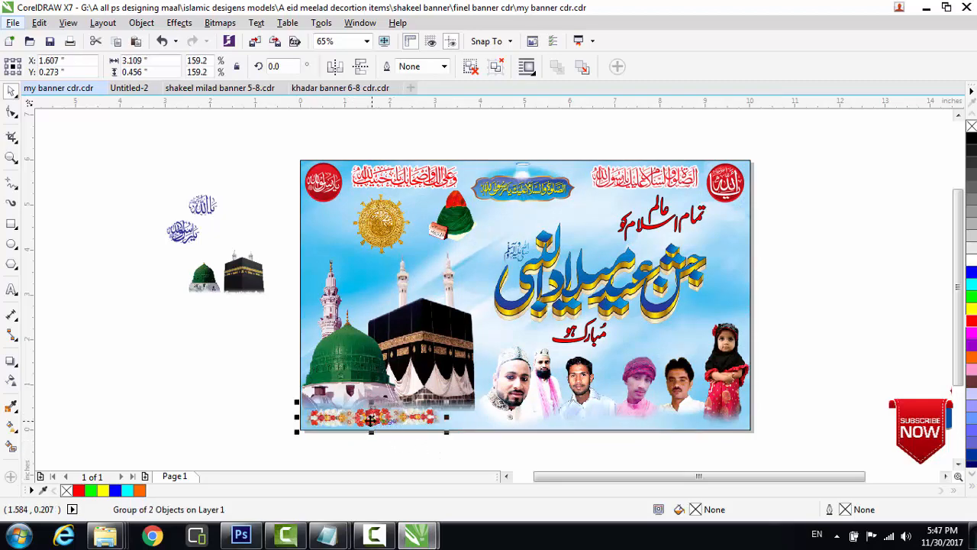
left_click_drag(371, 419, 373, 413)
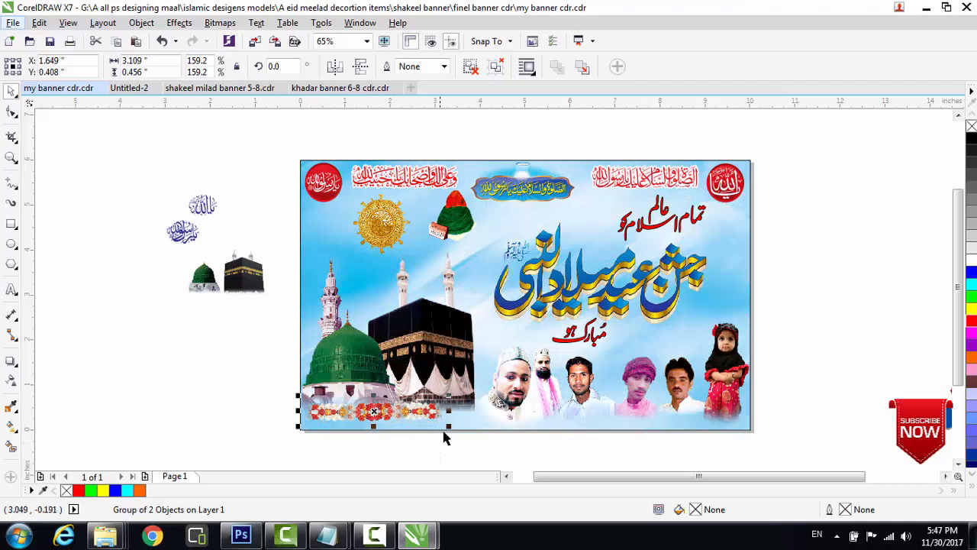
left_click_drag(448, 427, 490, 432)
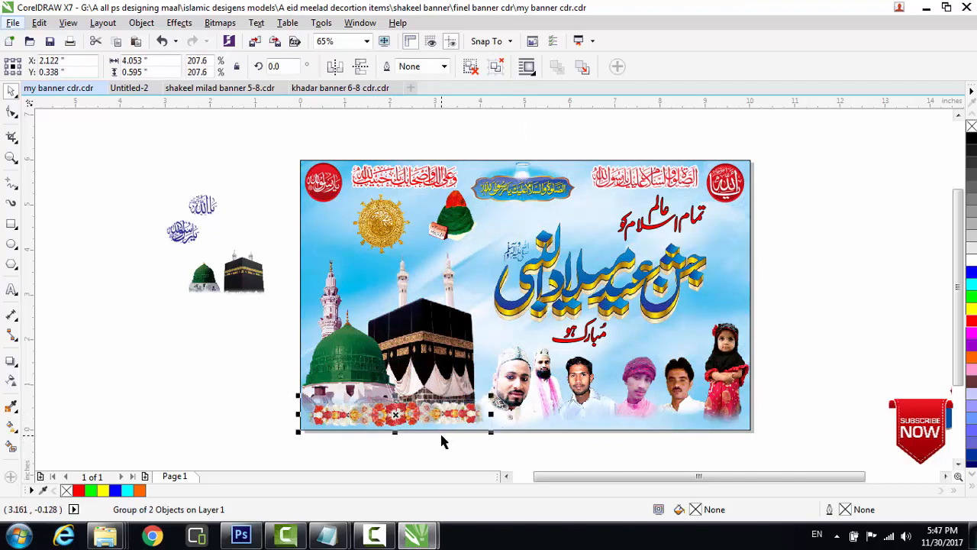
Nudge the floral strip left and up to about X 2.052 and Y 0.388 inches.
key("Left")
key("Left")
key("Left")
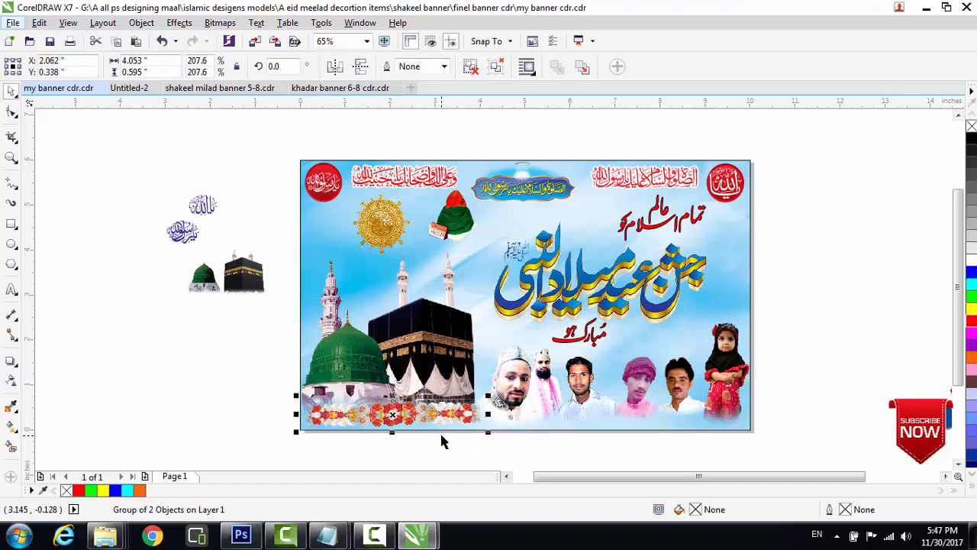
key("Left")
key("Up")
key("Up")
key("Up")
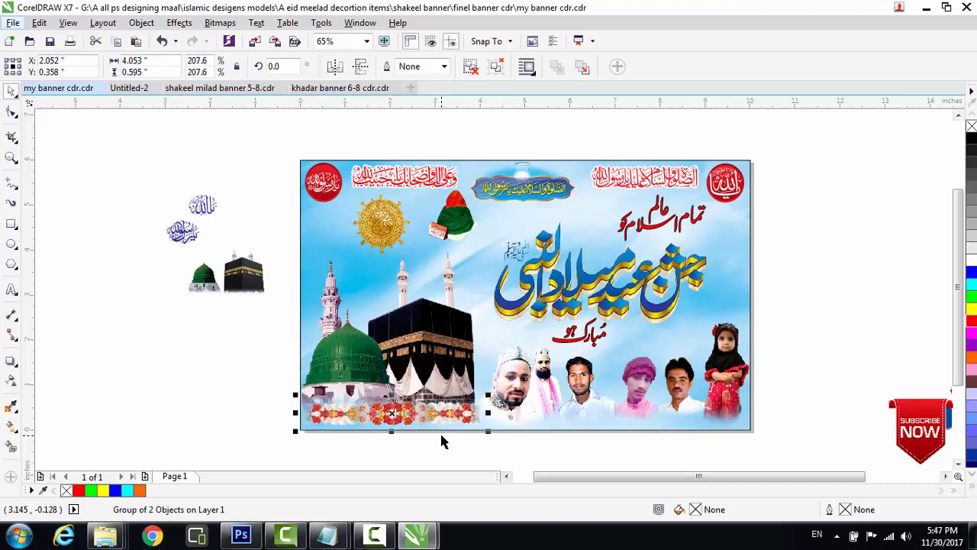
key("Up")
key("Up")
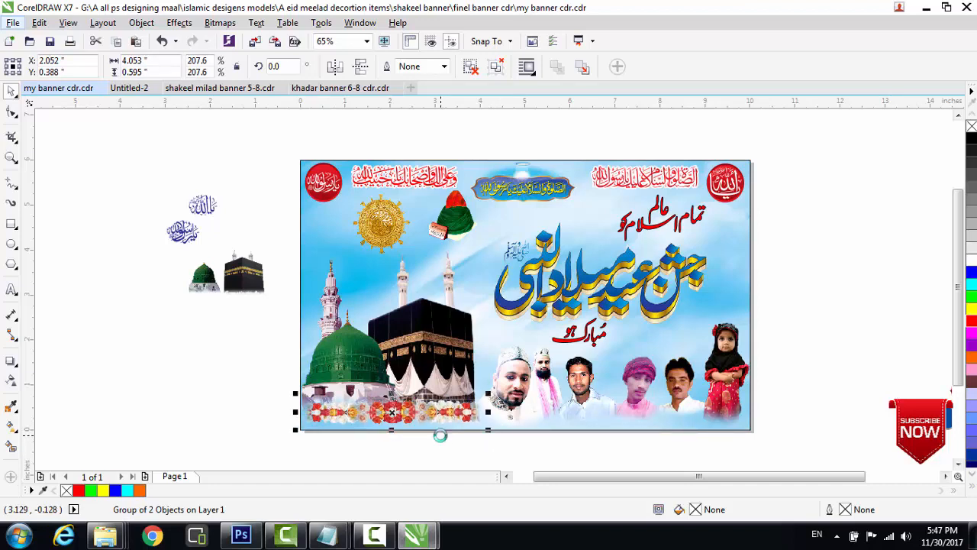
Import meelaad-banner-pics from the A jashne meelad names folder and place it beside the banner at about 2.723 by 1.634 inches.
left_click(239, 386)
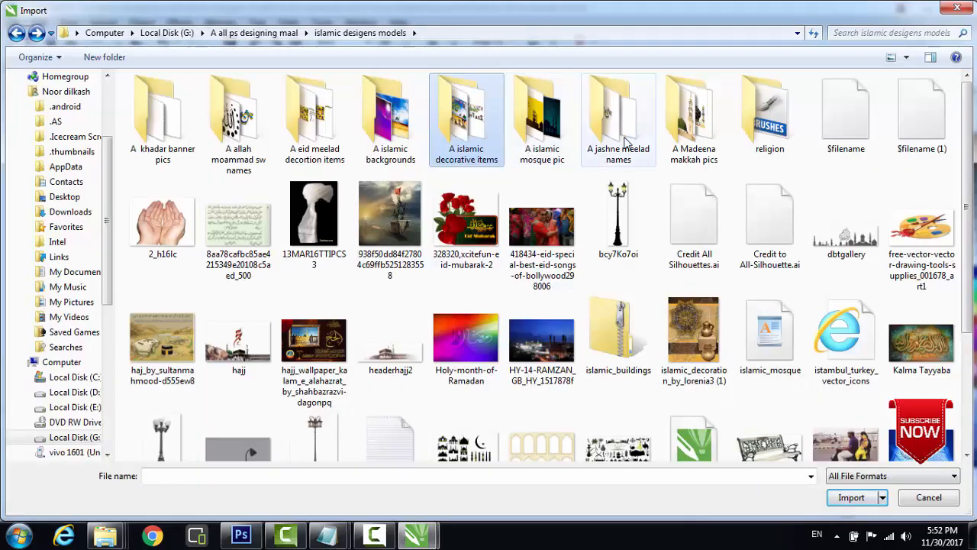
double_click(625, 142)
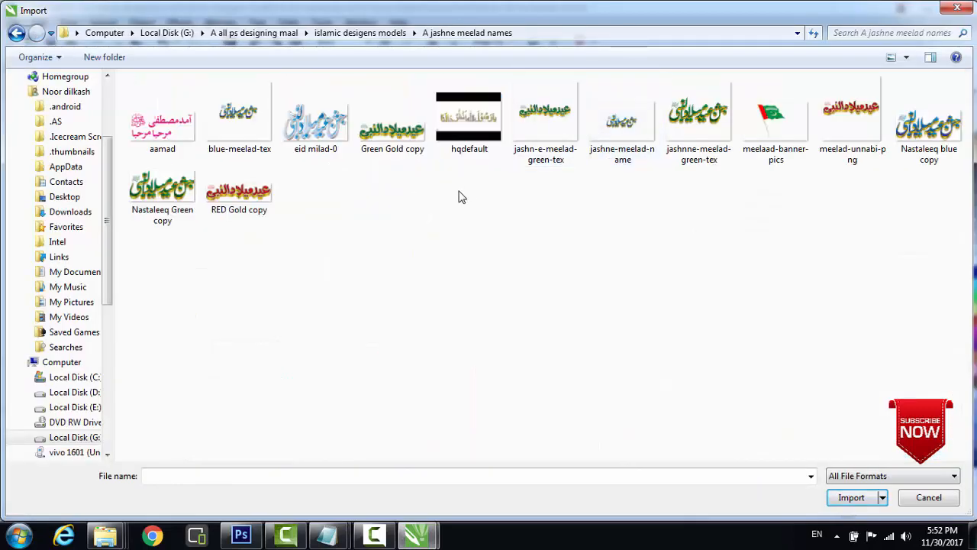
left_click(806, 134)
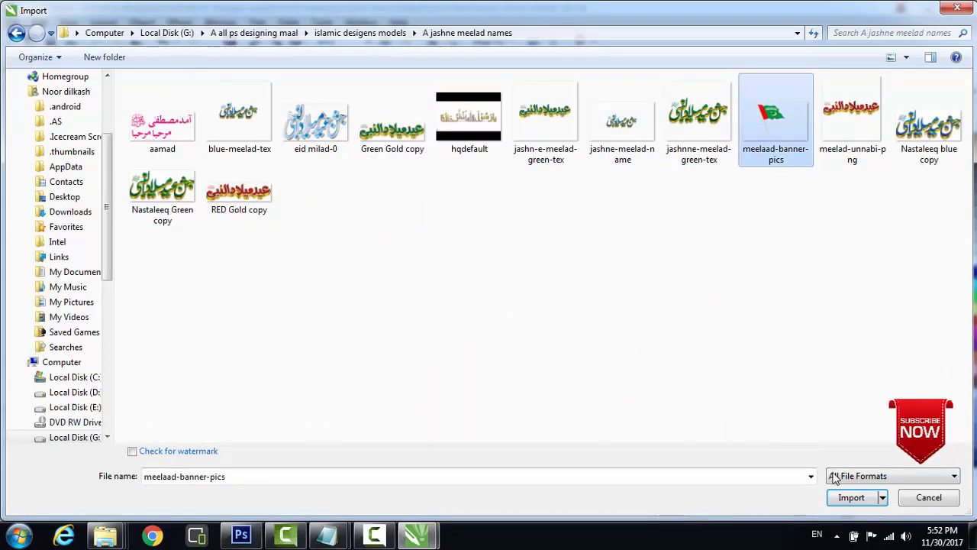
left_click(851, 497)
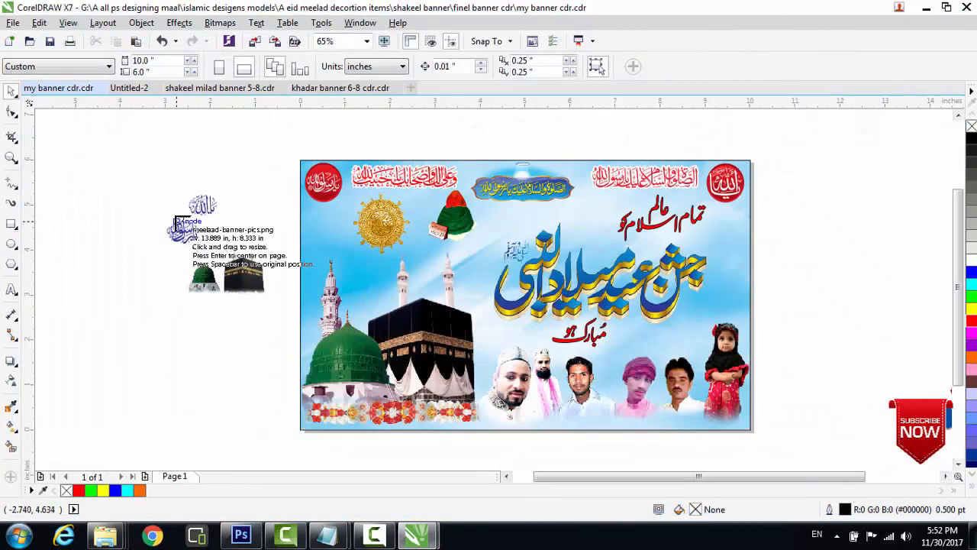
left_click_drag(782, 159, 906, 402)
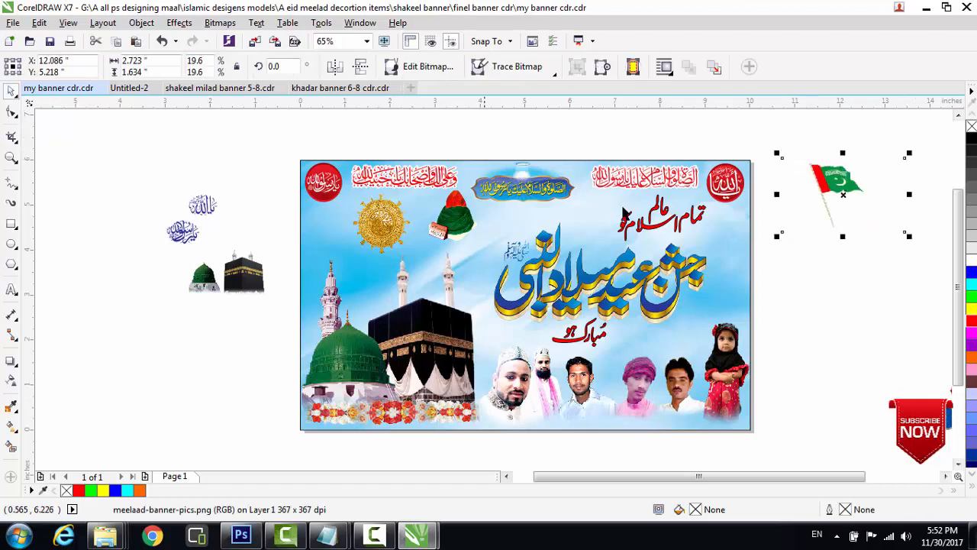
Enlarge the flag image to about 4.352 by 2.611 inches and place it between the gold ornament and the large title.
left_click_drag(779, 238, 674, 297)
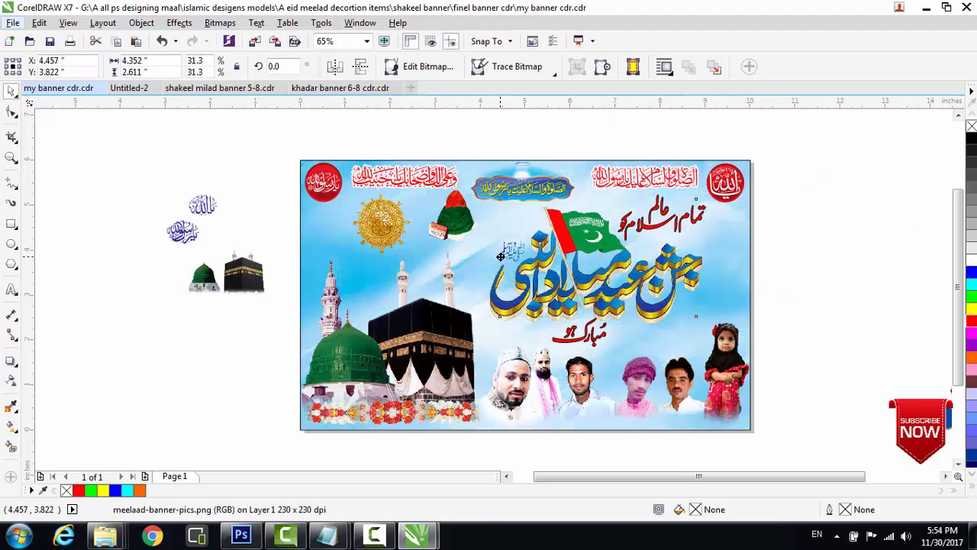
left_click_drag(594, 258, 500, 257)
Move the green turban picture out from under the flag to above the title, about X 6.489 and Y 4.634 inches.
left_click(455, 197)
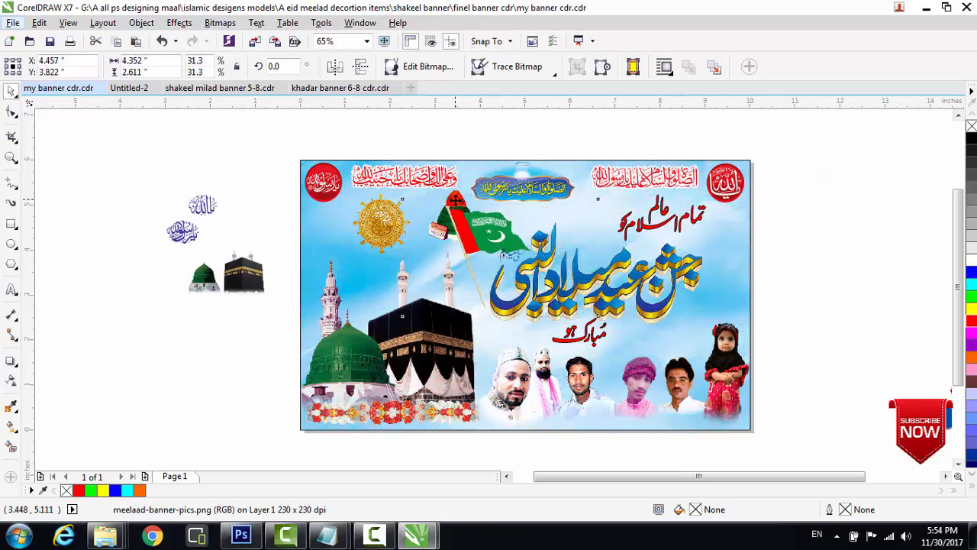
left_click(446, 235)
left_click_drag(453, 216, 593, 237)
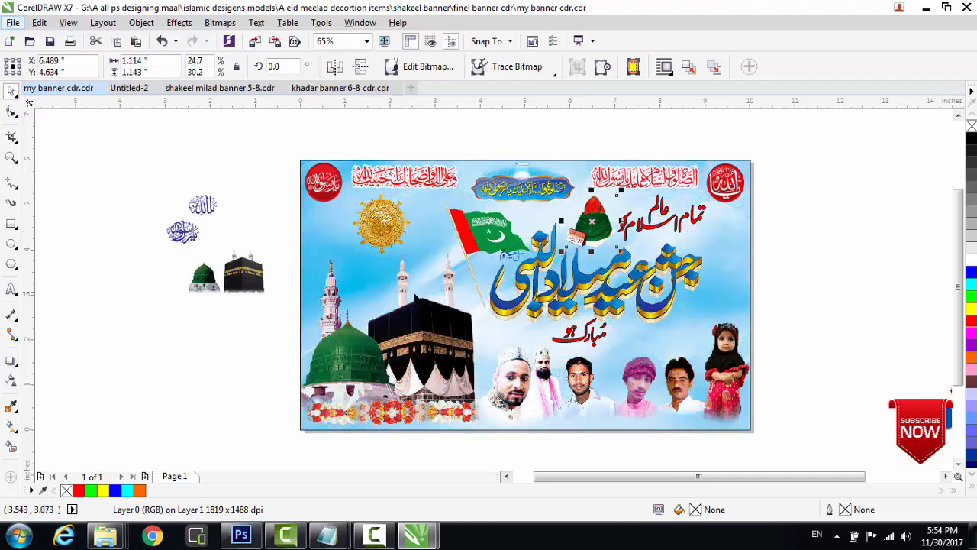
Resize the flag image to about 4.373 by 2.624 inches and nudge it to about X 4.155 and Y 4.065 inches.
left_click(477, 239)
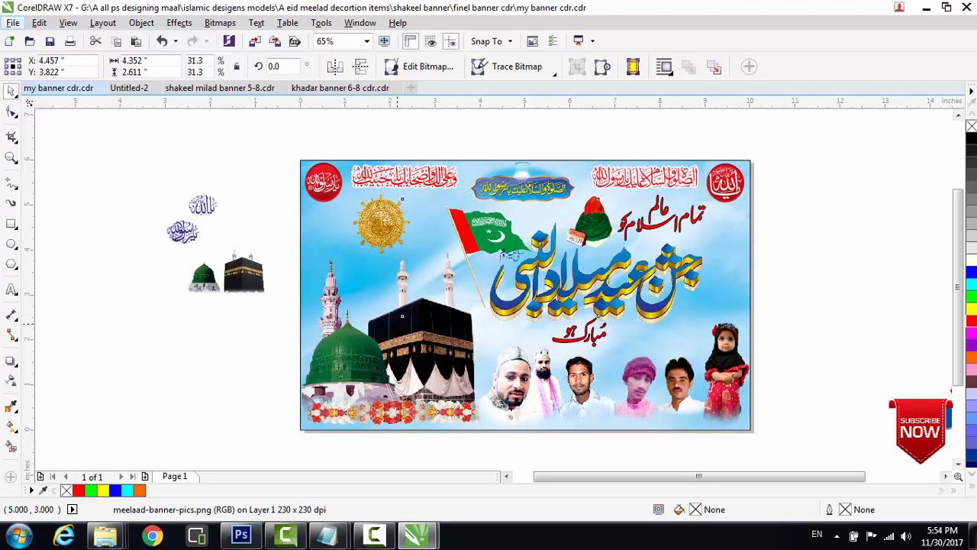
mouse_move(399, 322)
left_mouse_down()
mouse_move(374, 324)
mouse_move(387, 327)
mouse_move(388, 313)
left_mouse_up()
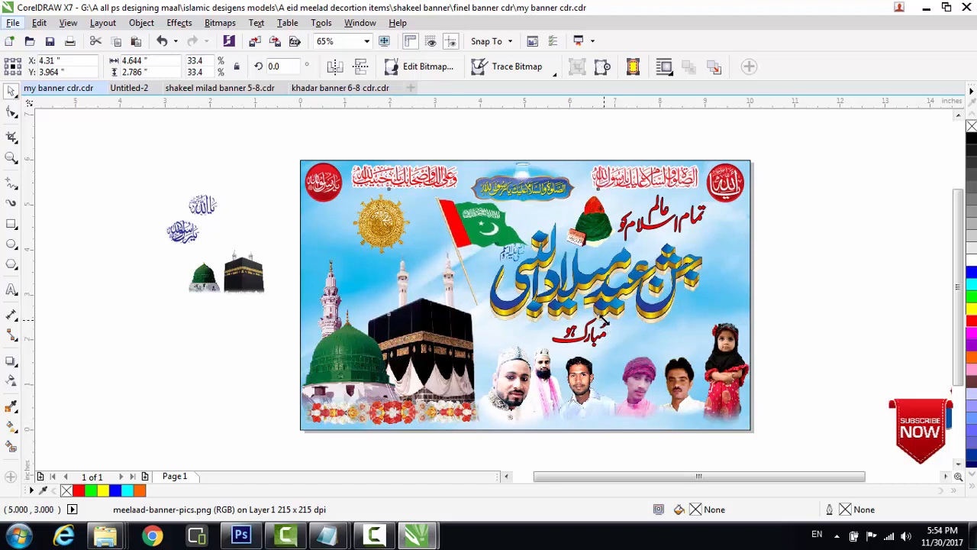
left_click_drag(603, 321, 594, 323)
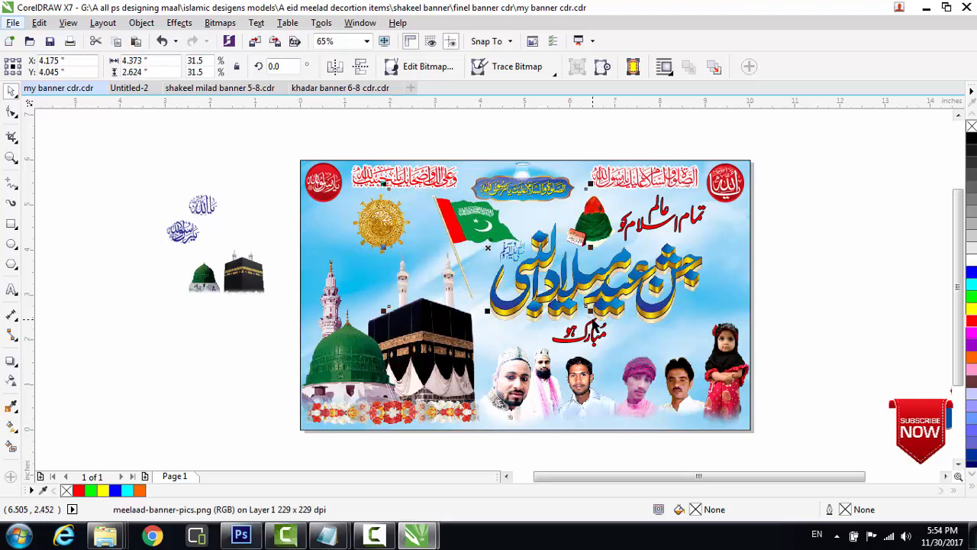
key("Up")
key("Up")
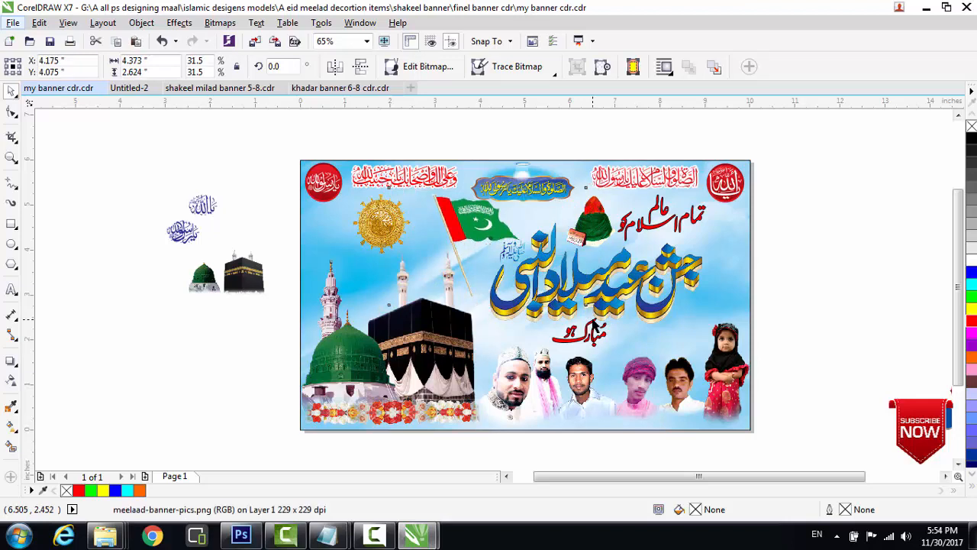
key("Left")
key("Left")
key("Down")
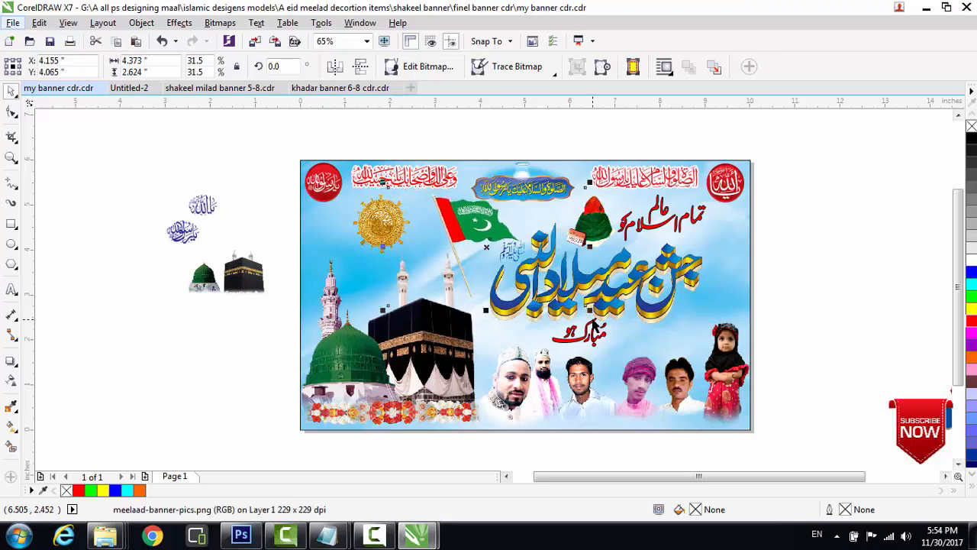
left_click(820, 286)
Import the aamad image and place it at a small size in the empty area outside the banner, above the blue calligraphy.
left_click(14, 23)
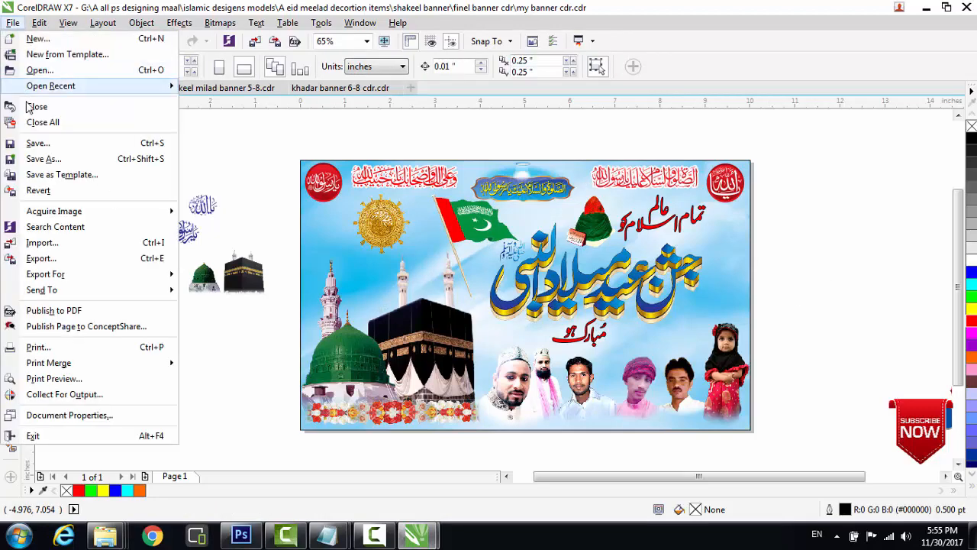
left_click(46, 245)
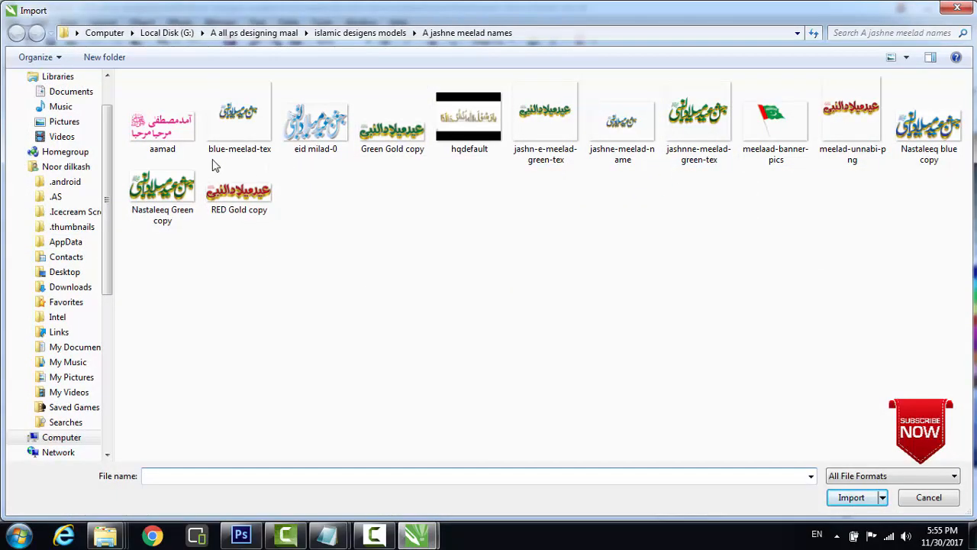
left_click(163, 122)
left_click(851, 497)
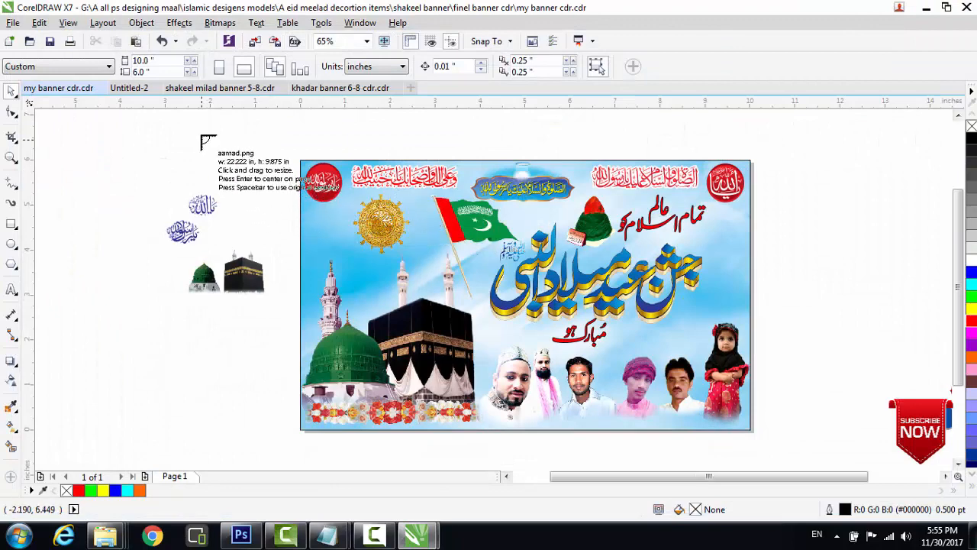
left_click(268, 181)
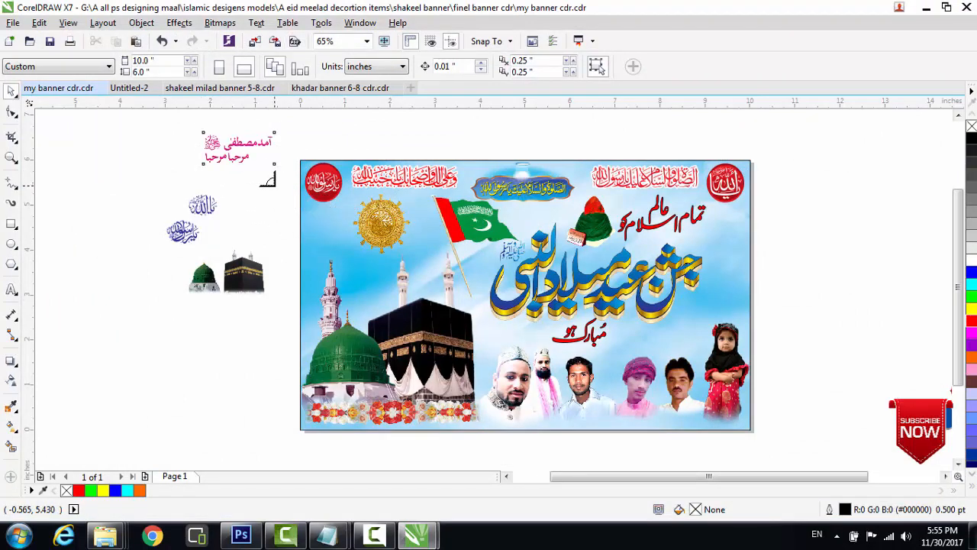
Shrink the round gold ornament proportionally and move it directly below the central calligraphy plaque, between the flag and the turban.
left_click(384, 229)
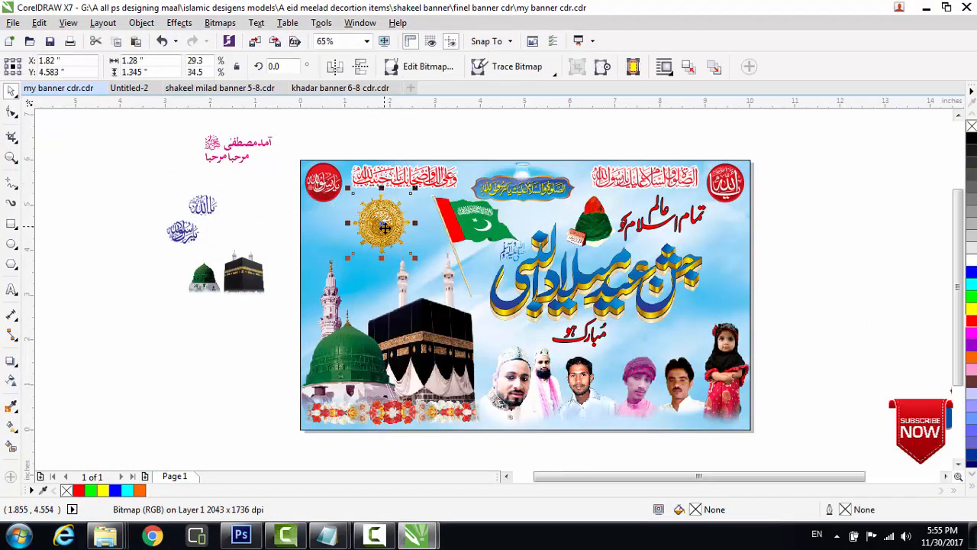
left_click_drag(417, 259, 526, 218)
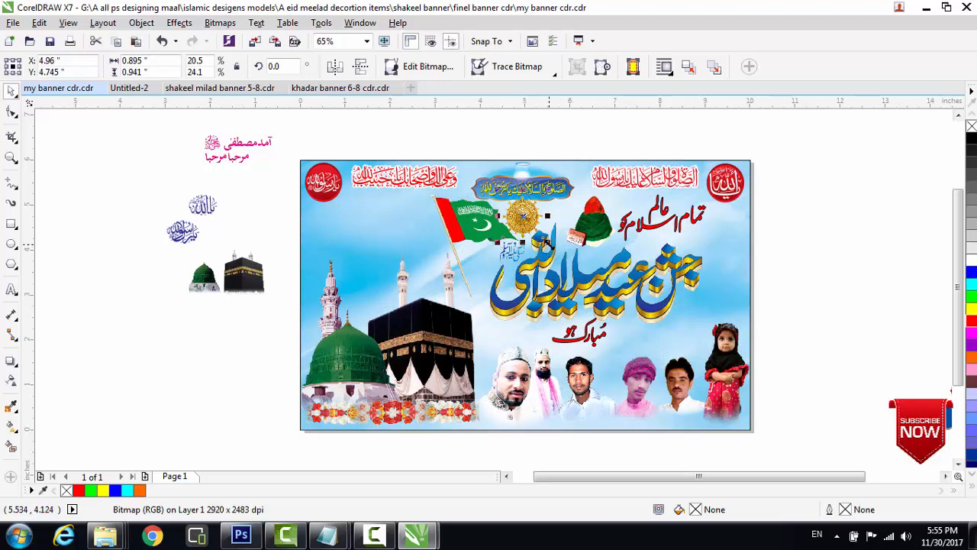
left_click_drag(546, 243, 524, 216)
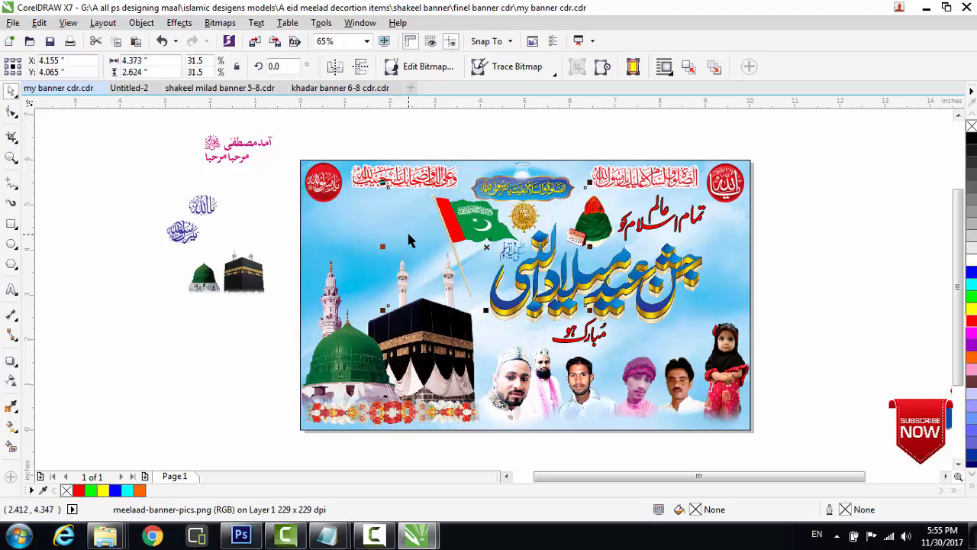
Enlarge the pink Urdu text to about 2.46 by 1.093 inches and position it above the mosque at about X 1.795 and Y 4.477 inches.
left_click(229, 147)
left_click_drag(238, 151, 307, 260)
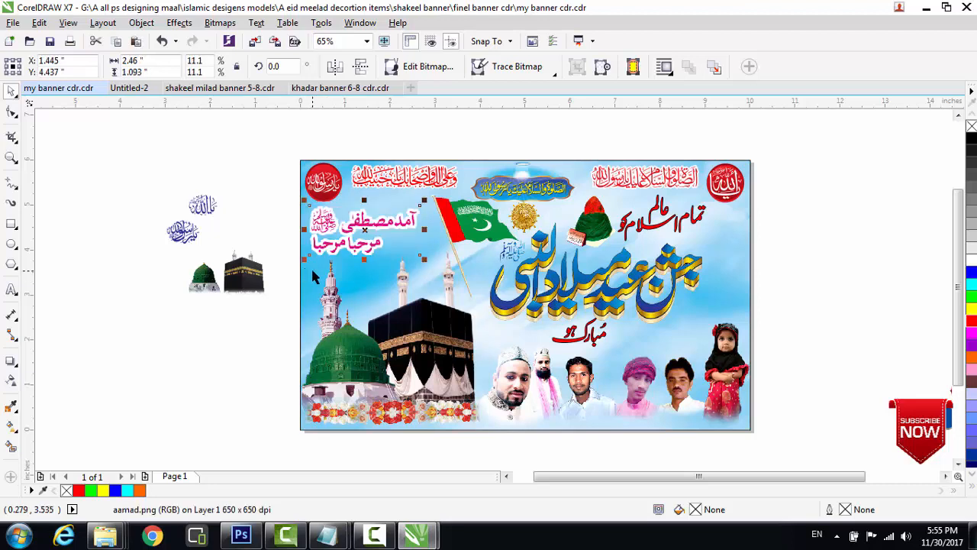
key("Right")
key("Right")
key("Right")
key("Right")
key("Right")
key("Right")
key("Right")
key("Right")
key("Right")
key("Right")
key("Right")
key("Right")
key("Right")
key("Right")
key("Right")
key("Right")
key("Right")
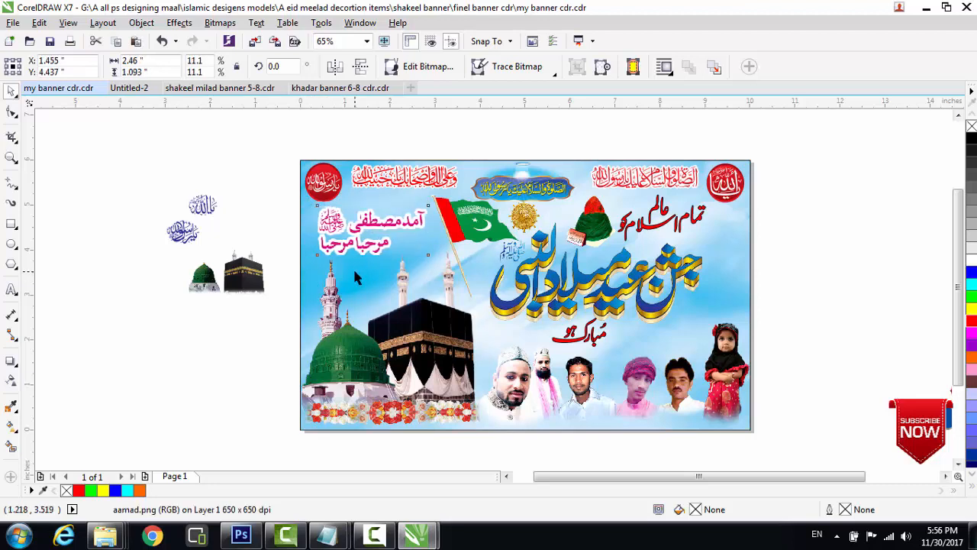
key("Right")
key("Up")
key("Up")
key("Up")
key("Up")
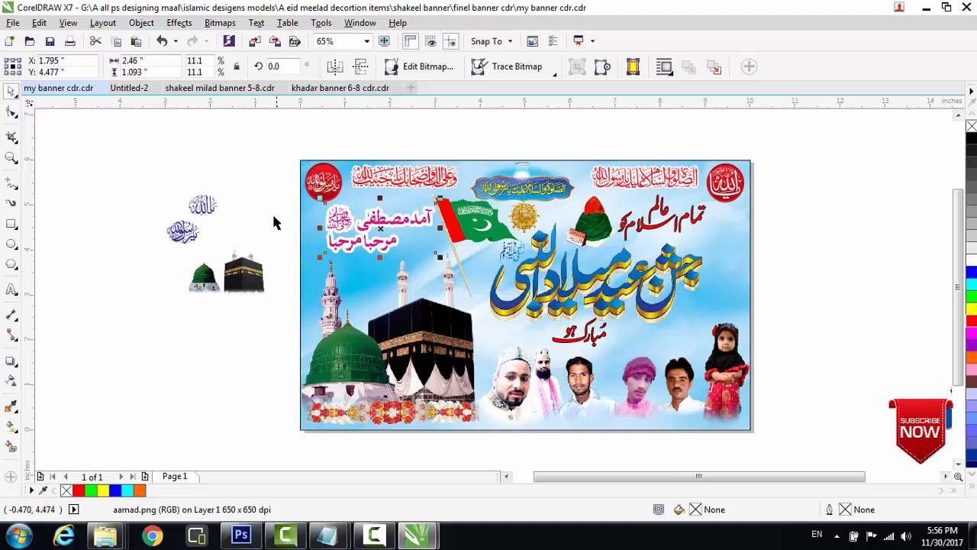
left_click(266, 182)
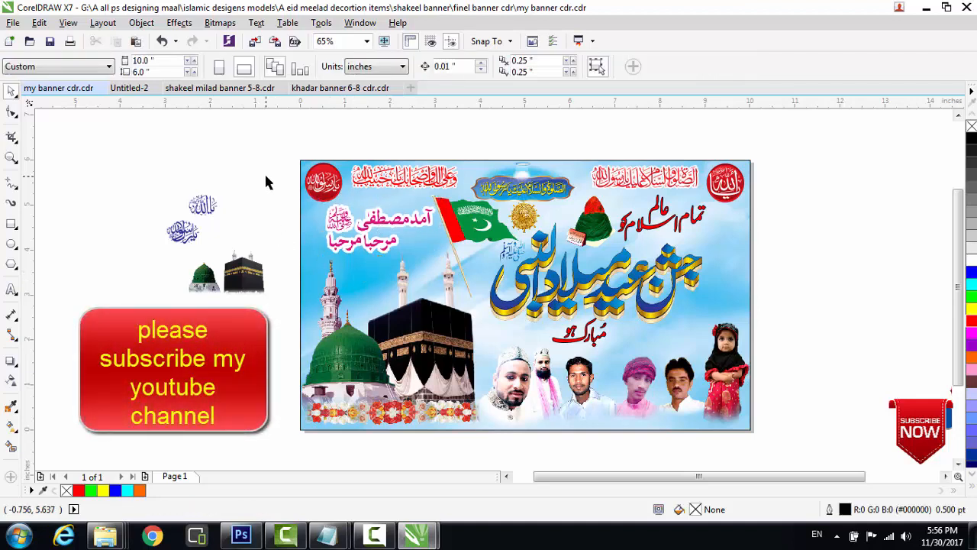